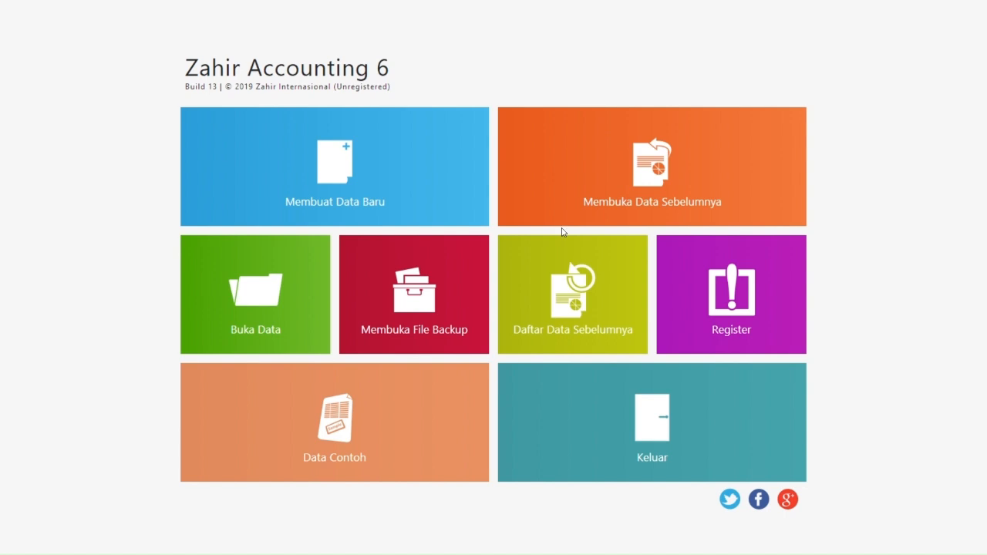
Step: Start a new company data file and enter PT. Sejahtera Selalu as the company name, following the company information in the Word document
{"action": "left_click", "coordinate": [307, 189]}
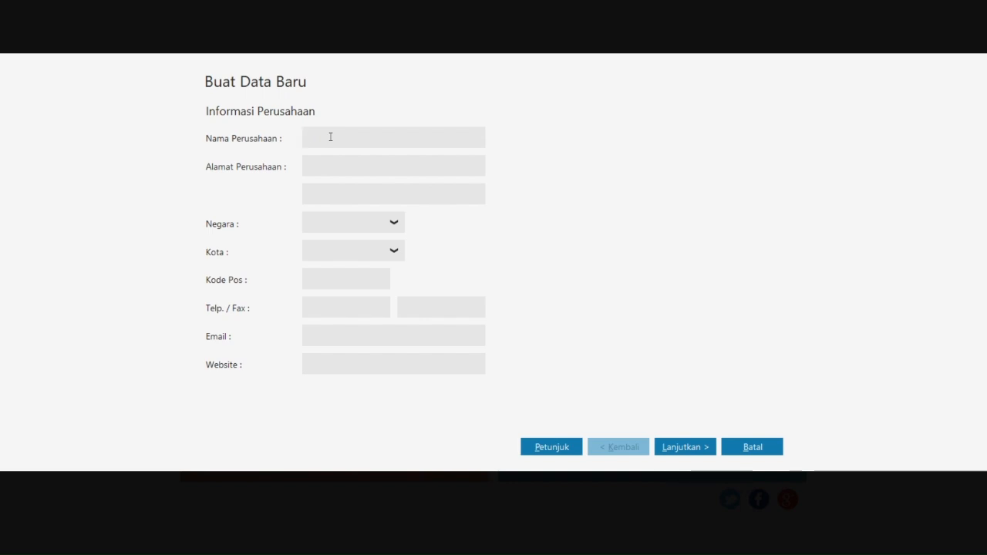
{"action": "key", "text": "alt+Tab"}
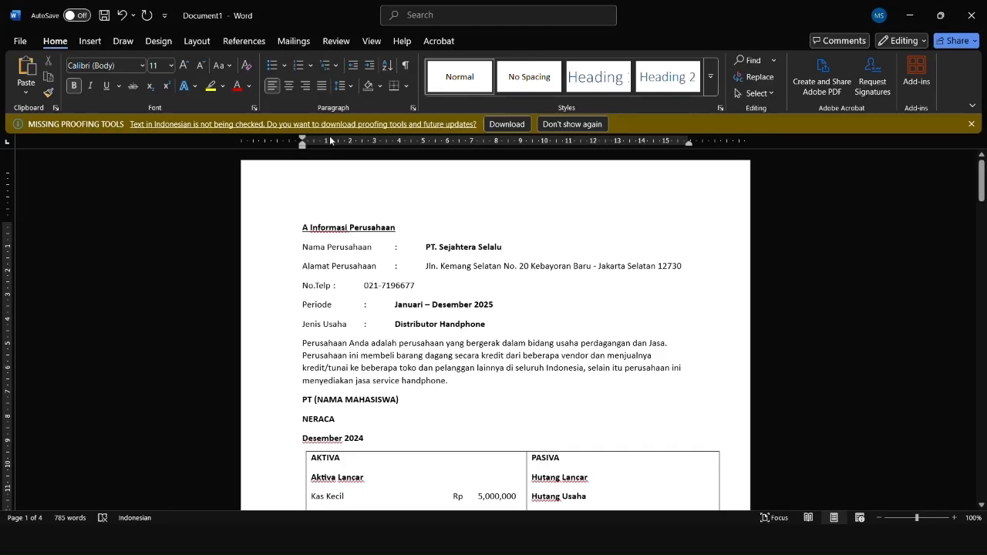
{"action": "scroll", "coordinate": [381, 192], "scroll_direction": "down", "scroll_amount": 3}
{"action": "scroll", "coordinate": [397, 219], "scroll_direction": "up", "scroll_amount": 1}
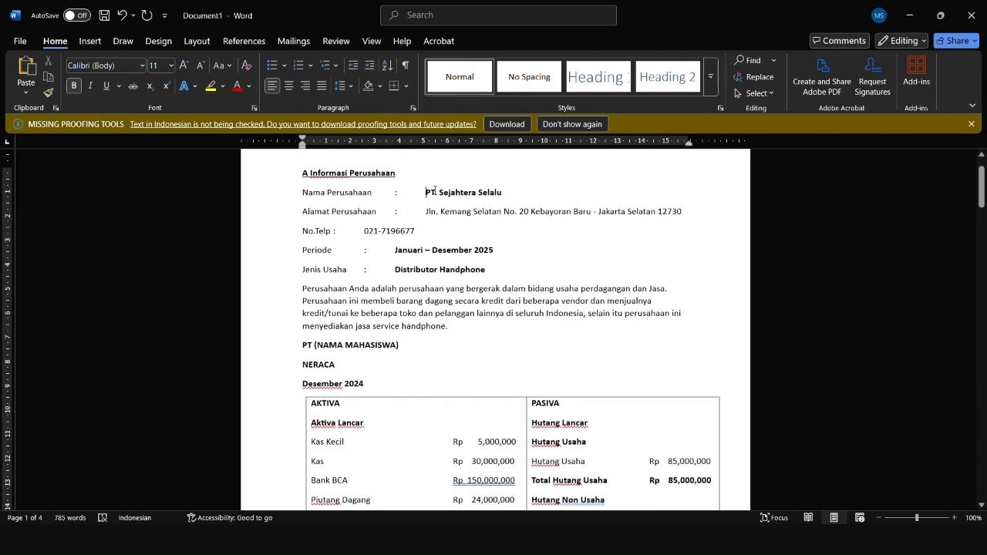
{"action": "left_click_drag", "start_coordinate": [427, 192], "coordinate": [513, 215]}
{"action": "left_click", "coordinate": [466, 229]}
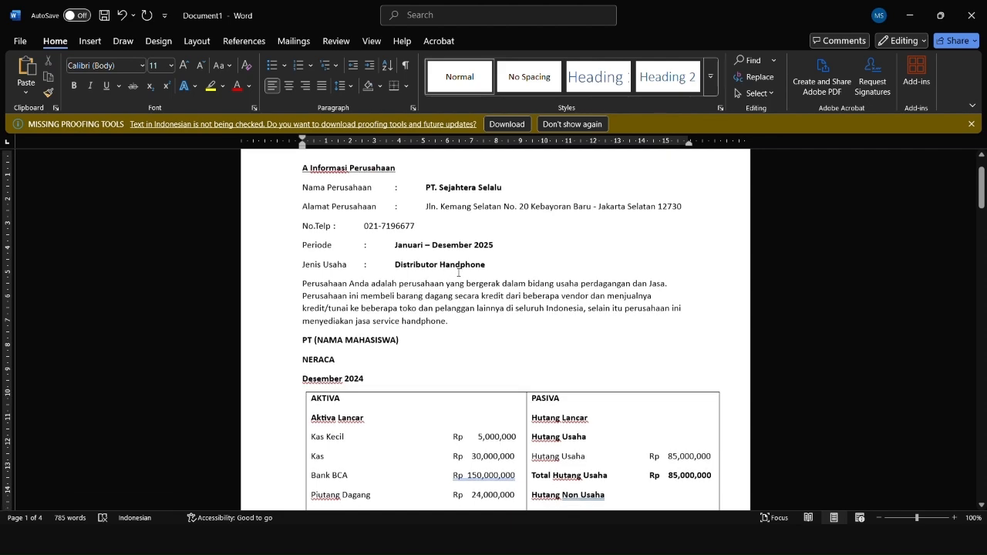
{"action": "scroll", "coordinate": [459, 271], "scroll_direction": "down", "scroll_amount": 1}
{"action": "scroll", "coordinate": [431, 286], "scroll_direction": "down", "scroll_amount": 1}
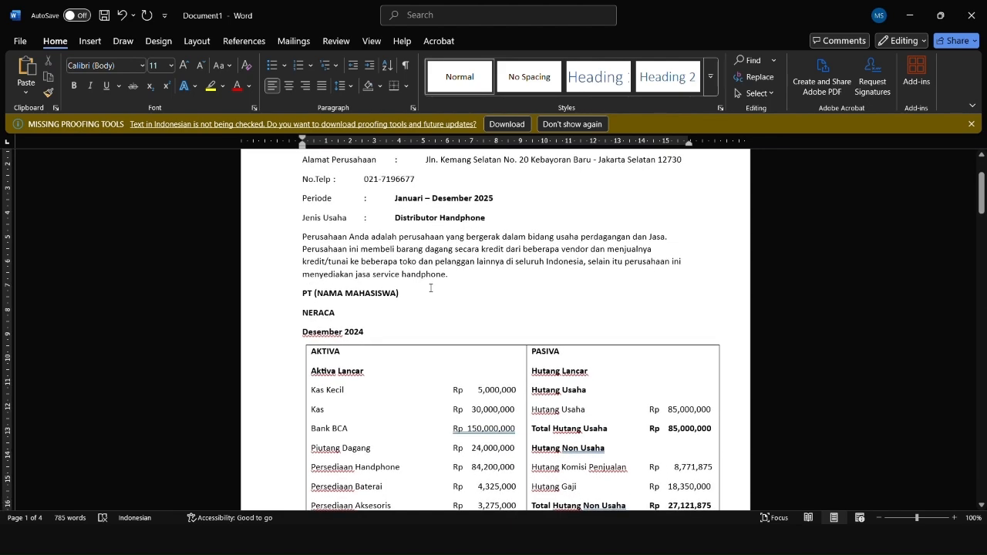
{"action": "scroll", "coordinate": [435, 274], "scroll_direction": "up", "scroll_amount": 4}
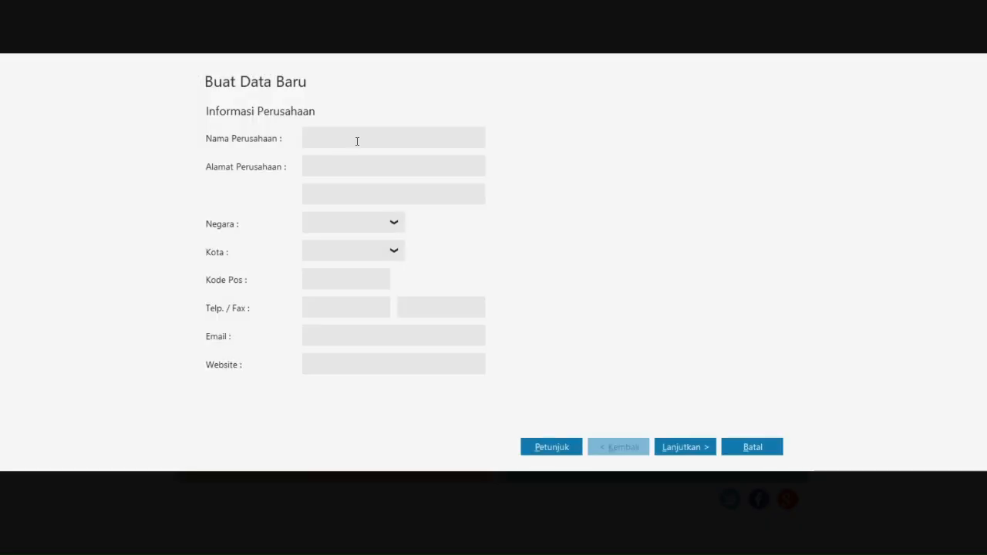
{"action": "left_click", "coordinate": [357, 141]}
{"action": "type", "text": "PT. Sejahtera Selalu"}
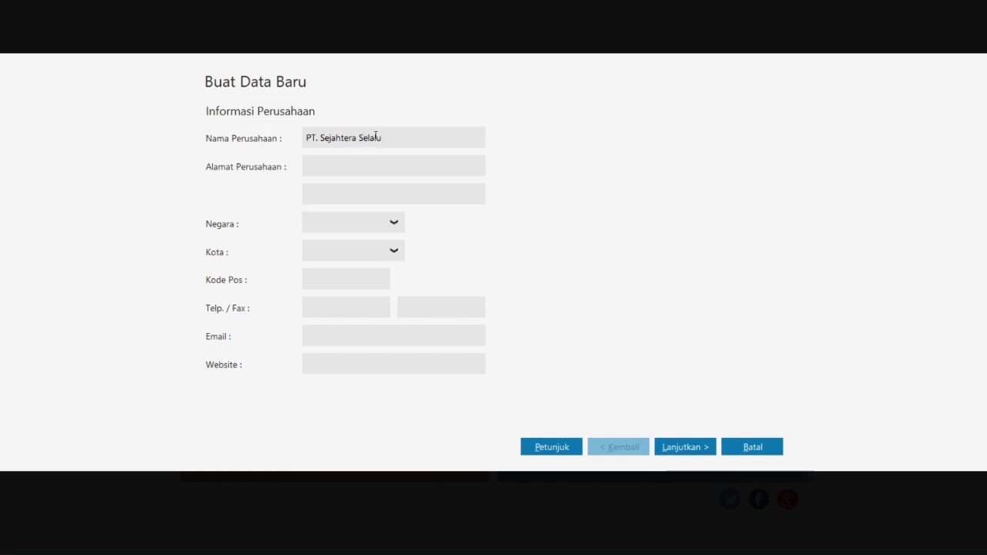
Step: Copy the company's full address from the Word document into the first company address line of the new data form
{"action": "key", "text": "alt+Tab"}
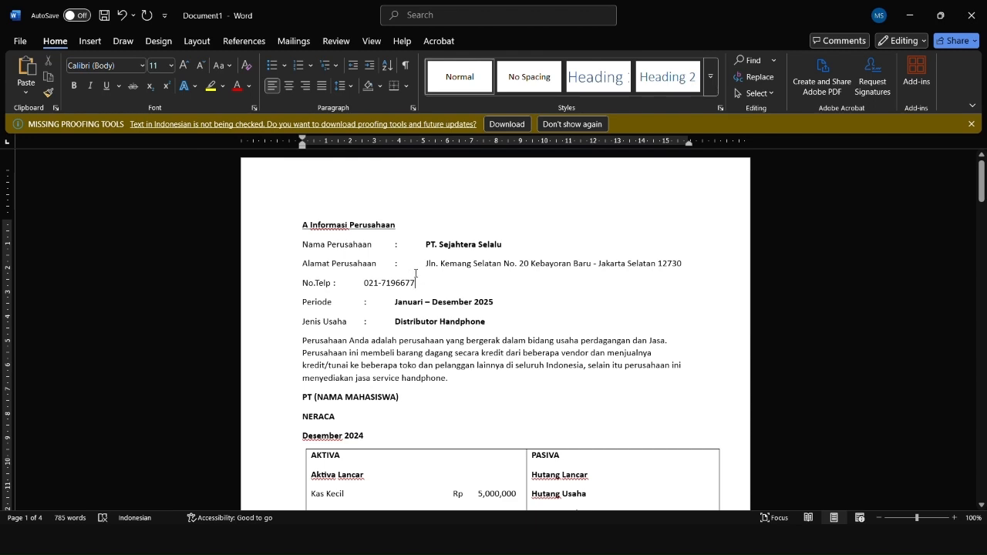
{"action": "triple_click", "coordinate": [612, 259]}
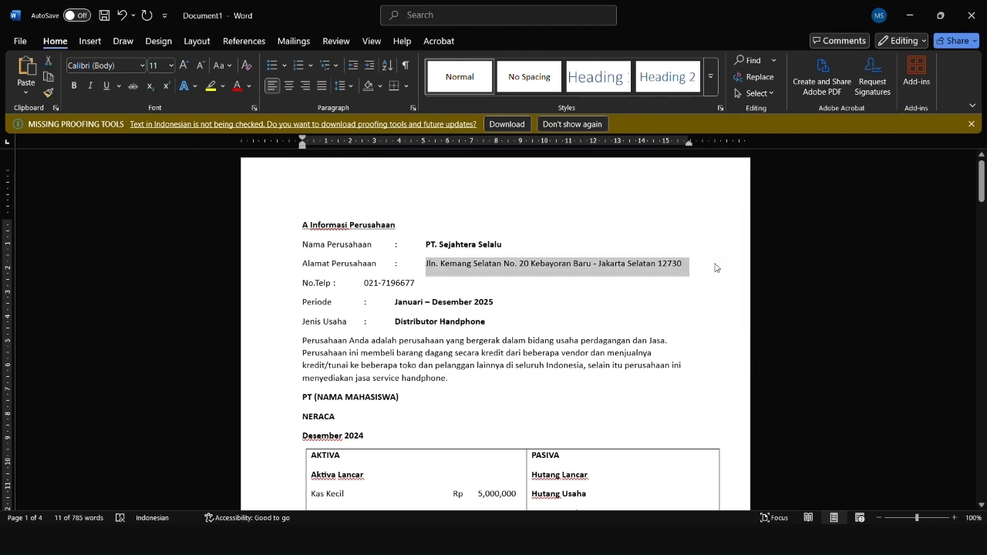
{"action": "key", "text": "alt+Tab"}
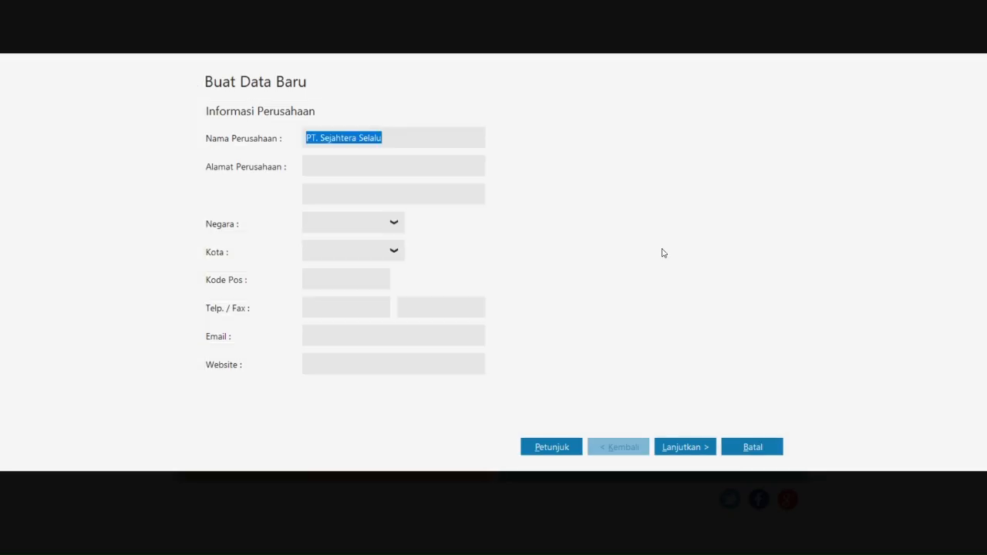
{"action": "left_click", "coordinate": [421, 167]}
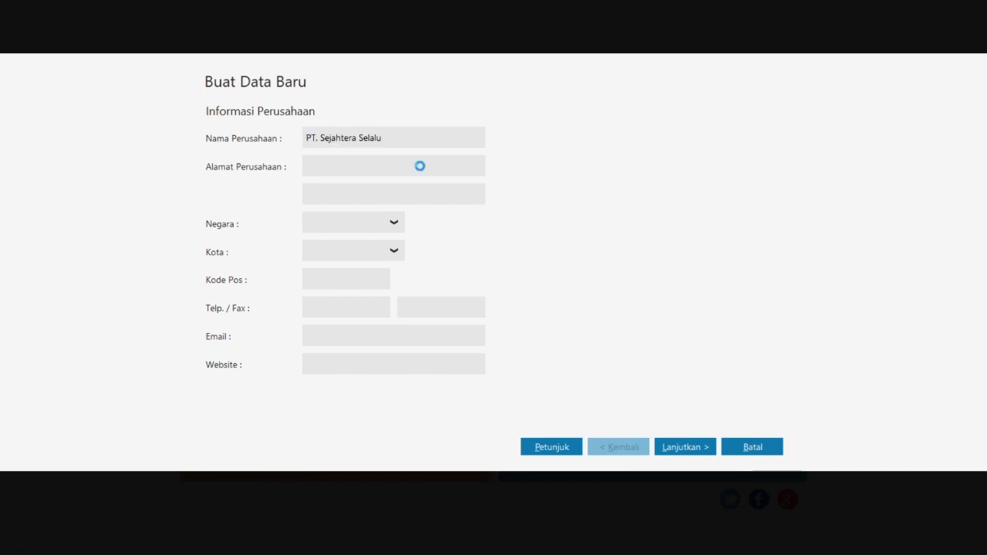
{"action": "type", "text": "20 Kebayoran Baru - Jakarta Selatan 12730"}
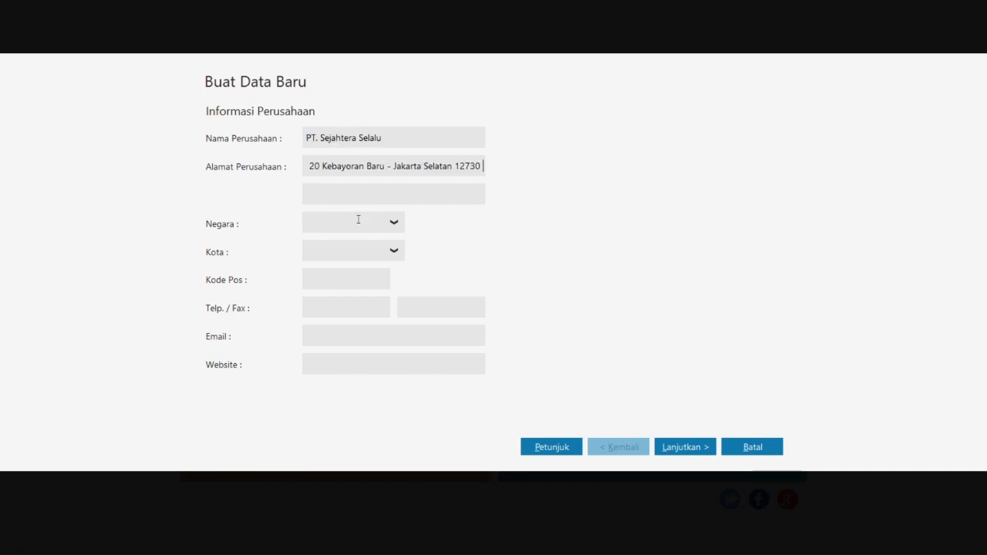
Step: Set the company's country to Indonesia and its city to Jakarta
{"action": "left_click", "coordinate": [394, 228]}
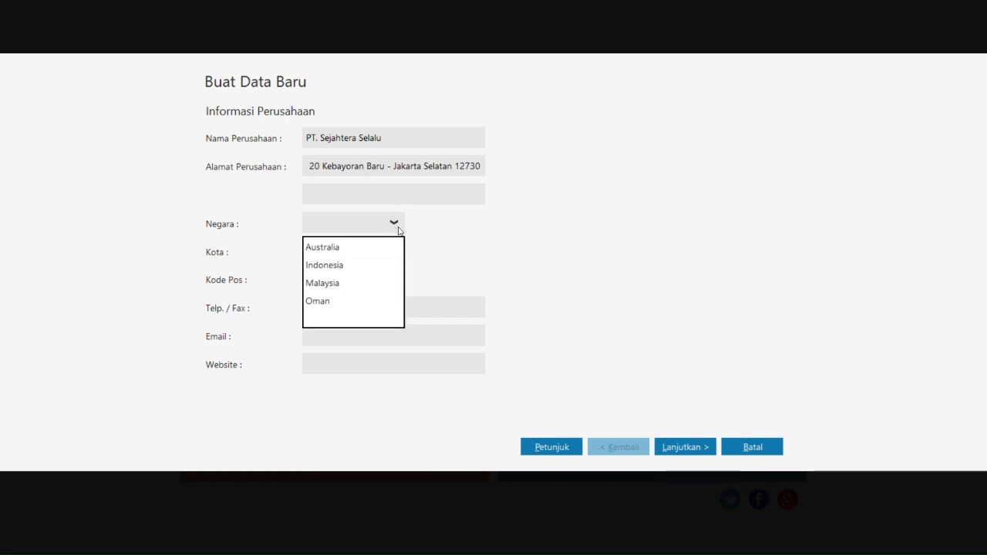
{"action": "left_click", "coordinate": [340, 267]}
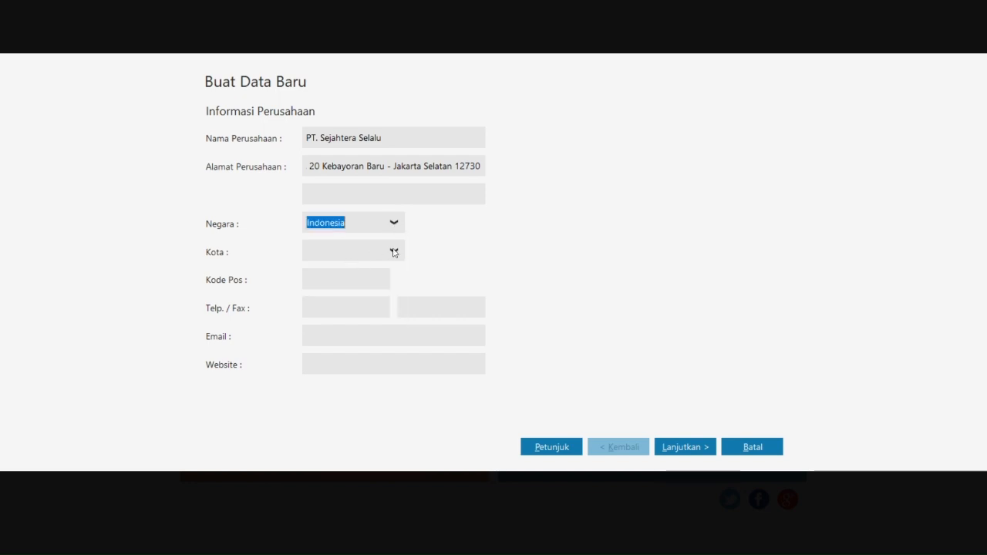
{"action": "left_click", "coordinate": [392, 254]}
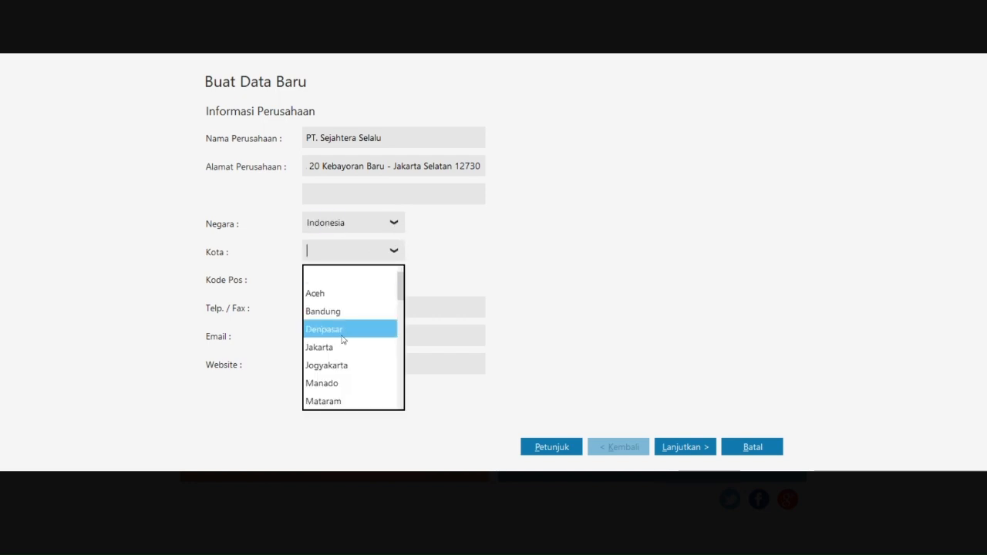
{"action": "scroll", "coordinate": [339, 401], "scroll_direction": "down", "scroll_amount": 5}
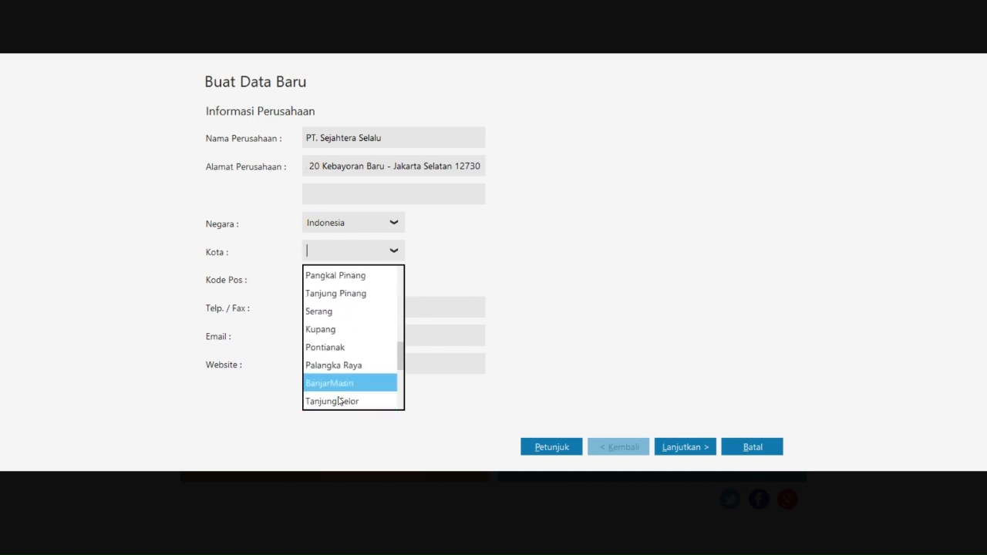
{"action": "type", "text": "Kjak"}
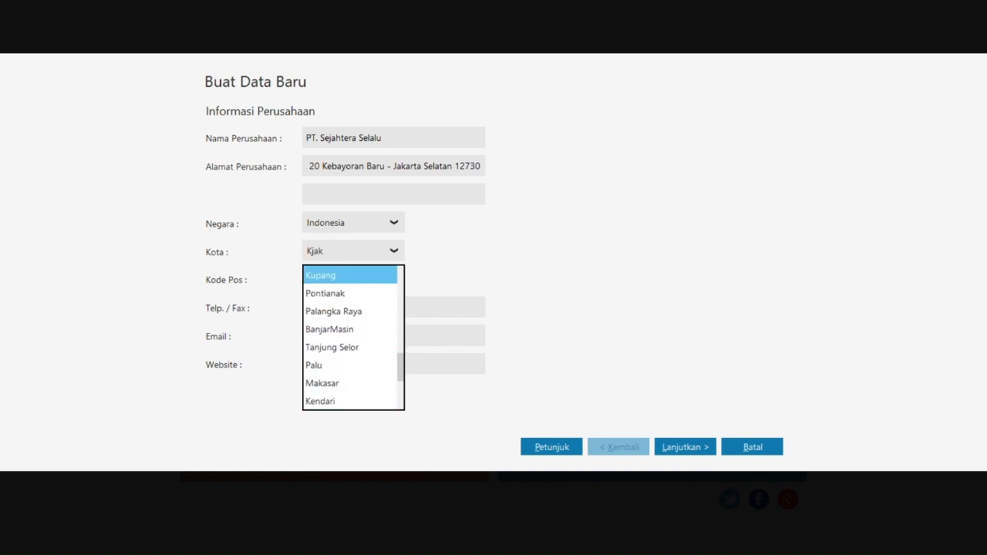
{"action": "key", "text": "BackSpace"}
{"action": "key", "text": "BackSpace"}
{"action": "key", "text": "BackSpace"}
{"action": "type", "text": "Jakarta"}
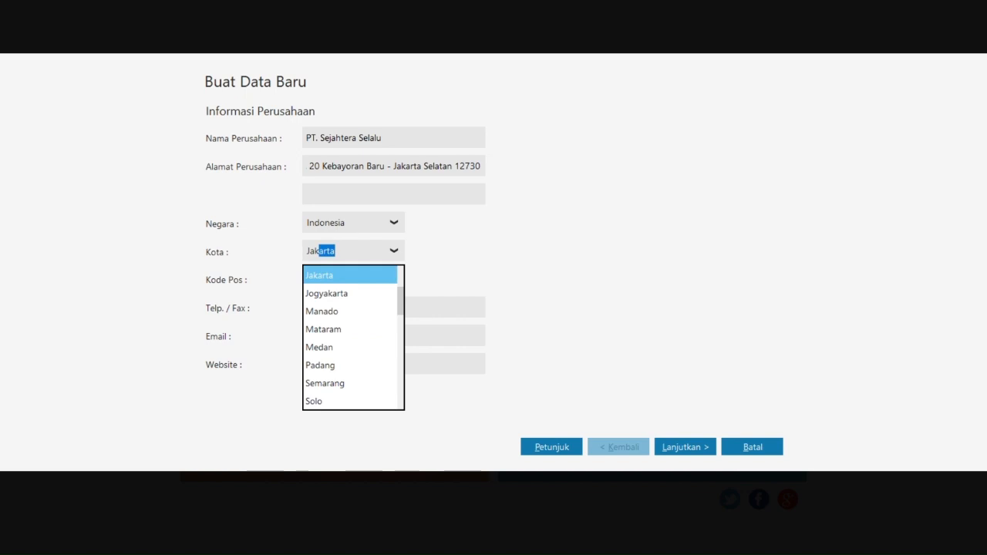
{"action": "left_click", "coordinate": [329, 276]}
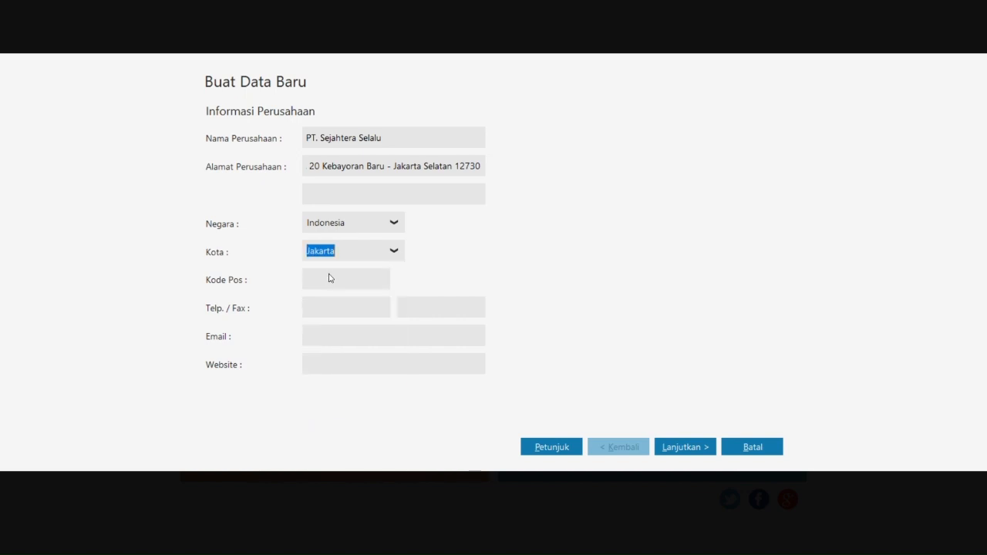
Step: Enter the company's postal code and continue to the accounting period settings
{"action": "left_click", "coordinate": [366, 284]}
{"action": "type", "text": "12730"}
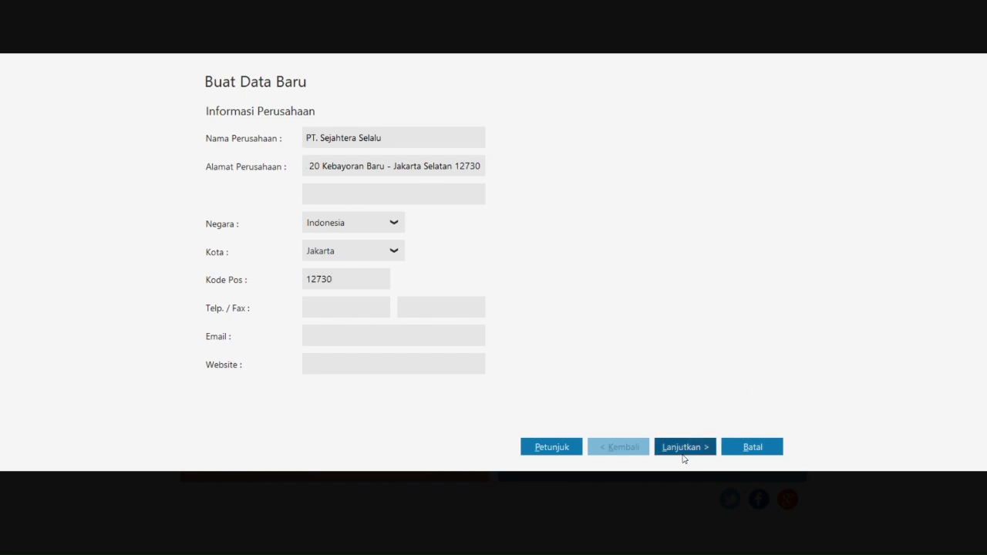
{"action": "left_click", "coordinate": [683, 453]}
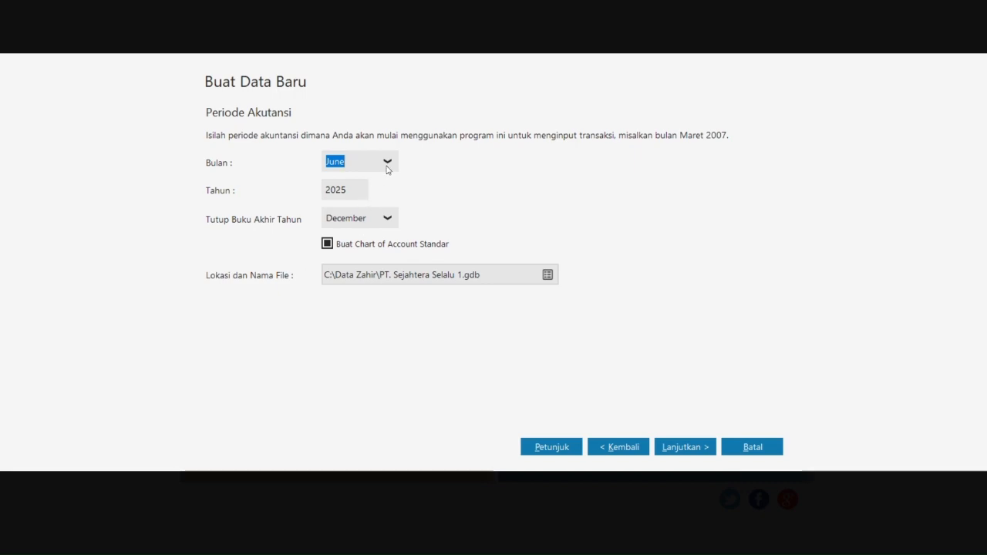
Step: Check the period in the Word document and set the starting month of the accounting period to January
{"action": "key", "text": "alt+Tab"}
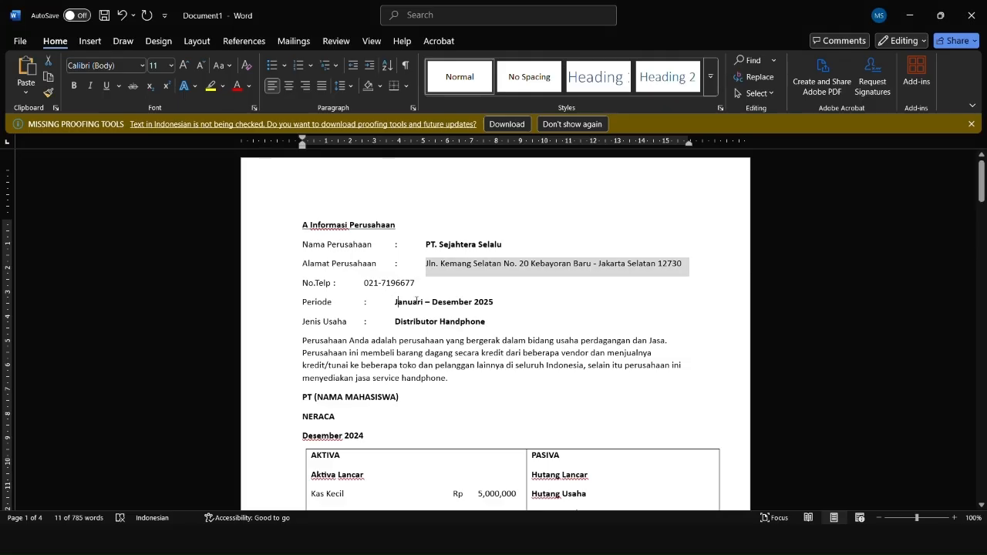
{"action": "left_click_drag", "start_coordinate": [417, 302], "coordinate": [487, 302]}
{"action": "key", "text": "ctrl+c"}
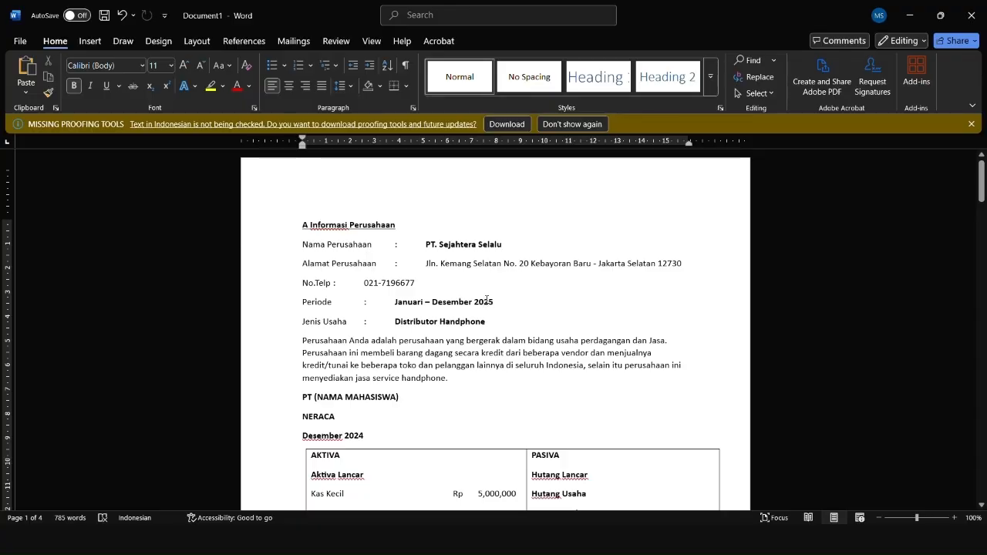
{"action": "key", "text": "alt+Tab"}
{"action": "left_click", "coordinate": [387, 160]}
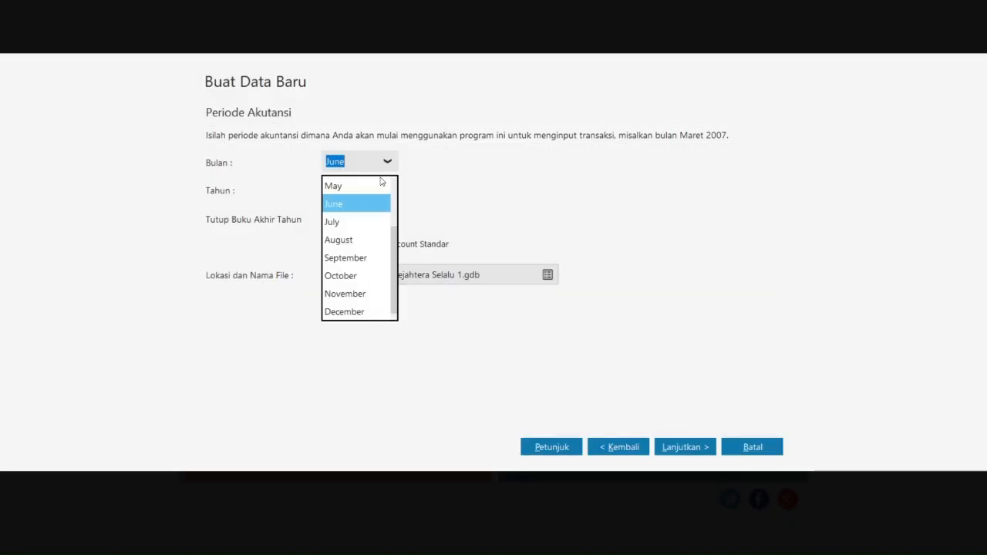
{"action": "scroll", "coordinate": [367, 230], "scroll_direction": "up", "scroll_amount": 2}
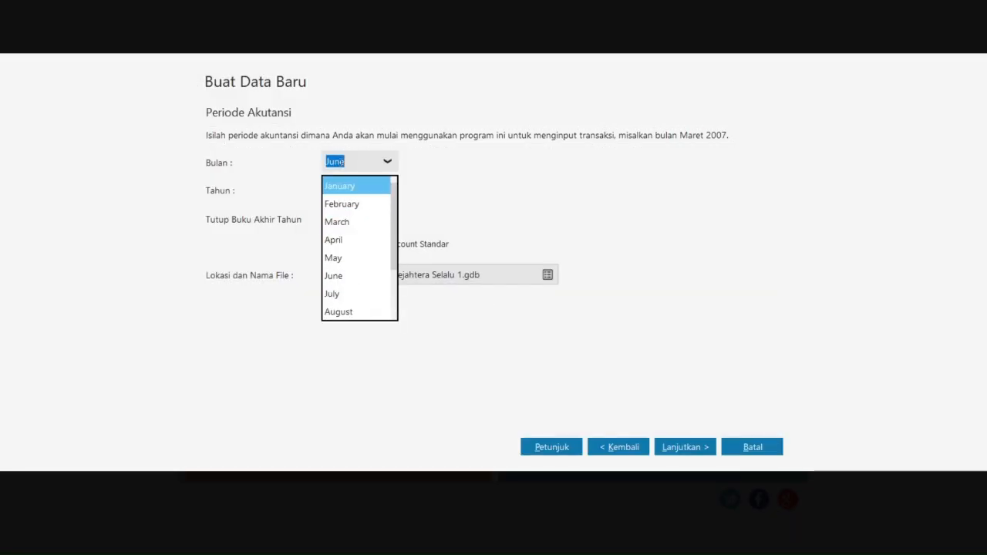
{"action": "left_click", "coordinate": [354, 186]}
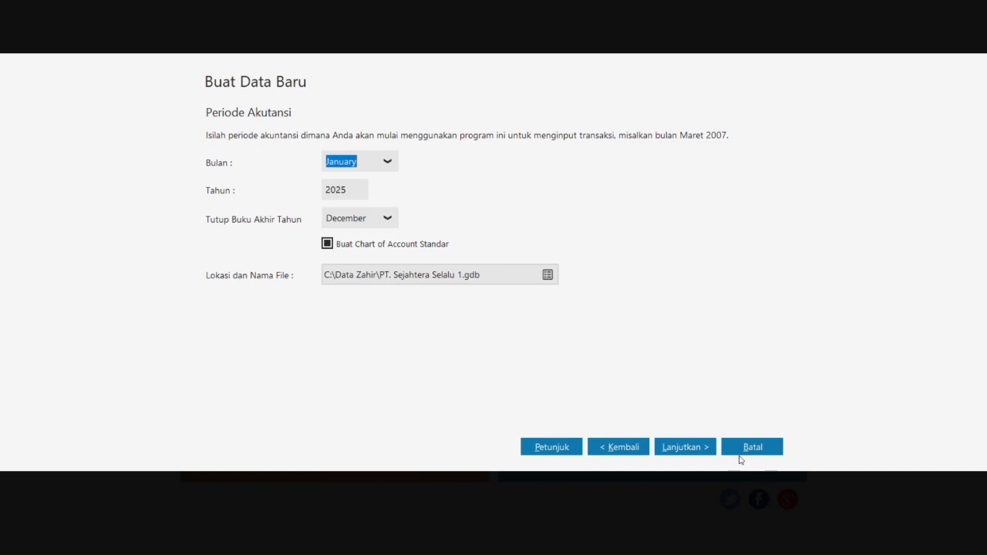
Step: Accept the remaining defaults for the period, department and account code format, and process the new data file
{"action": "left_click", "coordinate": [701, 450]}
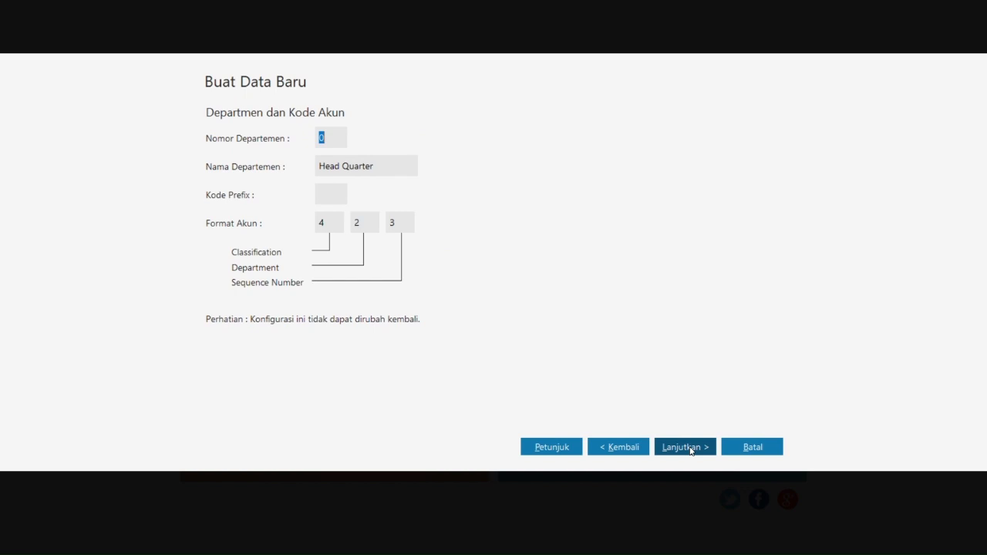
{"action": "left_click", "coordinate": [690, 450]}
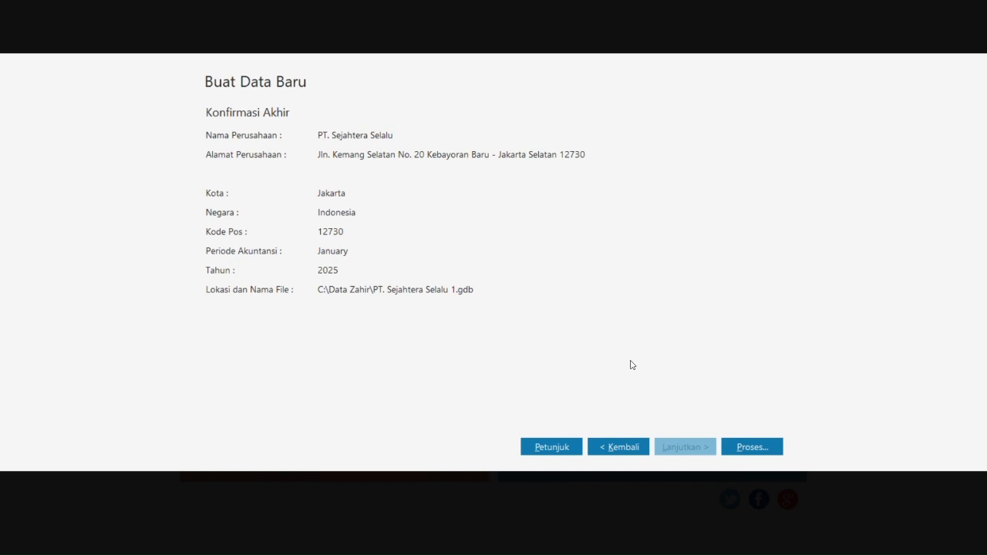
{"action": "left_click", "coordinate": [771, 453]}
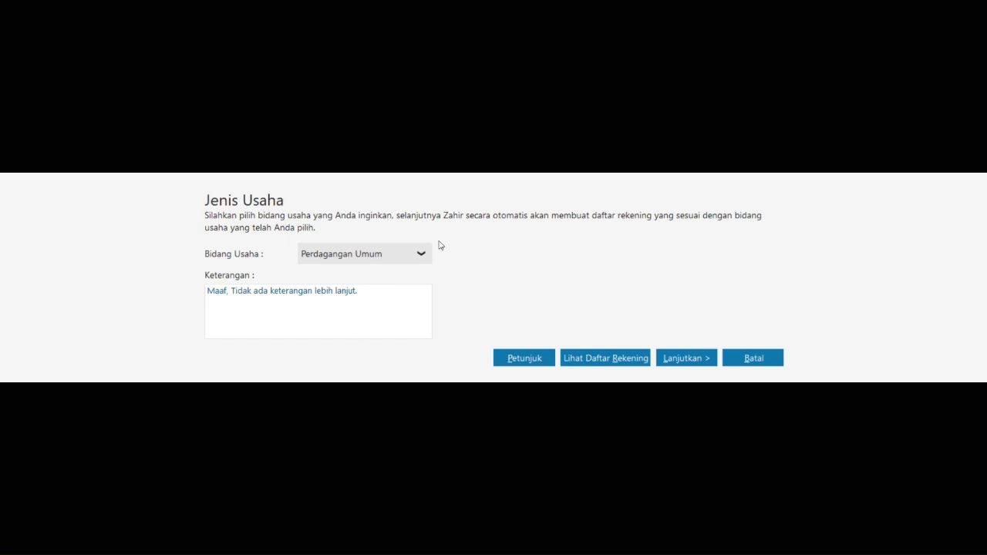
Step: Check the business type in the Word document, keep Perdagangan Umum as the business field and confirm creating its accounts
{"action": "key", "text": "alt+Tab"}
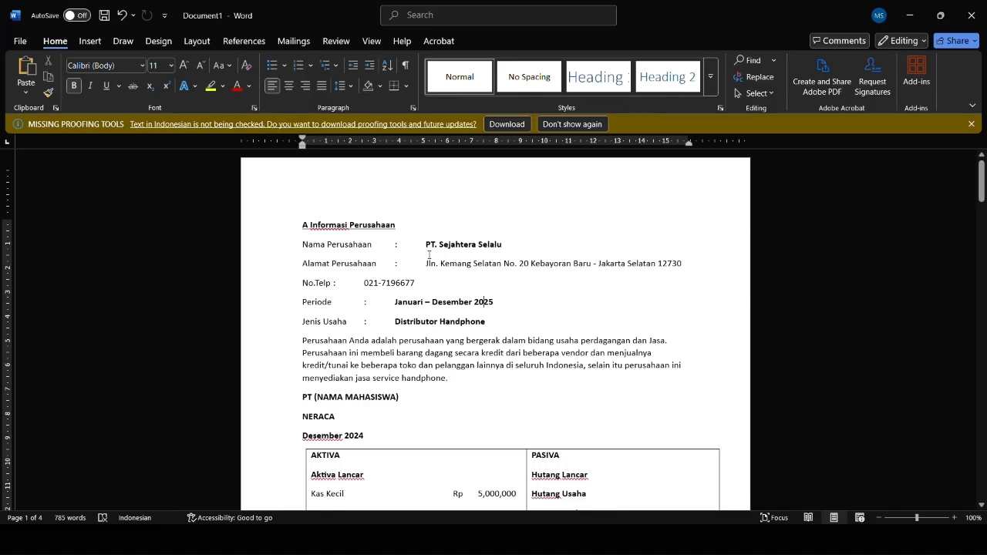
{"action": "left_click_drag", "start_coordinate": [414, 321], "coordinate": [485, 322]}
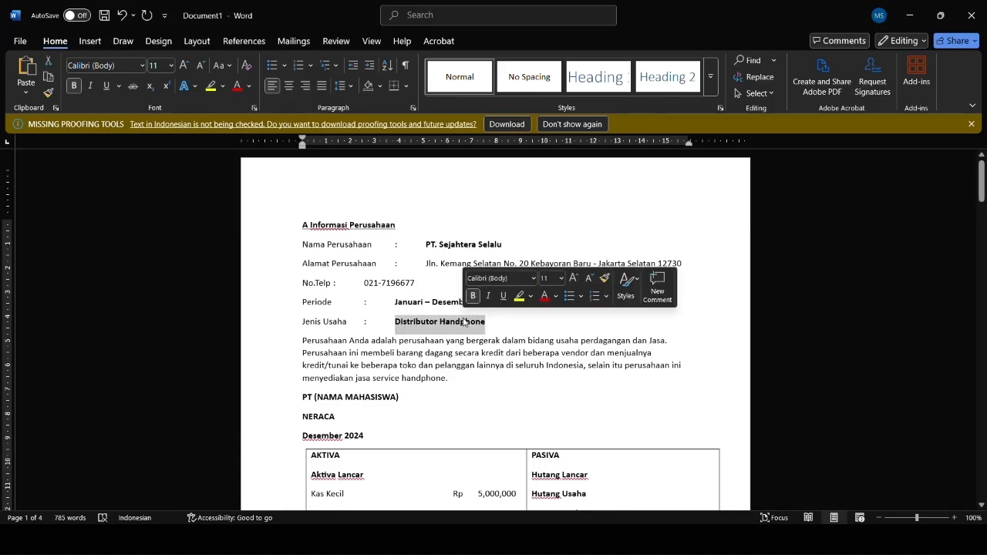
{"action": "left_click", "coordinate": [463, 322]}
{"action": "key", "text": "alt+Tab"}
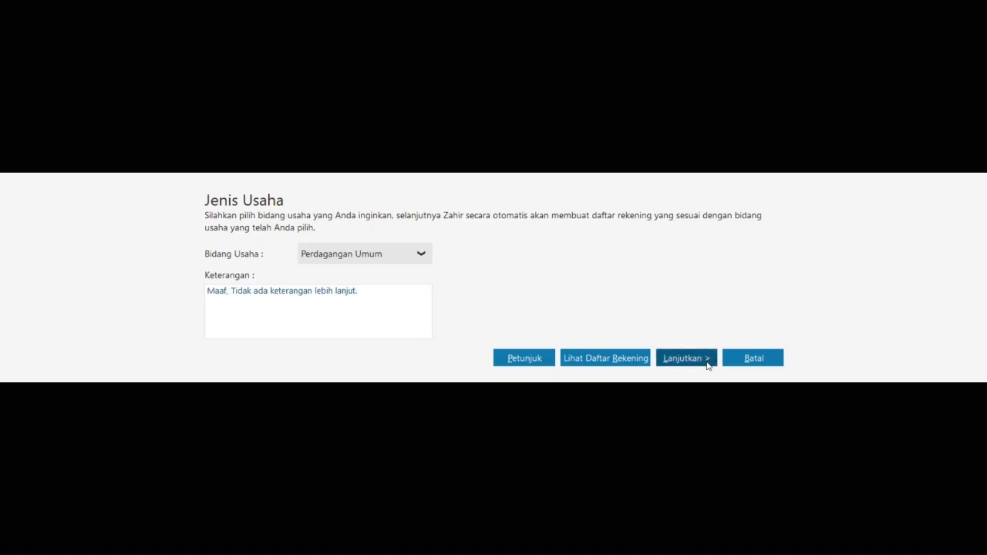
{"action": "left_click", "coordinate": [707, 362]}
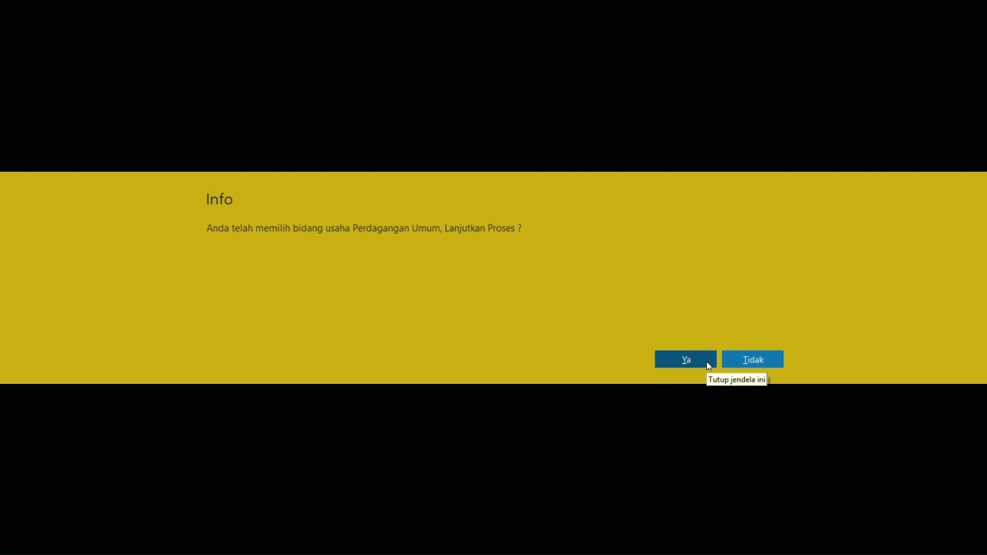
{"action": "left_click", "coordinate": [706, 363]}
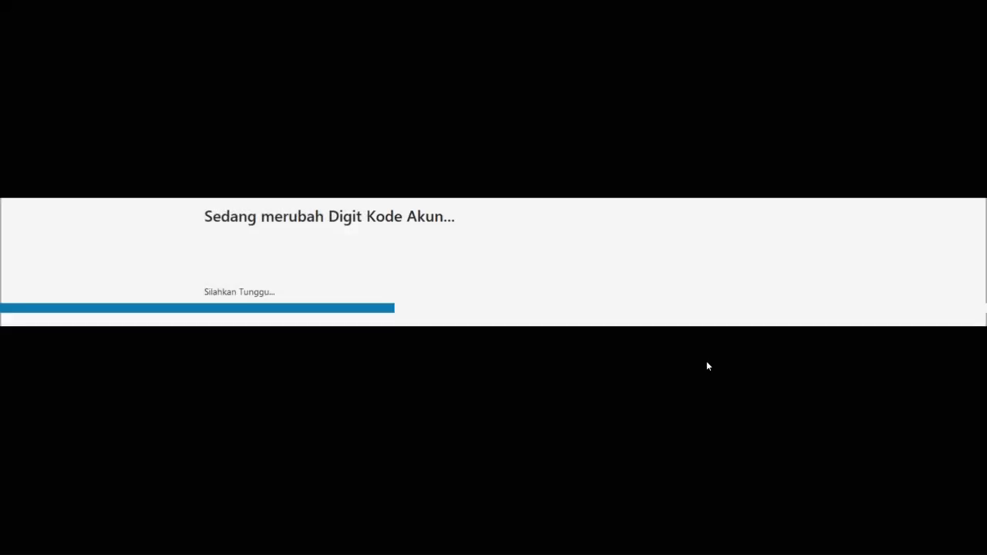
{"action": "left_click", "coordinate": [742, 367]}
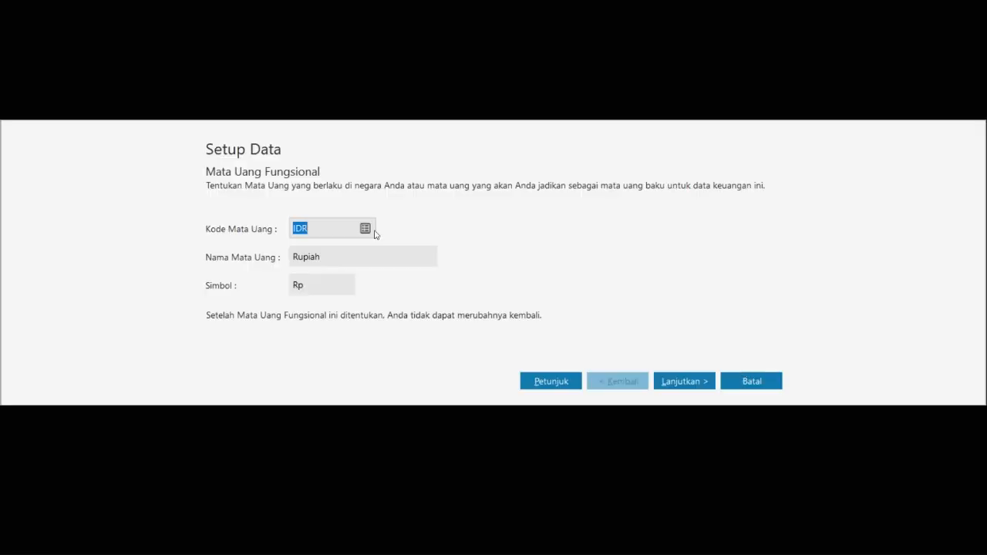
Step: Keep IDR as the functional currency, set the USD exchange rate to 17000 IDR and save the currency setup
{"action": "left_click", "coordinate": [699, 382]}
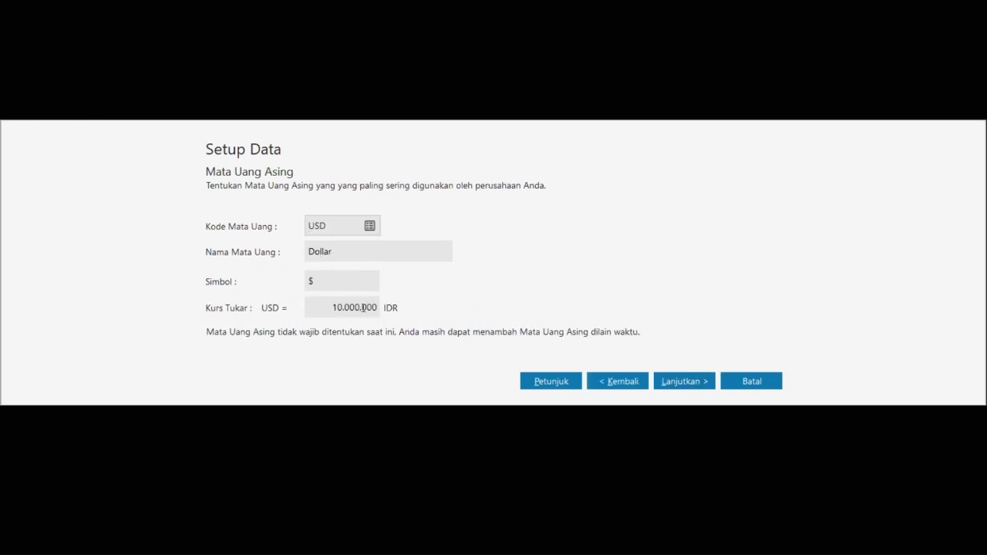
{"action": "left_click_drag", "start_coordinate": [309, 308], "coordinate": [391, 310]}
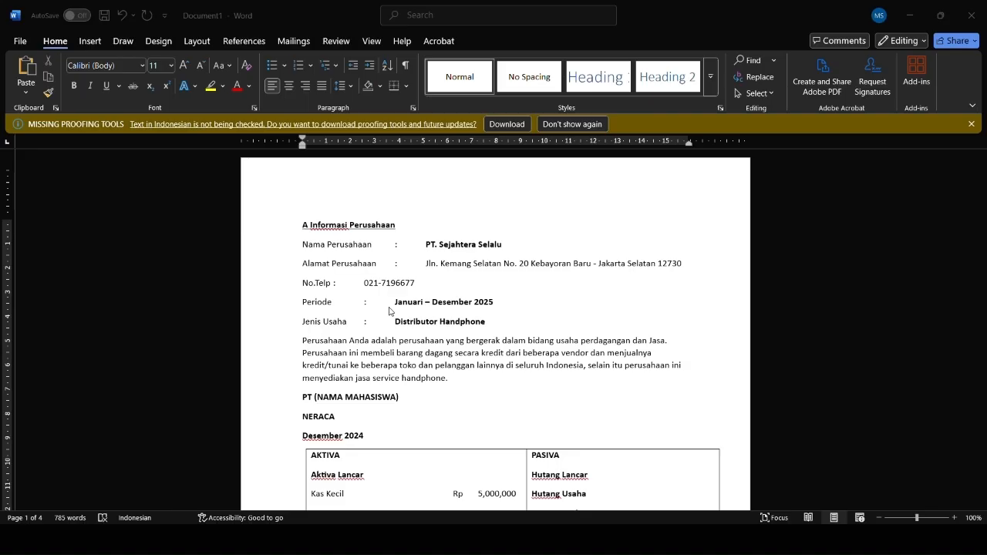
{"action": "scroll", "coordinate": [438, 382], "scroll_direction": "down", "scroll_amount": 15}
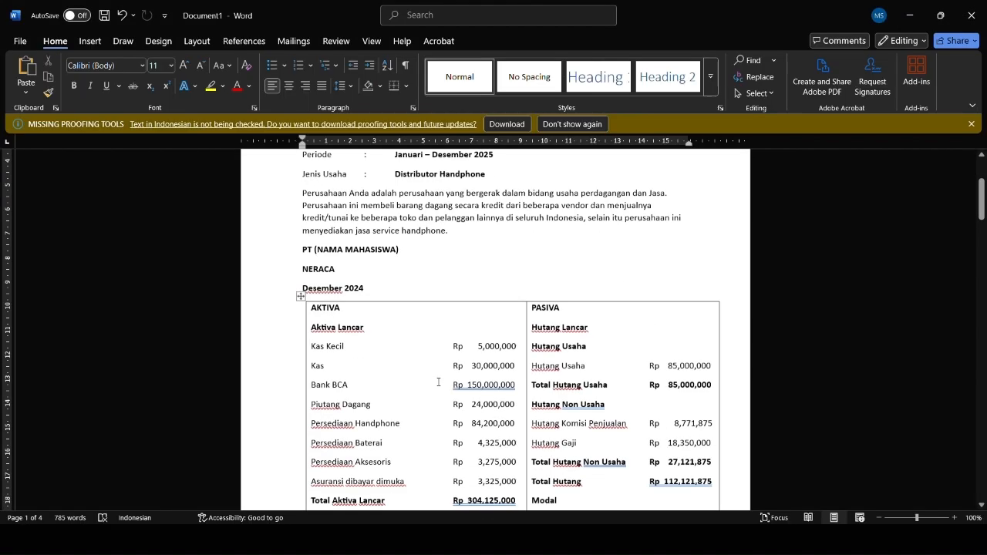
{"action": "scroll", "coordinate": [438, 382], "scroll_direction": "down", "scroll_amount": 8}
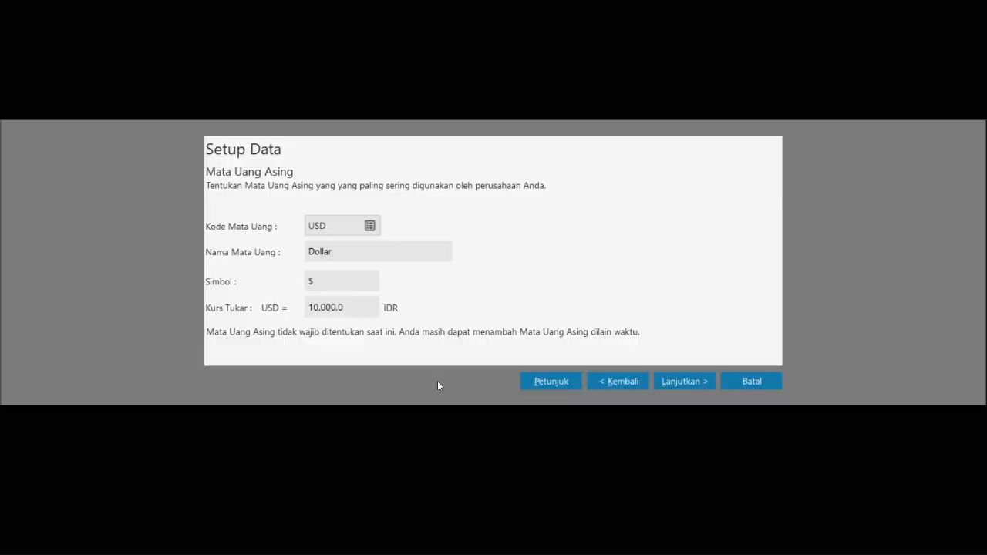
{"action": "type", "text": "17000"}
{"action": "left_click", "coordinate": [685, 383]}
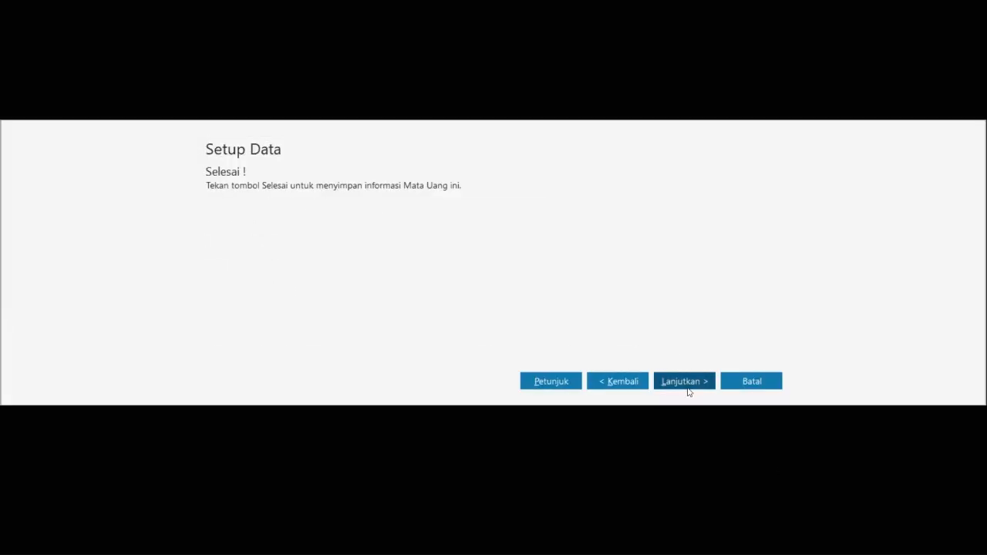
{"action": "left_click", "coordinate": [737, 384]}
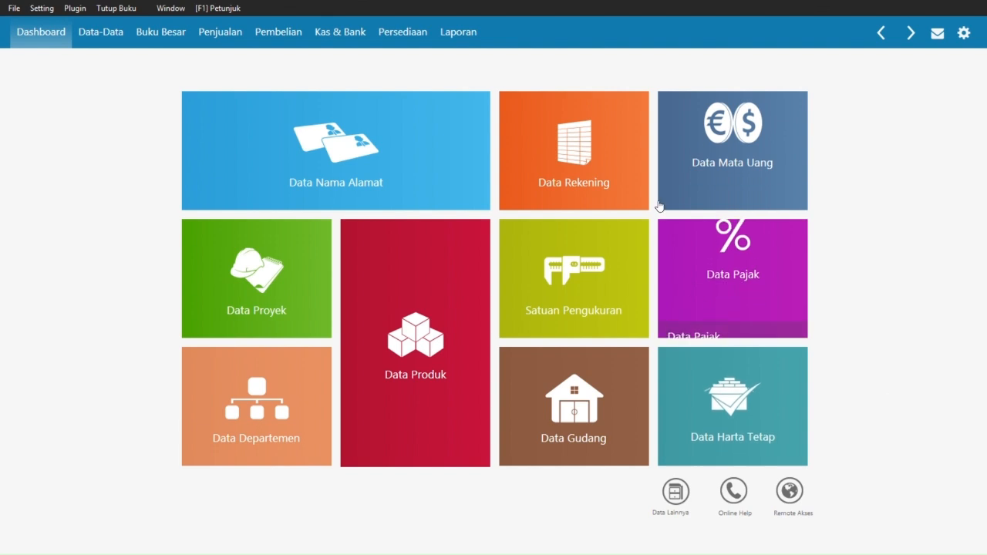
Step: Open the account data (Data Rekening), switch it to the full table view and look through the default accounts
{"action": "mouse_move", "coordinate": [560, 139]}
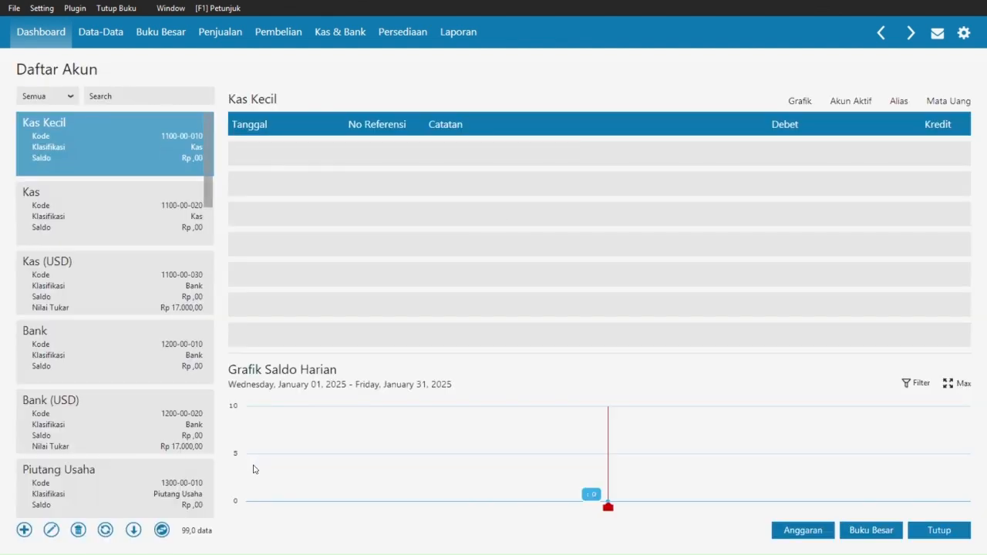
{"action": "left_click", "coordinate": [161, 530]}
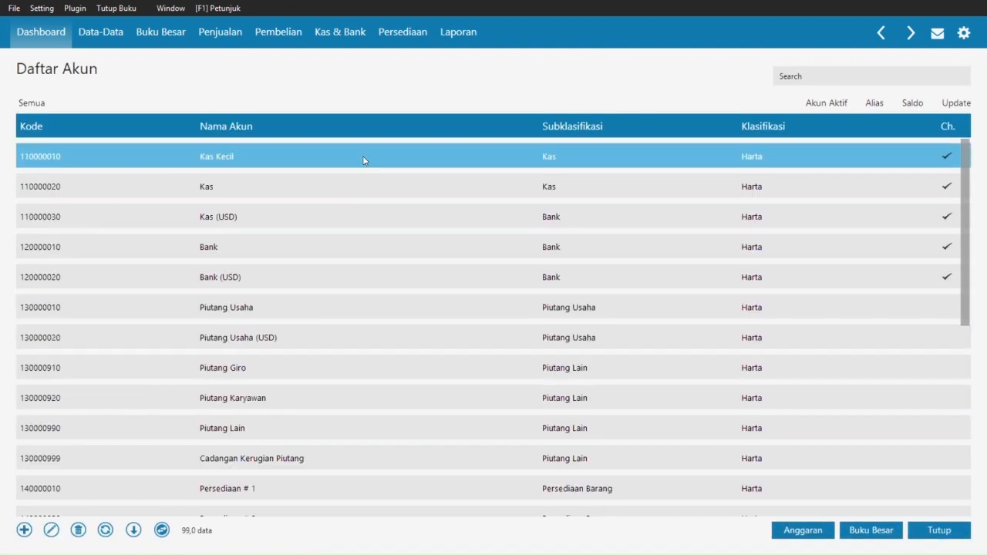
{"action": "scroll", "coordinate": [319, 379], "scroll_direction": "down", "scroll_amount": 3}
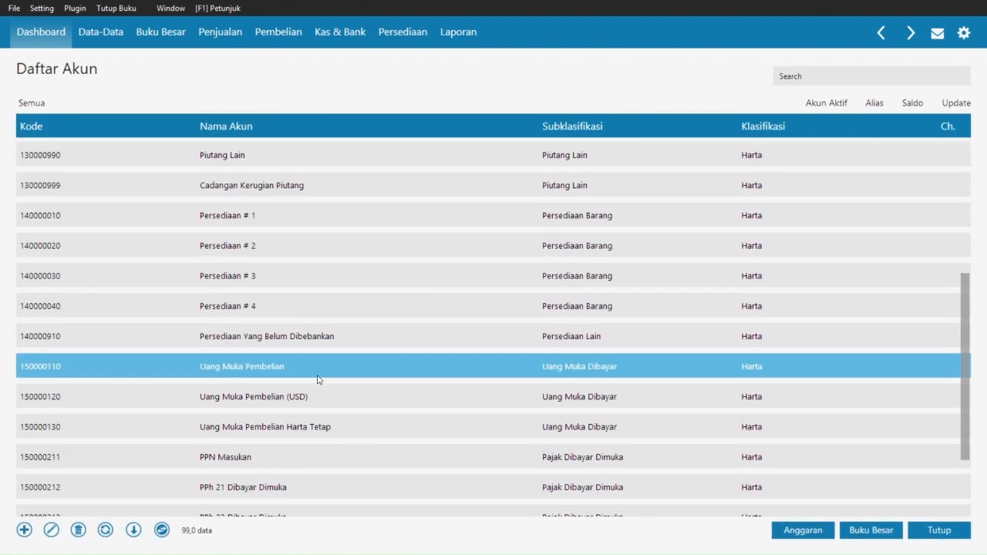
{"action": "scroll", "coordinate": [319, 379], "scroll_direction": "down", "scroll_amount": 1}
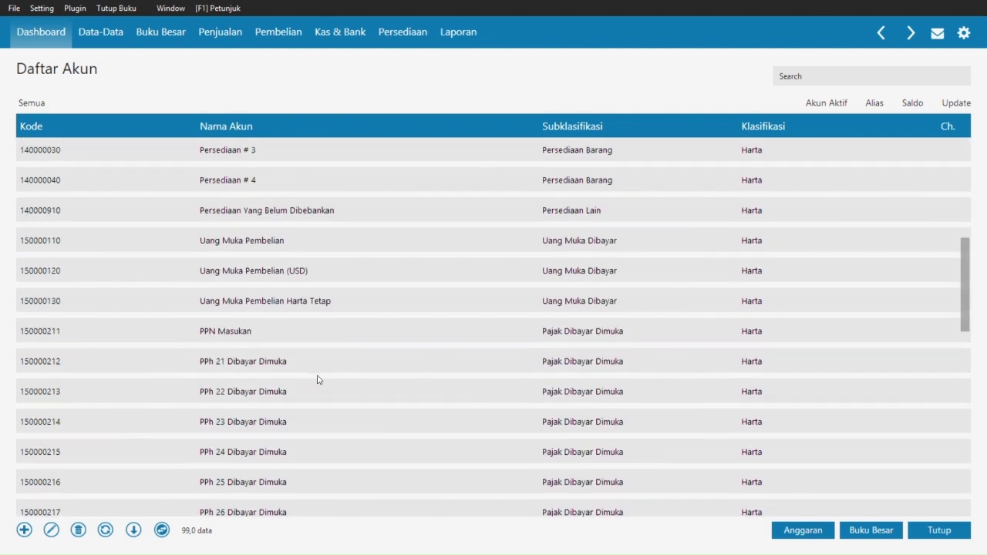
{"action": "scroll", "coordinate": [319, 378], "scroll_direction": "down", "scroll_amount": 2}
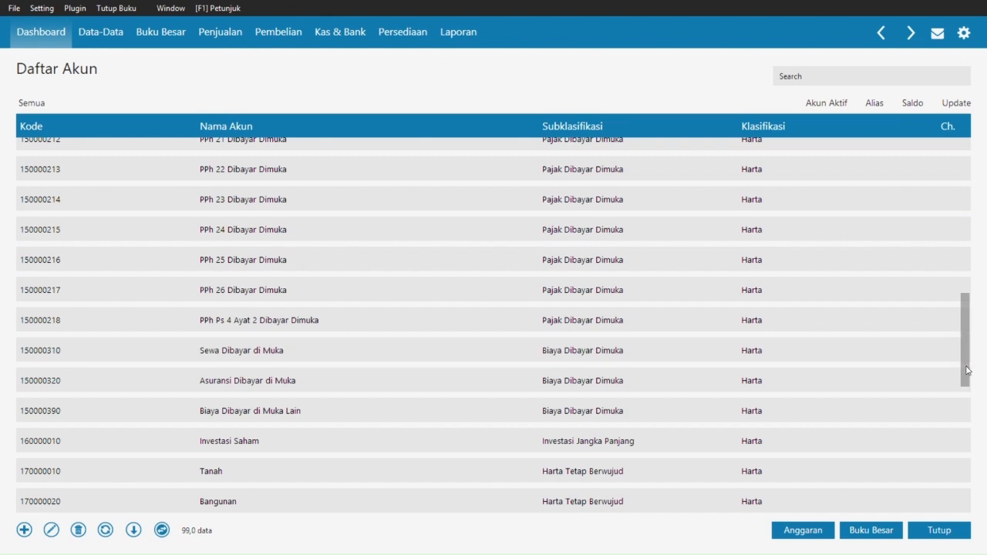
{"action": "scroll", "coordinate": [969, 347], "scroll_direction": "up", "scroll_amount": 2}
{"action": "left_click_drag", "start_coordinate": [969, 347], "coordinate": [971, 178]}
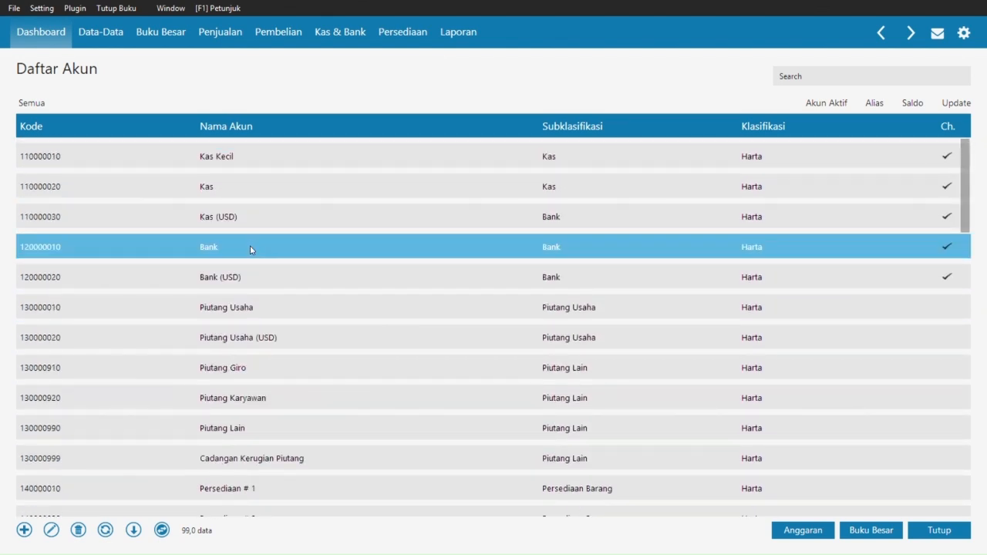
Step: Check the bank name in the Word balance sheet and rename the IDR account Bank (120000010) as Bank BCA
{"action": "key", "text": "alt+Tab"}
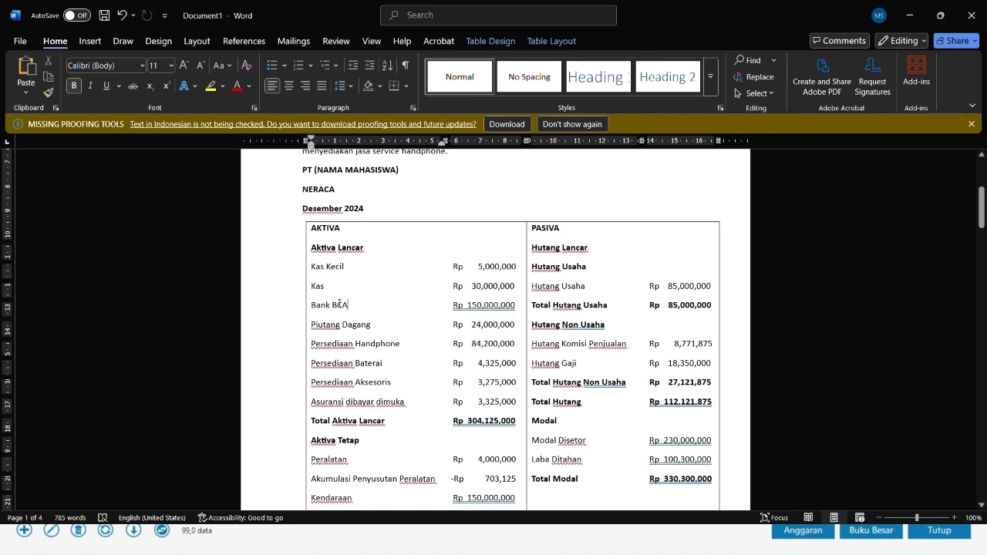
{"action": "left_click_drag", "start_coordinate": [350, 306], "coordinate": [323, 307]}
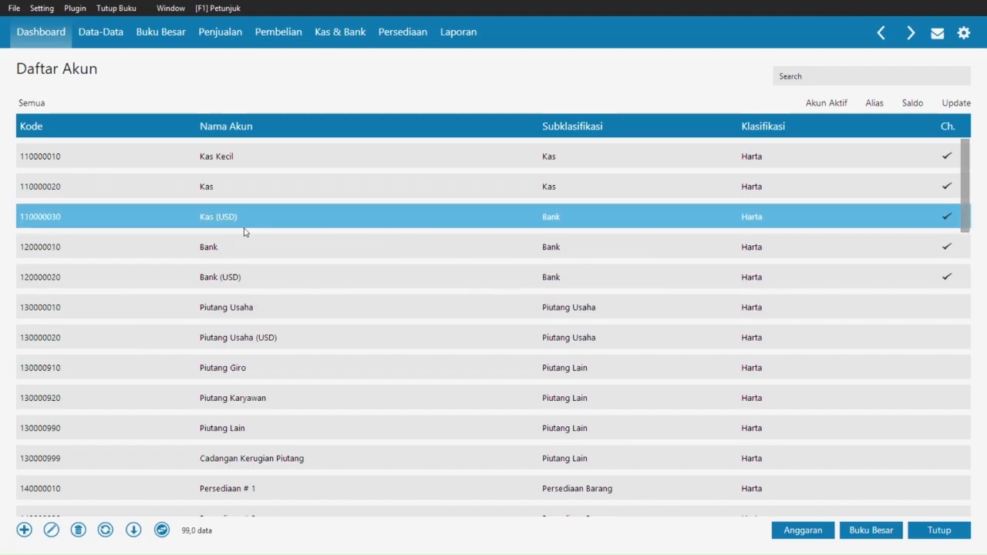
{"action": "left_click", "coordinate": [258, 246]}
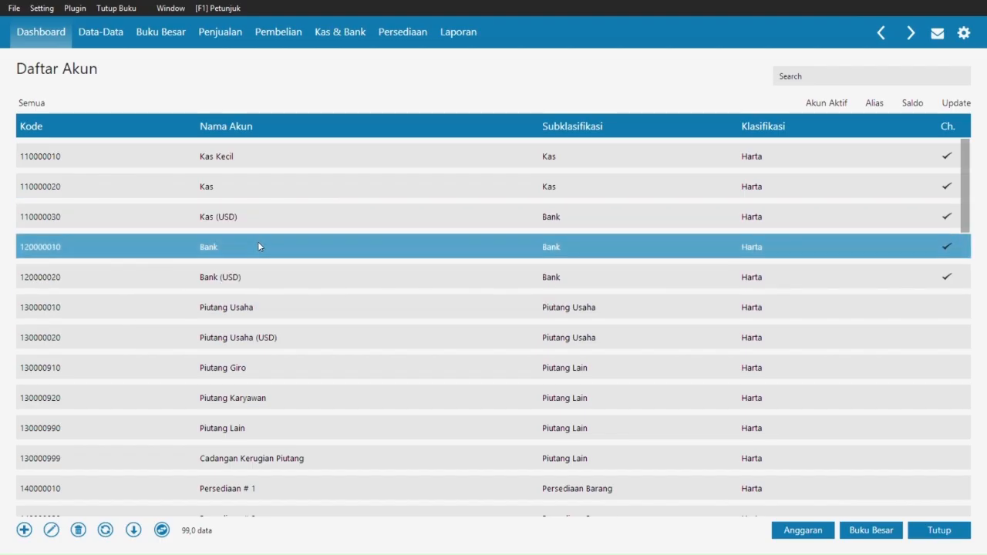
{"action": "double_click", "coordinate": [258, 246]}
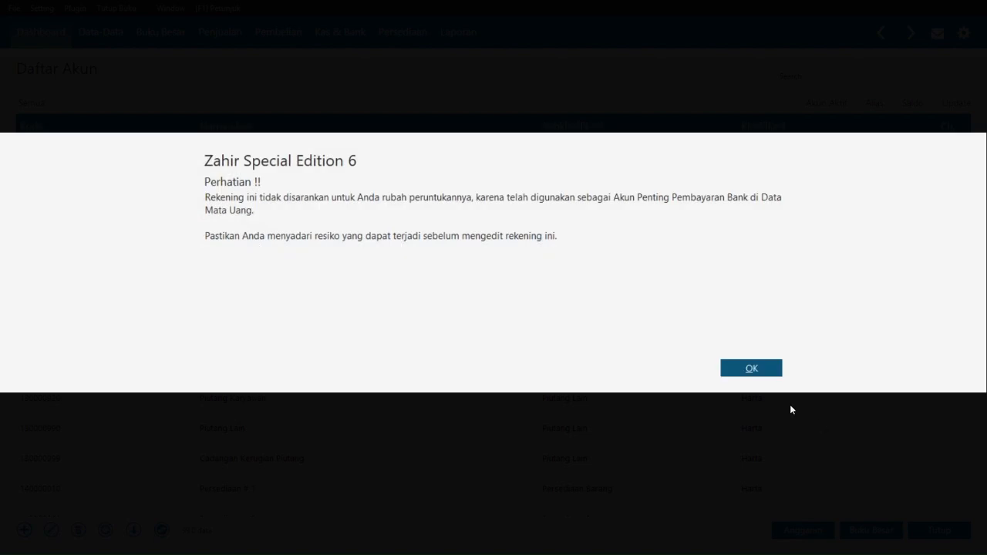
{"action": "left_click", "coordinate": [739, 372]}
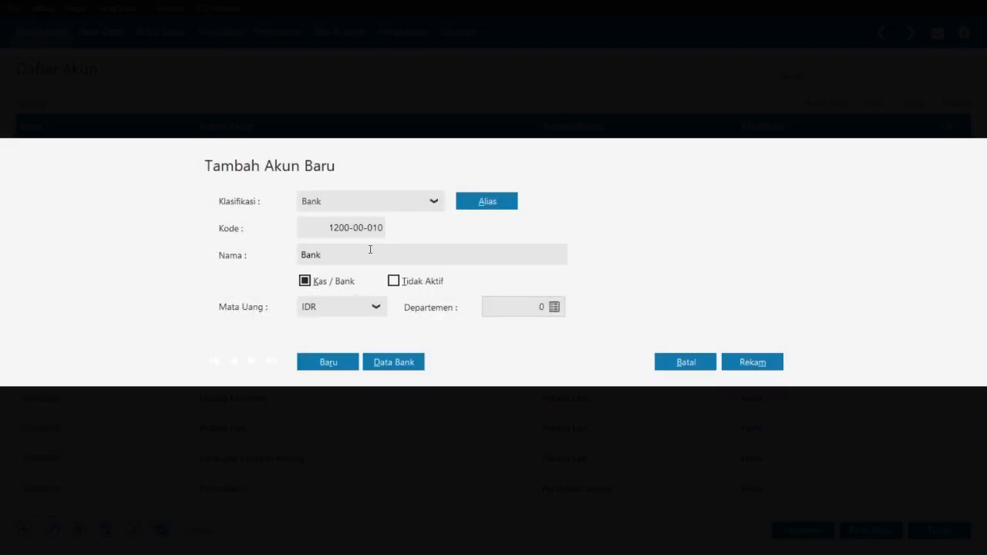
{"action": "double_click", "coordinate": [340, 258]}
{"action": "left_click", "coordinate": [340, 258]}
{"action": "left_click", "coordinate": [753, 361]}
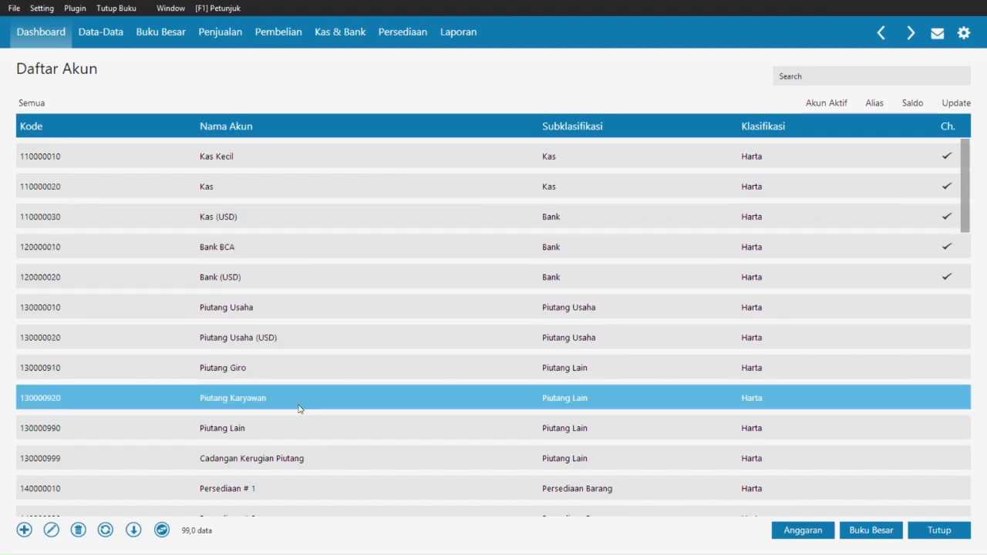
Step: Check the receivables name in the Word balance sheet and rename account 130000010 as Piutang Dagang
{"action": "key", "text": "alt+Tab"}
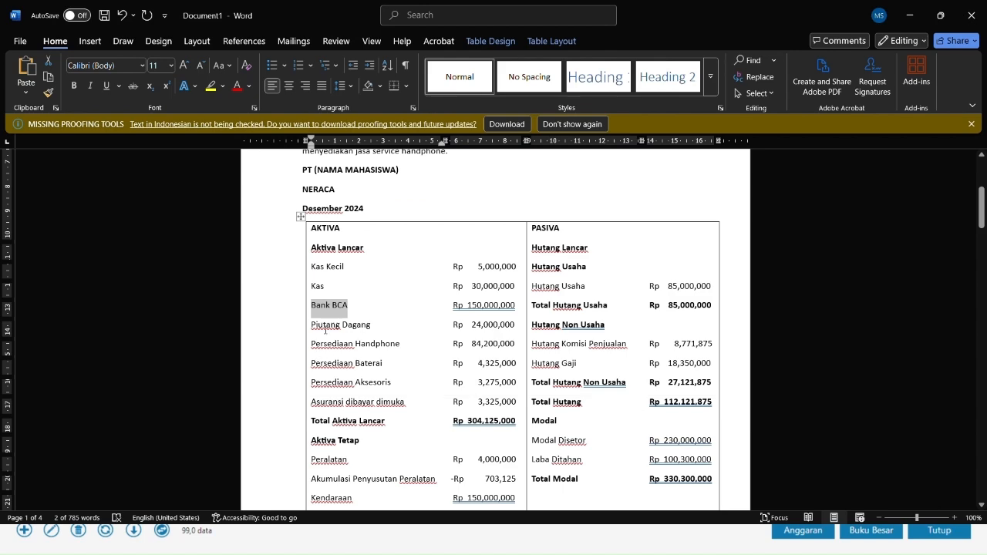
{"action": "key", "text": "alt+Tab"}
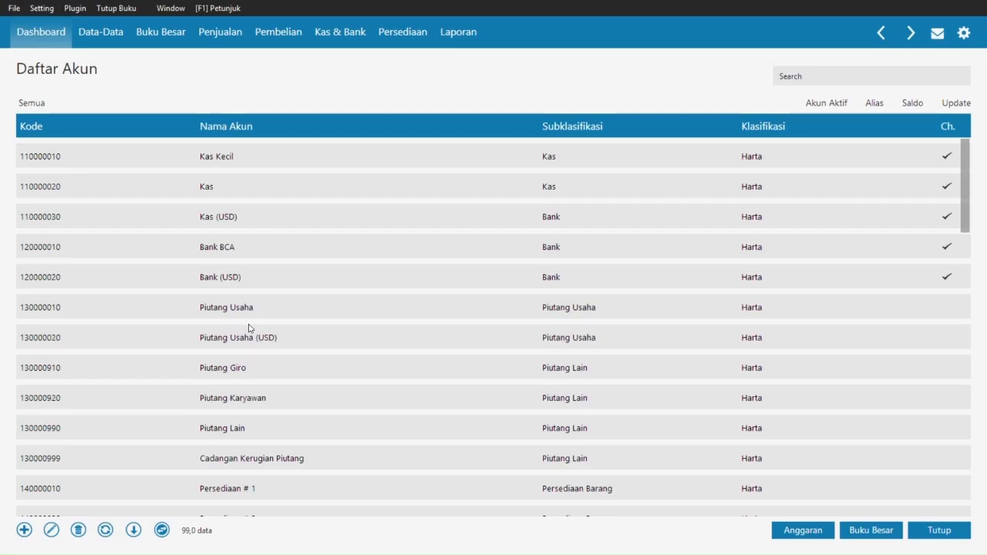
{"action": "double_click", "coordinate": [252, 312]}
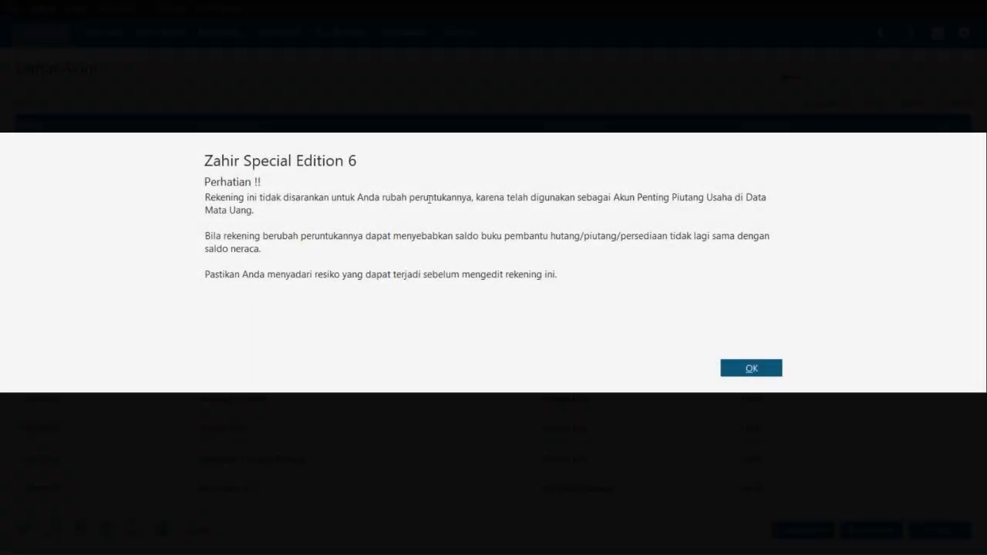
{"action": "left_click", "coordinate": [752, 370]}
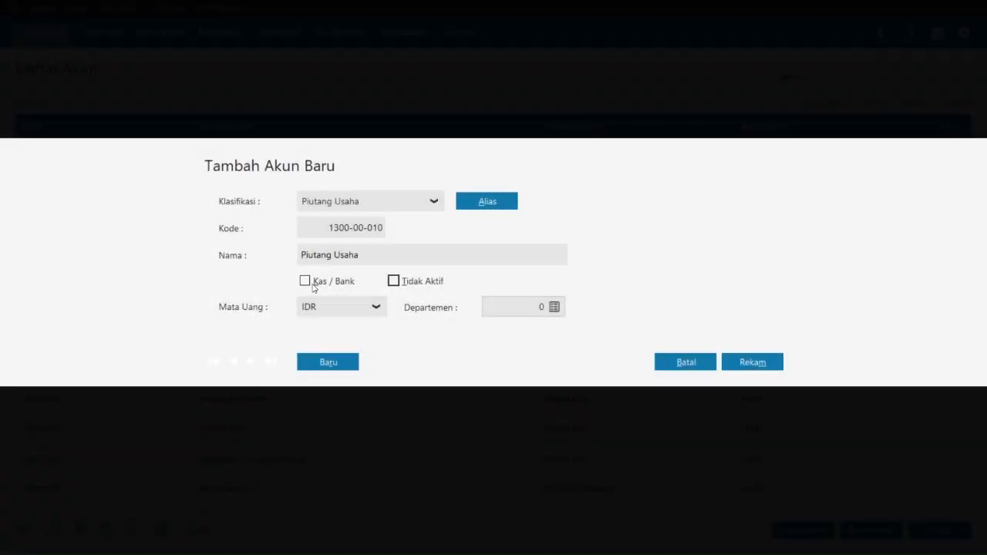
{"action": "left_click", "coordinate": [373, 254]}
{"action": "left_click", "coordinate": [373, 255]}
{"action": "double_click", "coordinate": [334, 255]}
{"action": "type", "text": "Dagang"}
{"action": "left_click", "coordinate": [750, 362]}
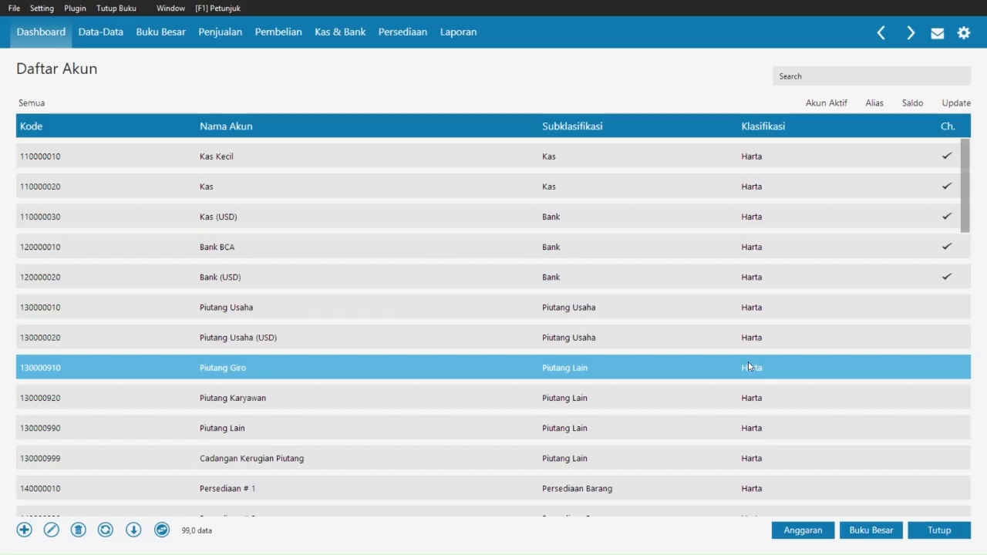
{"action": "key", "text": "alt+Tab"}
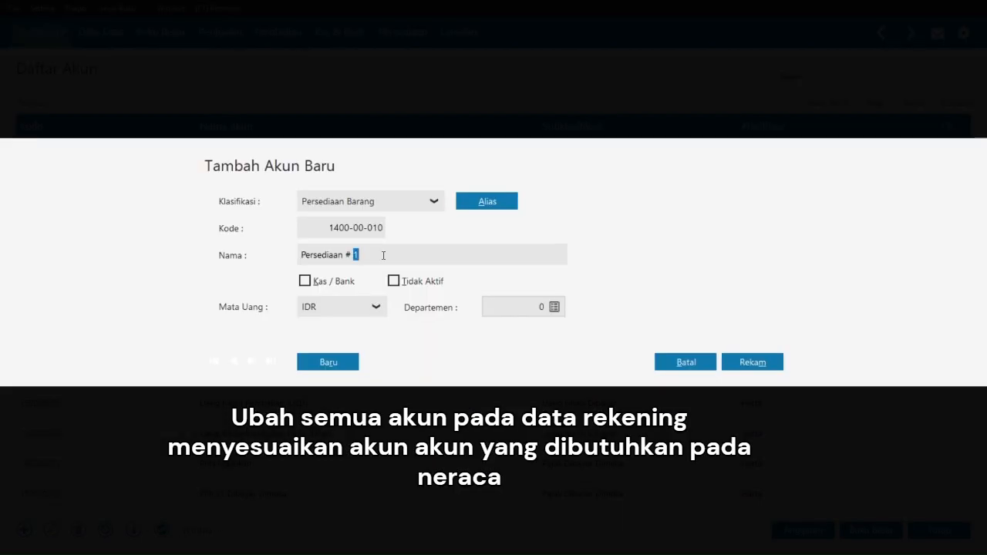
{"action": "type", "text": "andphone"}
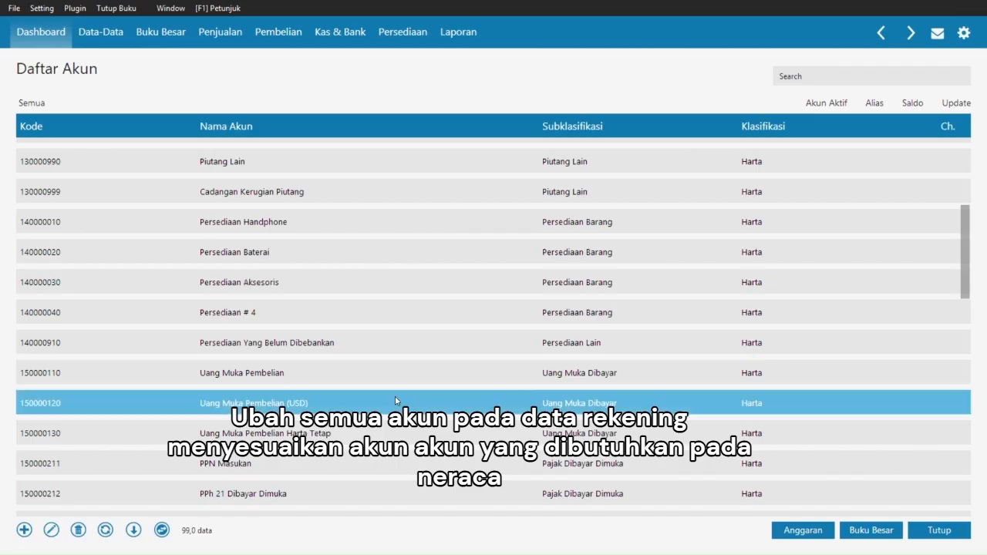
Step: Look through the remaining accounts in the list and close the account list
{"action": "scroll", "coordinate": [394, 396], "scroll_direction": "down", "scroll_amount": 15}
{"action": "left_click_drag", "start_coordinate": [965, 486], "coordinate": [969, 409]}
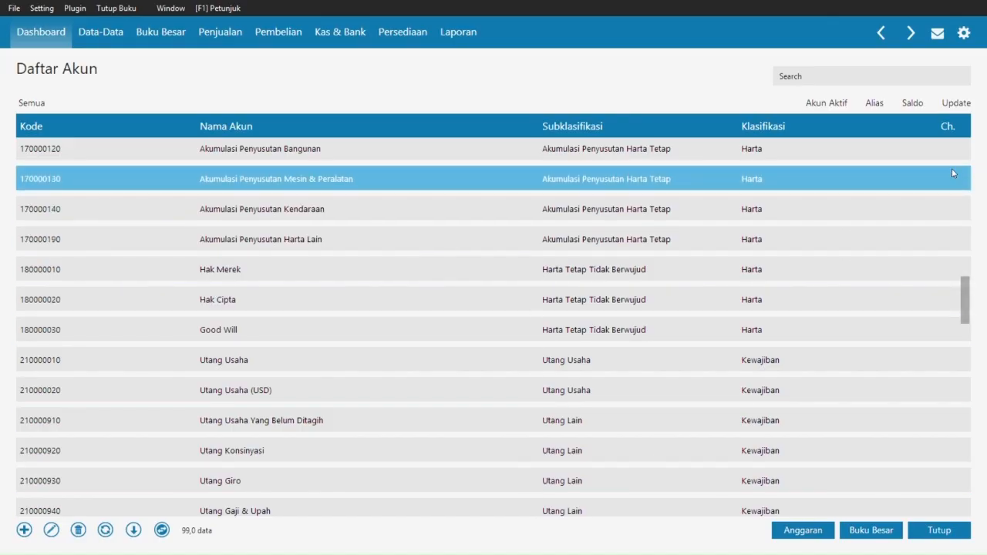
{"action": "left_click", "coordinate": [947, 108]}
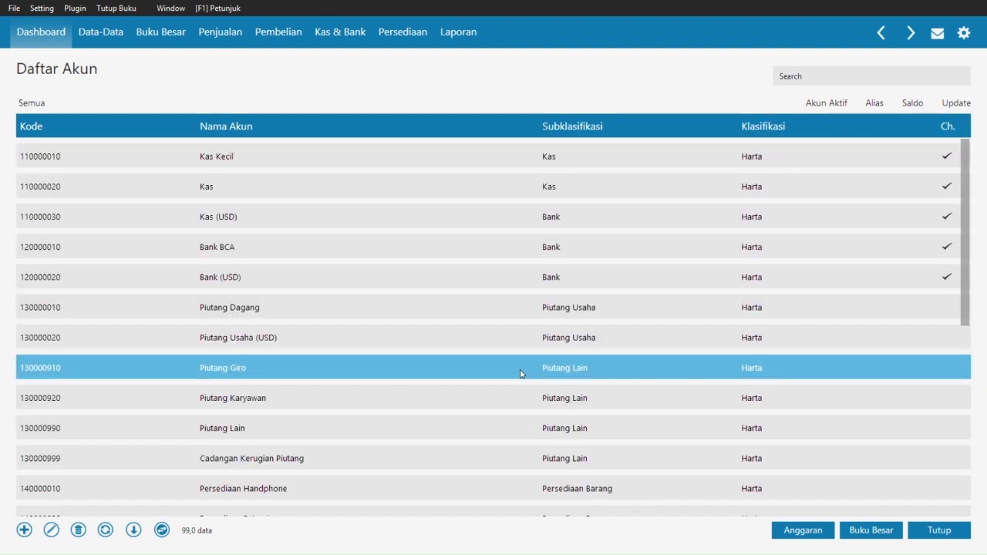
{"action": "left_click", "coordinate": [947, 530]}
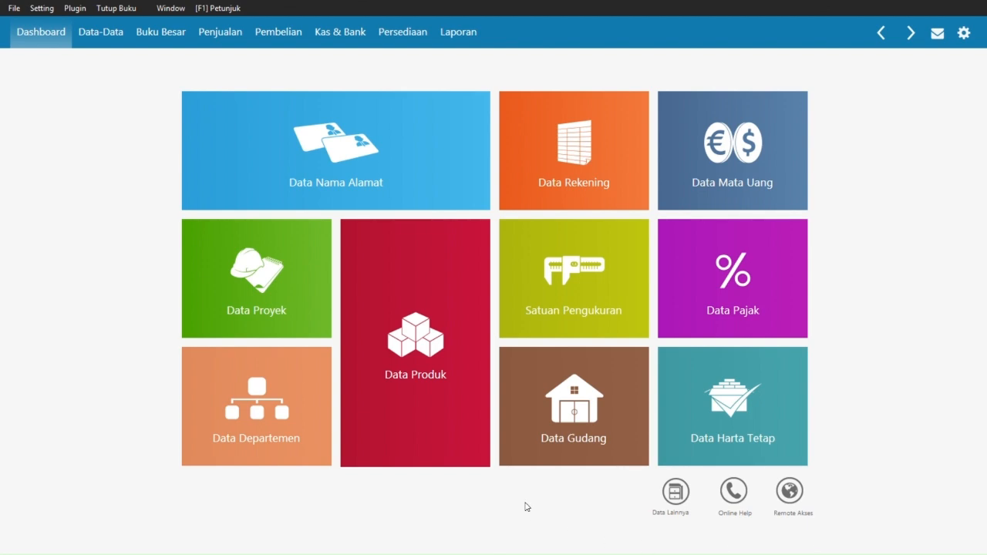
Step: Examine the December 2024 balance sheet in the Word document for the asset, liability and equity amounts of each account
{"action": "key", "text": "alt+Tab"}
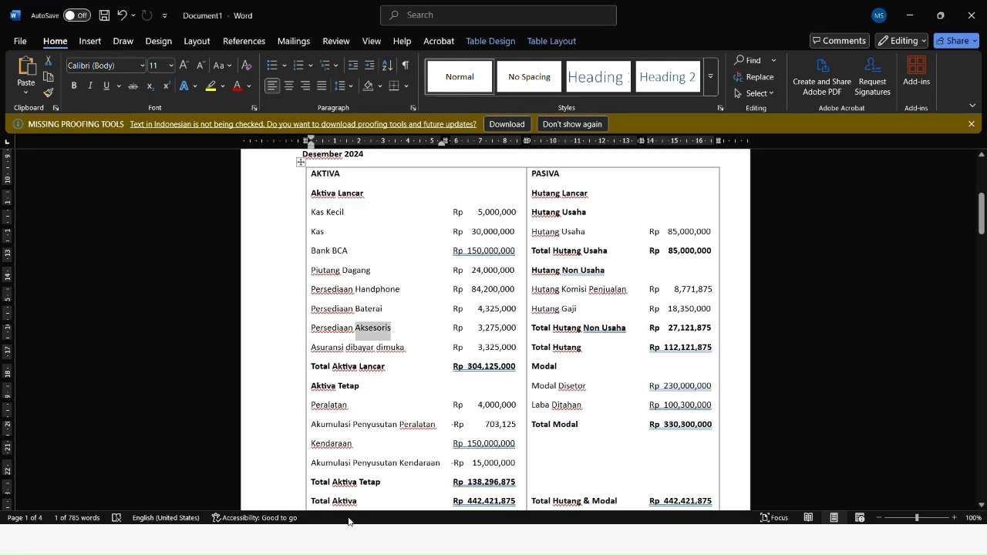
{"action": "left_click", "coordinate": [430, 399]}
{"action": "scroll", "coordinate": [429, 399], "scroll_direction": "up", "scroll_amount": 2}
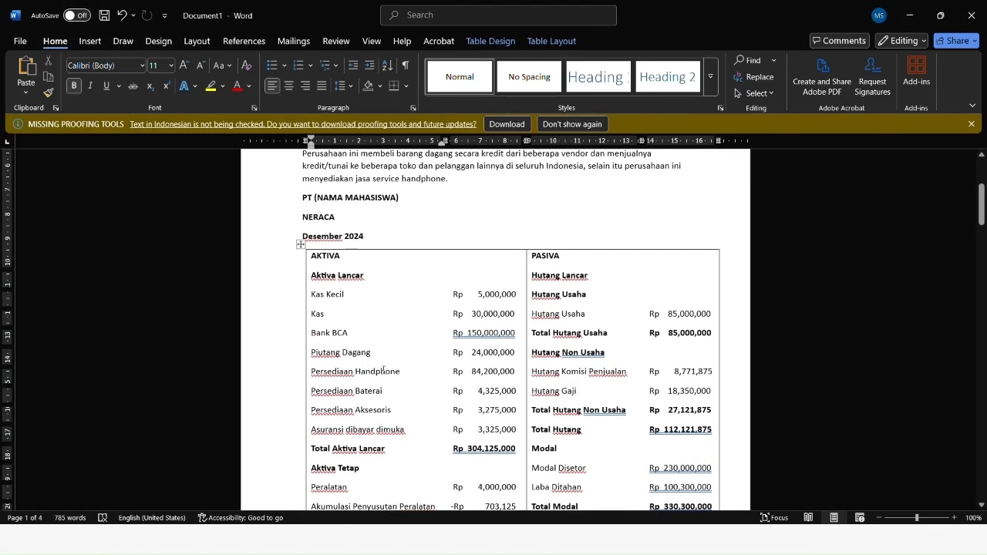
{"action": "scroll", "coordinate": [393, 315], "scroll_direction": "down", "scroll_amount": 1}
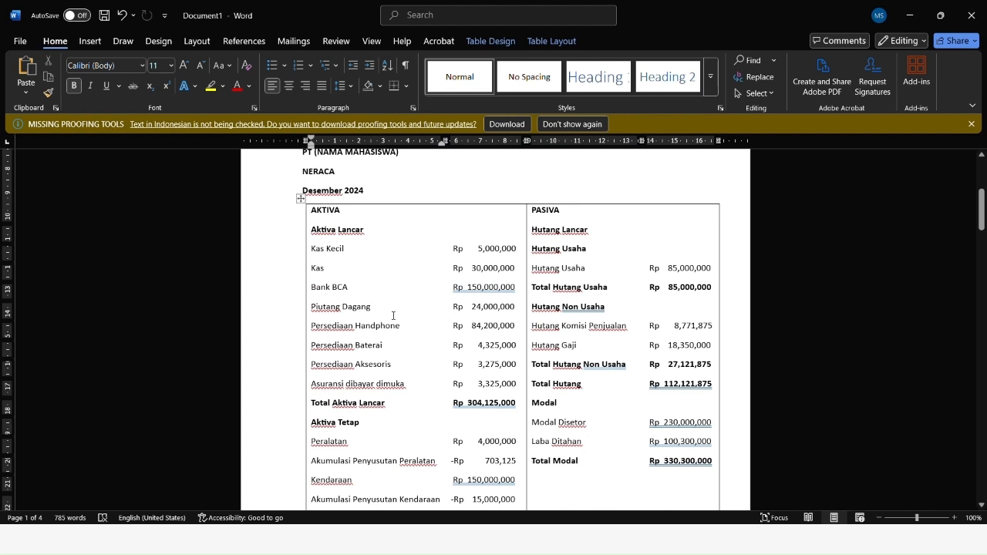
{"action": "scroll", "coordinate": [393, 316], "scroll_direction": "down", "scroll_amount": 1}
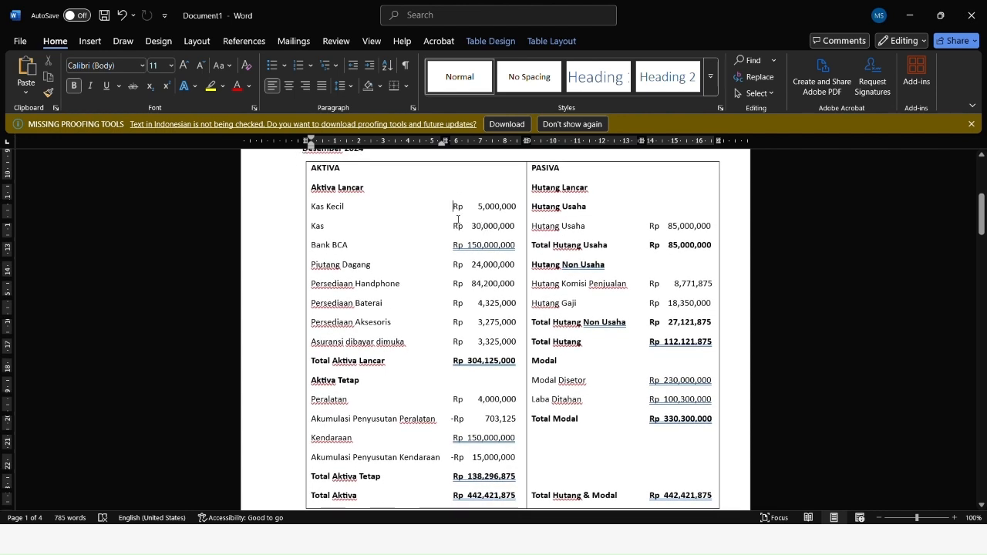
{"action": "mouse_move", "coordinate": [472, 210]}
{"action": "left_mouse_down"}
{"action": "mouse_move", "coordinate": [584, 319]}
{"action": "mouse_move", "coordinate": [585, 434]}
{"action": "left_mouse_up"}
{"action": "scroll", "coordinate": [585, 434], "scroll_direction": "down", "scroll_amount": 1}
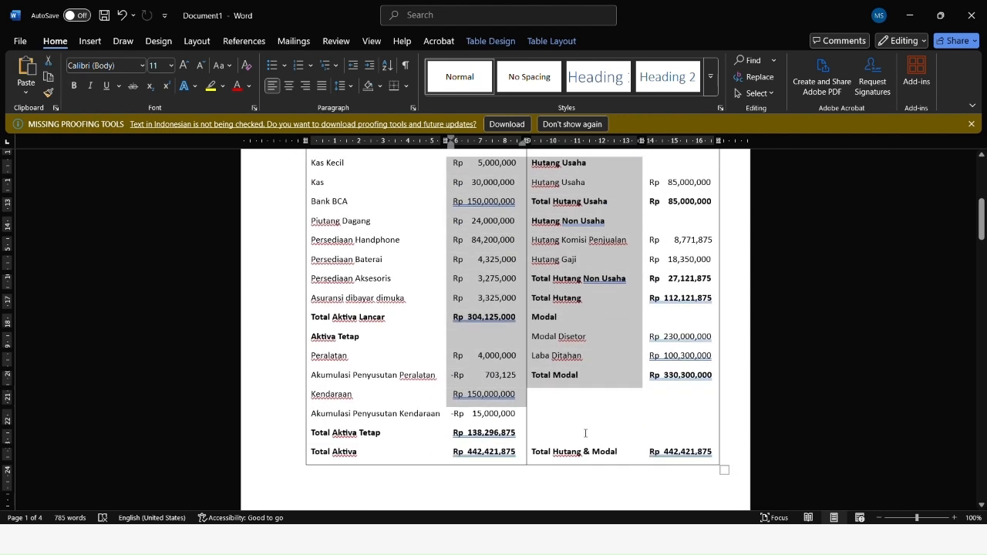
{"action": "left_click", "coordinate": [486, 449]}
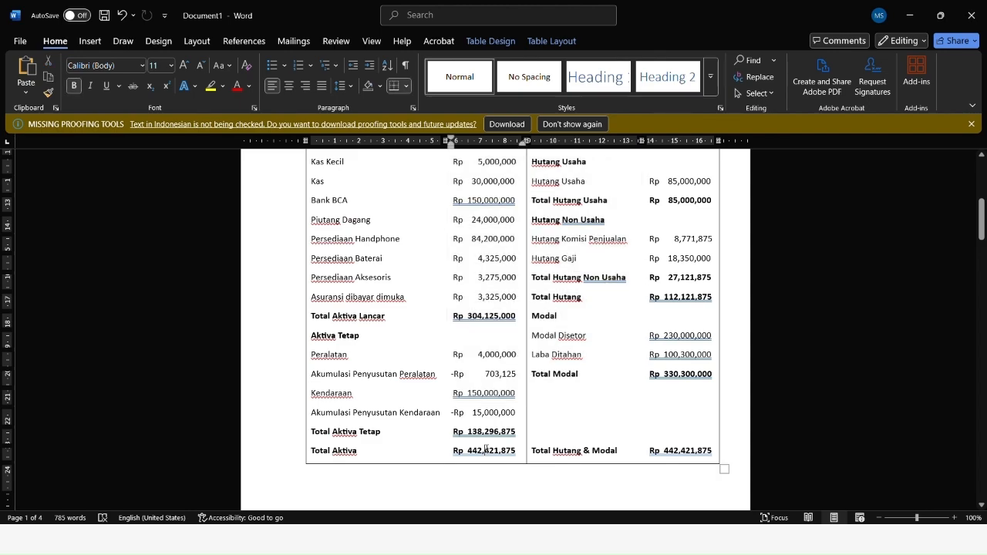
{"action": "left_click", "coordinate": [366, 397]}
{"action": "scroll", "coordinate": [366, 397], "scroll_direction": "up", "scroll_amount": 3}
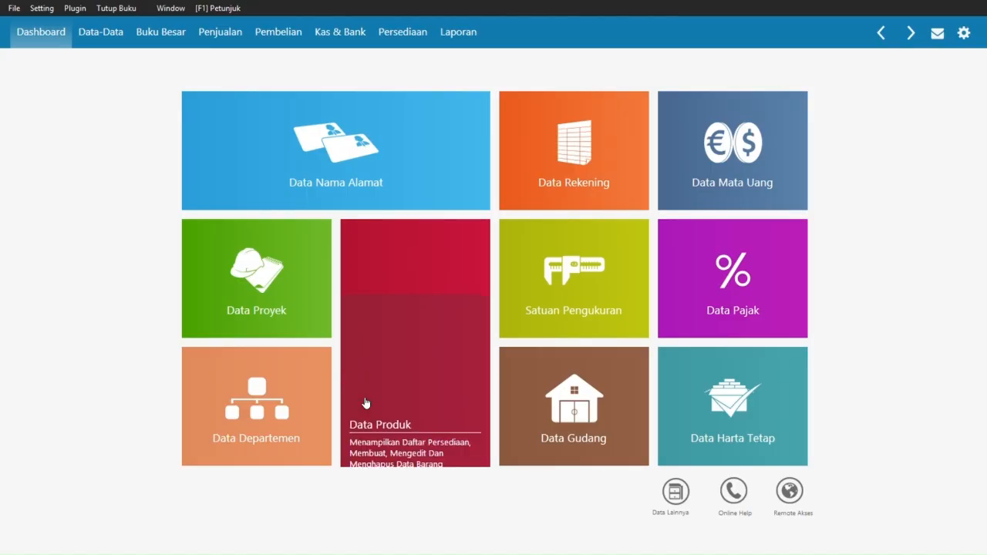
Step: Open the account opening balances form and look through its accounts from Kas Kecil down to the Utang Usaha accounts
{"action": "left_click", "coordinate": [32, 11]}
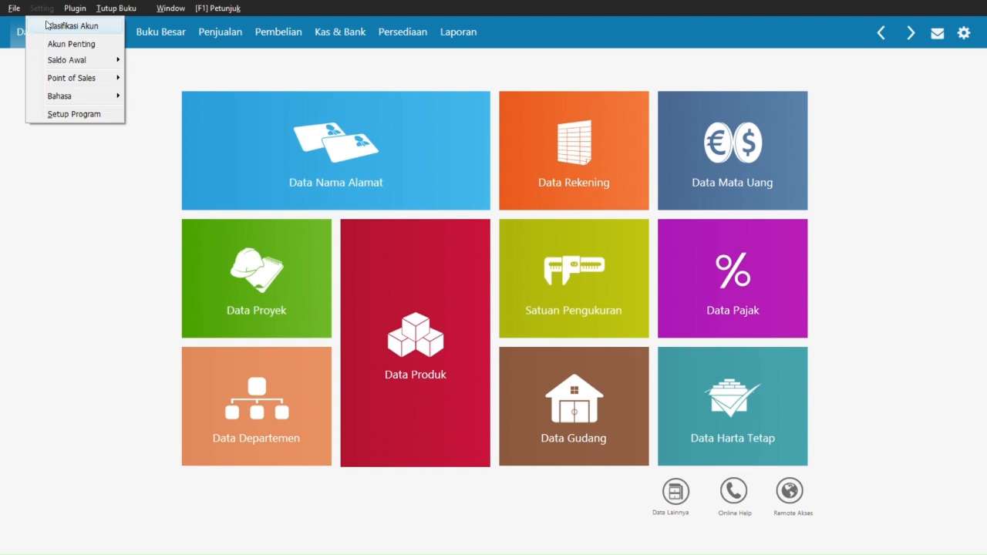
{"action": "mouse_move", "coordinate": [80, 60]}
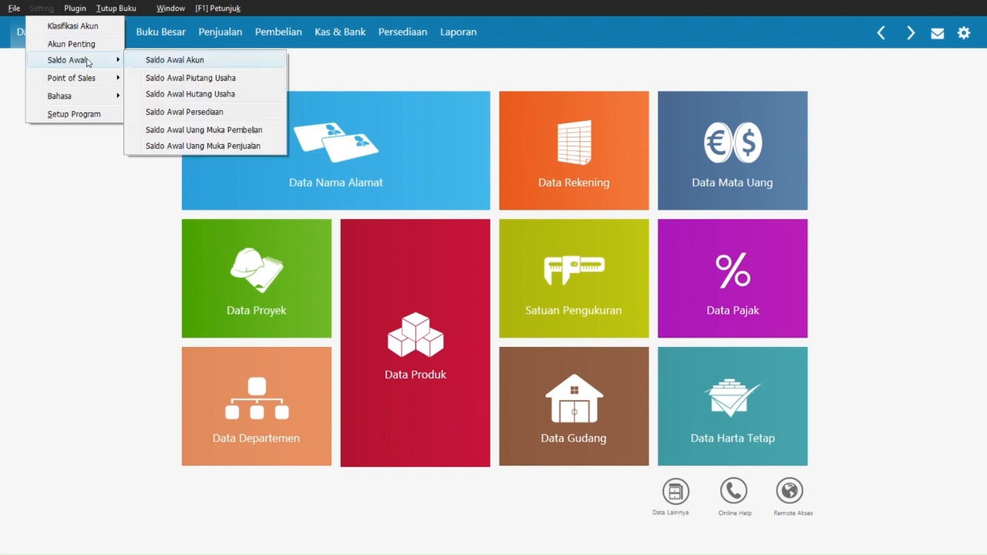
{"action": "left_click", "coordinate": [166, 62]}
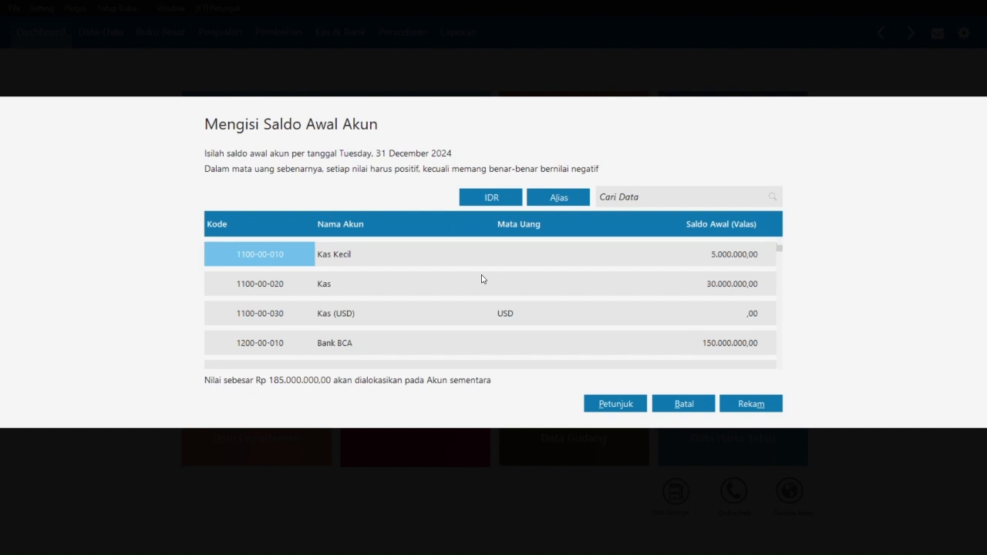
{"action": "scroll", "coordinate": [483, 279], "scroll_direction": "down", "scroll_amount": 10}
{"action": "scroll", "coordinate": [484, 279], "scroll_direction": "up", "scroll_amount": 10}
{"action": "scroll", "coordinate": [483, 279], "scroll_direction": "down", "scroll_amount": 12}
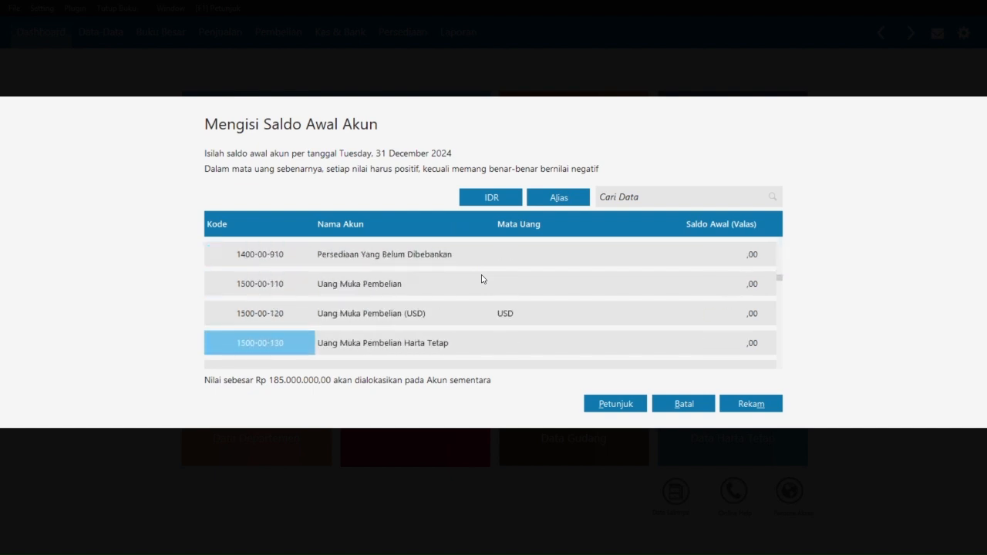
{"action": "scroll", "coordinate": [483, 279], "scroll_direction": "down", "scroll_amount": 5}
{"action": "scroll", "coordinate": [484, 279], "scroll_direction": "up", "scroll_amount": 8}
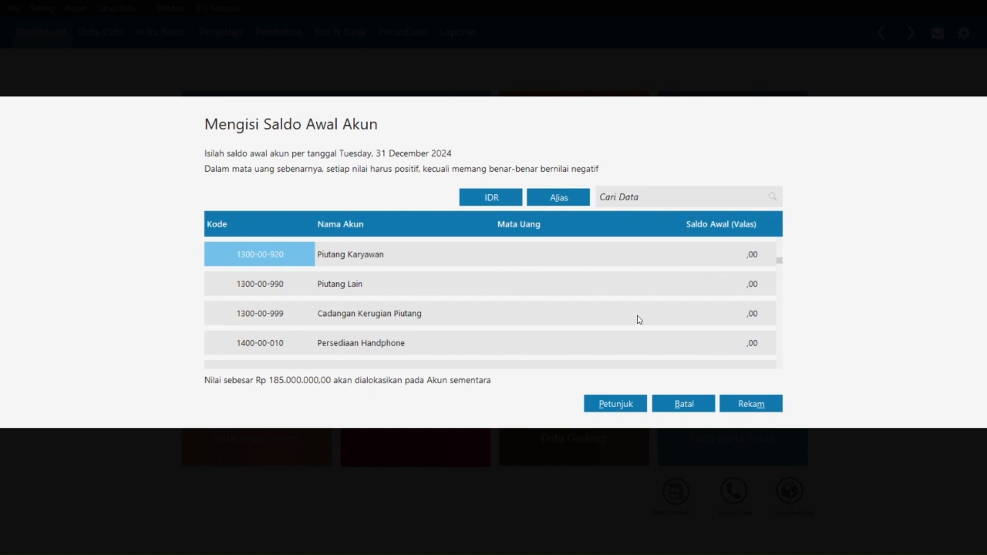
{"action": "scroll", "coordinate": [522, 289], "scroll_direction": "down", "scroll_amount": 13}
{"action": "scroll", "coordinate": [522, 290], "scroll_direction": "down", "scroll_amount": 20}
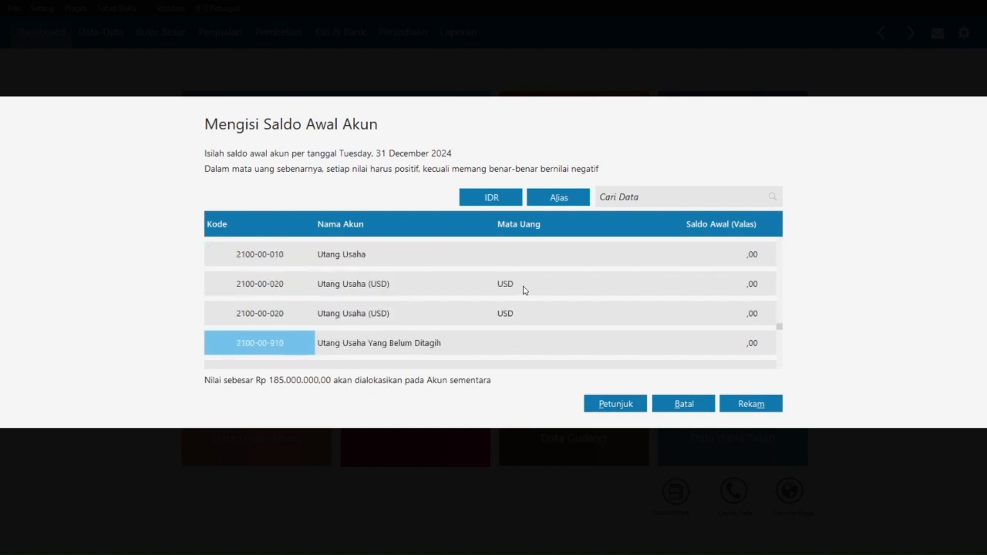
{"action": "scroll", "coordinate": [522, 290], "scroll_direction": "up", "scroll_amount": 20}
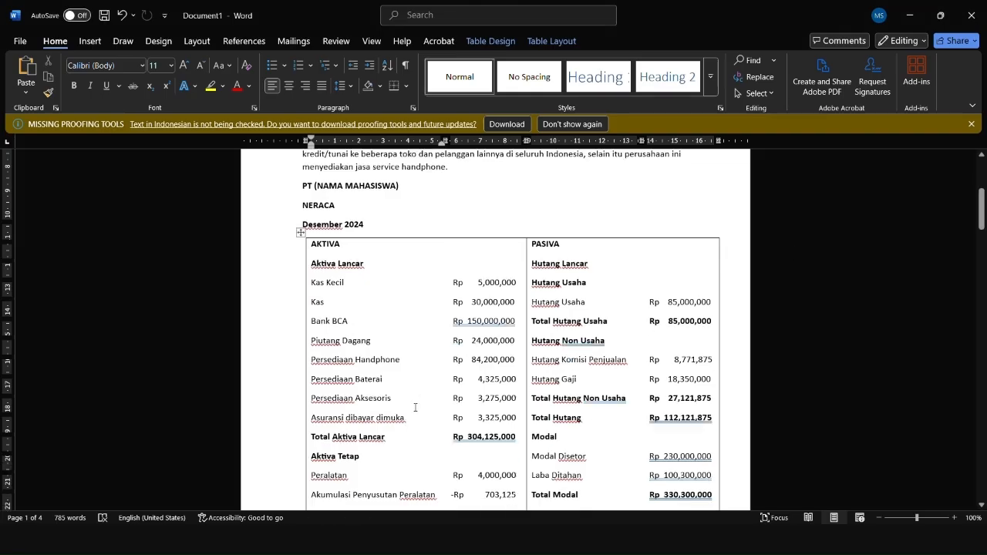
Step: Compare the asset amounts in the Word balance sheet with the account rows of the opening balances form
{"action": "scroll", "coordinate": [416, 407], "scroll_direction": "down", "scroll_amount": 1}
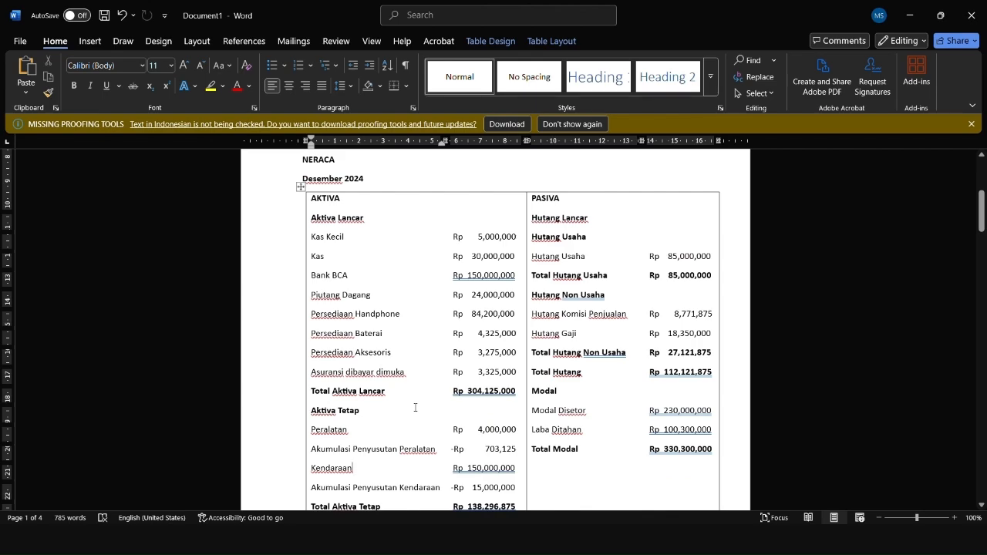
{"action": "key", "text": "alt+Tab"}
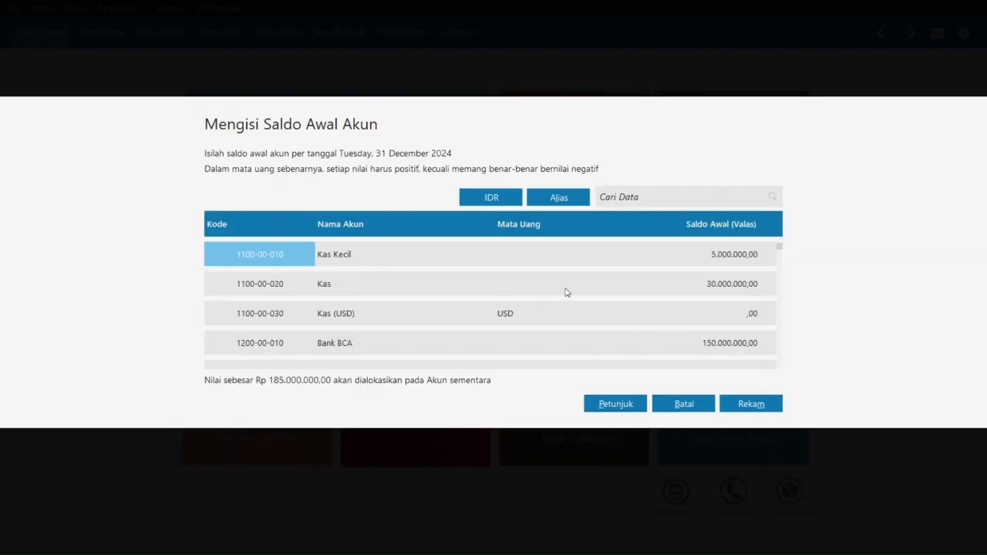
{"action": "key", "text": "alt+Tab"}
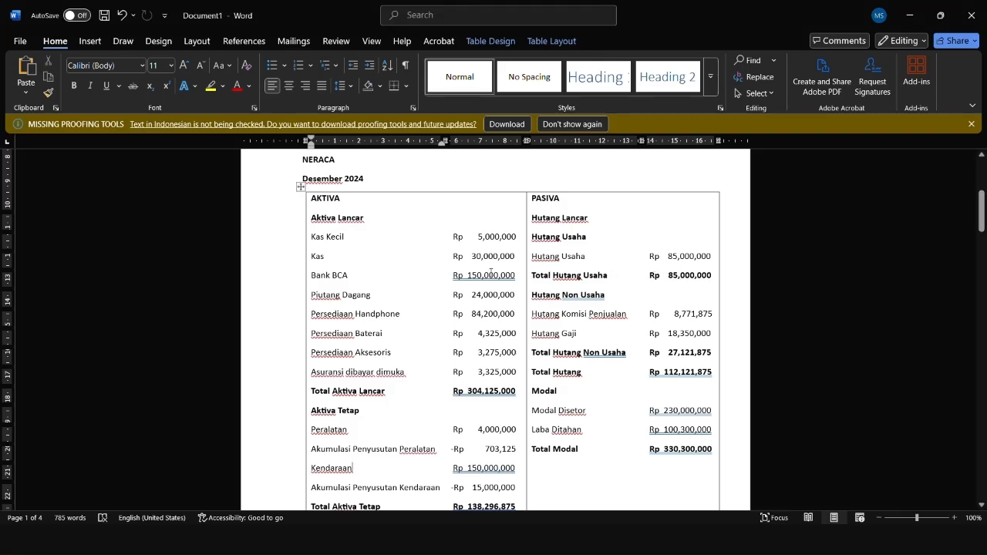
{"action": "key", "text": "alt+Tab"}
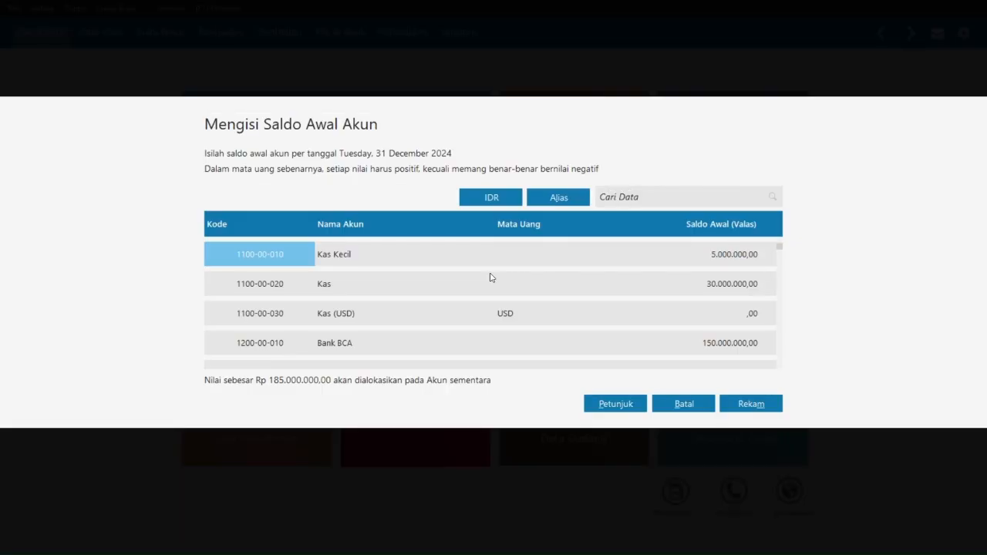
{"action": "scroll", "coordinate": [621, 336], "scroll_direction": "down", "scroll_amount": 10}
{"action": "scroll", "coordinate": [621, 336], "scroll_direction": "up", "scroll_amount": 9}
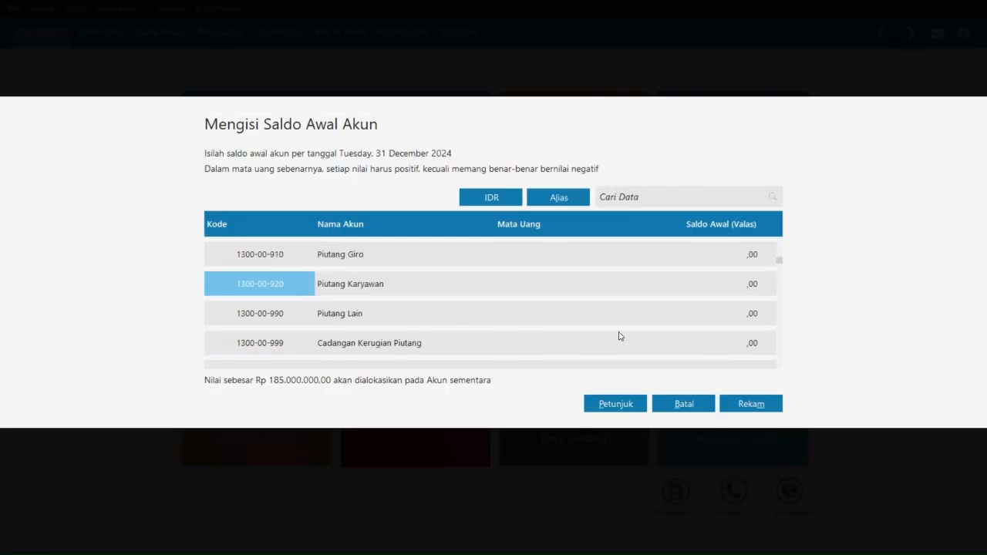
{"action": "scroll", "coordinate": [621, 336], "scroll_direction": "down", "scroll_amount": 6}
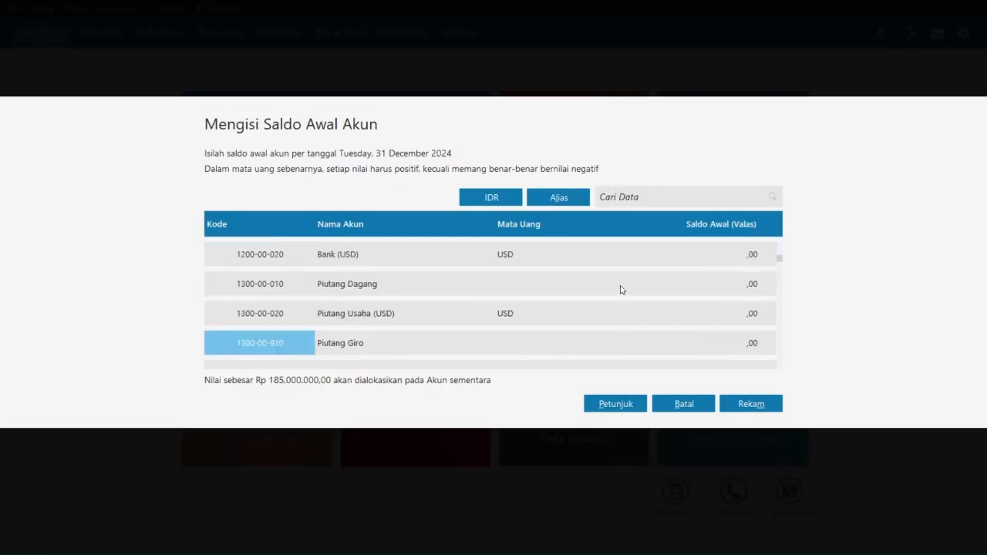
Step: Enter opening balances of 24,000,000 for Piutang Dagang and 84,200,000 for Persediaan Handphone, following the Word balance sheet
{"action": "key", "text": "alt+Tab"}
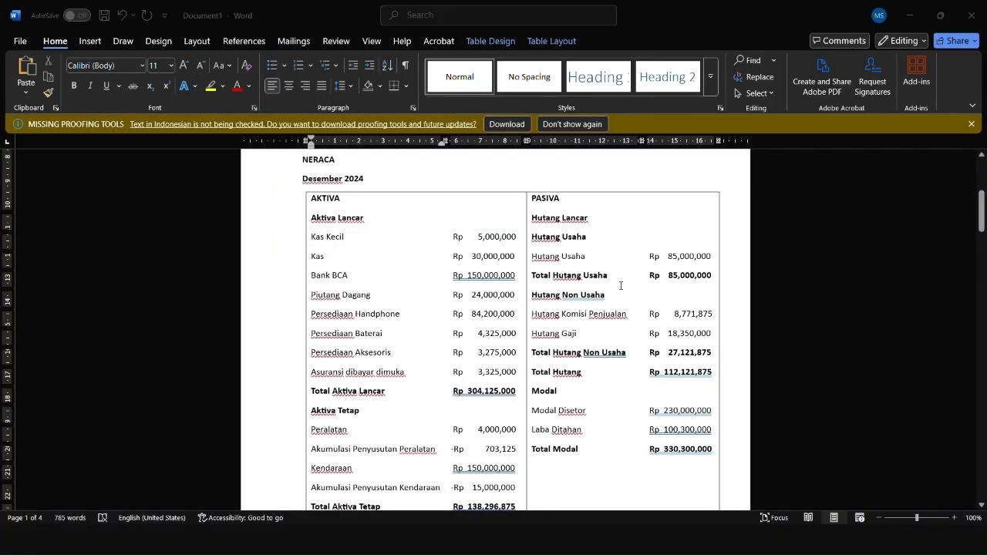
{"action": "key", "text": "alt+Tab"}
{"action": "left_click", "coordinate": [697, 292]}
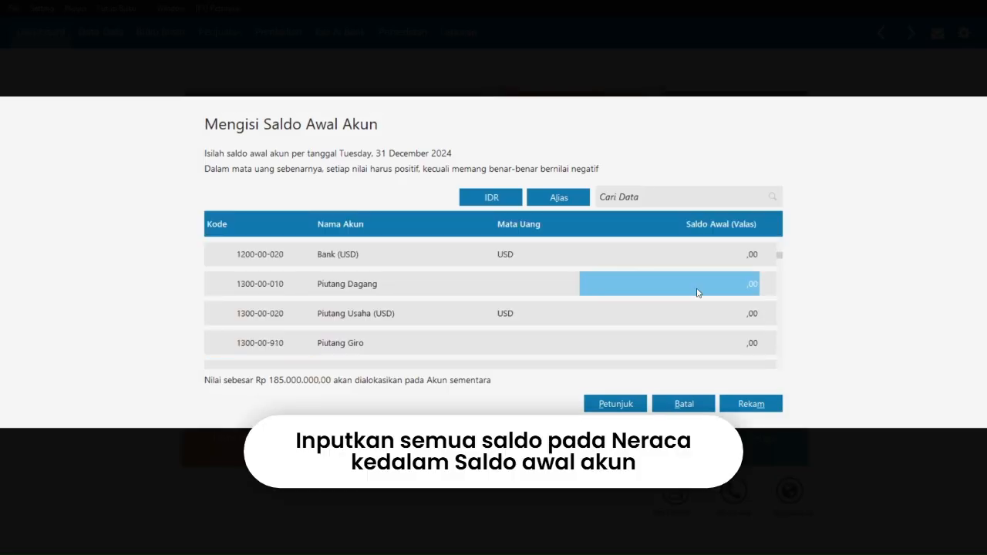
{"action": "type", "text": "24.000.00"}
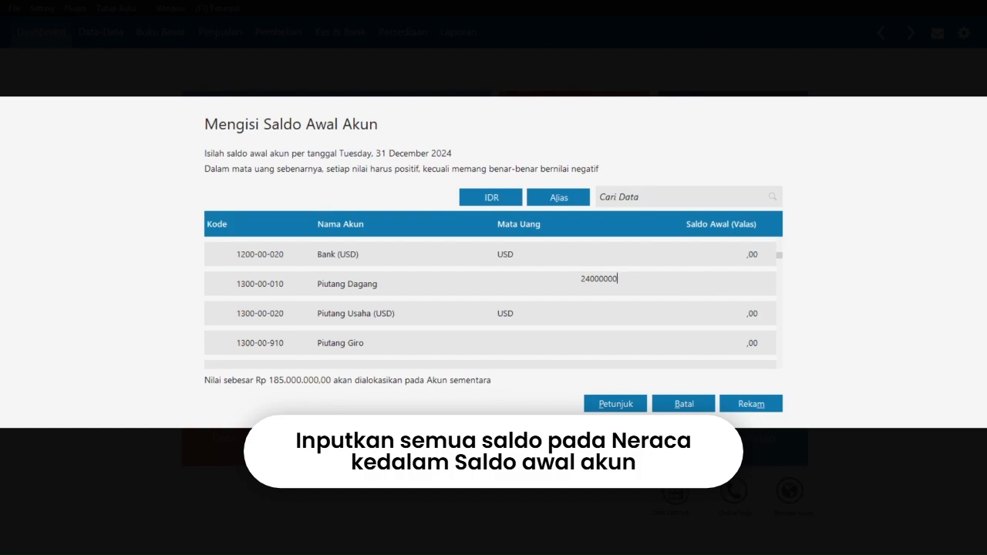
{"action": "type", "text": "0"}
{"action": "key", "text": "Return"}
{"action": "key", "text": "Return"}
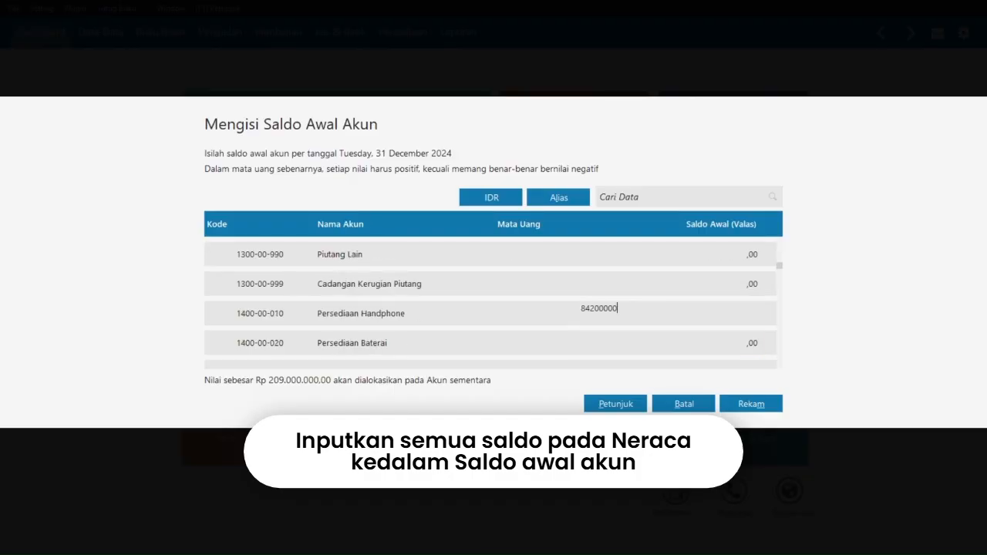
{"action": "key", "text": "Return"}
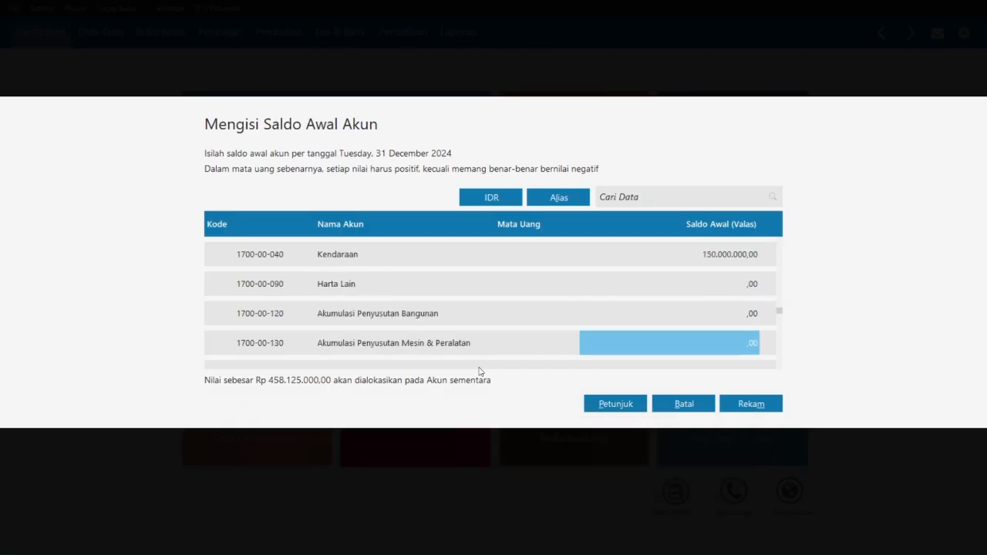
Step: Enter the opening balance of Akumulasi Penyusutan Mesin & Peralatan as the negative amount -703.125
{"action": "key", "text": "alt+Tab"}
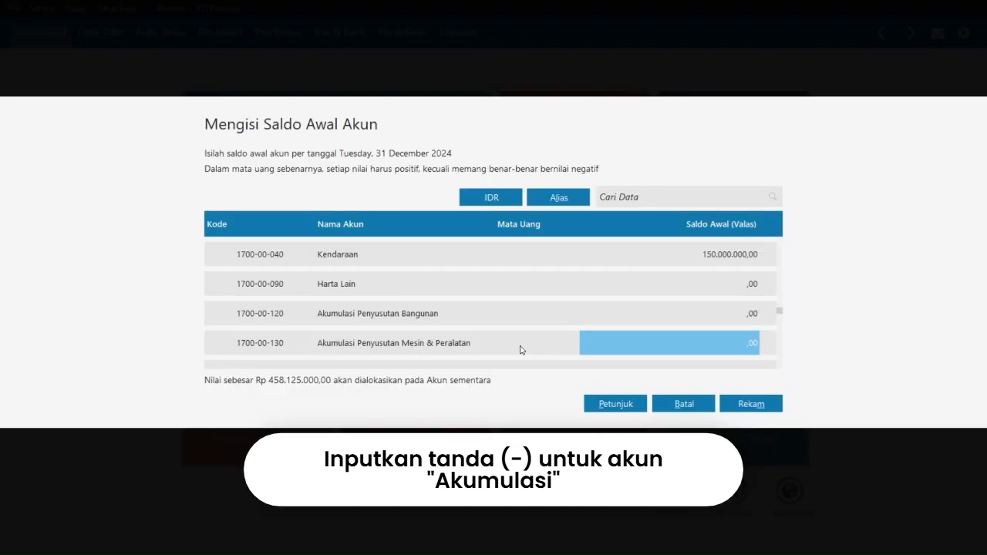
{"action": "type", "text": "703"}
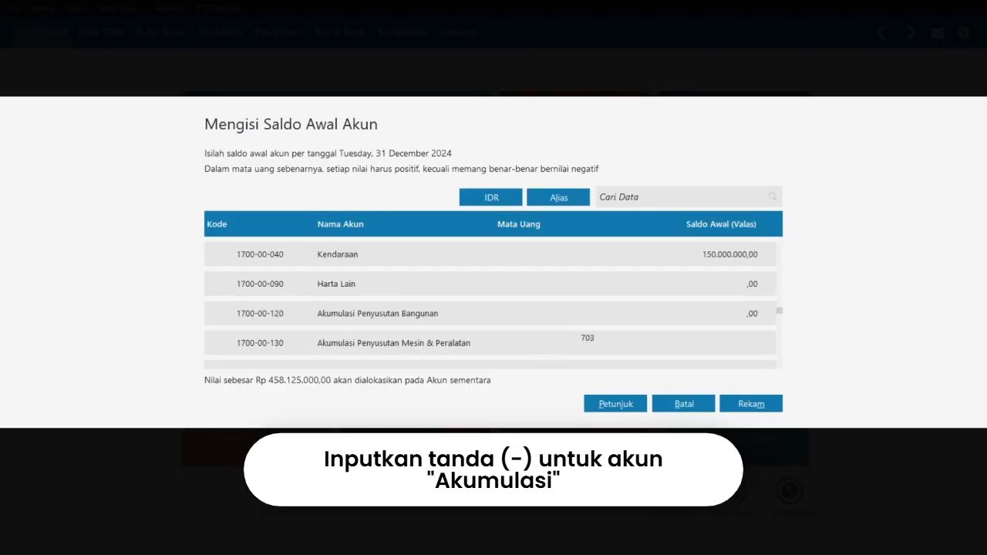
{"action": "type", "text": "125"}
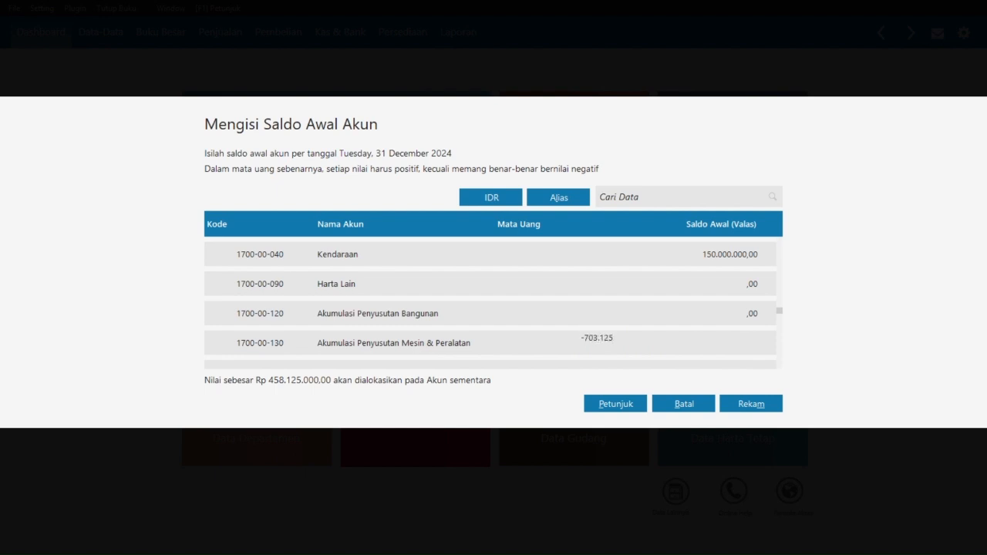
{"action": "key", "text": "Return"}
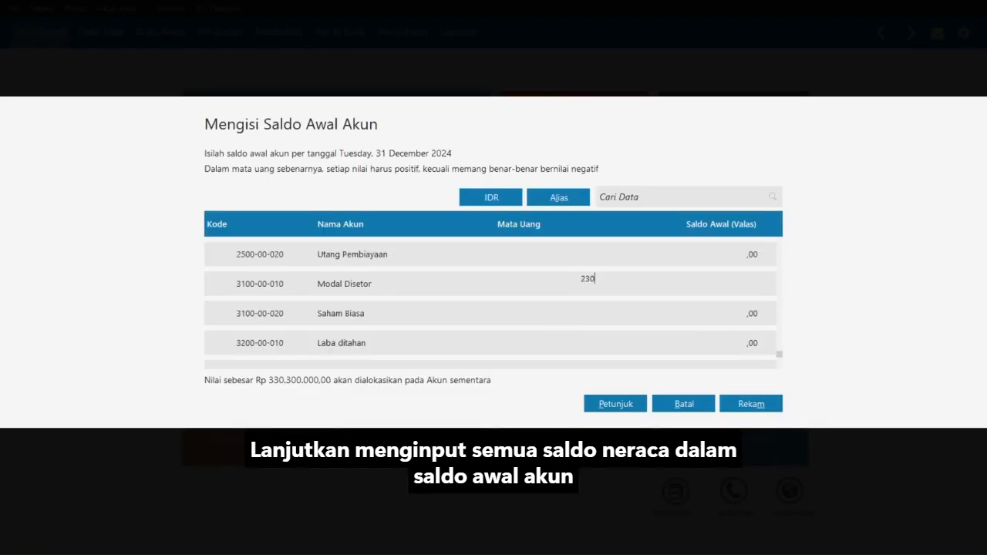
Step: Check the equity amounts in the Word balance sheet and enter 230,000,000 for Modal Disetor and 100,300,000 for Laba ditahan
{"action": "key", "text": "alt+Tab"}
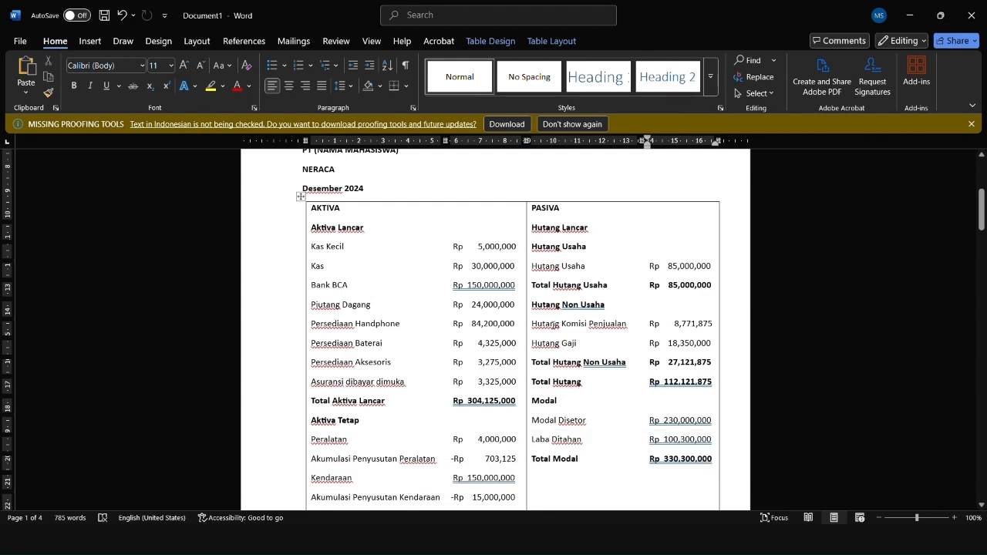
{"action": "key", "text": "alt+Tab"}
{"action": "key", "text": "Return"}
{"action": "type", "text": "100300"}
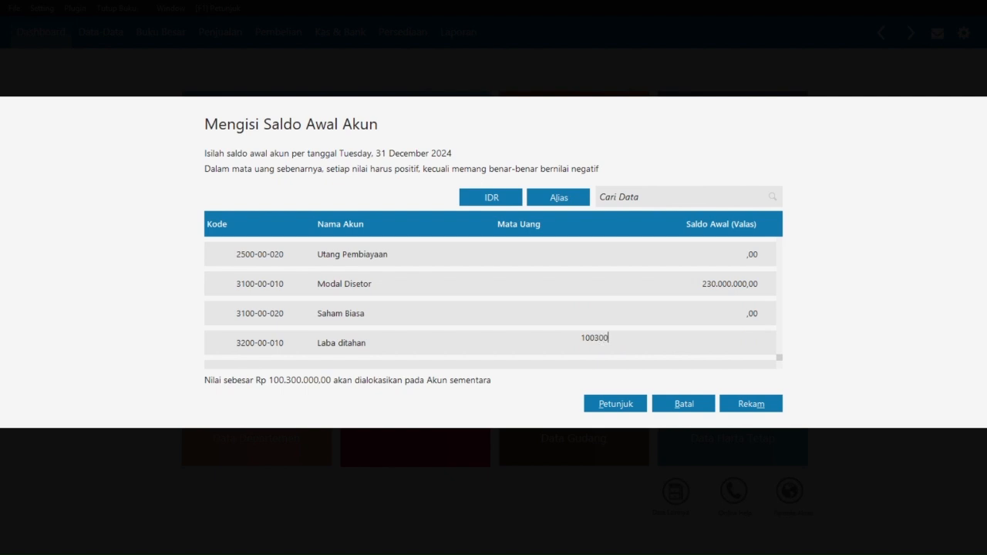
{"action": "type", "text": ".300.000"}
{"action": "key", "text": "Return"}
{"action": "key", "text": "Return"}
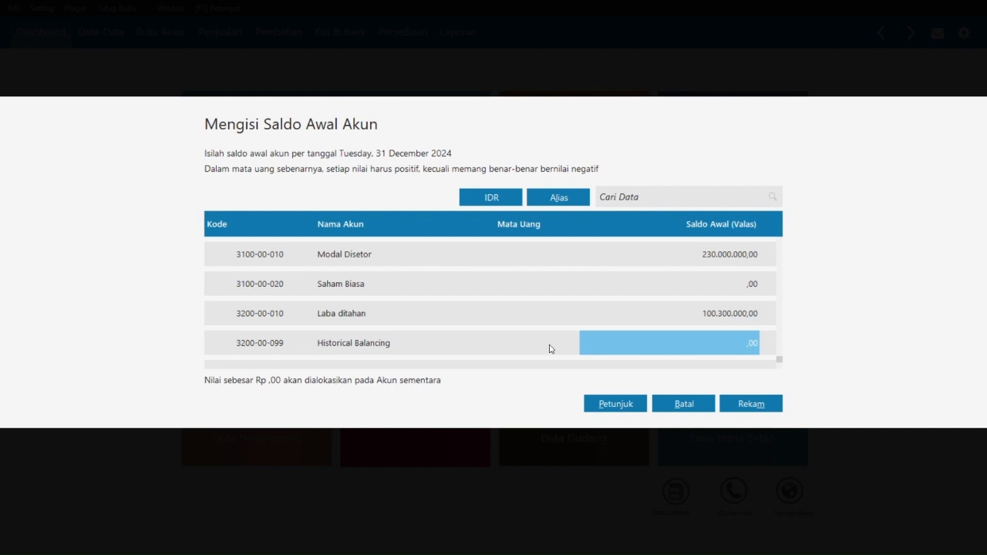
Step: Review the entered opening balances from Laba ditahan back up to Kas Kecil and save them
{"action": "key", "text": "Up"}
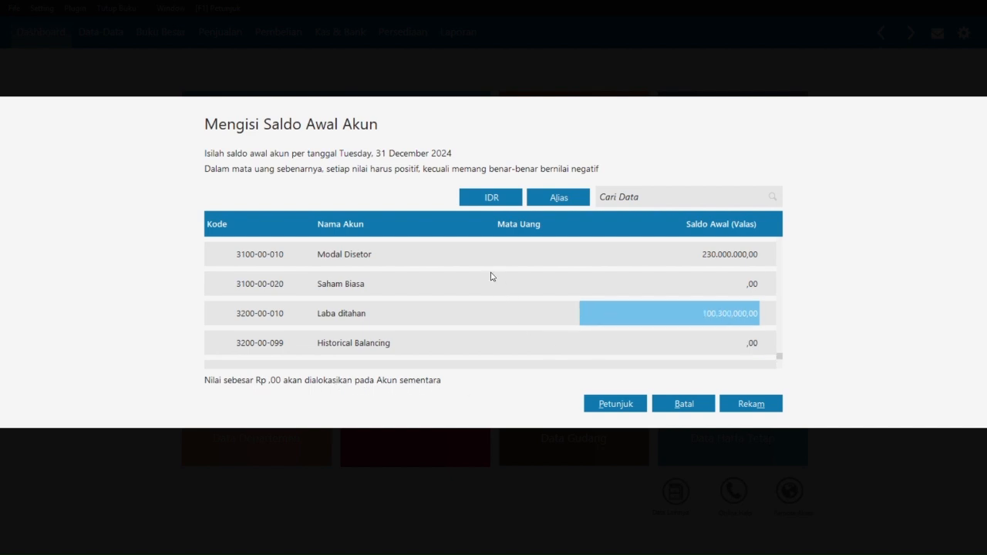
{"action": "key", "text": "Up"}
{"action": "key", "text": "Up"}
{"action": "key", "text": "Up"}
{"action": "key", "text": "Up"}
{"action": "key", "text": "Up"}
{"action": "key", "text": "Up"}
{"action": "key", "text": "Up"}
{"action": "key", "text": "Up"}
{"action": "key", "text": "Up"}
{"action": "key", "text": "Up"}
{"action": "key", "text": "Up"}
{"action": "key", "text": "Up"}
{"action": "key", "text": "Up"}
{"action": "key", "text": "Up"}
{"action": "key", "text": "Up"}
{"action": "key", "text": "Up"}
{"action": "key", "text": "Up"}
{"action": "key", "text": "Up"}
{"action": "key", "text": "Up"}
{"action": "key", "text": "Up"}
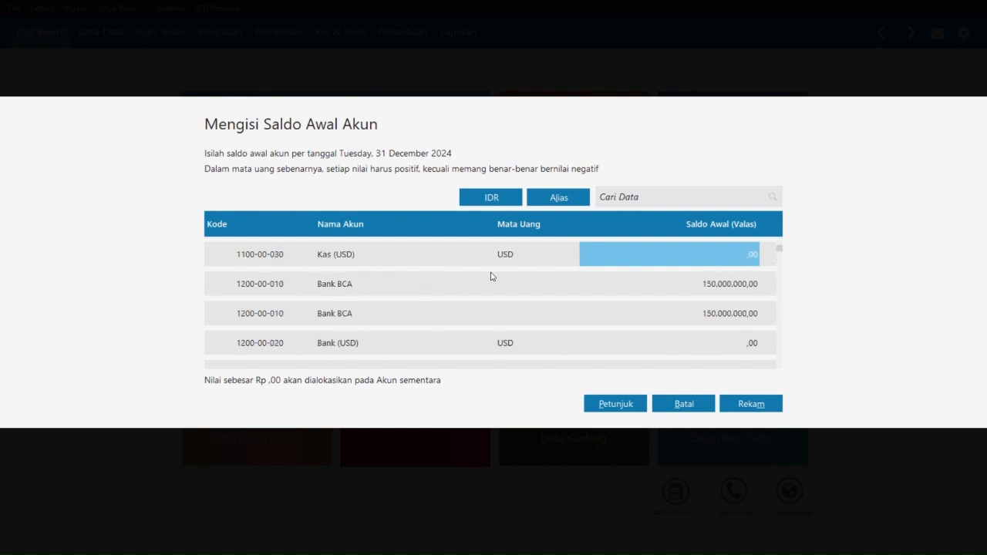
{"action": "key", "text": "Up"}
{"action": "key", "text": "Up"}
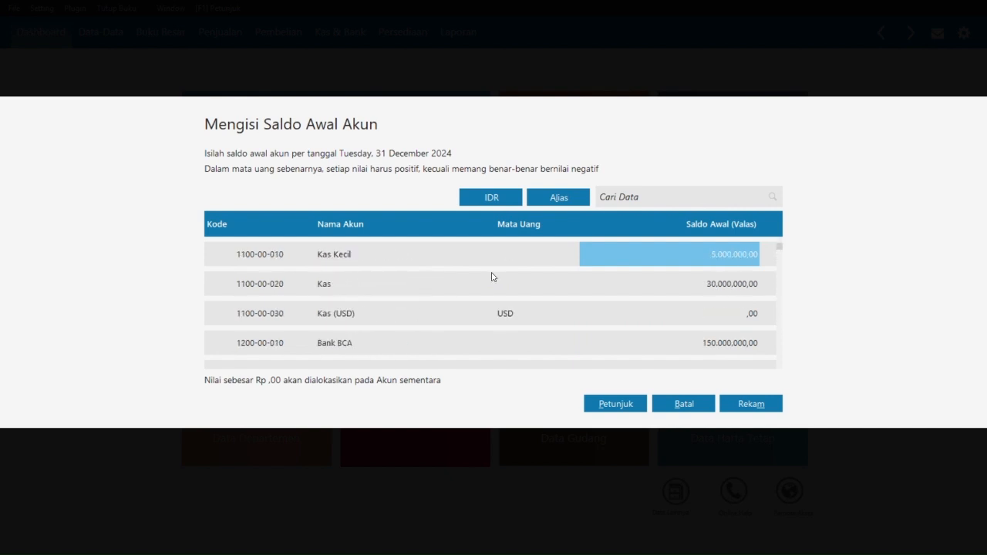
{"action": "left_click", "coordinate": [765, 412]}
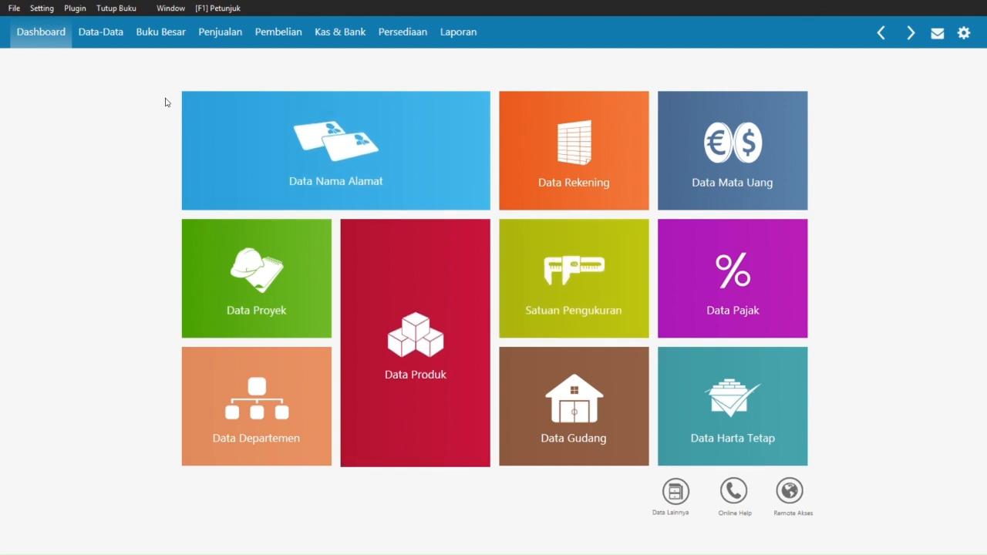
Step: Examine the Data Customer and Data Vendor tables in the Word document for names, invoices, dates, terms and amounts, and return to Zahir Accounting
{"action": "left_click", "coordinate": [37, 10]}
{"action": "left_click", "coordinate": [175, 161]}
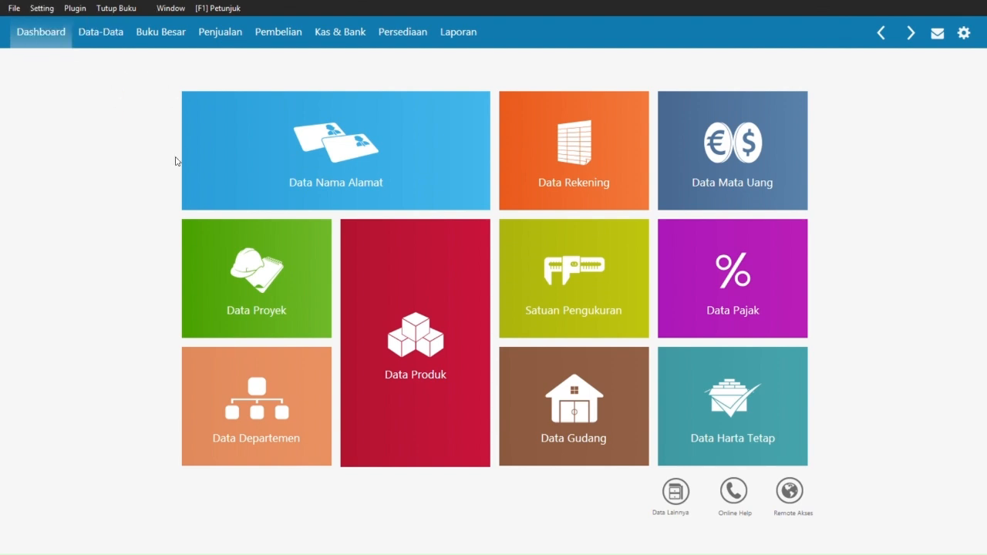
{"action": "key", "text": "alt+Tab"}
{"action": "scroll", "coordinate": [275, 245], "scroll_direction": "down", "scroll_amount": 15}
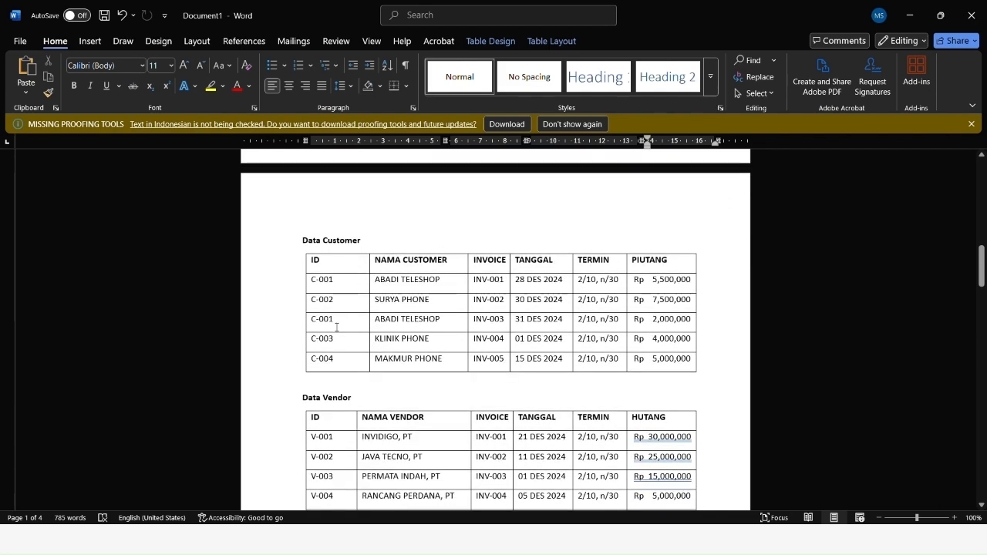
{"action": "scroll", "coordinate": [336, 327], "scroll_direction": "down", "scroll_amount": 3}
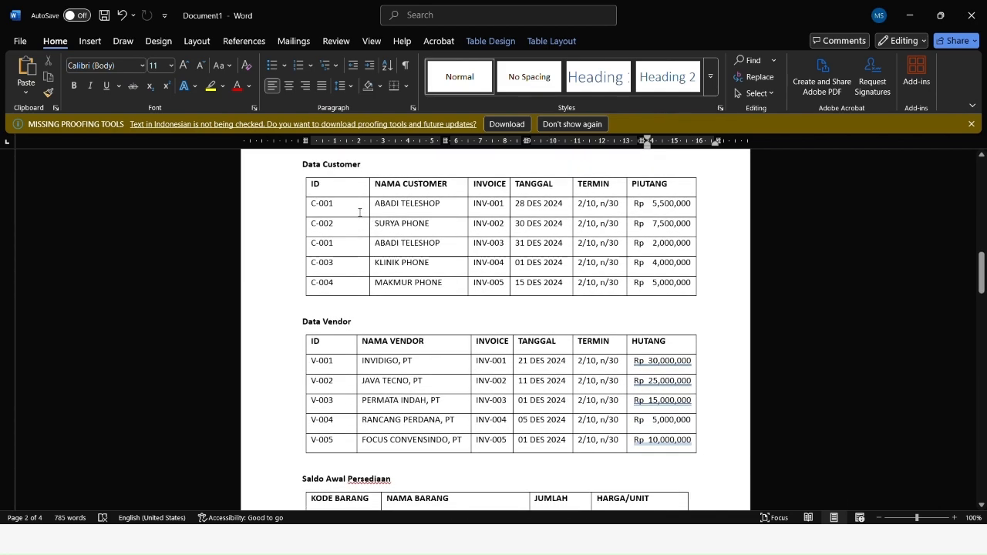
{"action": "left_click_drag", "start_coordinate": [377, 204], "coordinate": [573, 301]}
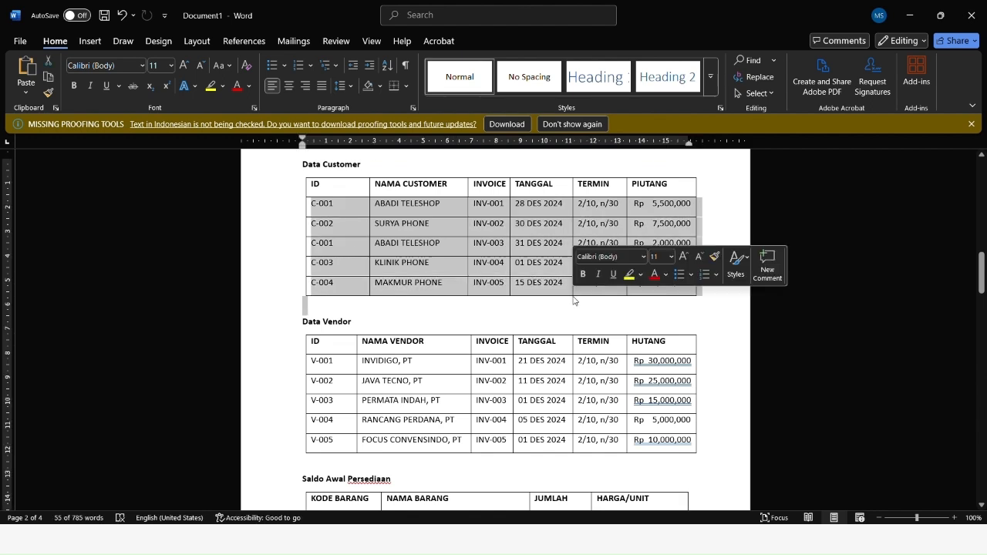
{"action": "left_click", "coordinate": [517, 314]}
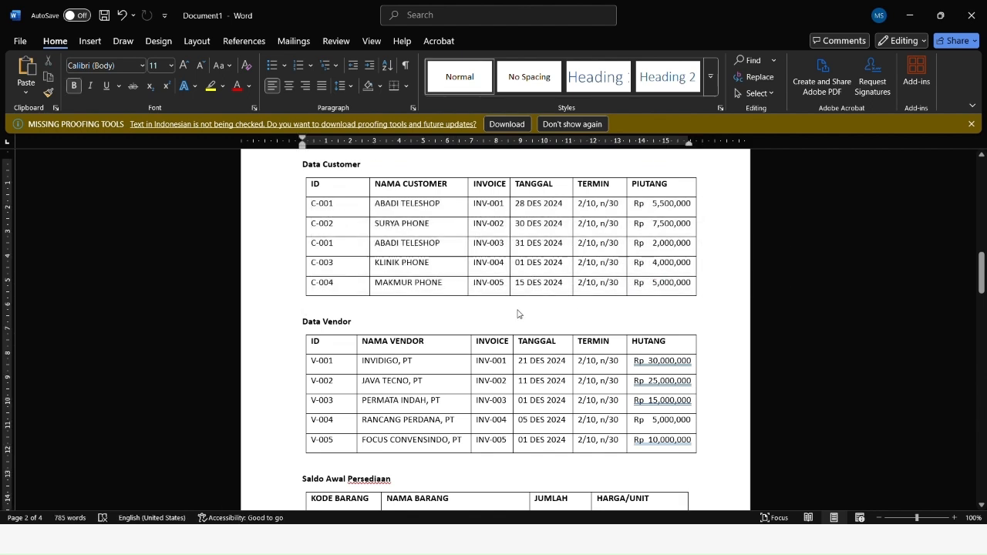
{"action": "key", "text": "alt+Tab"}
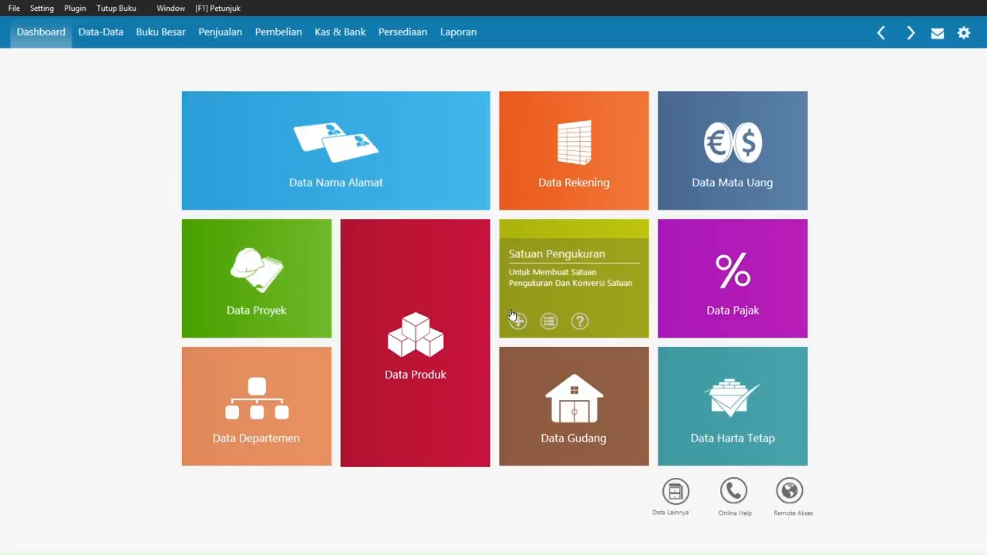
Step: Open the Data Nama Alamat list and switch it to the full-width table view
{"action": "mouse_move", "coordinate": [449, 315]}
{"action": "mouse_move", "coordinate": [374, 145]}
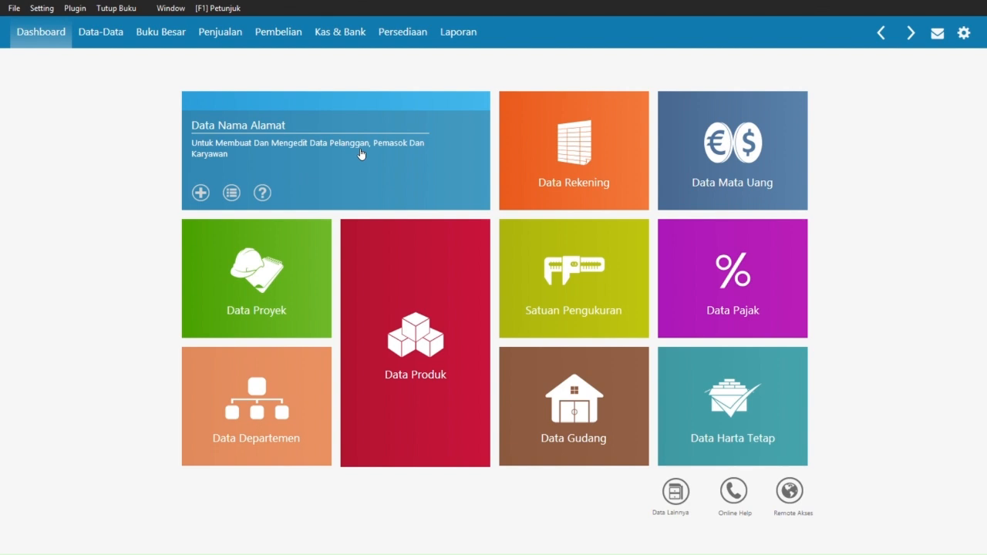
{"action": "left_click", "coordinate": [360, 151]}
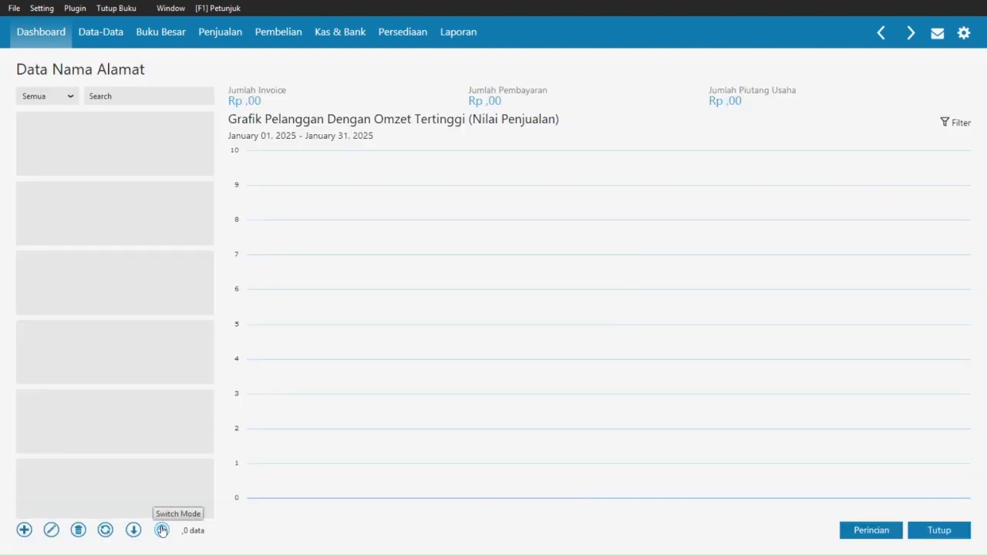
{"action": "left_click", "coordinate": [162, 530]}
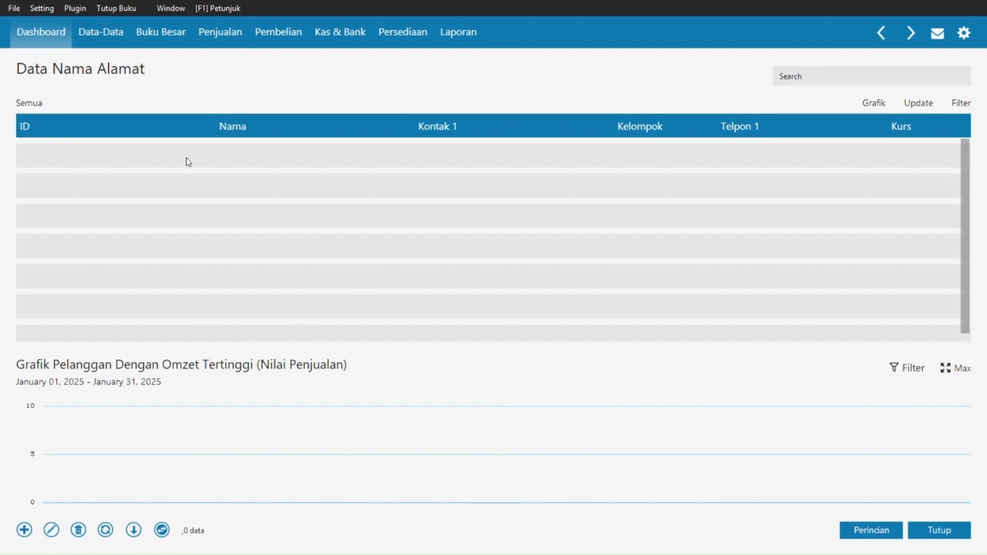
Step: Create a Customer record with the ID for ABADI TELESHOP from the Word customer table and its company name copied from there
{"action": "left_click", "coordinate": [24, 532]}
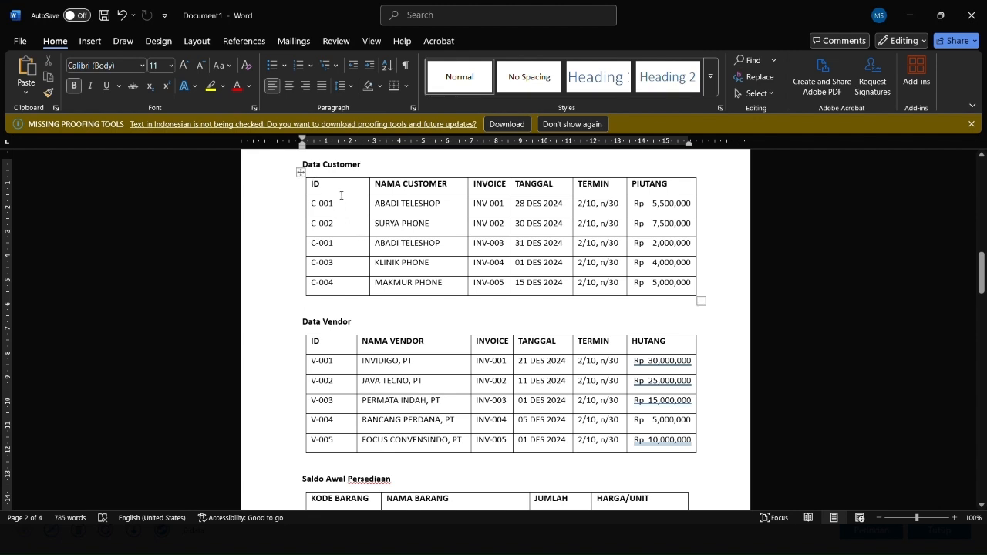
{"action": "key", "text": "alt+Tab"}
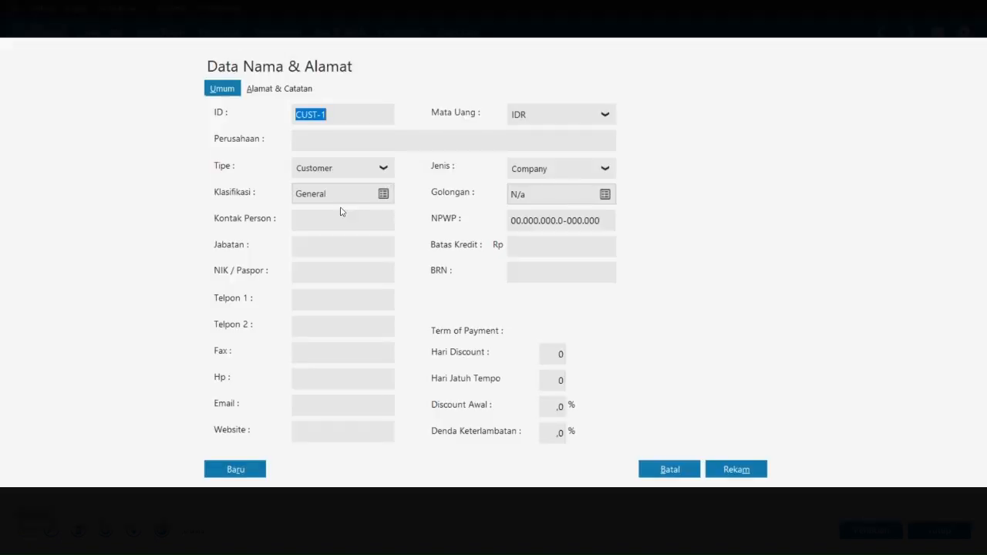
{"action": "type", "text": "C-00"}
{"action": "key", "text": "alt+Tab"}
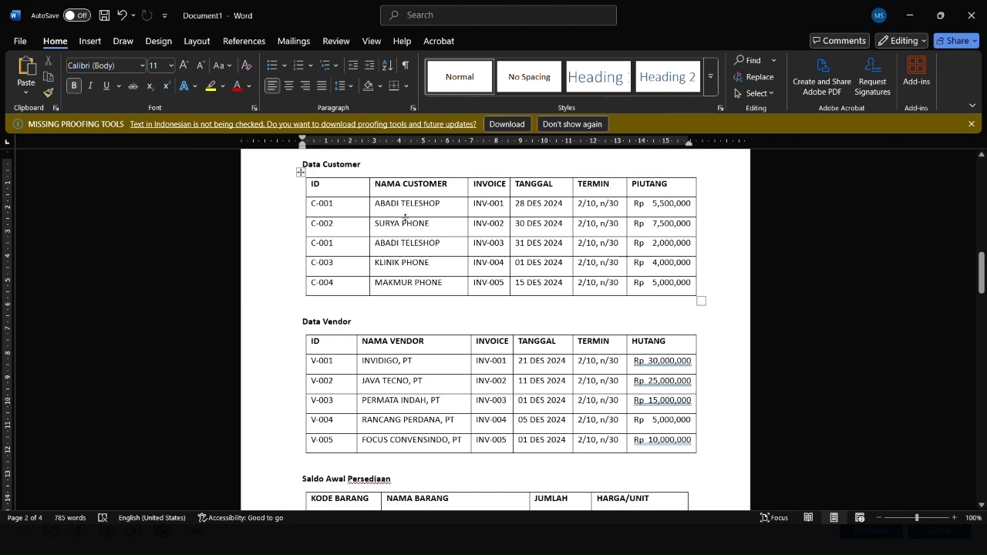
{"action": "left_click_drag", "start_coordinate": [441, 205], "coordinate": [385, 204]}
{"action": "key", "text": "ctrl+c"}
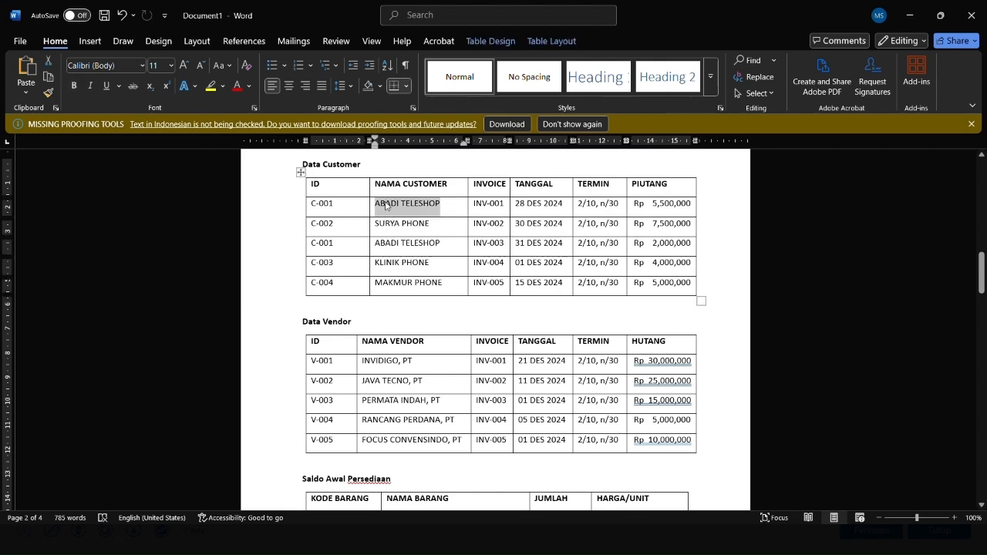
{"action": "key", "text": "alt+Tab"}
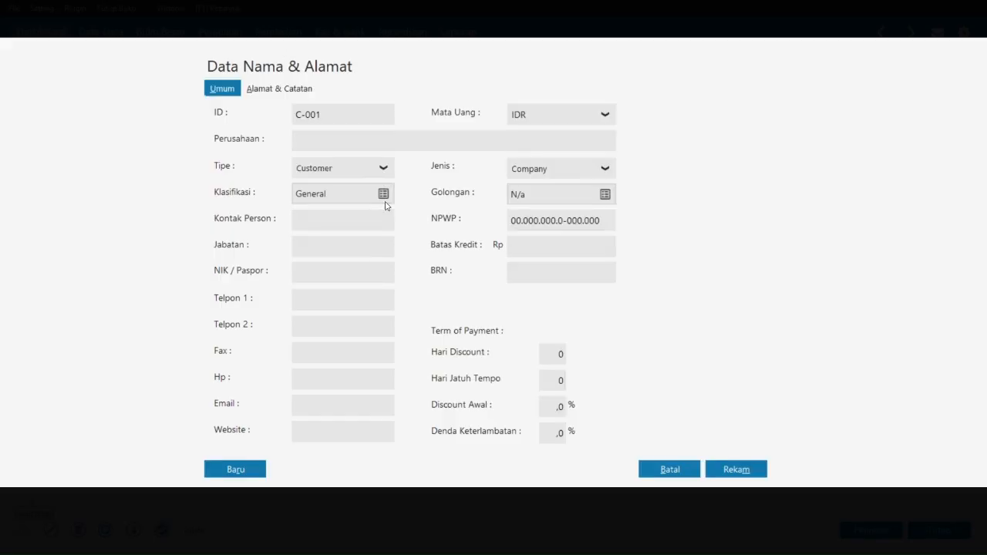
{"action": "key", "text": "ctrl+v"}
{"action": "left_click", "coordinate": [373, 169]}
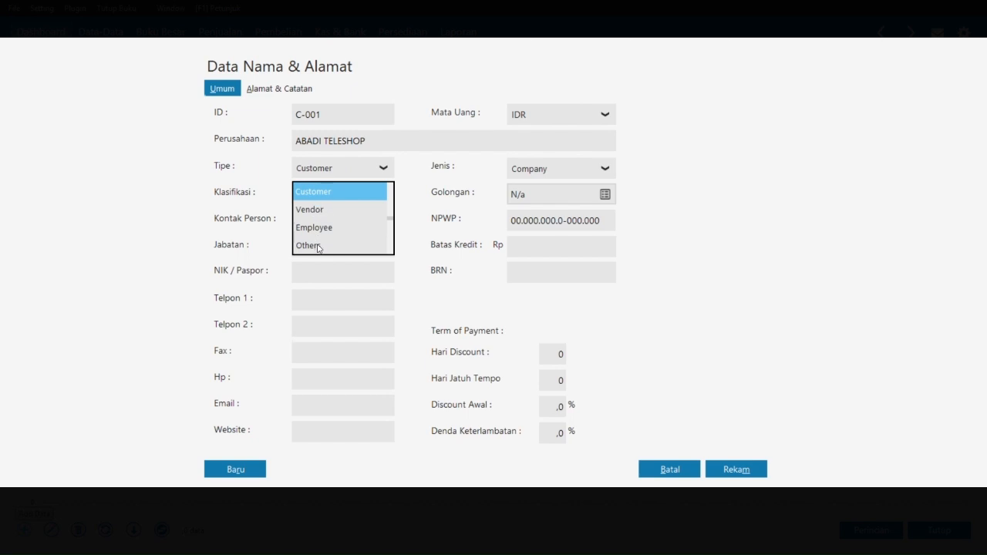
{"action": "left_click", "coordinate": [382, 170]}
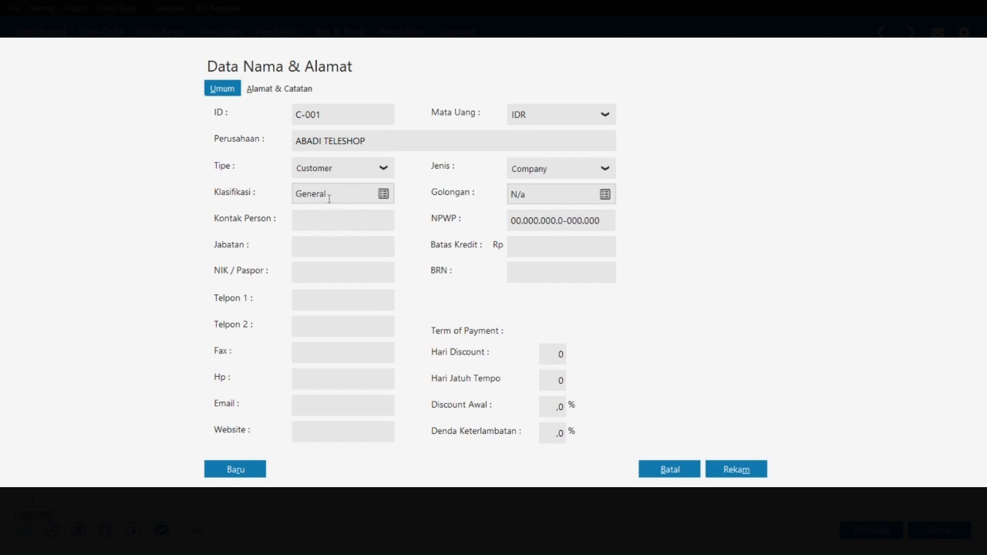
Step: Set the ABADI TELESHOP payment terms to 10 discount days, 30 due days and 2% early discount, and save the record without tax details
{"action": "left_click", "coordinate": [558, 355]}
{"action": "key", "text": "alt+Tab"}
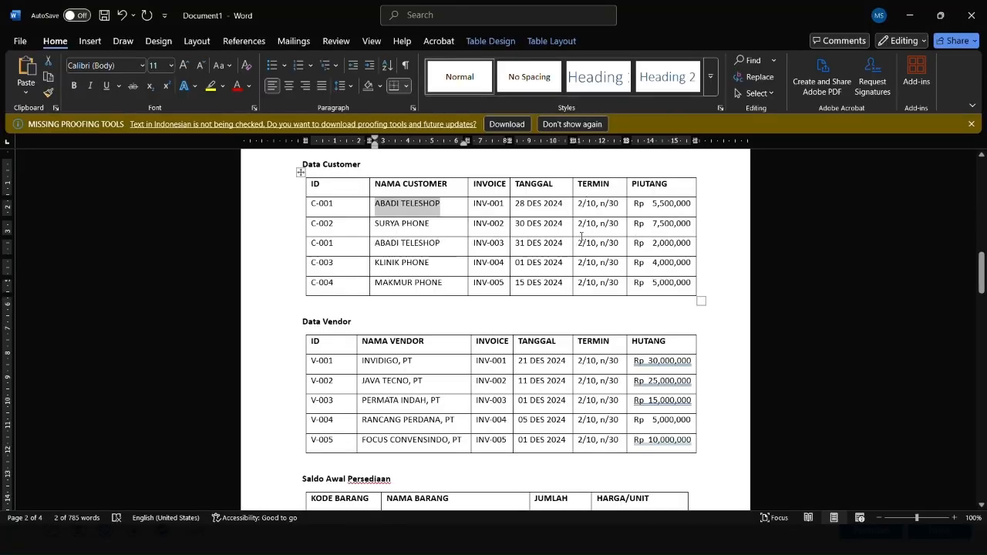
{"action": "key", "text": "alt+Tab"}
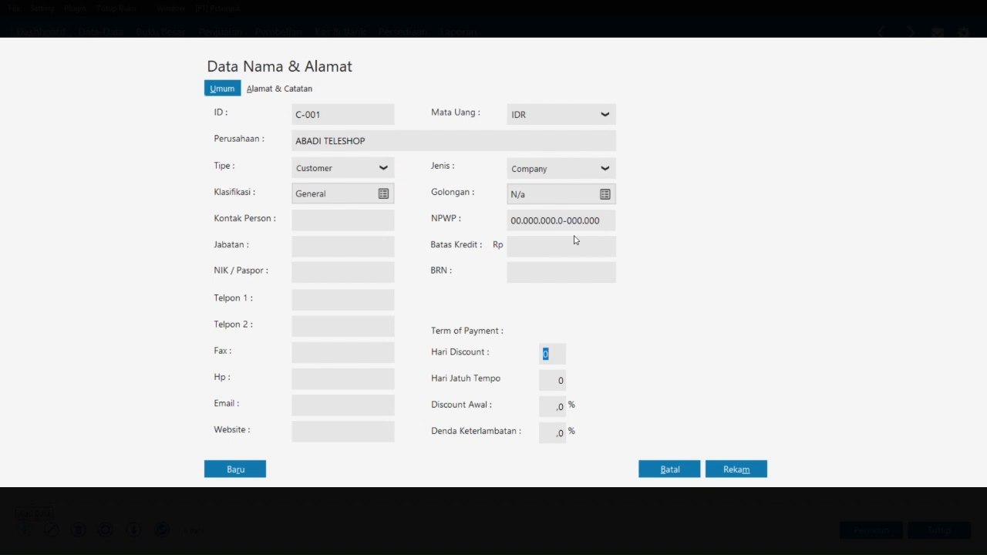
{"action": "type", "text": "10"}
{"action": "key", "text": "Tab"}
{"action": "type", "text": "30"}
{"action": "key", "text": "Tab"}
{"action": "type", "text": "2"}
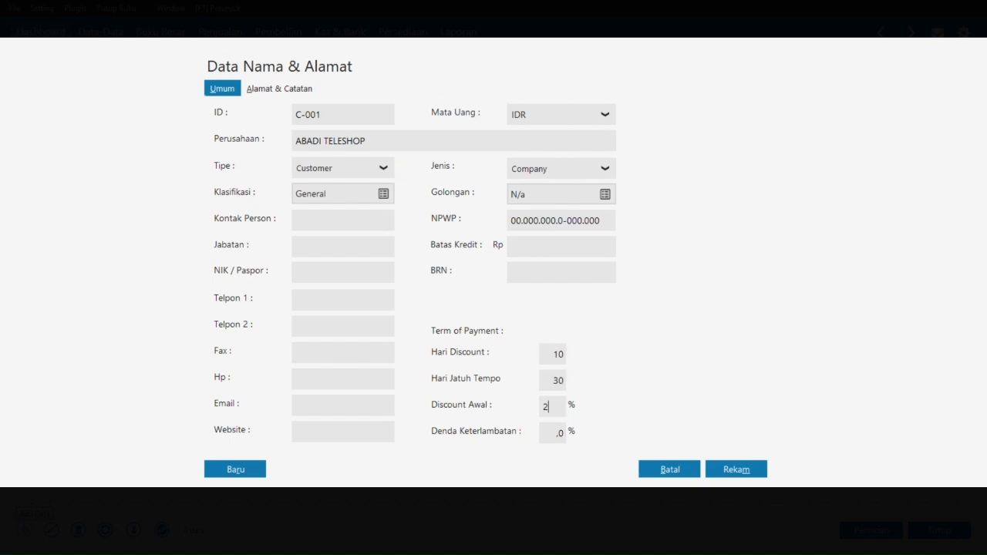
{"action": "left_click", "coordinate": [733, 470]}
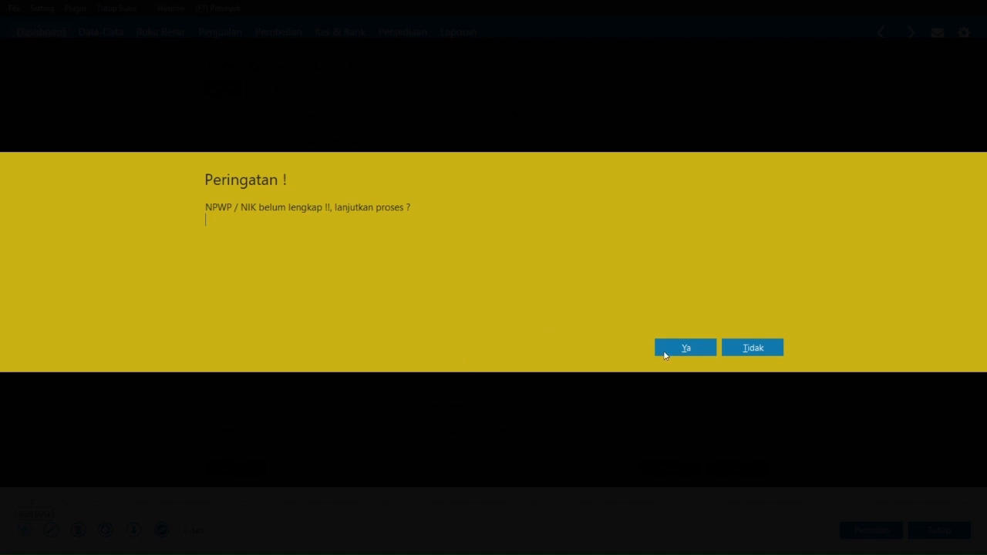
{"action": "left_click", "coordinate": [683, 351]}
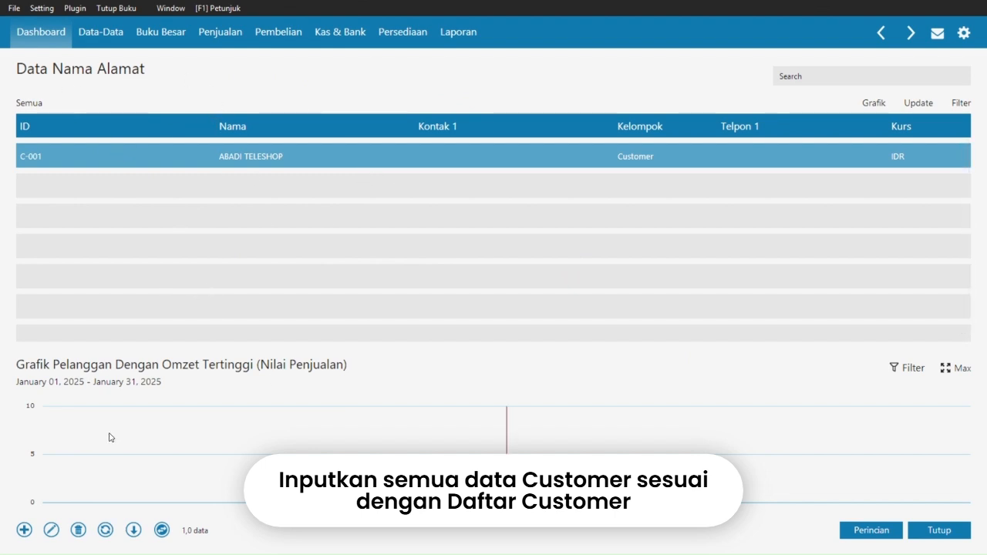
Step: Add the remaining customers SURYA PHONE, KLINIK PHONE and MAKMUR PHONE from the Word table, and refresh the name list
{"action": "left_click", "coordinate": [25, 529]}
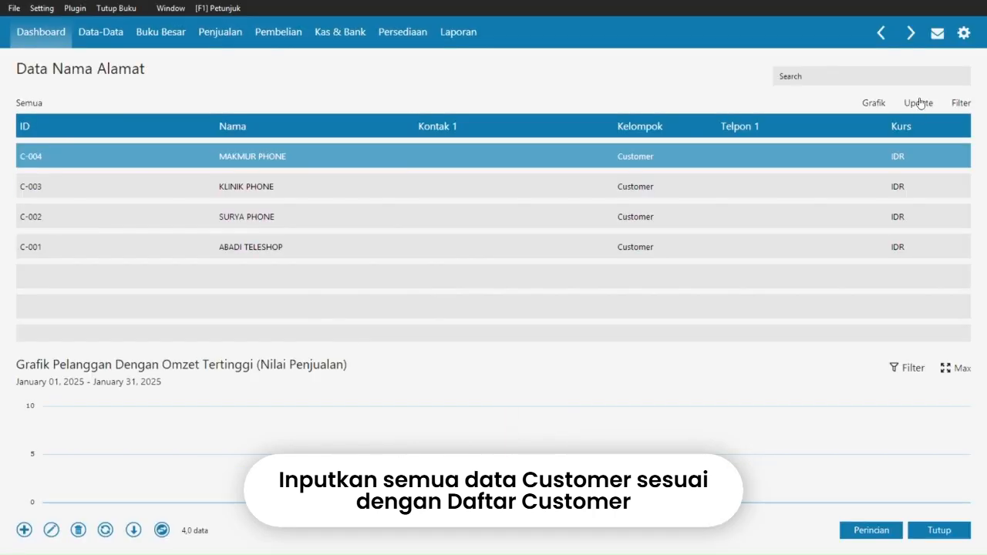
{"action": "left_click", "coordinate": [918, 102]}
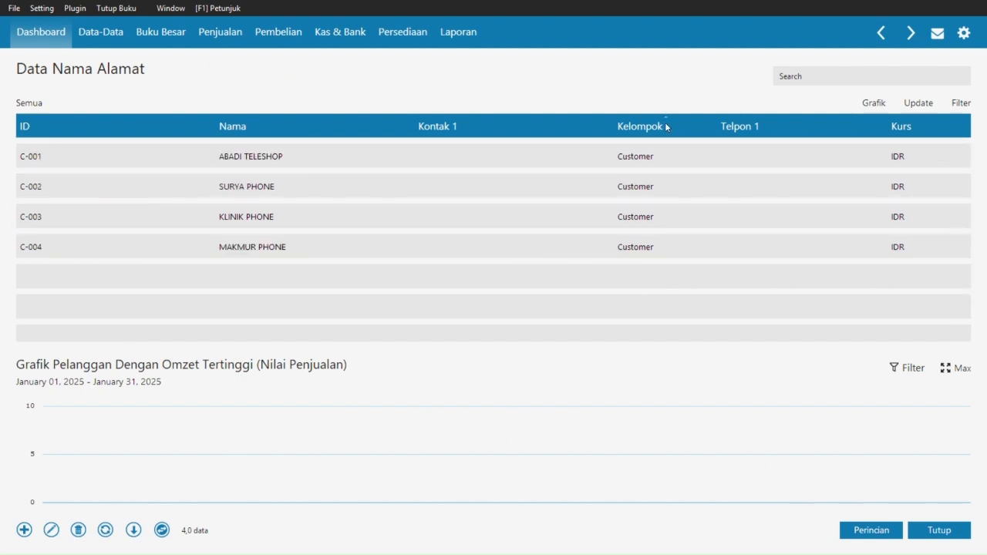
Step: Examine the customers and their Piutang amounts in the Word Data Customer table, and return to Zahir Accounting
{"action": "key", "text": "alt+Tab"}
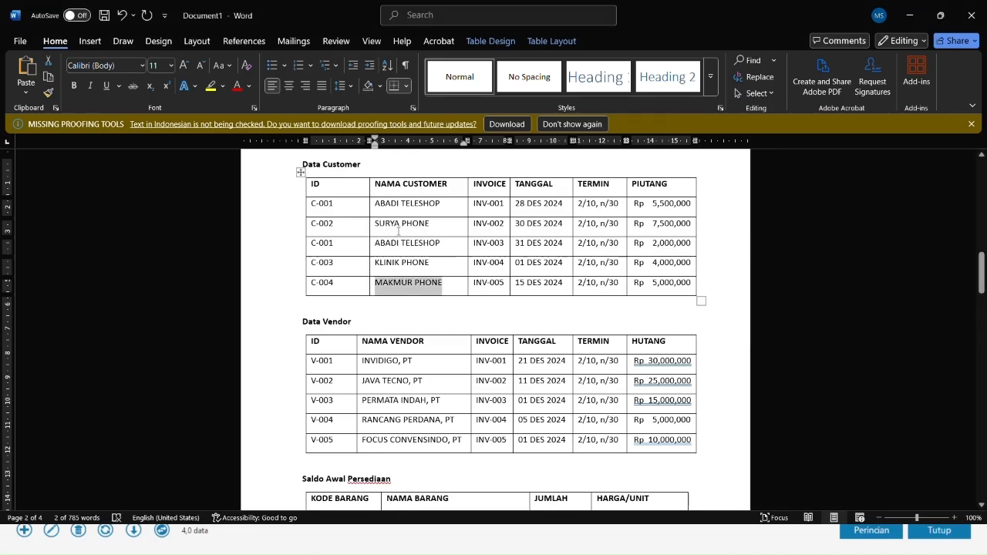
{"action": "left_click", "coordinate": [443, 287]}
{"action": "left_click", "coordinate": [626, 247]}
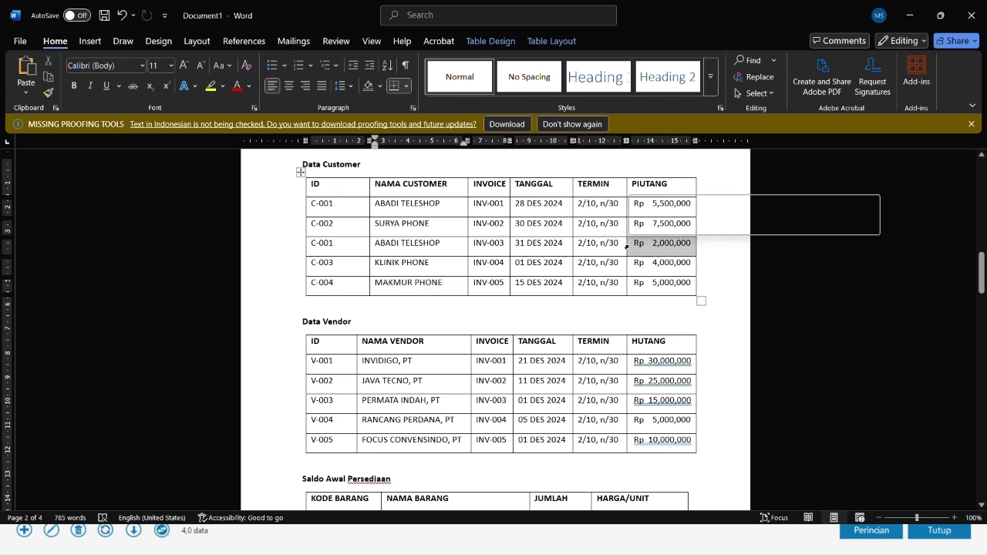
{"action": "left_click", "coordinate": [418, 223]}
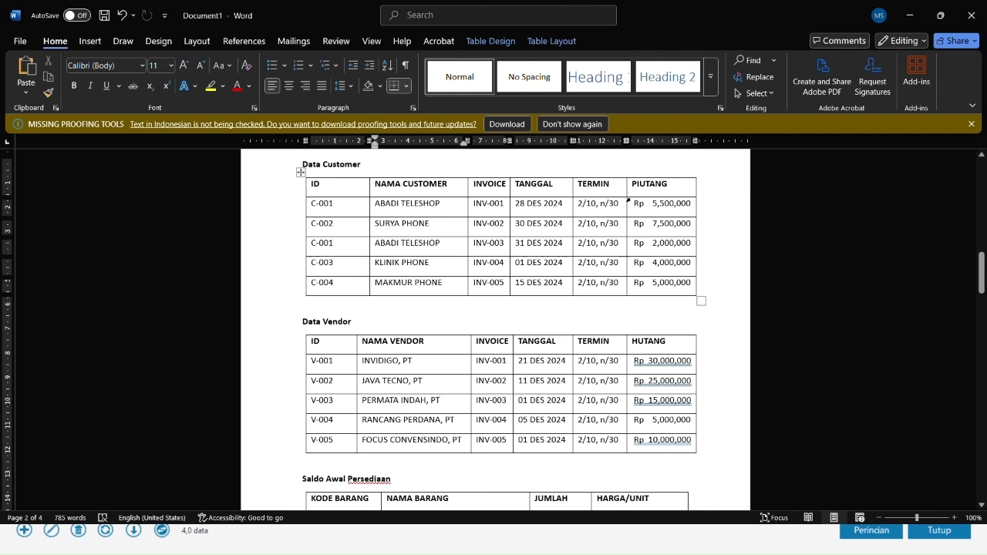
{"action": "left_click", "coordinate": [646, 187]}
{"action": "key", "text": "alt+Tab"}
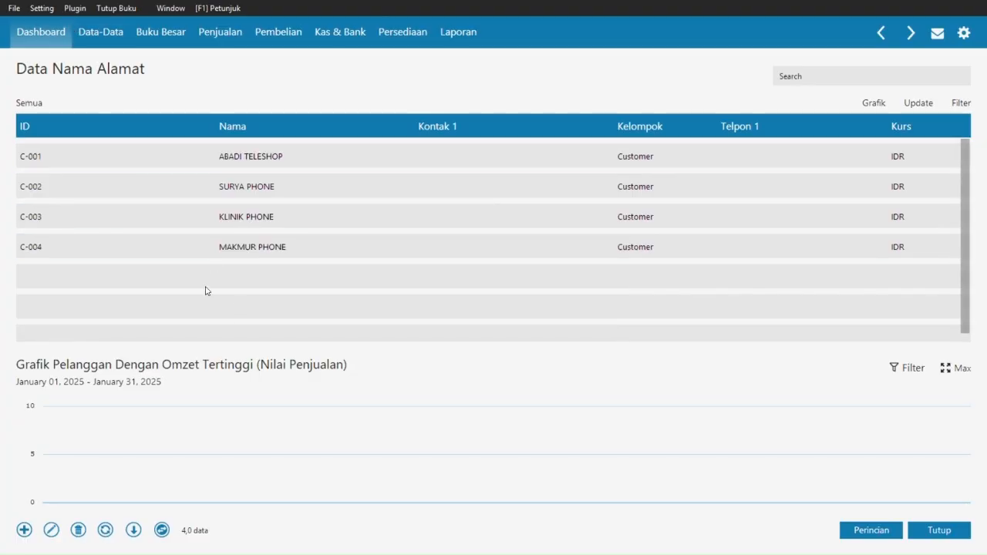
Step: Start a new Saldo Awal Piutang Usaha entry and choose ABADI TELESHOP as the customer
{"action": "left_click", "coordinate": [51, 10]}
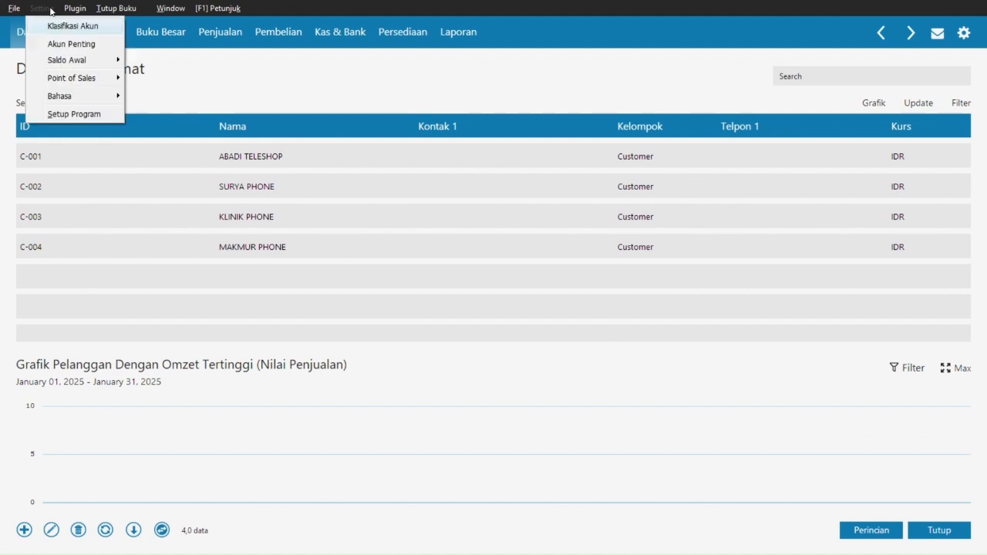
{"action": "mouse_move", "coordinate": [109, 61]}
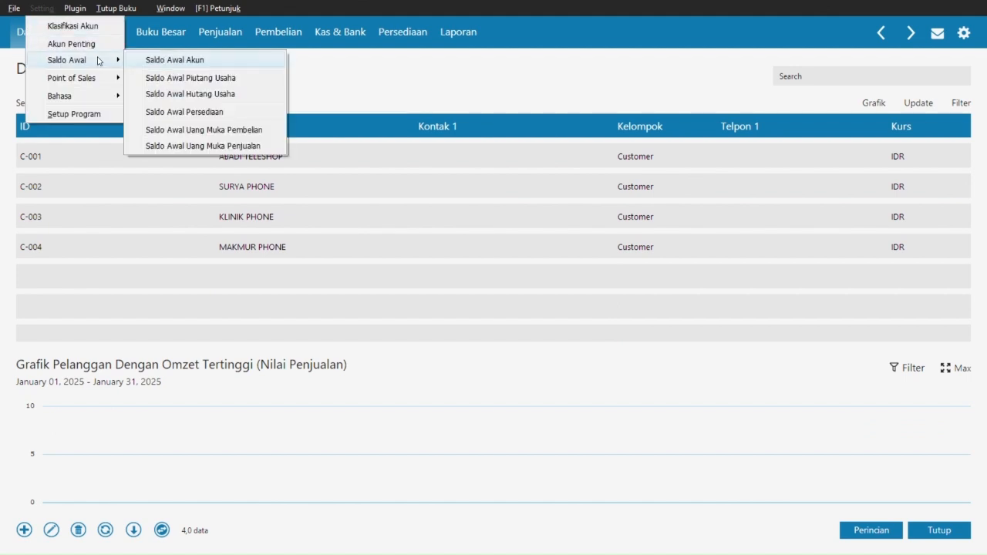
{"action": "left_click", "coordinate": [179, 78]}
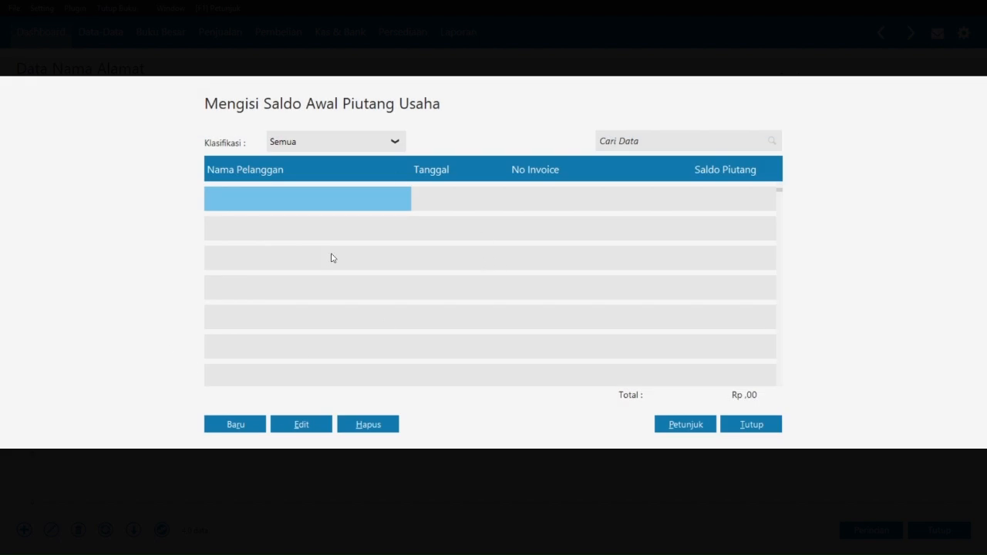
{"action": "left_click", "coordinate": [233, 426]}
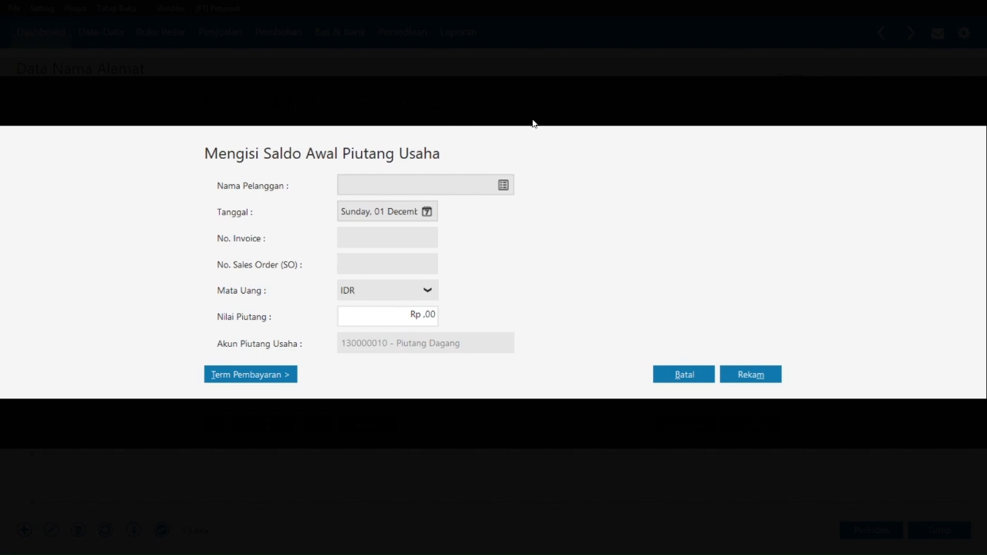
{"action": "left_click", "coordinate": [503, 185]}
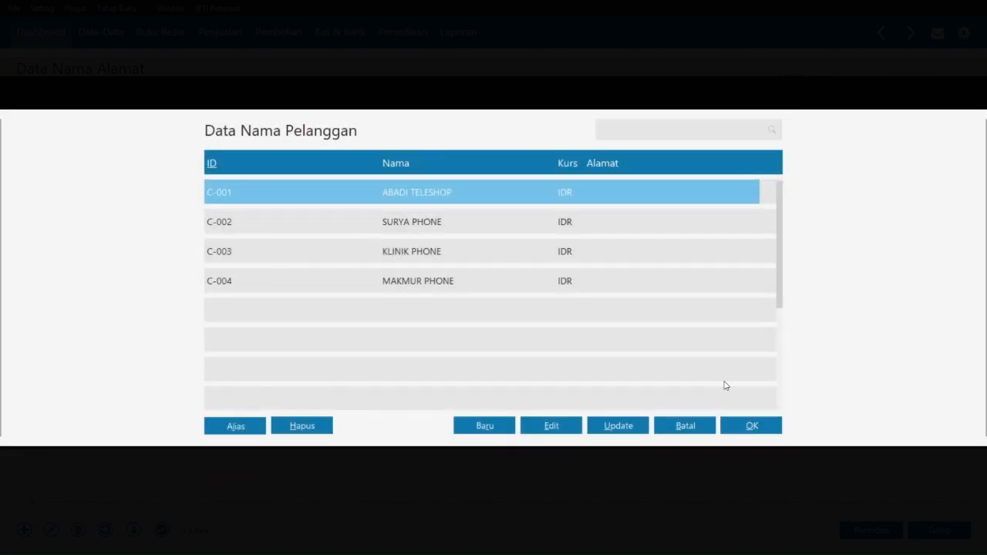
{"action": "left_click", "coordinate": [771, 428]}
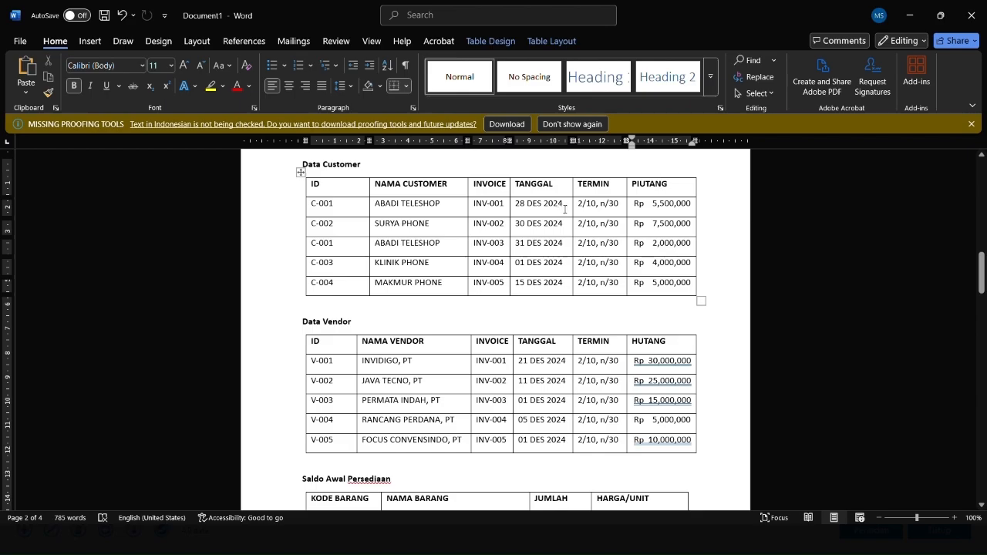
Step: Set the date of the ABADI TELESHOP receivable to 28 December 2024, as listed in the Word table
{"action": "key", "text": "alt+Tab"}
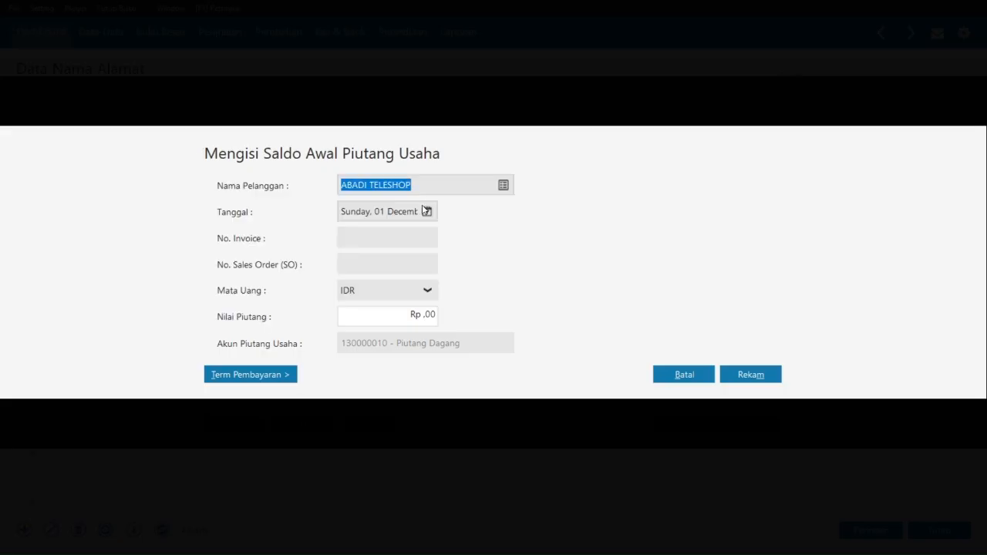
{"action": "left_click", "coordinate": [428, 214]}
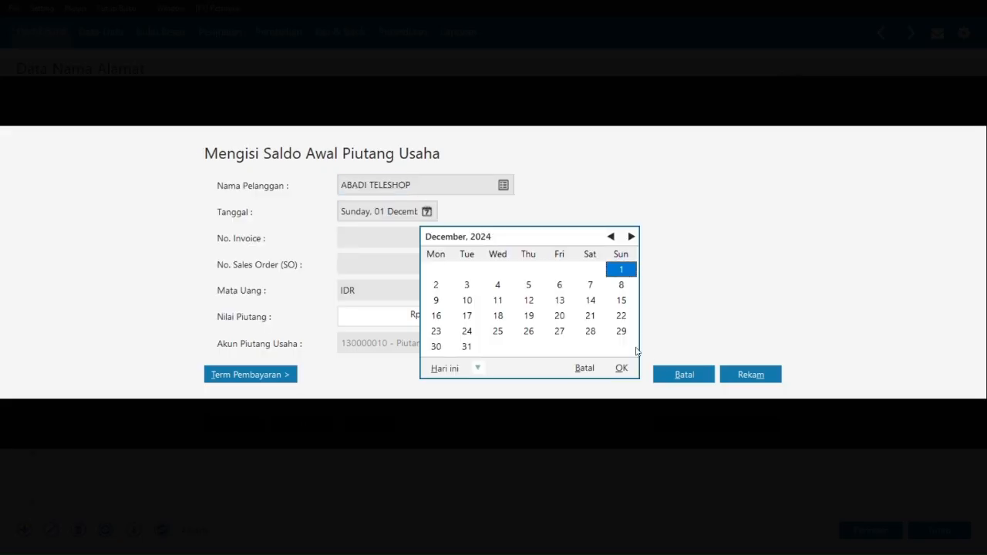
{"action": "left_click", "coordinate": [588, 332]}
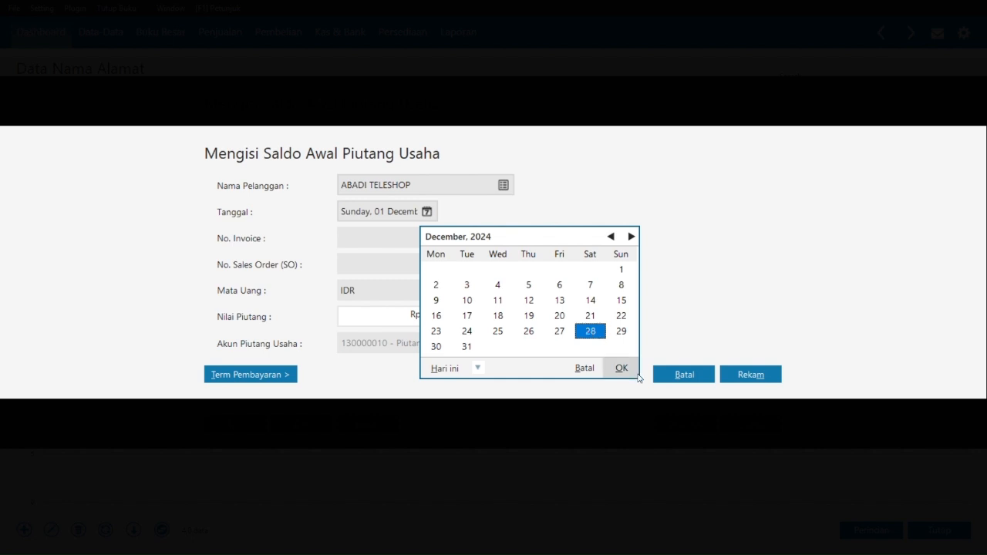
{"action": "left_click", "coordinate": [633, 373]}
Step: Enter INV-001 as the receivable's invoice number from the Word table, and check its Piutang amount there
{"action": "key", "text": "alt+Tab"}
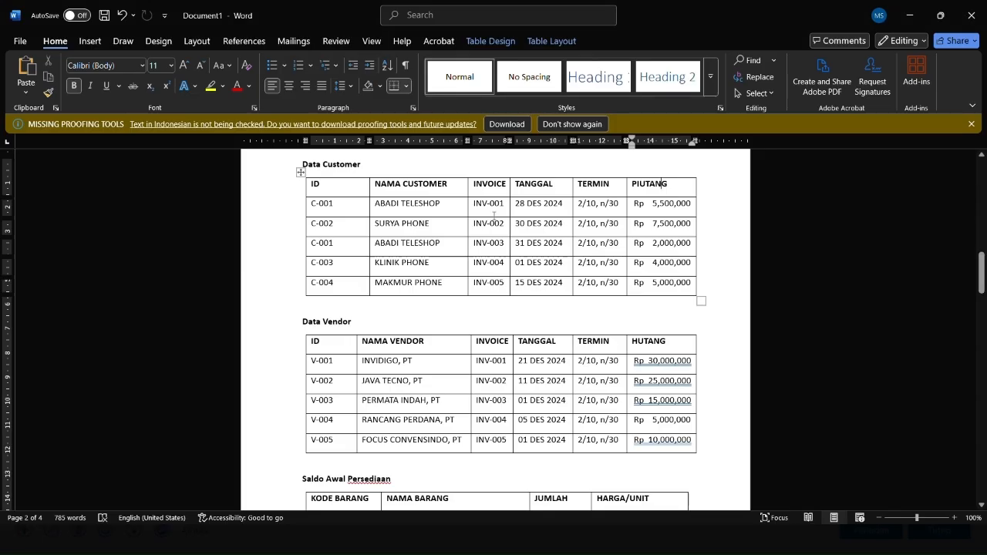
{"action": "key", "text": "alt+Tab"}
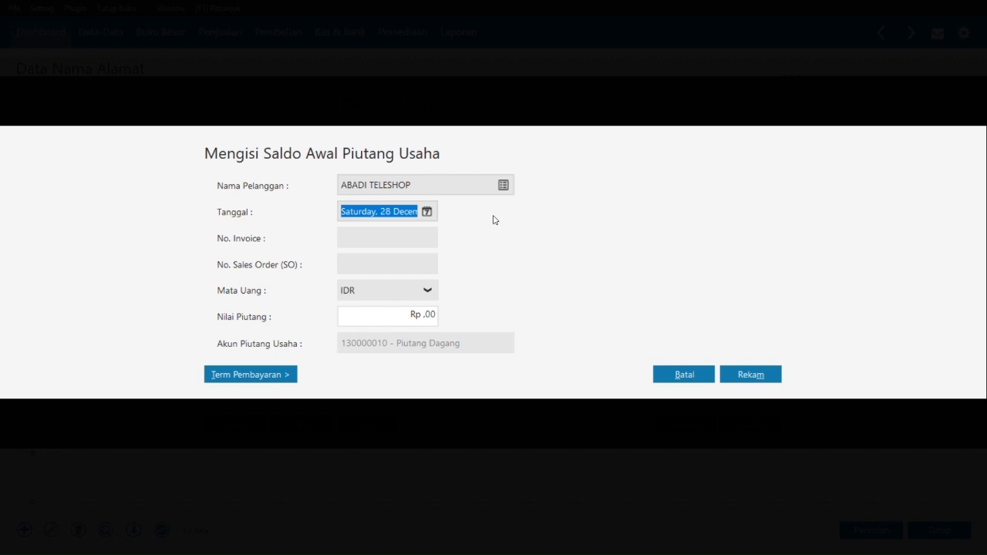
{"action": "left_click", "coordinate": [394, 234]}
{"action": "type", "text": "INV-0"}
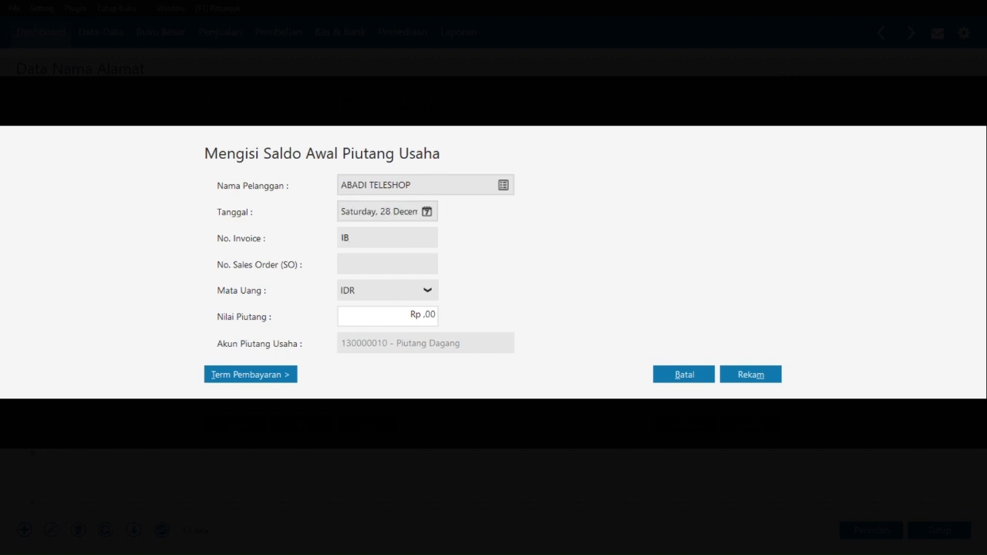
{"action": "type", "text": "0"}
{"action": "key", "text": "alt+Tab"}
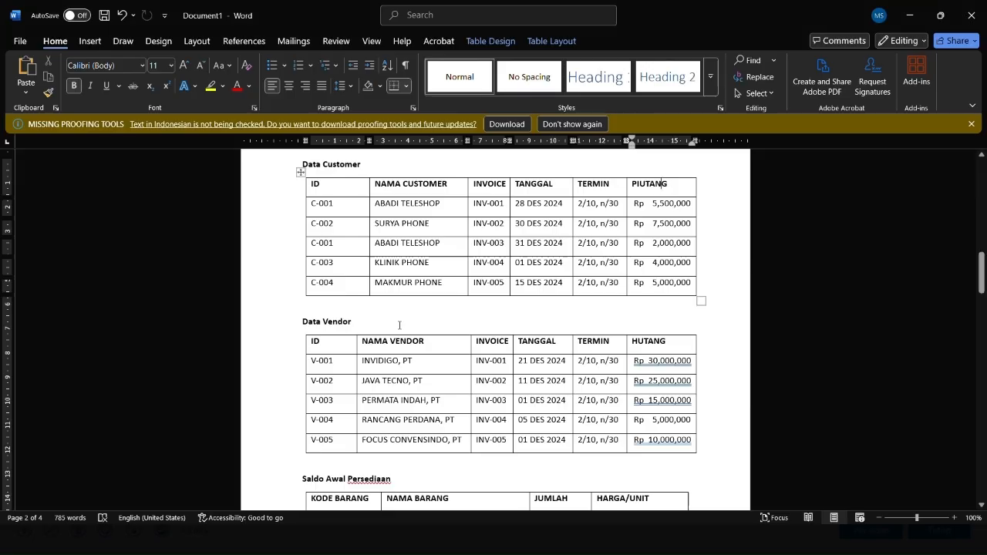
{"action": "key", "text": "alt+Tab"}
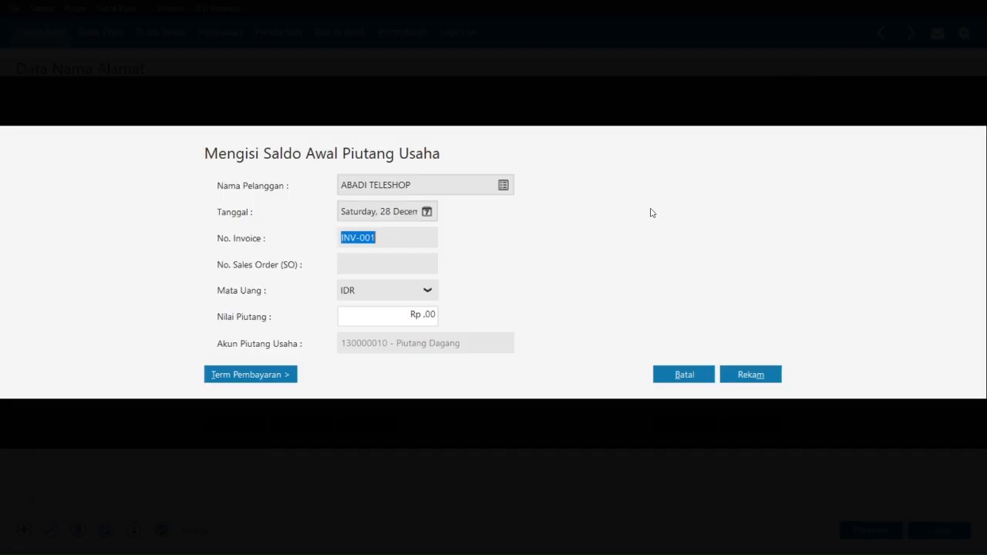
Step: Set the ABADI TELESHOP receivable's Nilai Piutang to Rp 5.500.000, fill in its payment terms from the Word table (2/10, n/30), and record it
{"action": "left_click", "coordinate": [406, 313]}
{"action": "type", "text": "5500000"}
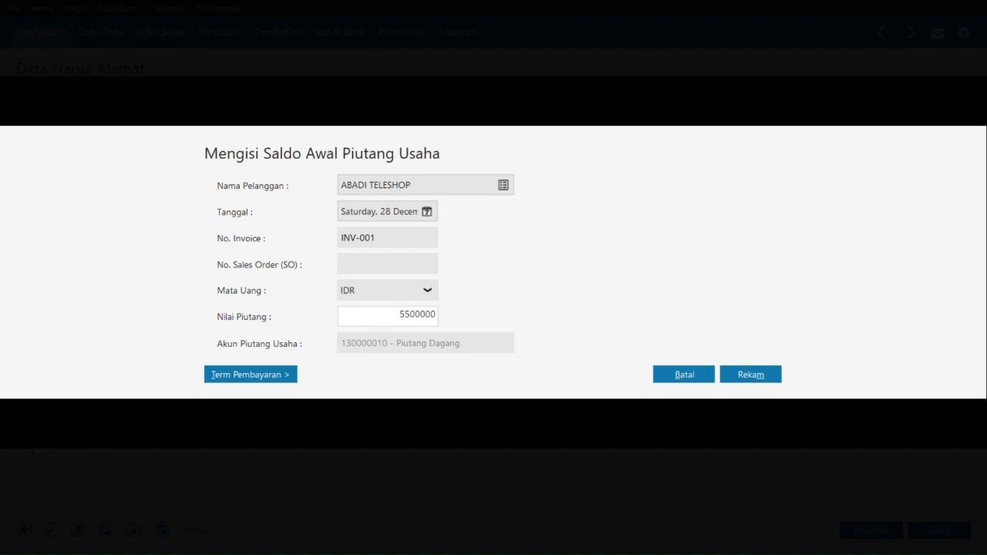
{"action": "left_click", "coordinate": [252, 376]}
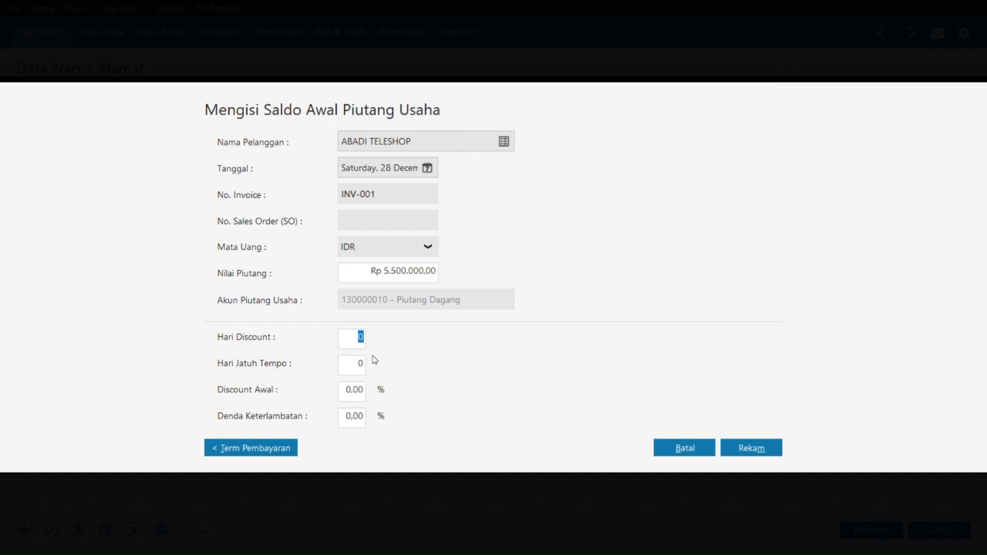
{"action": "type", "text": "1"}
{"action": "key", "text": "Tab"}
{"action": "type", "text": "2"}
{"action": "left_click", "coordinate": [737, 447]}
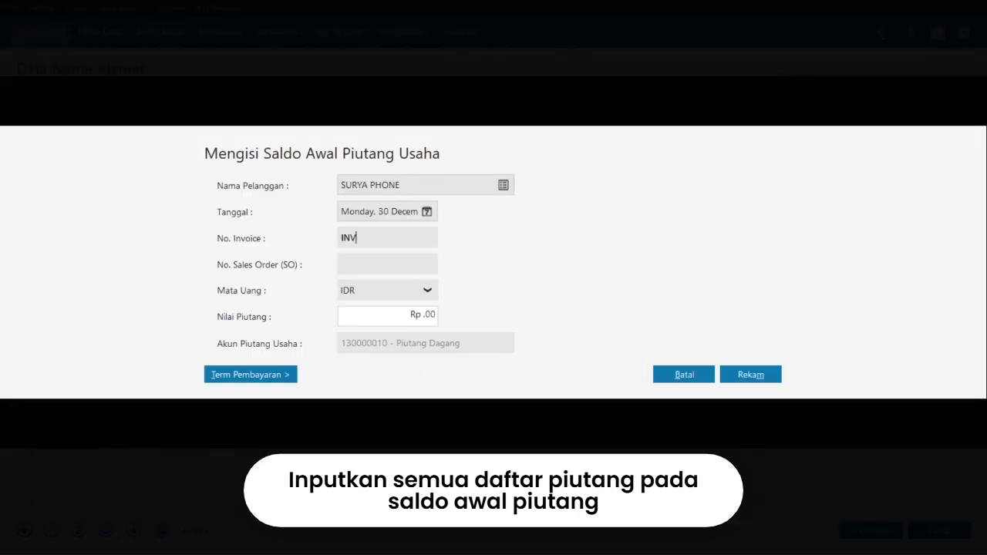
Step: Enter INV-002 as the invoice number of the SURYA PHONE receivable dated 30 December 2024
{"action": "type", "text": "-002"}
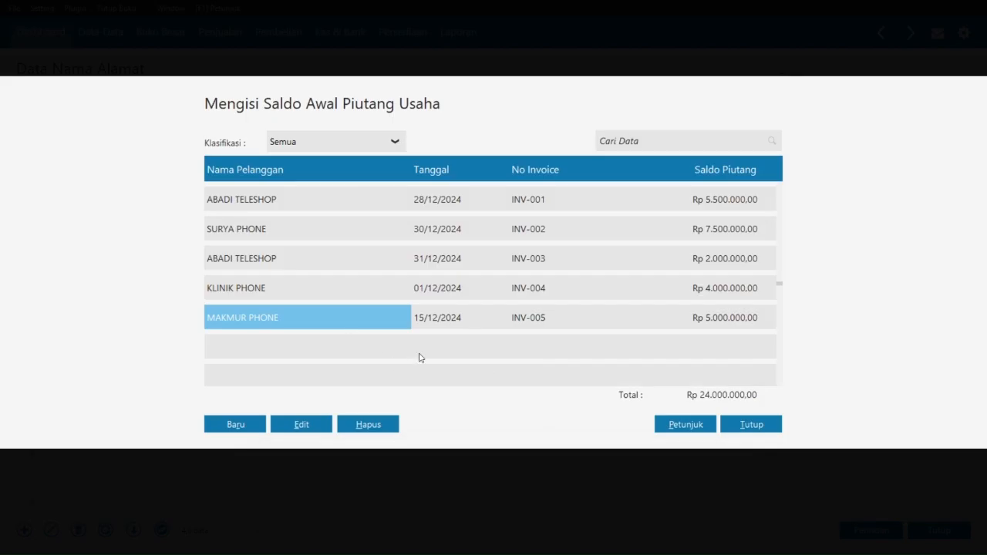
Step: Compare the receivables total with Piutang Dagang in the Word balance sheet, return to Zahir Accounting, and close the receivables list
{"action": "left_click", "coordinate": [300, 287]}
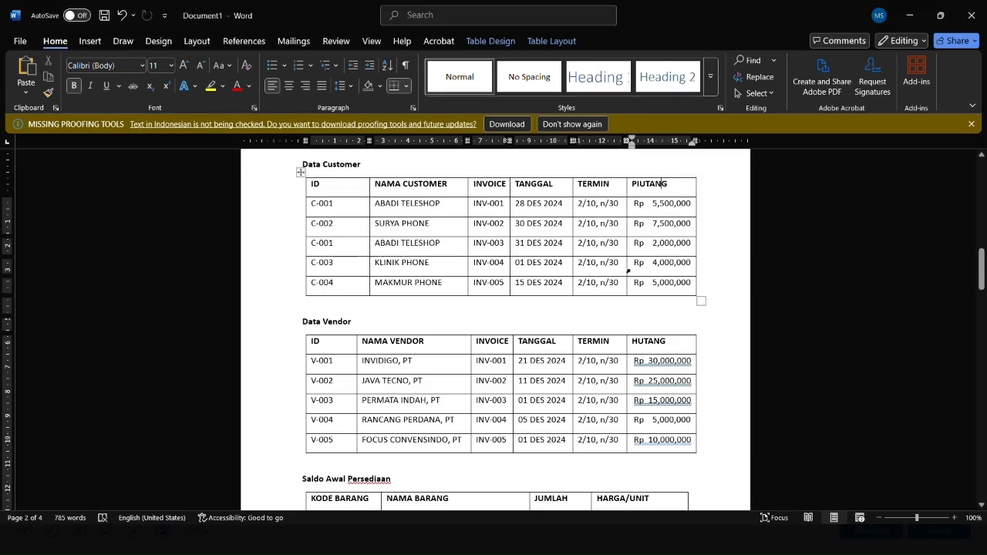
{"action": "scroll", "coordinate": [628, 271], "scroll_direction": "up", "scroll_amount": 10}
{"action": "scroll", "coordinate": [464, 294], "scroll_direction": "up", "scroll_amount": 2}
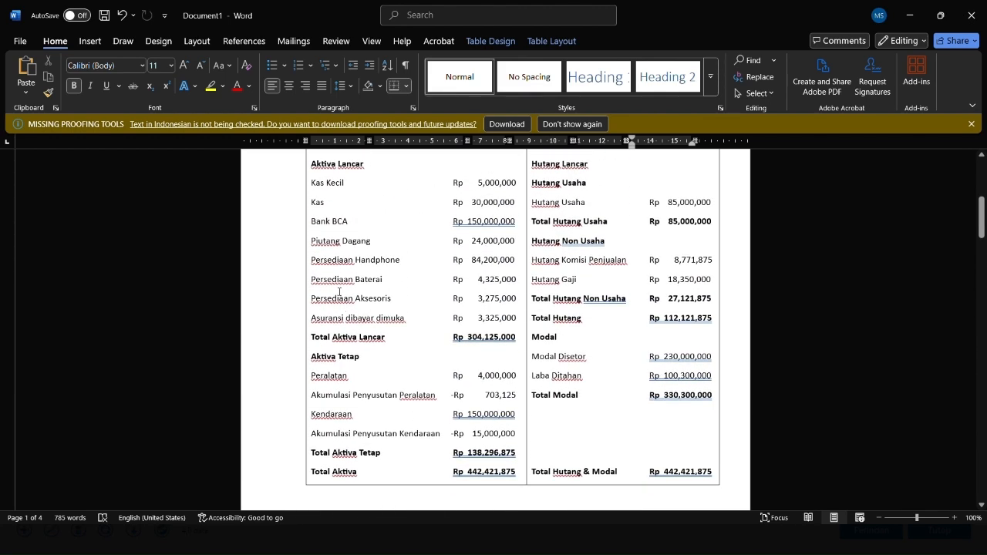
{"action": "left_click_drag", "start_coordinate": [322, 239], "coordinate": [496, 248]}
{"action": "left_click", "coordinate": [495, 247]}
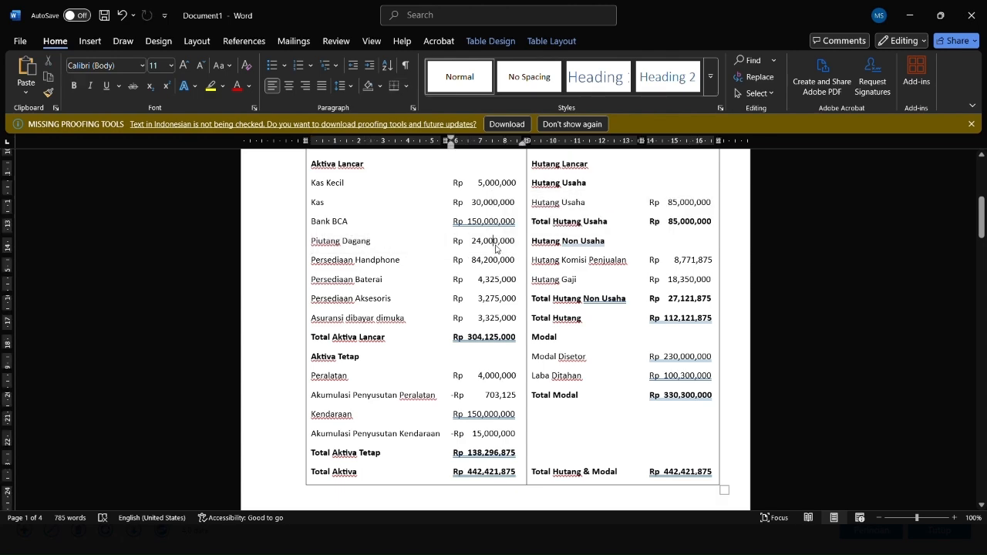
{"action": "key", "text": "alt+Tab"}
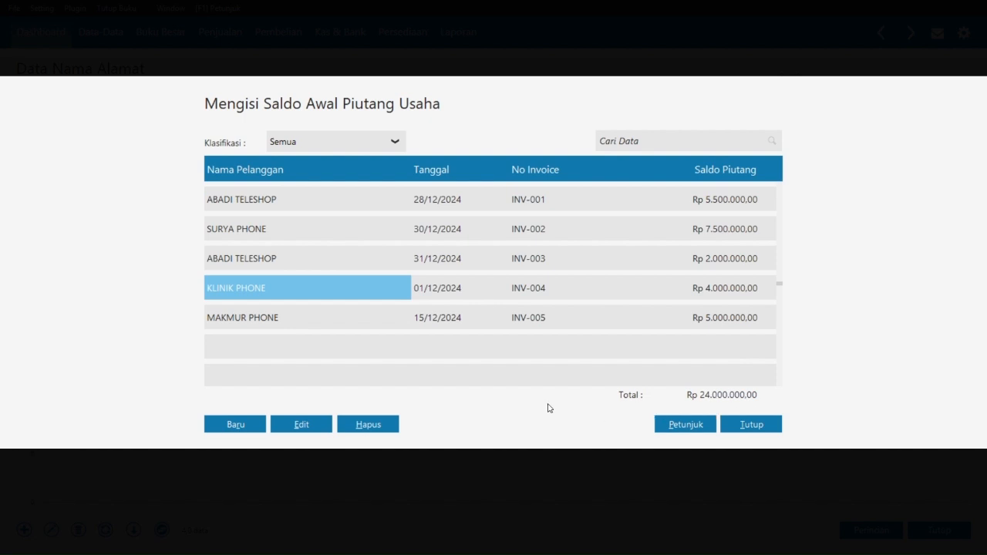
{"action": "left_click", "coordinate": [753, 424]}
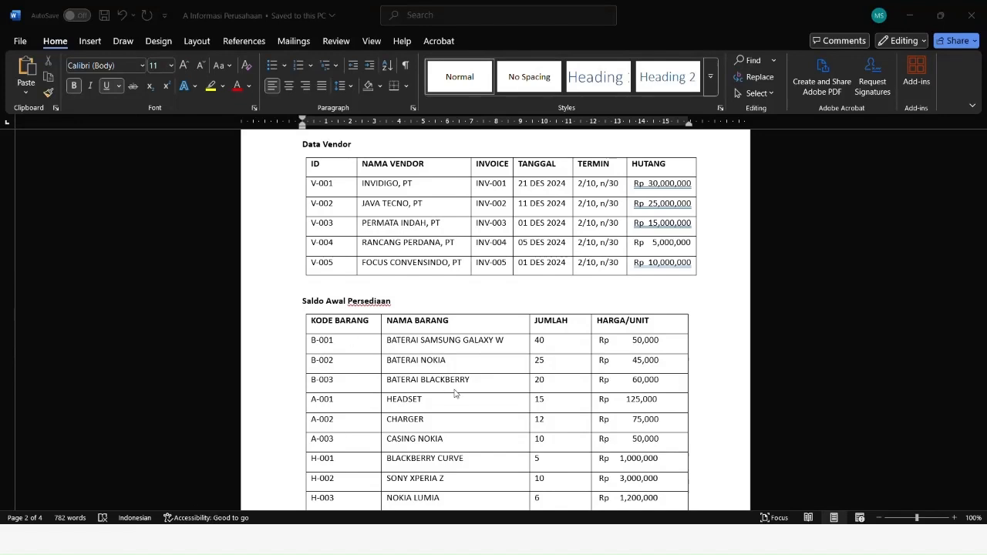
Step: Switch from the Word document back to Zahir Accounting and open the Data Nama Alamat list
{"action": "key", "text": "alt+Tab"}
{"action": "key", "text": "Tab"}
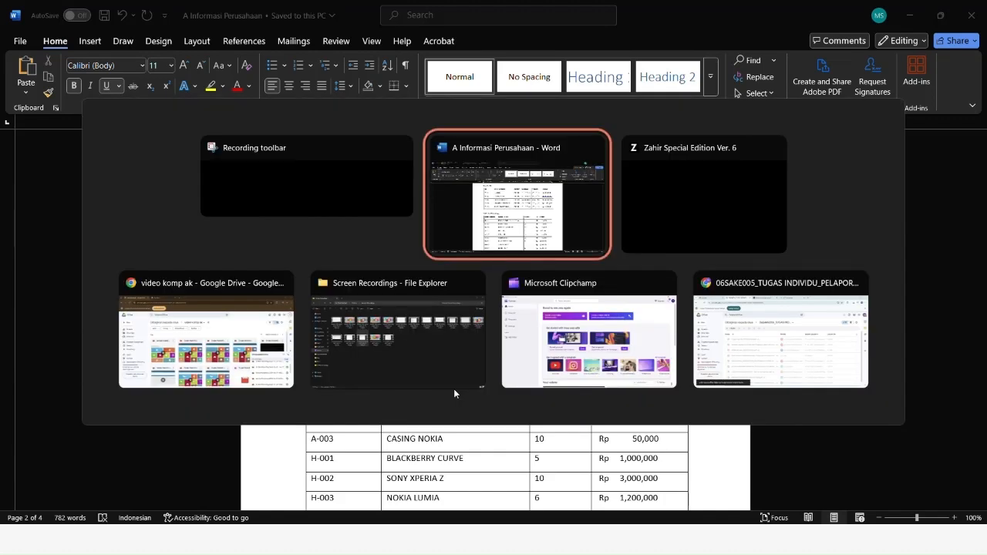
{"action": "key", "text": "alt+Tab"}
{"action": "key", "text": "Tab"}
{"action": "key", "text": "Tab"}
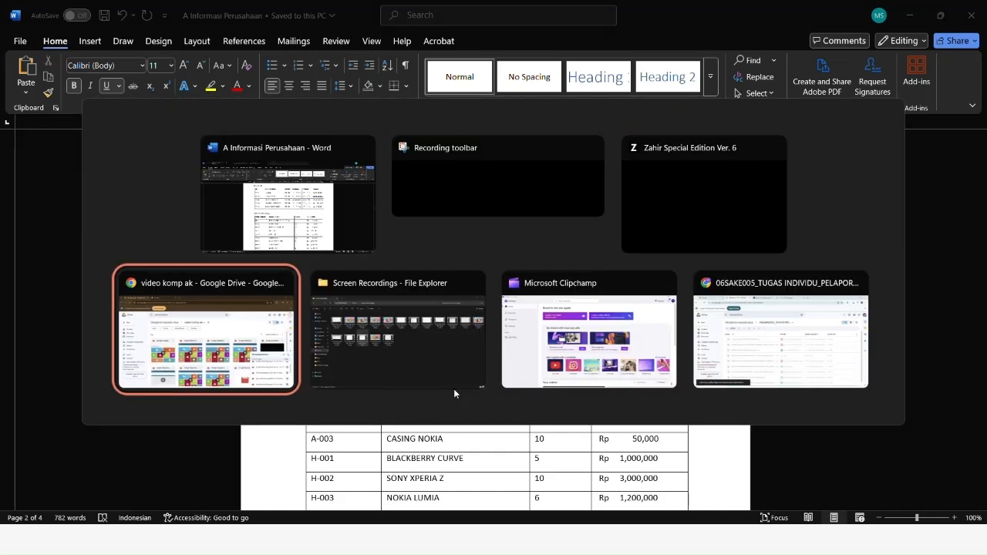
{"action": "key", "text": "shift+Tab"}
{"action": "mouse_move", "coordinate": [401, 138]}
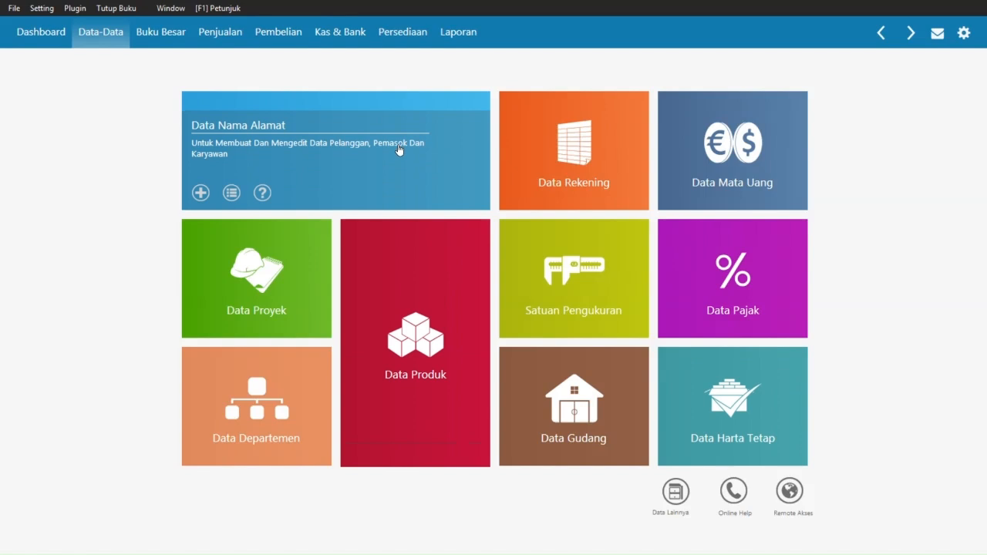
{"action": "left_click", "coordinate": [399, 149]}
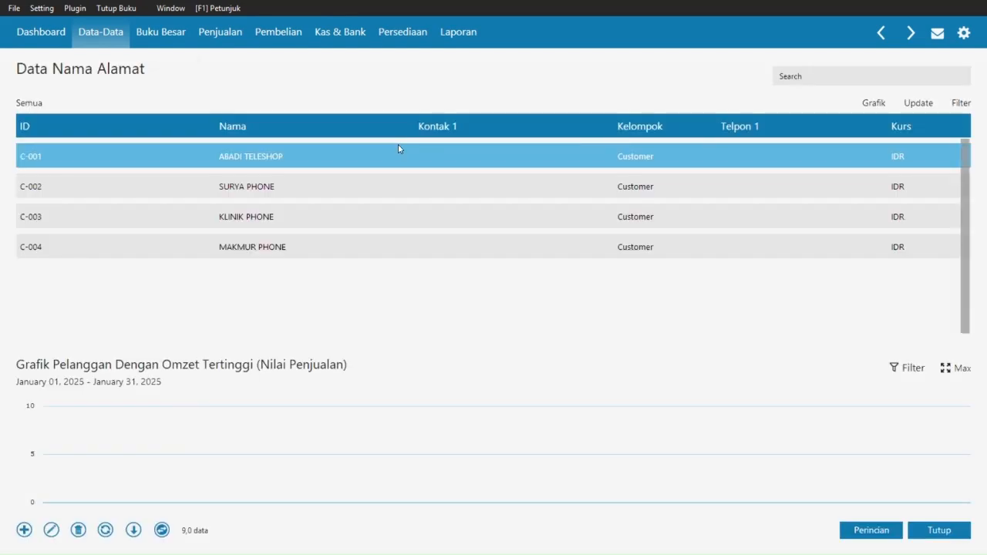
Step: Create a new name and address record of type Vendor with the ID V-001
{"action": "left_click", "coordinate": [31, 527]}
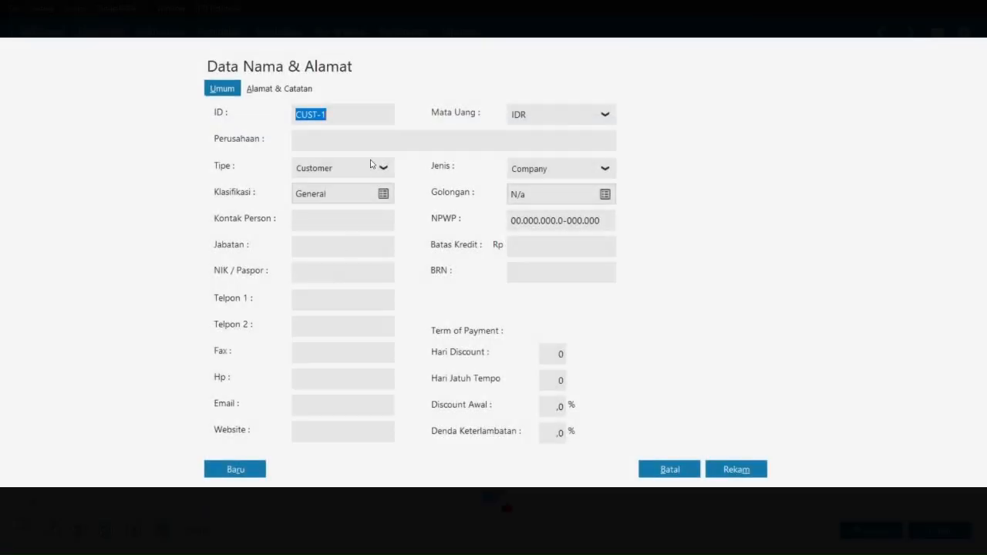
{"action": "left_click", "coordinate": [382, 170]}
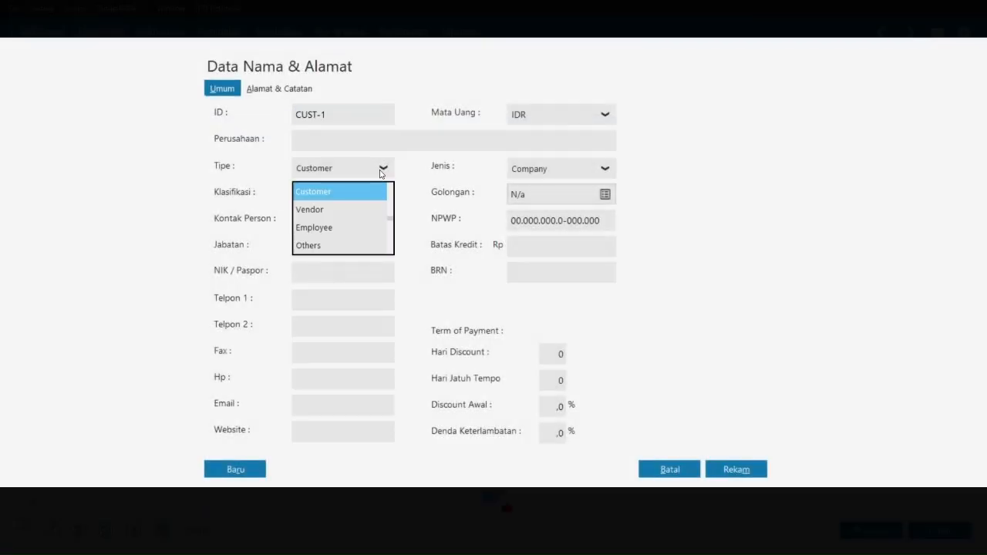
{"action": "left_click", "coordinate": [350, 209]}
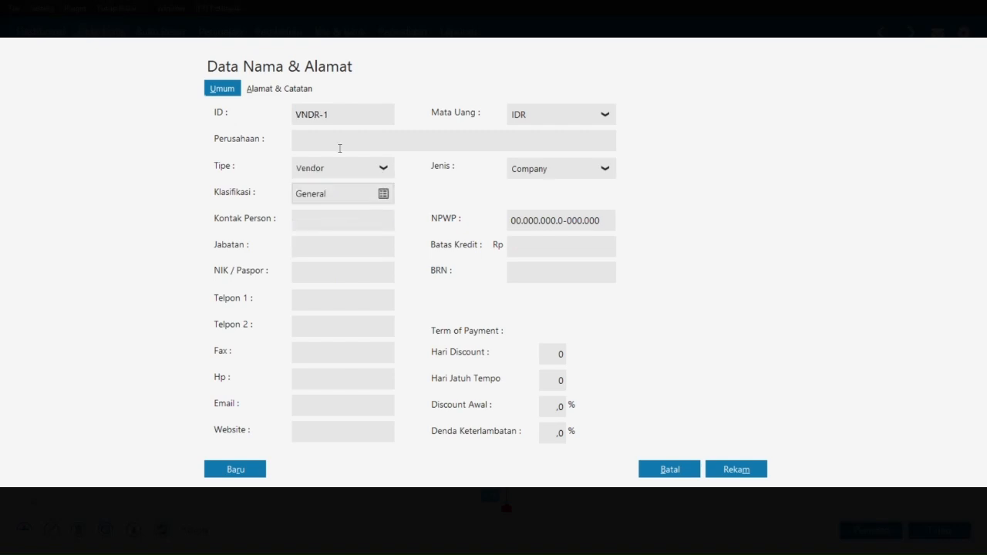
{"action": "left_click", "coordinate": [350, 112]}
{"action": "type", "text": "V"}
Step: Copy the vendor name INVIDIGO, PT from the Word Data Vendor table into the Perusahaan field of vendor V-001
{"action": "key", "text": "alt+Tab"}
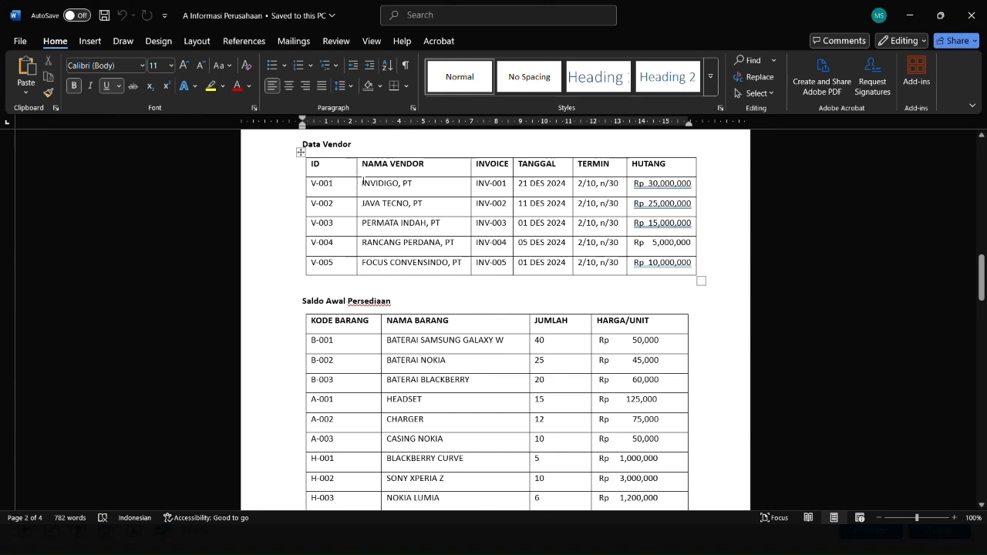
{"action": "left_click_drag", "start_coordinate": [363, 183], "coordinate": [412, 186]}
{"action": "key", "text": "ctrl+c"}
{"action": "key", "text": "alt+Tab"}
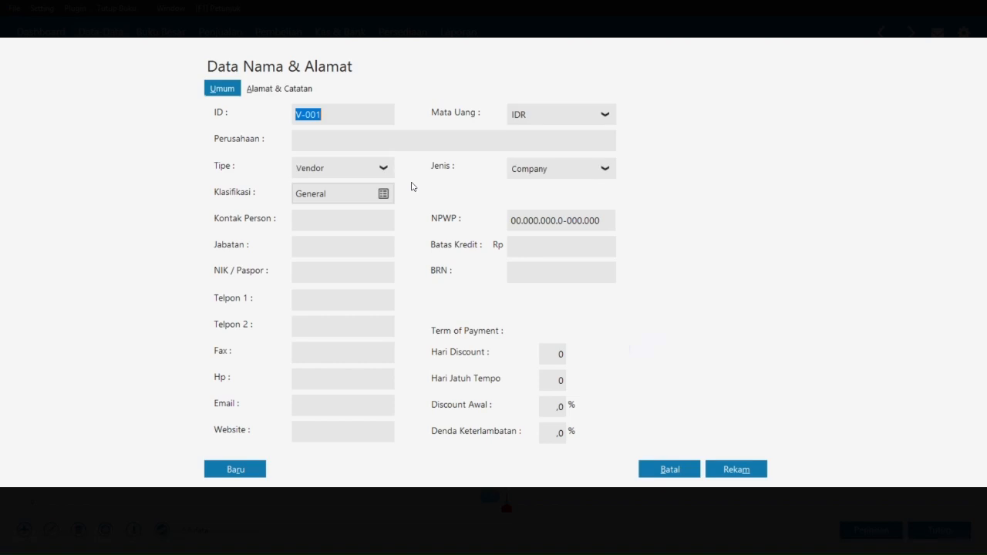
{"action": "left_click", "coordinate": [320, 139]}
{"action": "key", "text": "ctrl+v"}
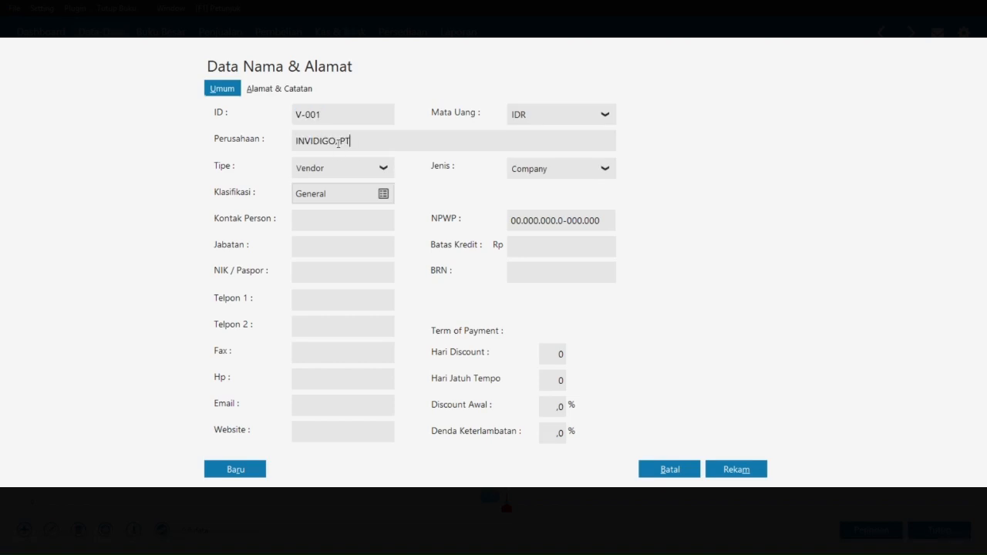
Step: Set V-001's payment terms to 10 Hari Discount and 30 Hari Jatuh Tempo, and record the vendor without a complete NPWP/NIK
{"action": "left_click", "coordinate": [548, 356]}
{"action": "key", "text": "alt+Tab"}
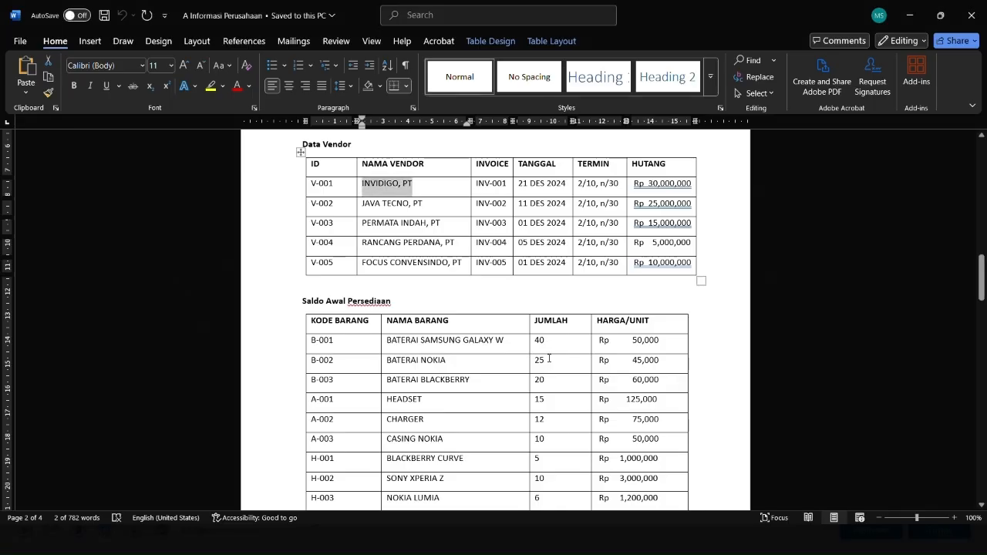
{"action": "key", "text": "alt+Tab"}
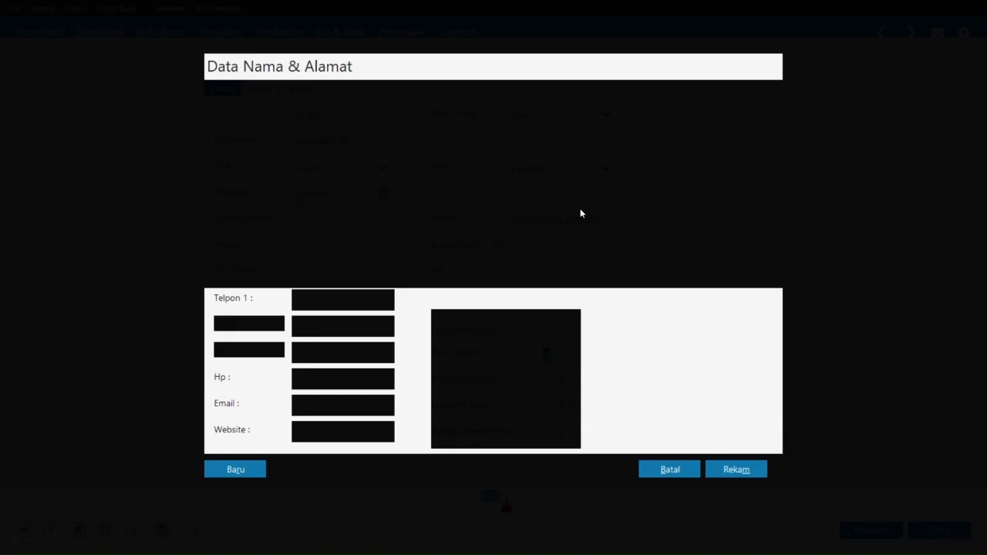
{"action": "type", "text": "10"}
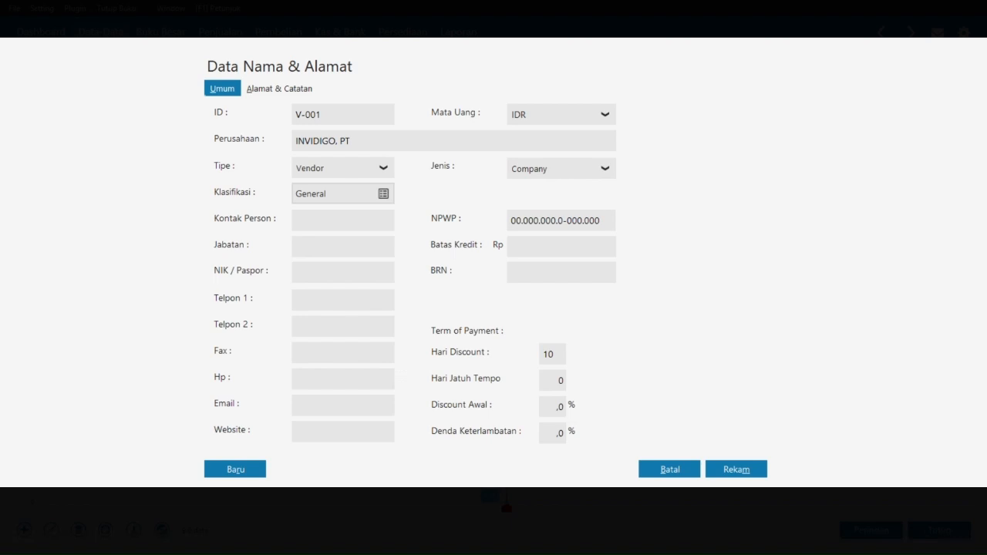
{"action": "key", "text": "Tab"}
{"action": "type", "text": "30"}
{"action": "key", "text": "Tab"}
{"action": "left_click", "coordinate": [728, 469]}
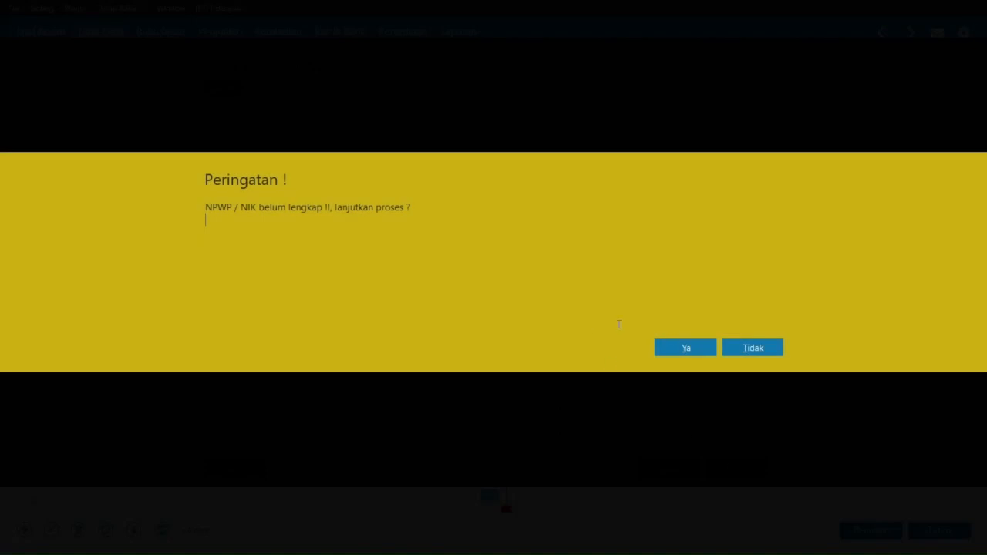
{"action": "left_click", "coordinate": [686, 347]}
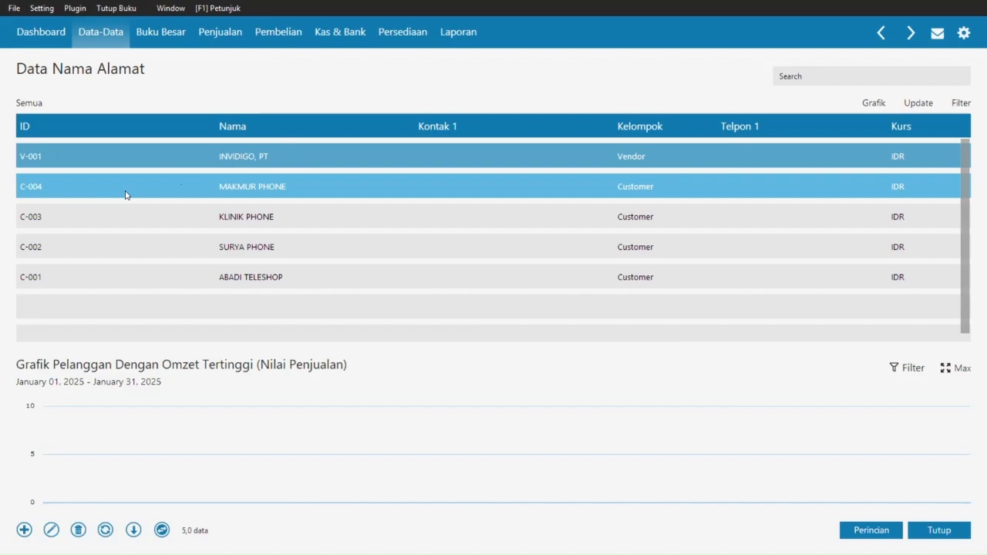
Step: Check the remaining vendors in the Word Data Vendor table, and set another new name and address record's type to Vendor
{"action": "key", "text": "alt+Tab"}
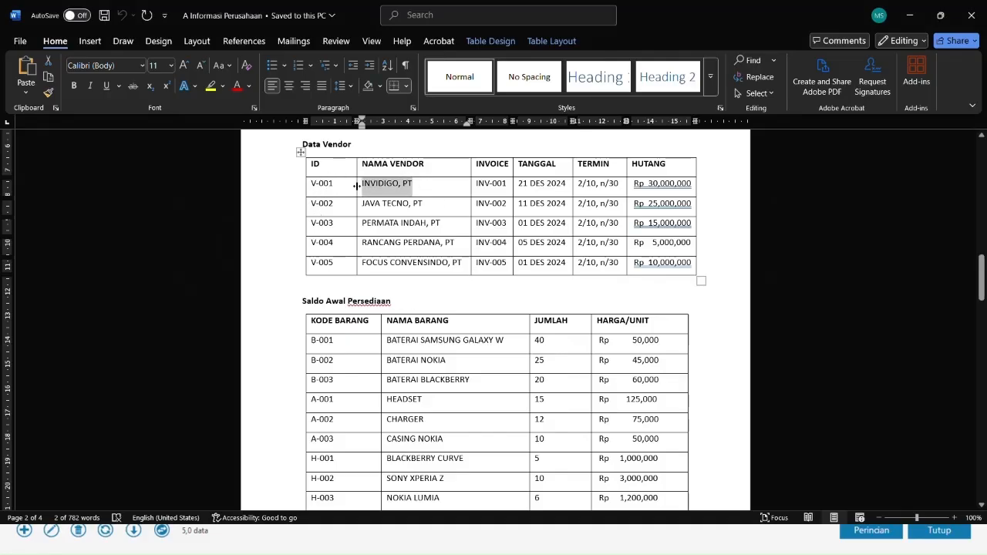
{"action": "left_click", "coordinate": [324, 183]}
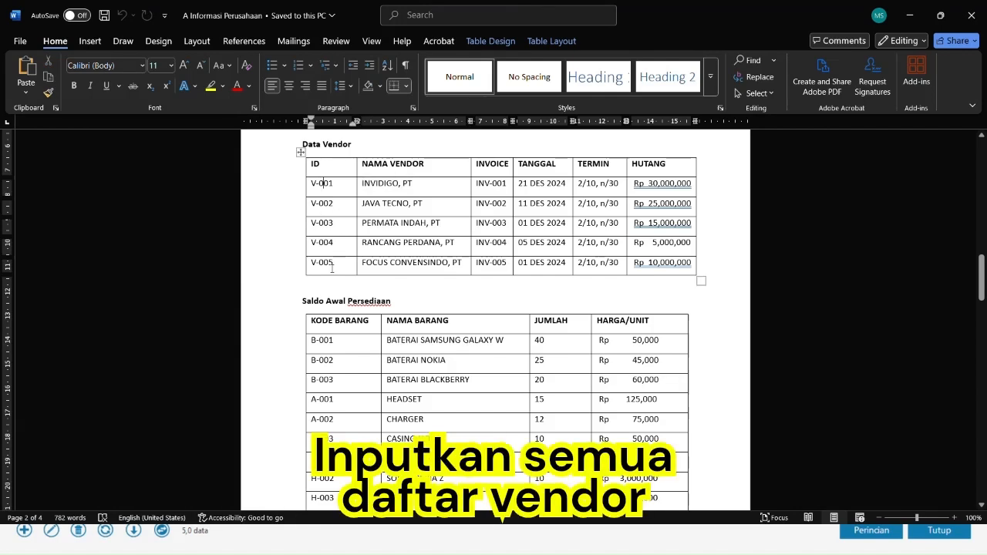
{"action": "key", "text": "alt+Tab"}
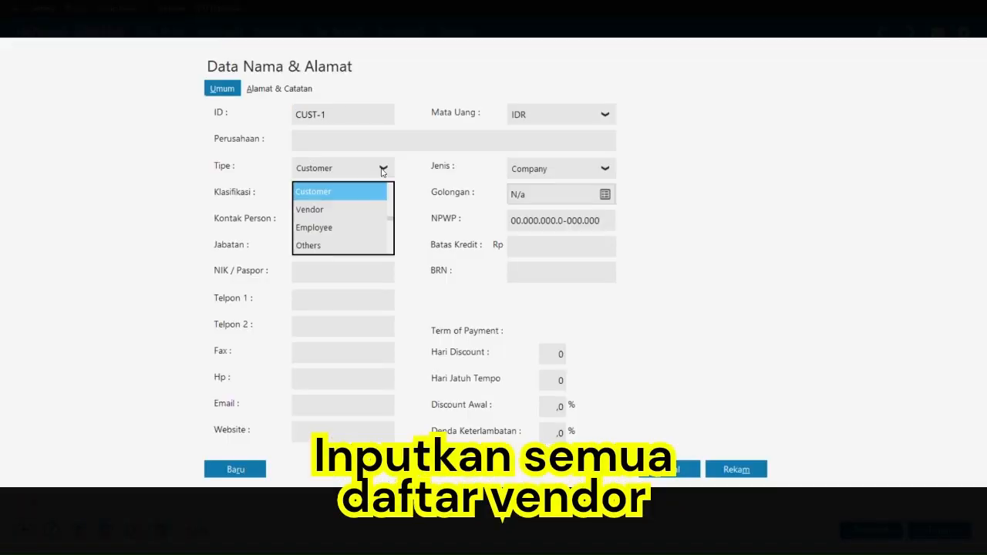
{"action": "left_click", "coordinate": [309, 207]}
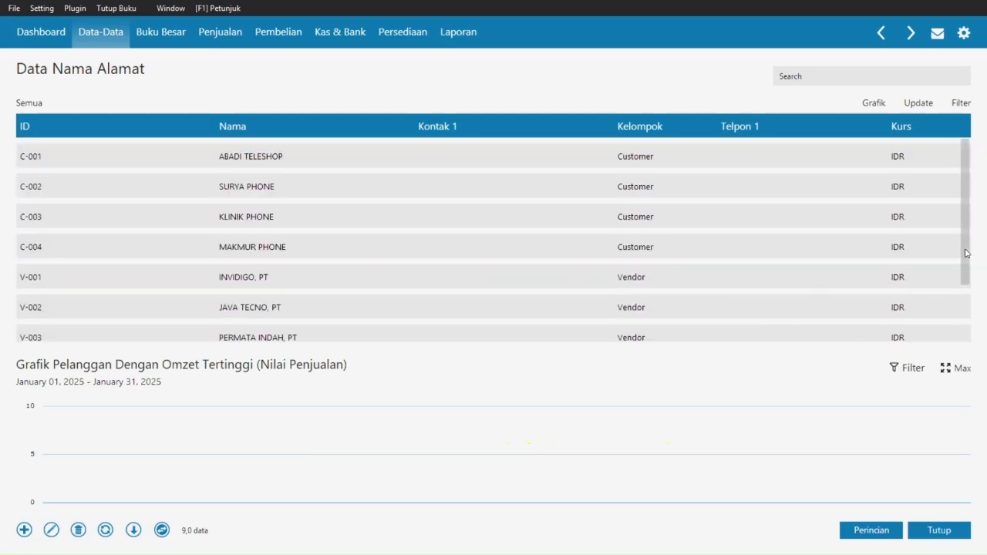
Step: Compare vendors V-001 to V-005 in the Data Nama Alamat list with the Word Data Vendor table
{"action": "left_click_drag", "start_coordinate": [966, 251], "coordinate": [965, 253]}
{"action": "scroll", "coordinate": [966, 257], "scroll_direction": "down", "scroll_amount": 2}
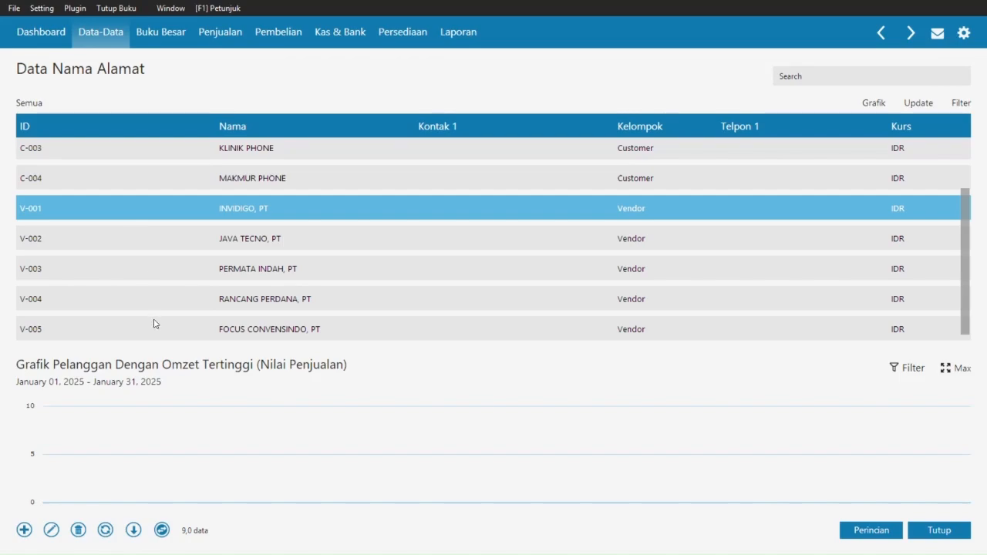
{"action": "key", "text": "alt+Tab"}
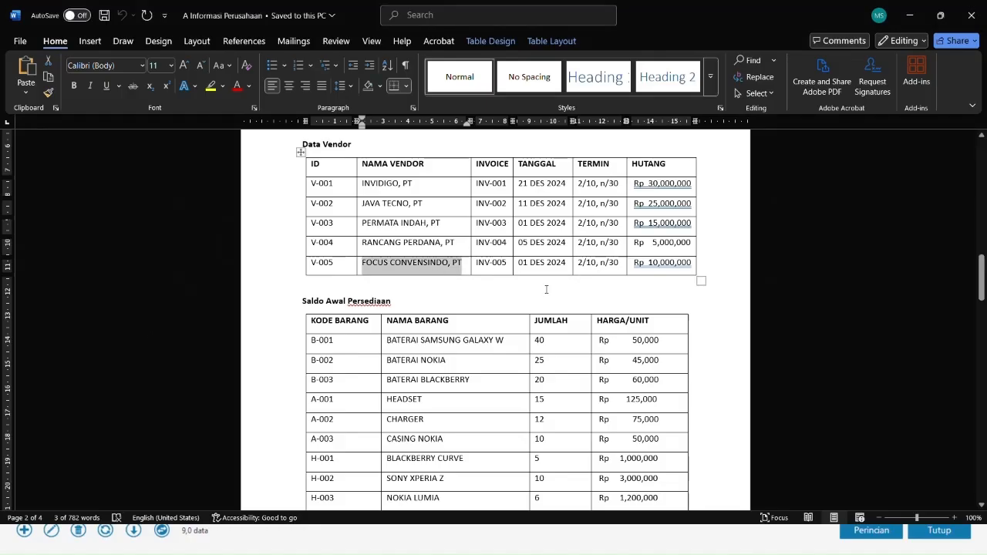
{"action": "key", "text": "alt+Tab"}
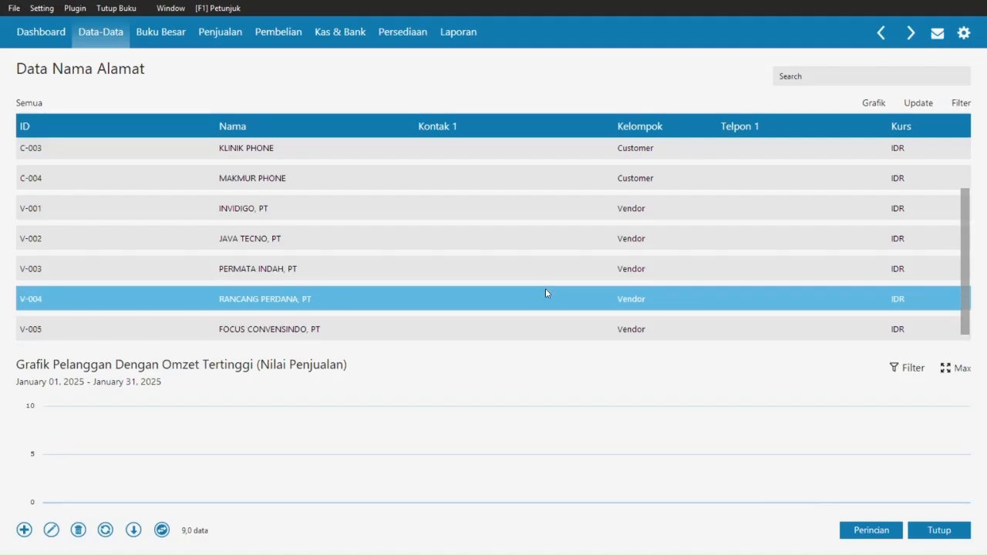
Step: Start a new accounts payable opening balance (Saldo Awal Hutang Usaha) with INVIDIGO, PT as the supplier
{"action": "left_click", "coordinate": [40, 9]}
{"action": "mouse_move", "coordinate": [100, 60]}
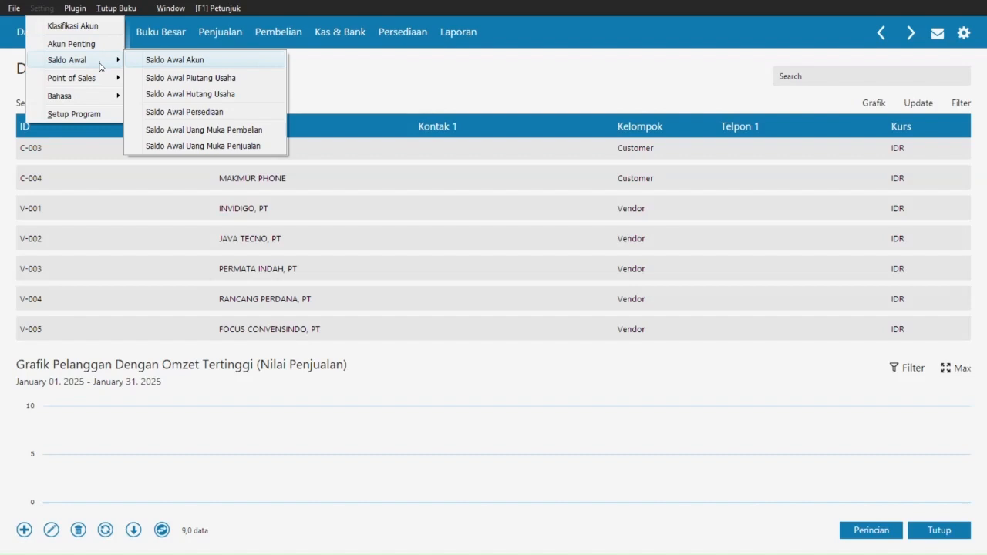
{"action": "left_click", "coordinate": [201, 94]}
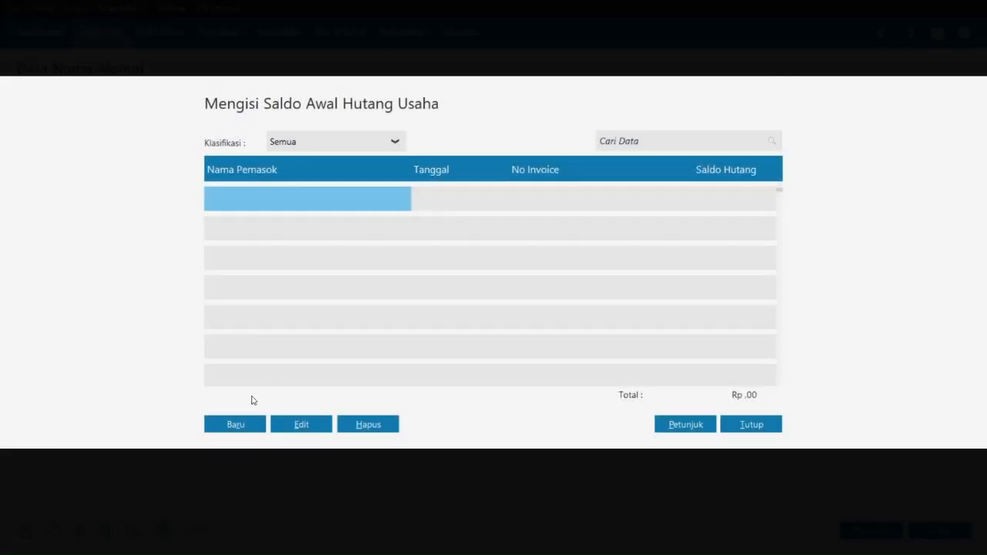
{"action": "left_click", "coordinate": [239, 430]}
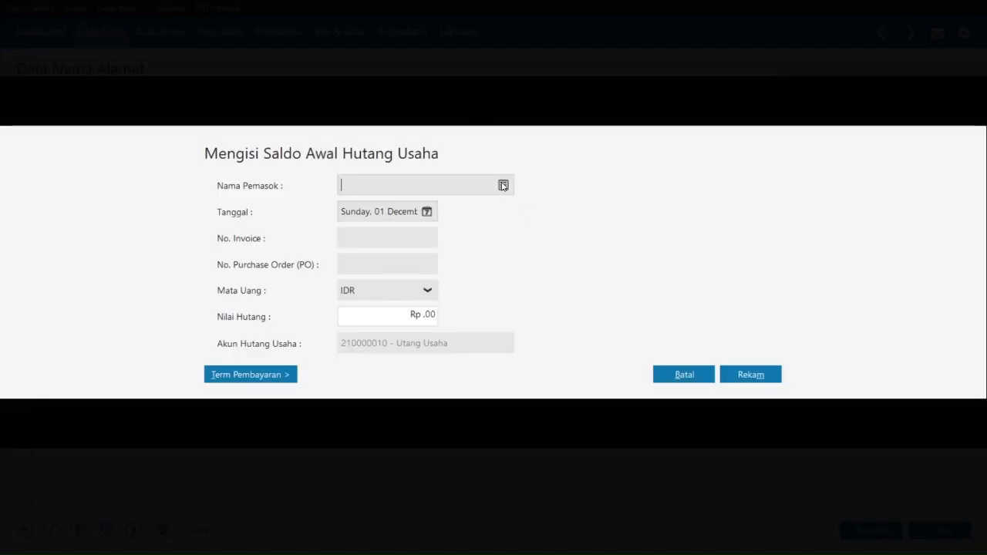
{"action": "left_click", "coordinate": [503, 186]}
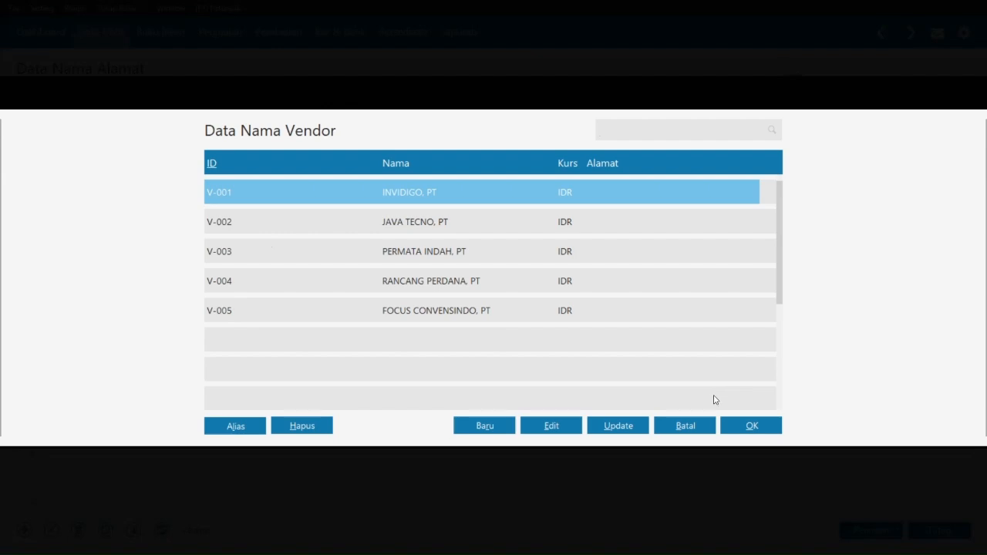
{"action": "left_click", "coordinate": [745, 427]}
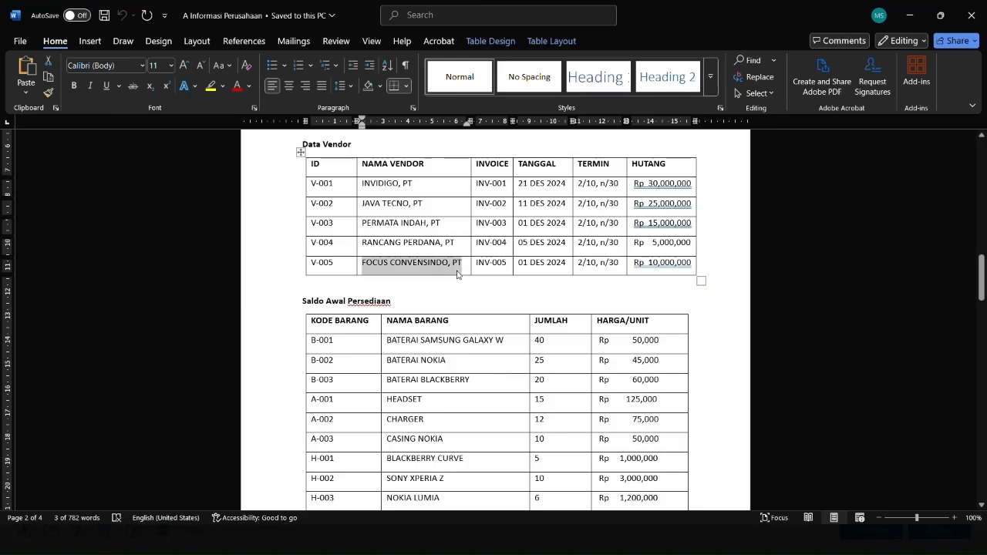
Step: Look up V-001's invoice details in the Word Data Vendor table, and set the payable's date to 21 December 2024
{"action": "left_click", "coordinate": [477, 183]}
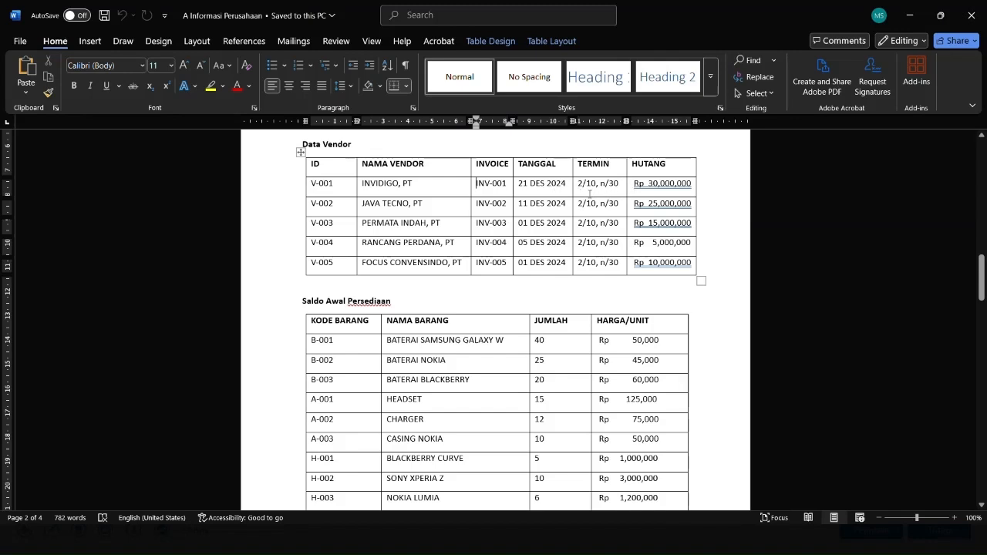
{"action": "key", "text": "alt+Tab"}
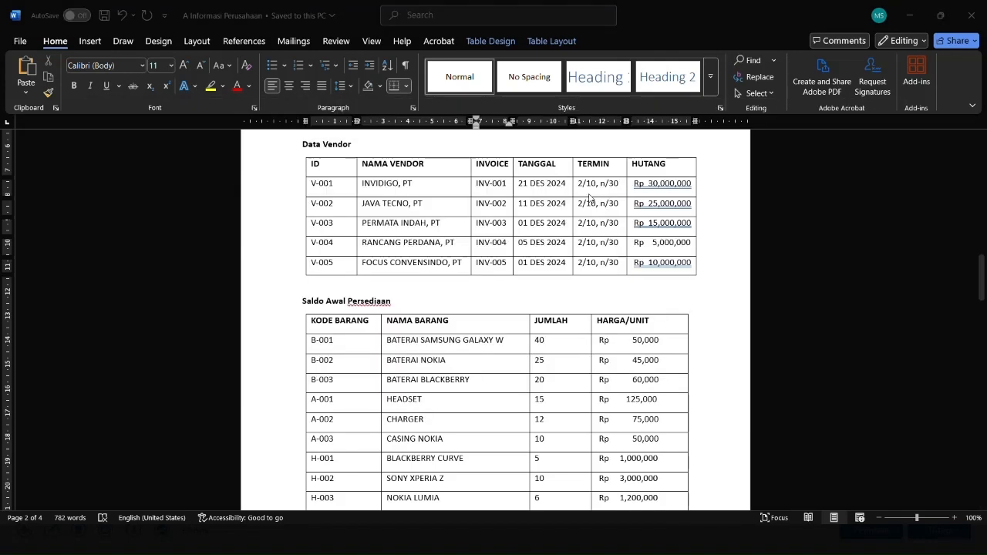
{"action": "left_click", "coordinate": [400, 216]}
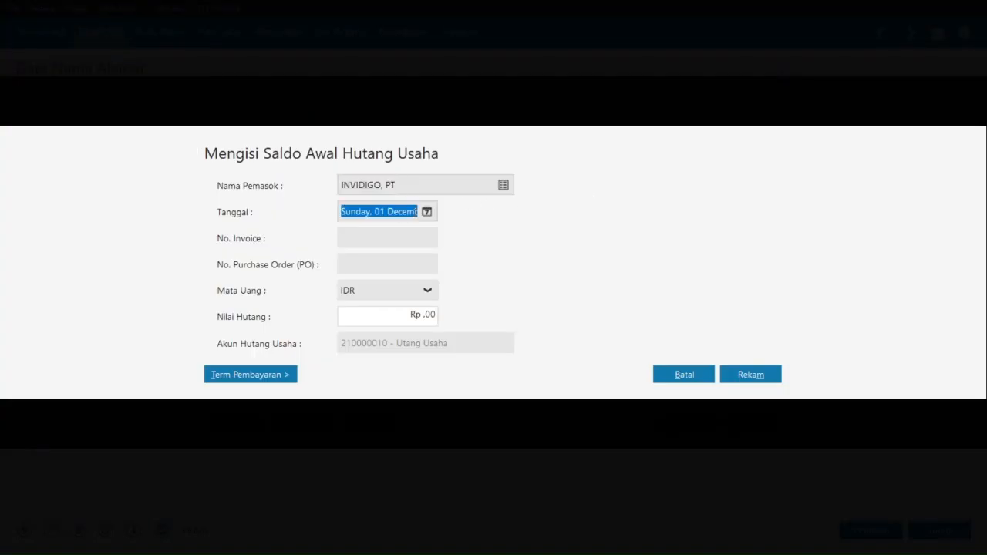
{"action": "left_click", "coordinate": [426, 211]}
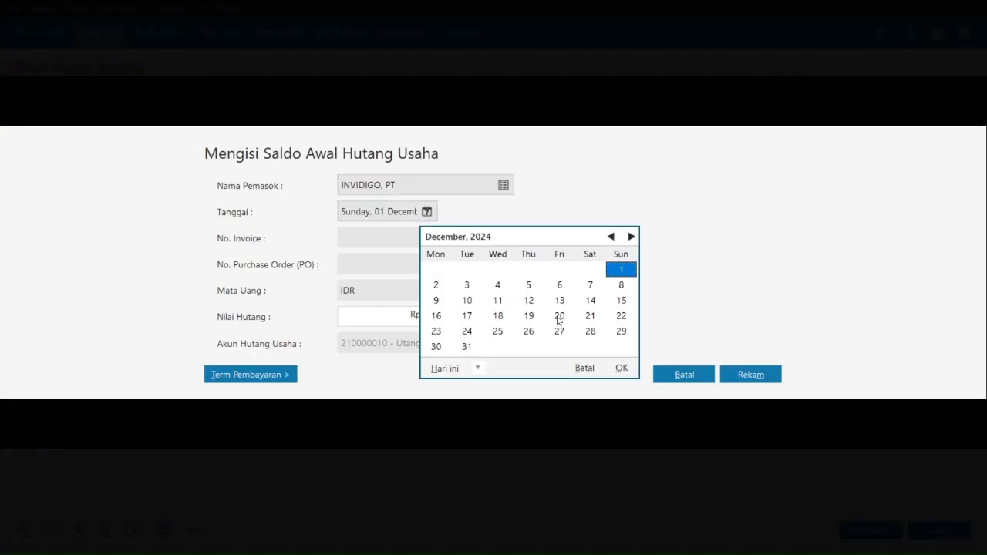
{"action": "left_click", "coordinate": [589, 318]}
{"action": "left_click", "coordinate": [621, 369]}
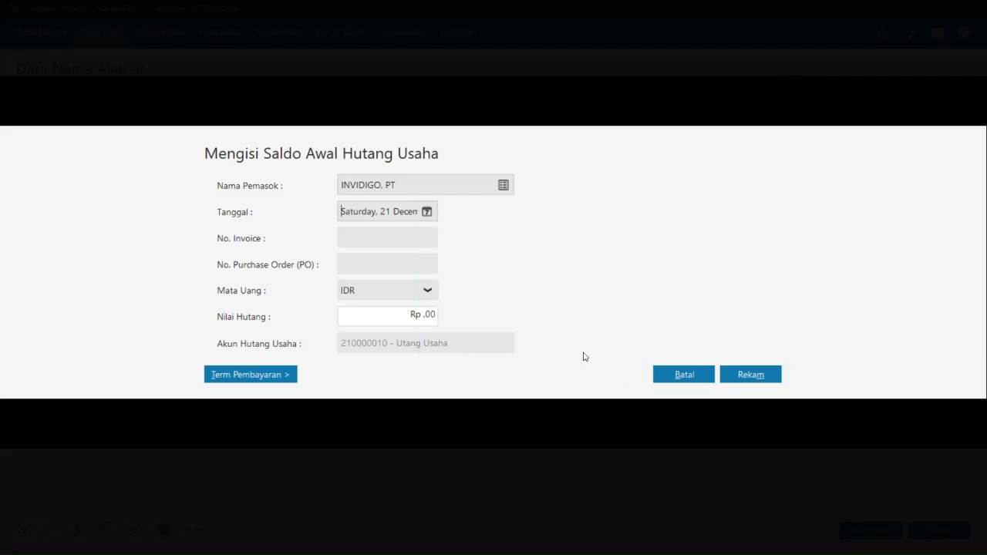
Step: Enter INV-001 as the payable's invoice number and Rp 30.000.000 as its Nilai Hutang
{"action": "type", "text": "INV-001"}
{"action": "left_click", "coordinate": [378, 319]}
{"action": "type", "text": "30000000"}
Step: Set the payable's terms to 10 Hari Discount, 30 Hari Jatuh Tempo and 2% Discount Awal, and record it
{"action": "left_click", "coordinate": [223, 376]}
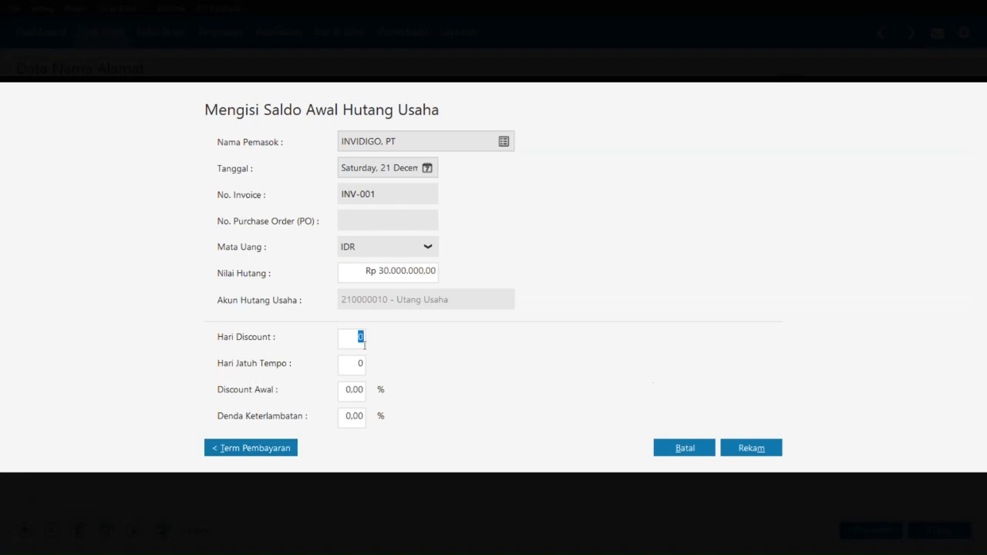
{"action": "type", "text": "10"}
{"action": "key", "text": "Tab"}
{"action": "type", "text": "30"}
{"action": "key", "text": "Tab"}
{"action": "type", "text": "2"}
{"action": "left_click", "coordinate": [740, 447]}
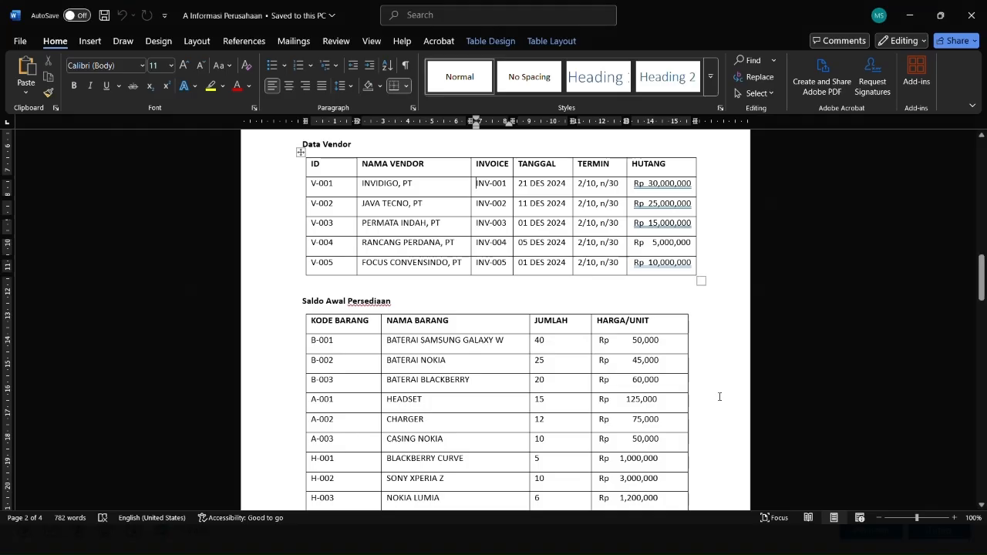
Step: Compare the payable opening balances with Hutang Usaha in the Word Neraca and the Data Vendor table, and close the payables list
{"action": "scroll", "coordinate": [719, 396], "scroll_direction": "up", "scroll_amount": 5}
{"action": "scroll", "coordinate": [720, 396], "scroll_direction": "up", "scroll_amount": 5}
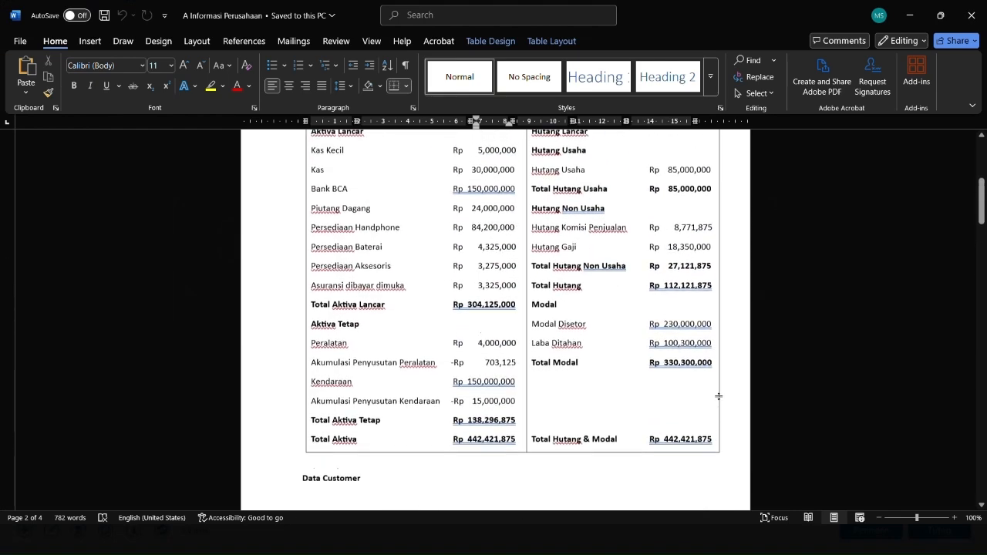
{"action": "scroll", "coordinate": [563, 228], "scroll_direction": "up", "scroll_amount": 1}
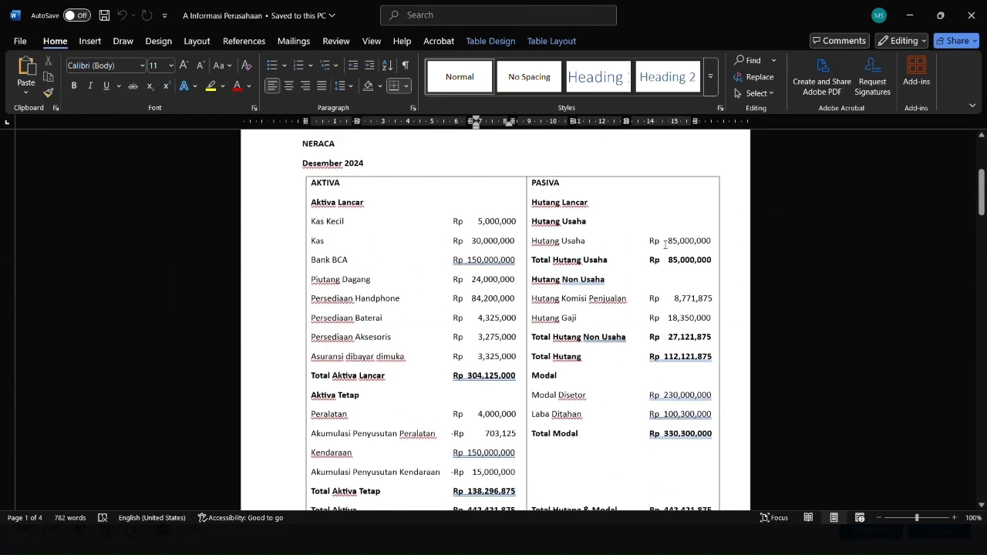
{"action": "scroll", "coordinate": [596, 317], "scroll_direction": "down", "scroll_amount": 10}
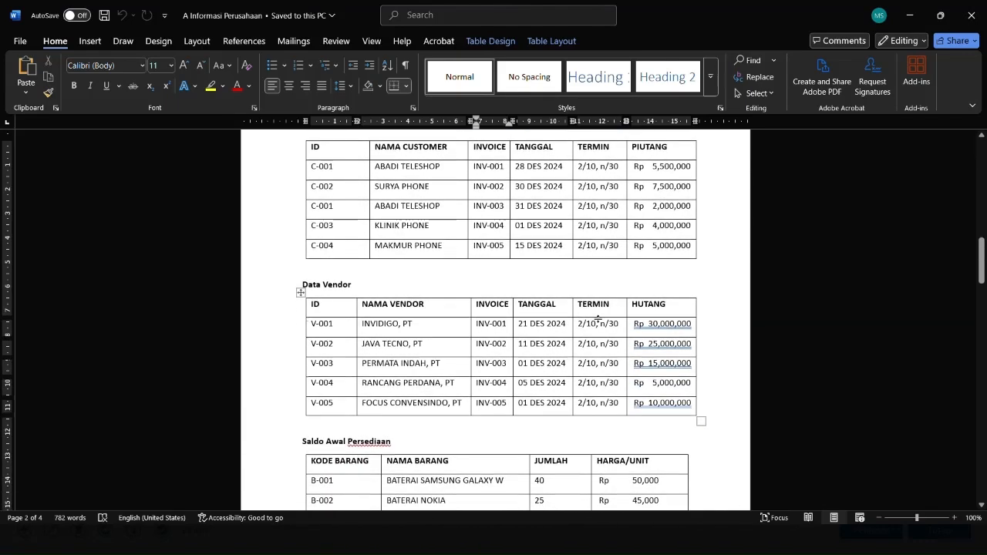
{"action": "scroll", "coordinate": [598, 318], "scroll_direction": "down", "scroll_amount": 1}
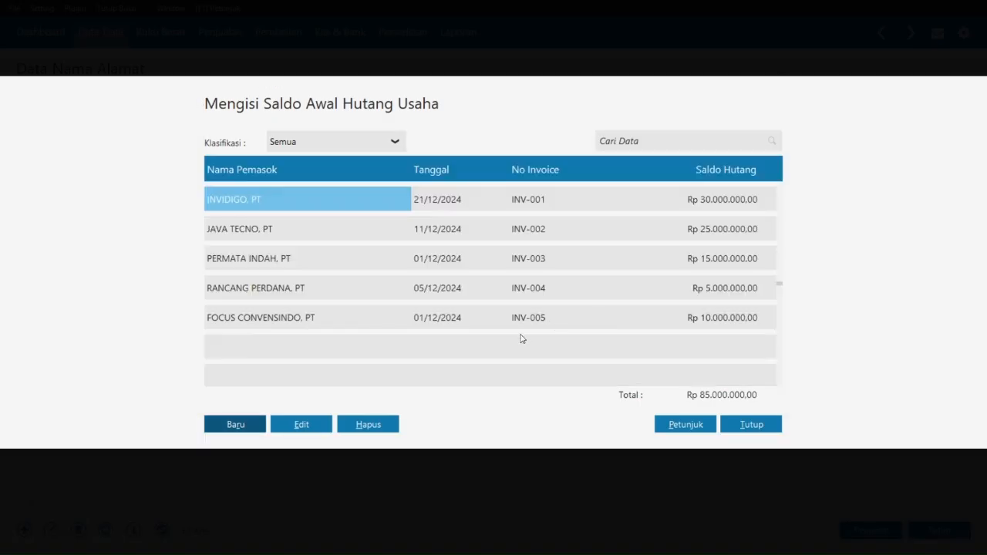
{"action": "left_click", "coordinate": [734, 421]}
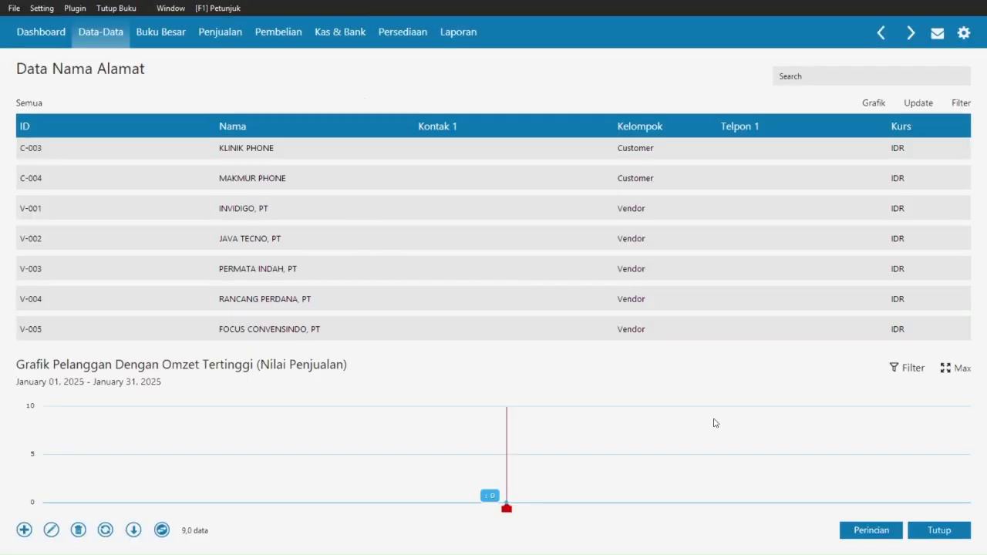
Step: Review the Saldo Awal Persediaan table in Word, and open Zahir's Data Produk list in its card view
{"action": "left_click", "coordinate": [370, 265]}
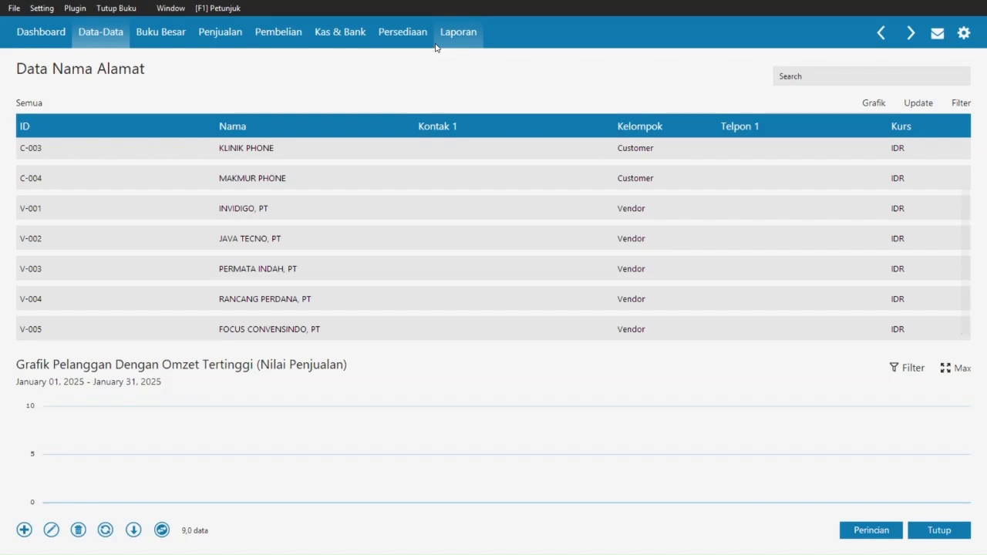
{"action": "key", "text": "alt+Tab"}
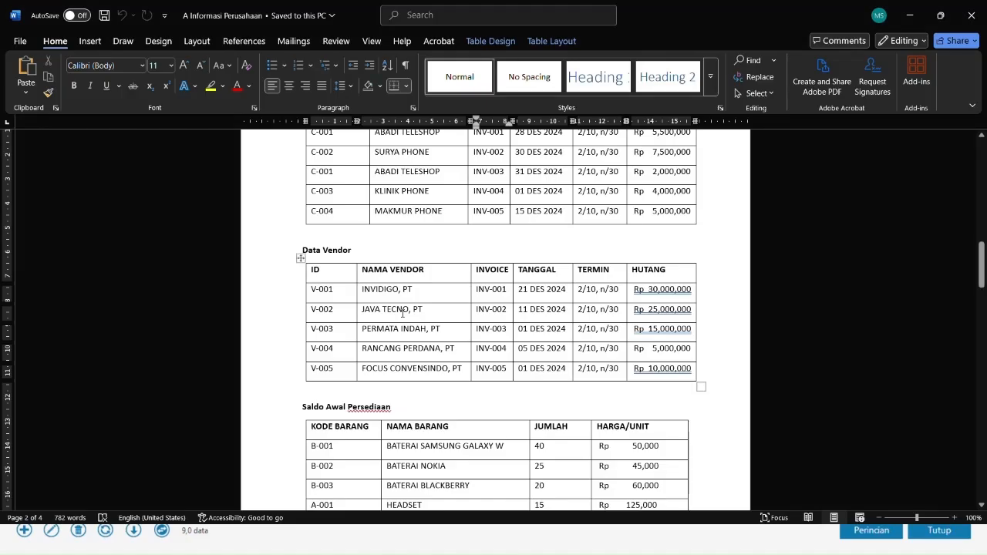
{"action": "scroll", "coordinate": [401, 314], "scroll_direction": "down", "scroll_amount": 5}
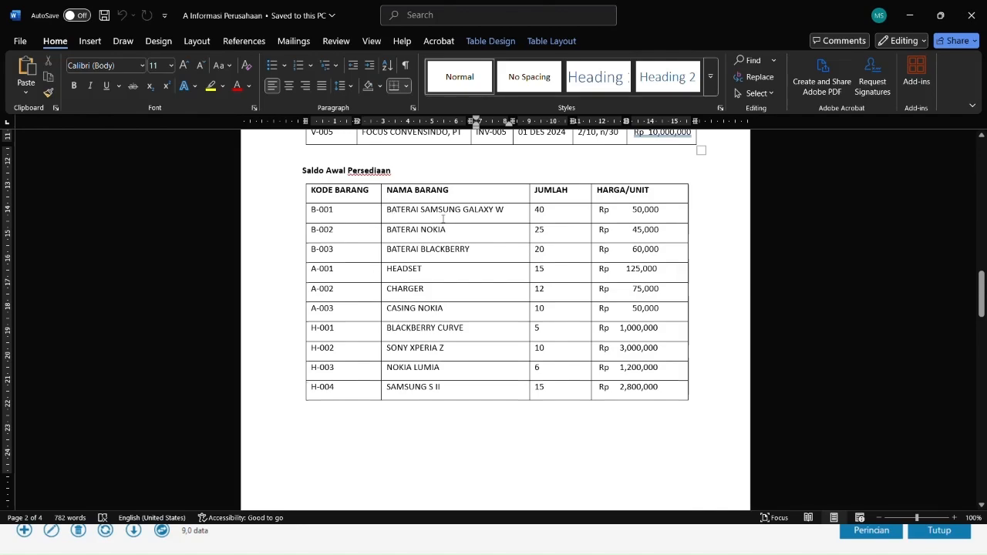
{"action": "key", "text": "alt+Tab"}
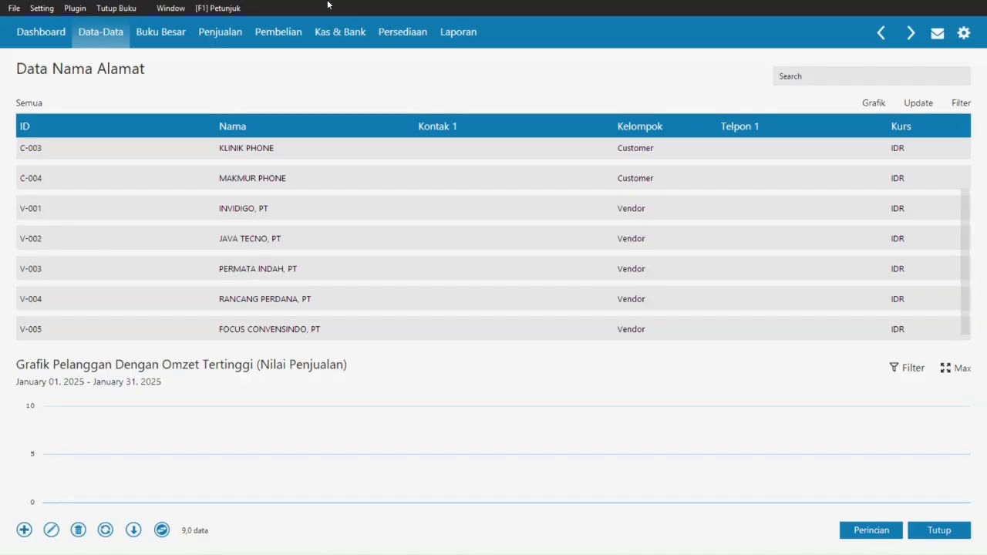
{"action": "key", "text": "Escape"}
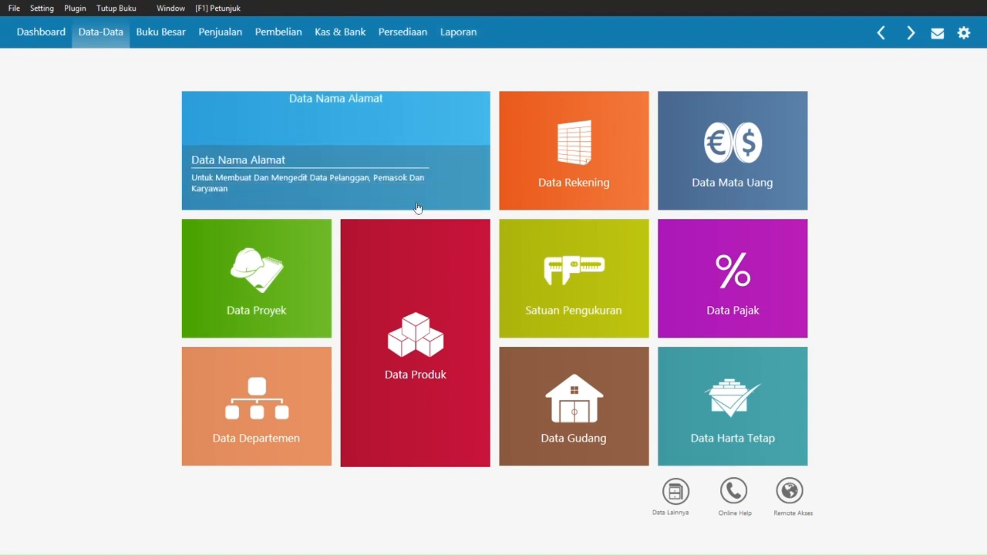
{"action": "mouse_move", "coordinate": [400, 461]}
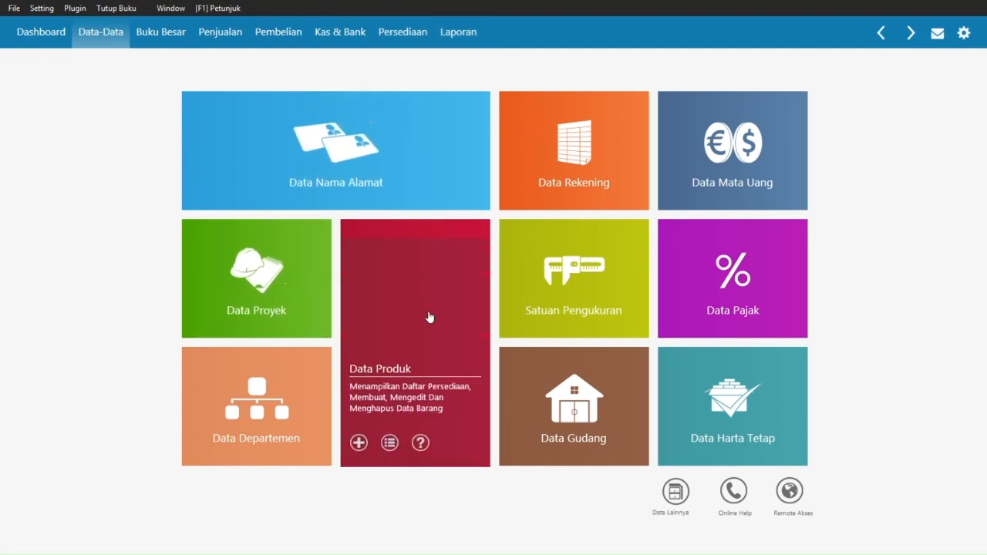
{"action": "left_click", "coordinate": [447, 267]}
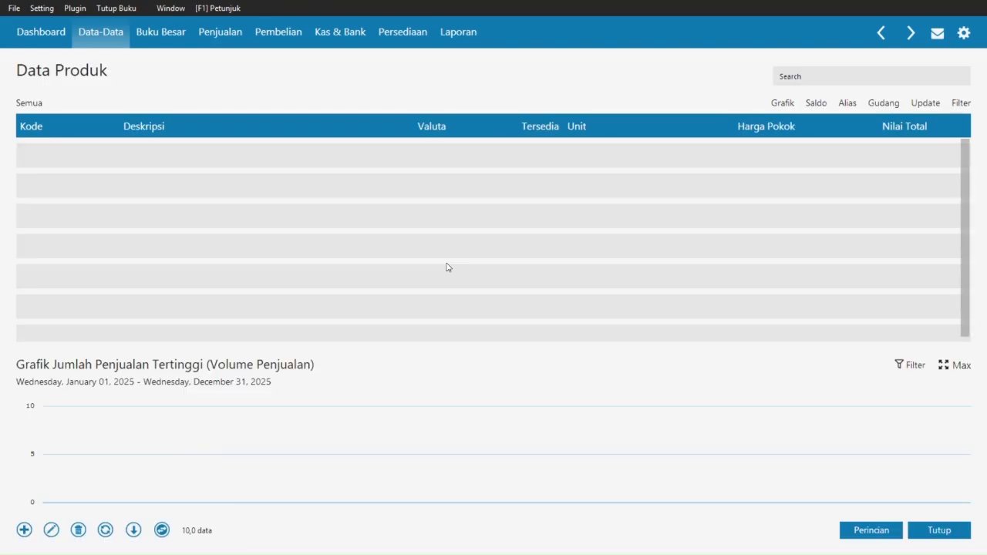
{"action": "left_click", "coordinate": [160, 531]}
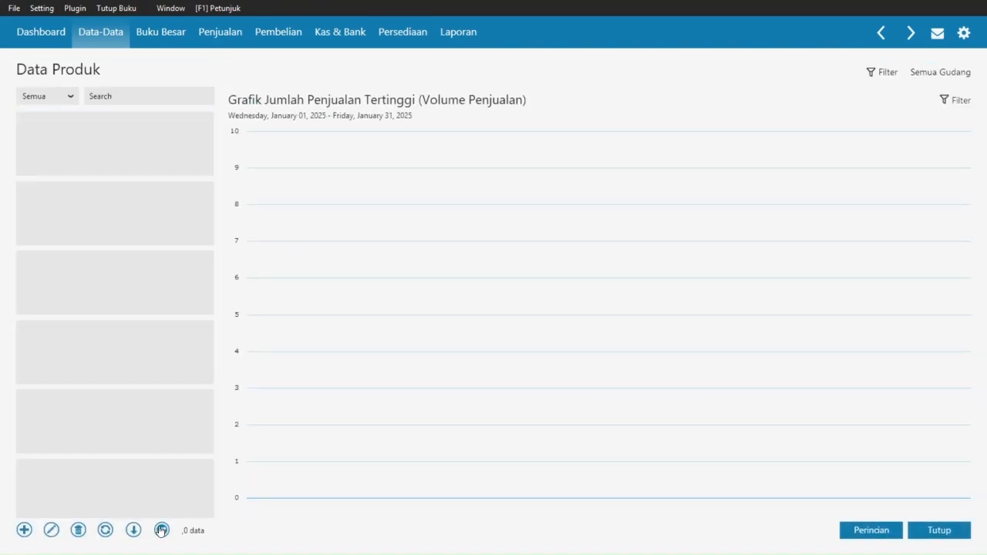
Step: Start a new Data Barang / Persediaan record and set its Kelompok Barang to BATERAI
{"action": "left_click", "coordinate": [23, 531]}
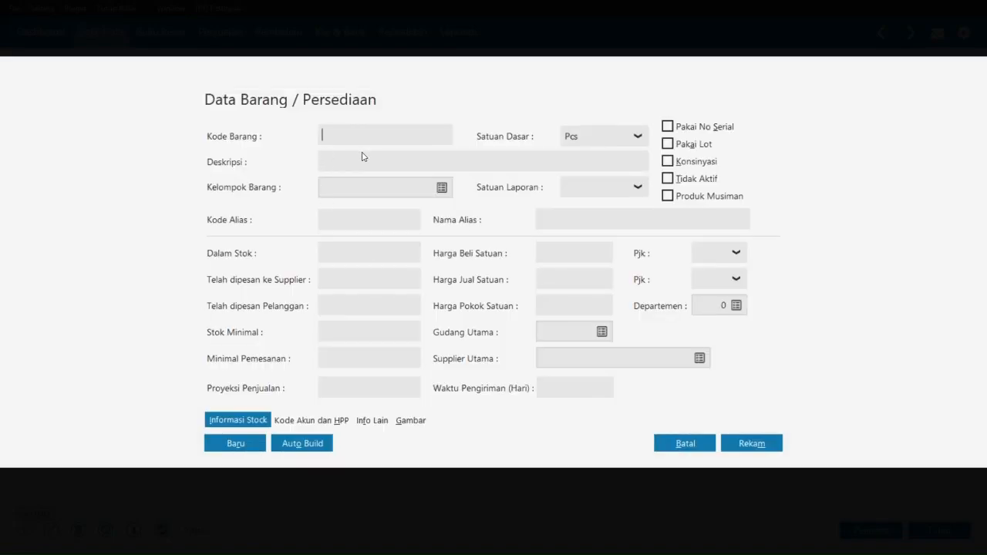
{"action": "key", "text": "alt+Tab"}
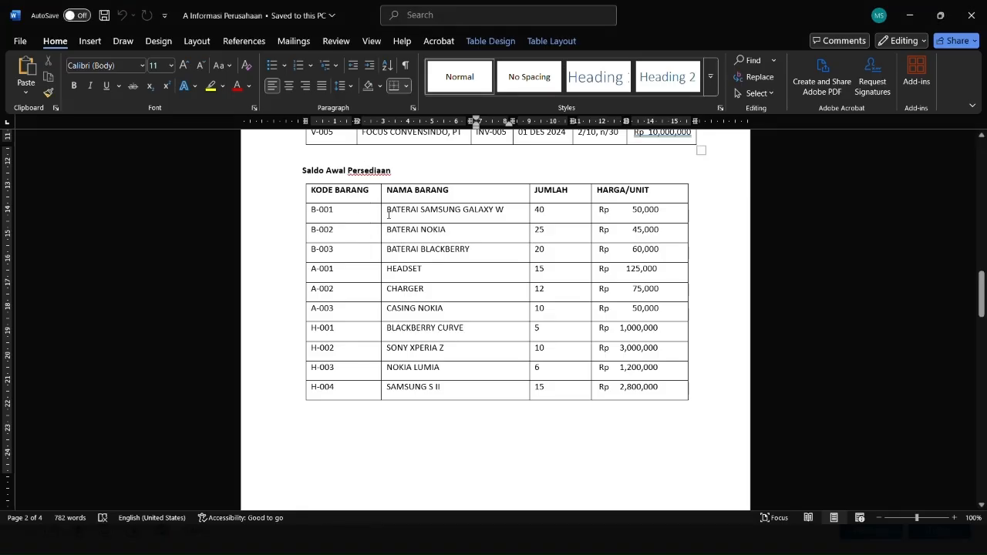
{"action": "key", "text": "alt+Tab"}
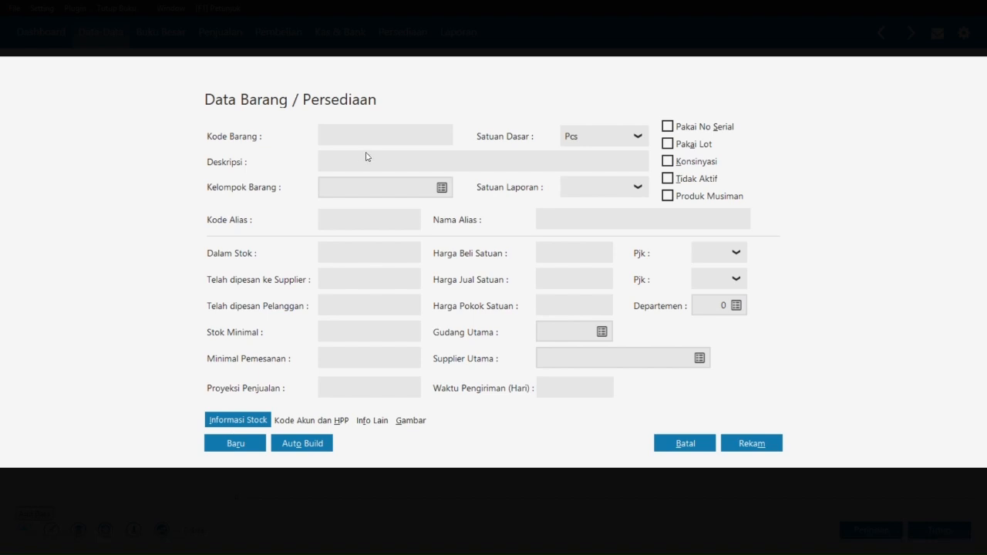
{"action": "left_click", "coordinate": [443, 189]}
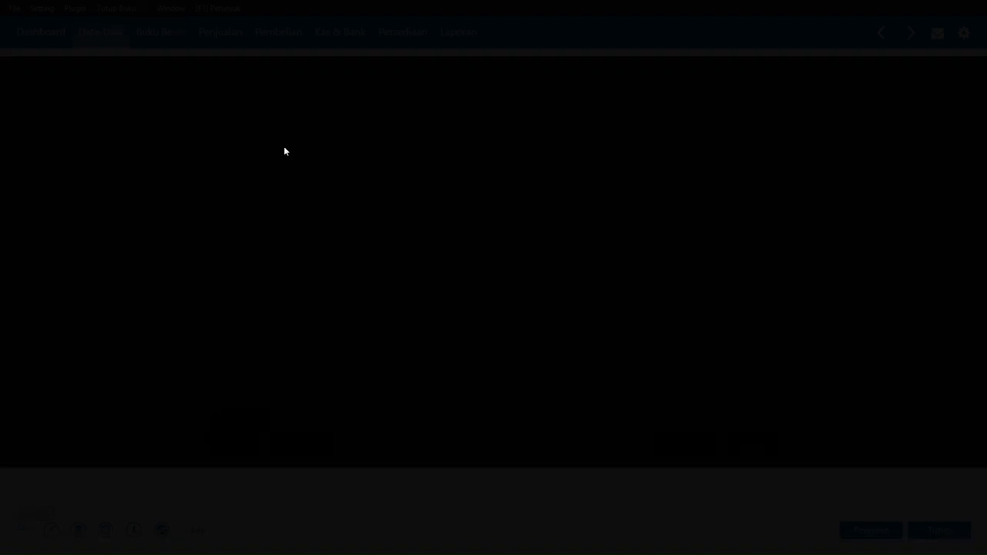
{"action": "left_click", "coordinate": [293, 224]}
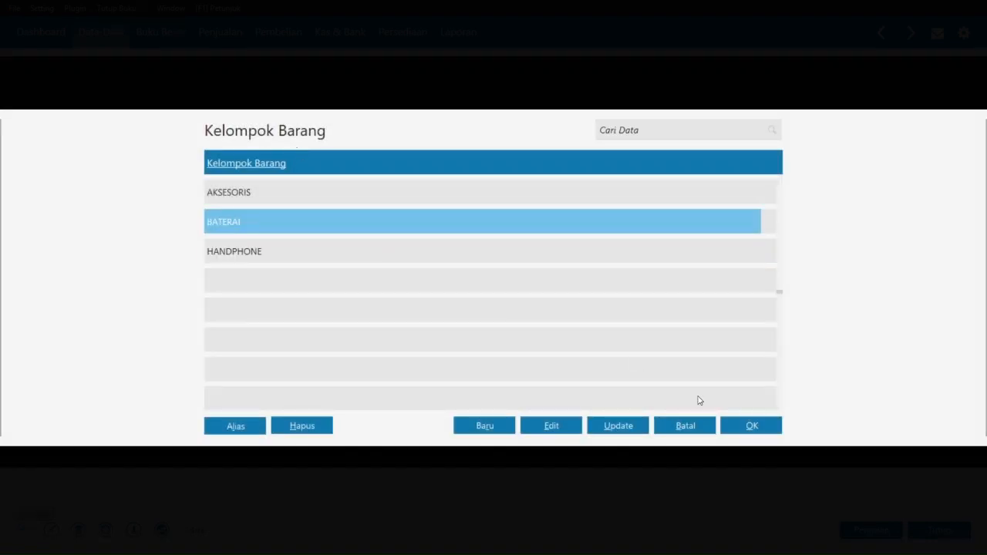
{"action": "left_click", "coordinate": [736, 426]}
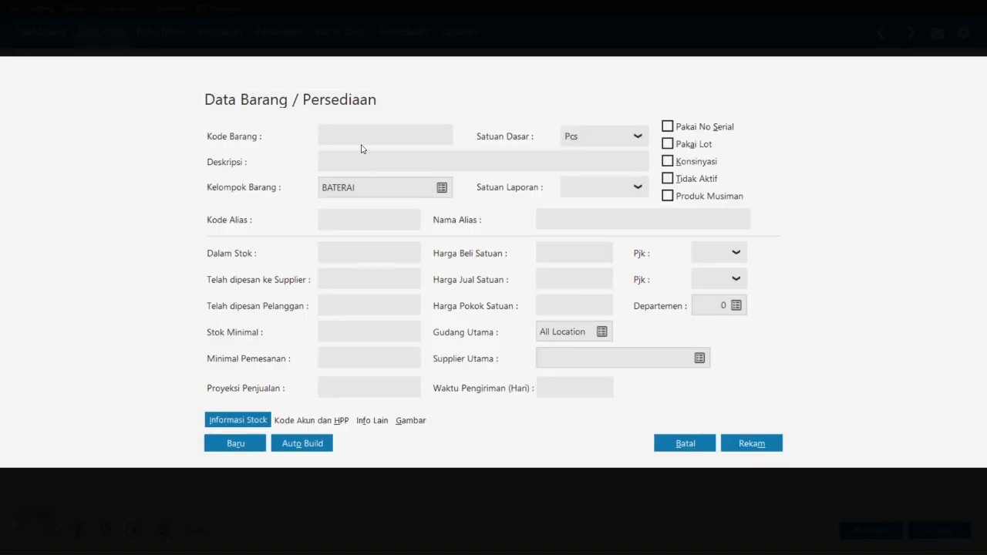
Step: Record the product with code B-001 and the description BATERAI SAMSUNG GALAXY W copied from Word, and show Data Produk as a table
{"action": "left_click", "coordinate": [359, 133]}
{"action": "key", "text": "alt+Tab"}
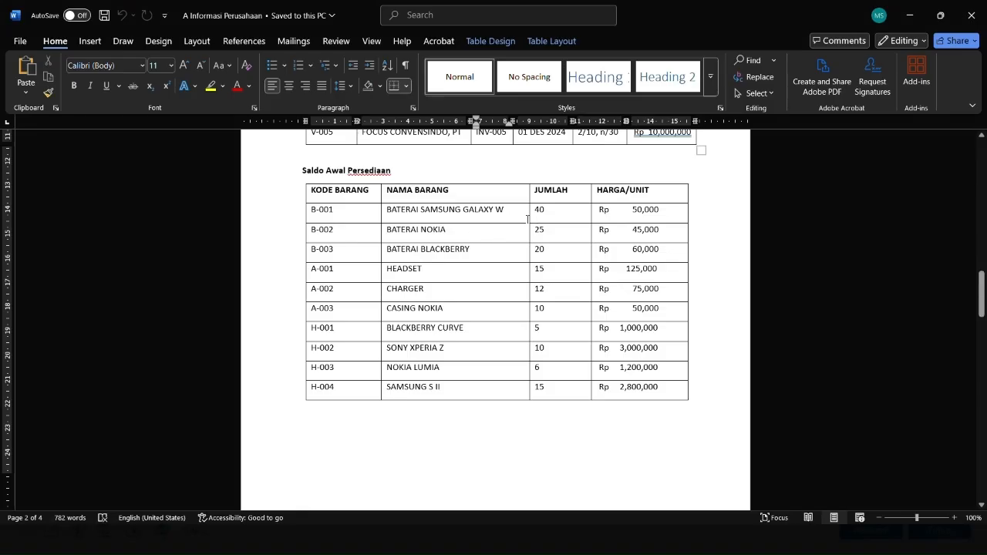
{"action": "left_click_drag", "start_coordinate": [496, 216], "coordinate": [387, 210]}
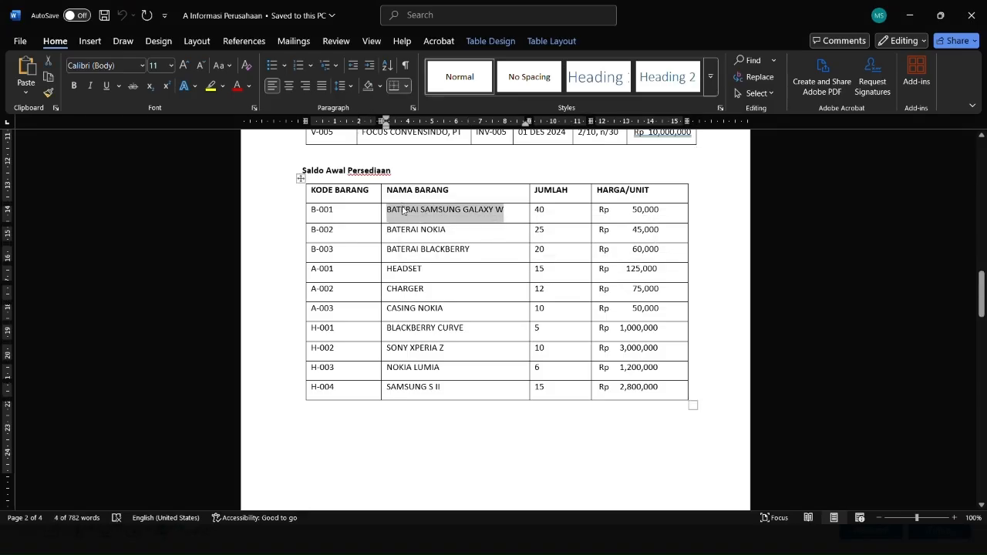
{"action": "key", "text": "ctrl+c"}
{"action": "key", "text": "alt+Tab"}
{"action": "key", "text": "ctrl+v"}
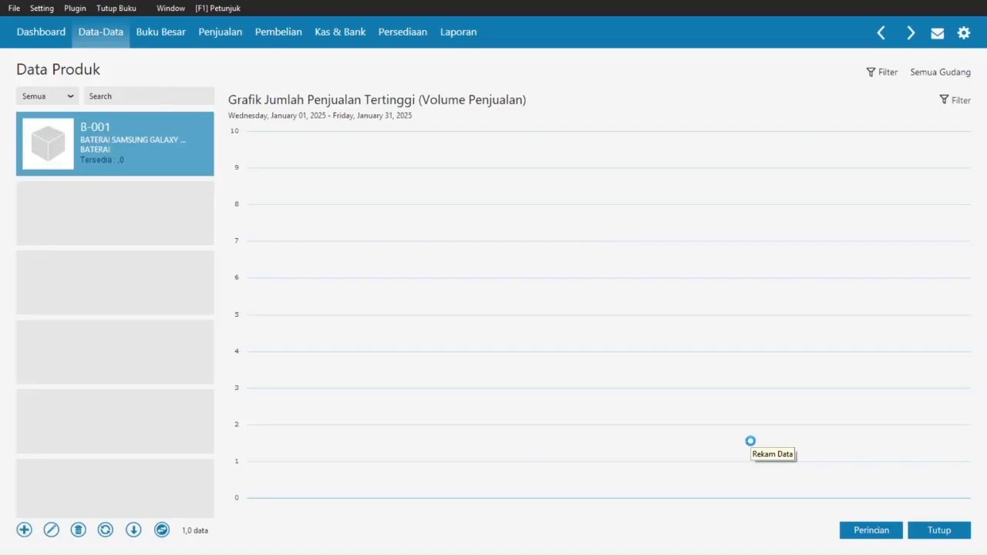
{"action": "left_click", "coordinate": [162, 528]}
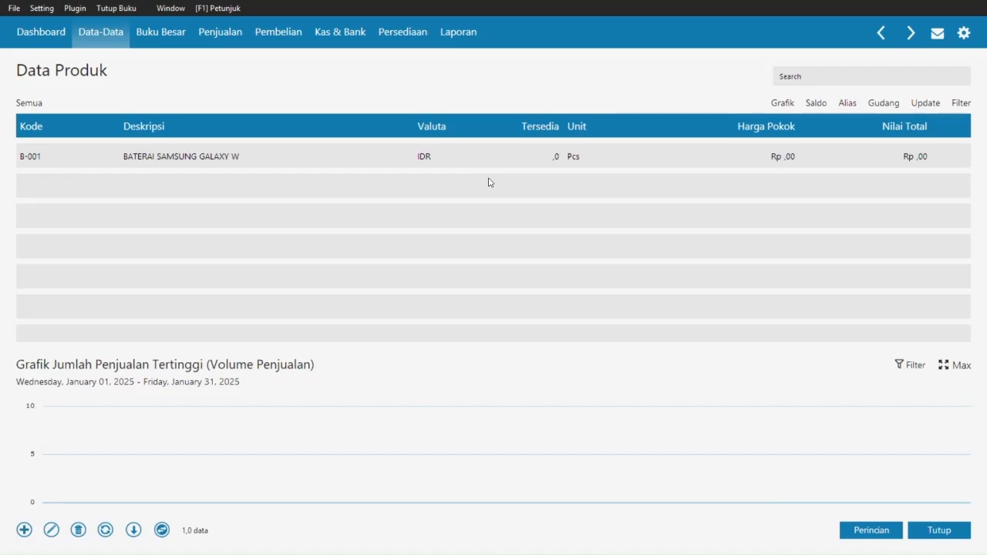
Step: Review the remaining products in Word's Saldo Awal Persediaan table, and start another product record in Zahir's Data Produk
{"action": "key", "text": "alt+Tab"}
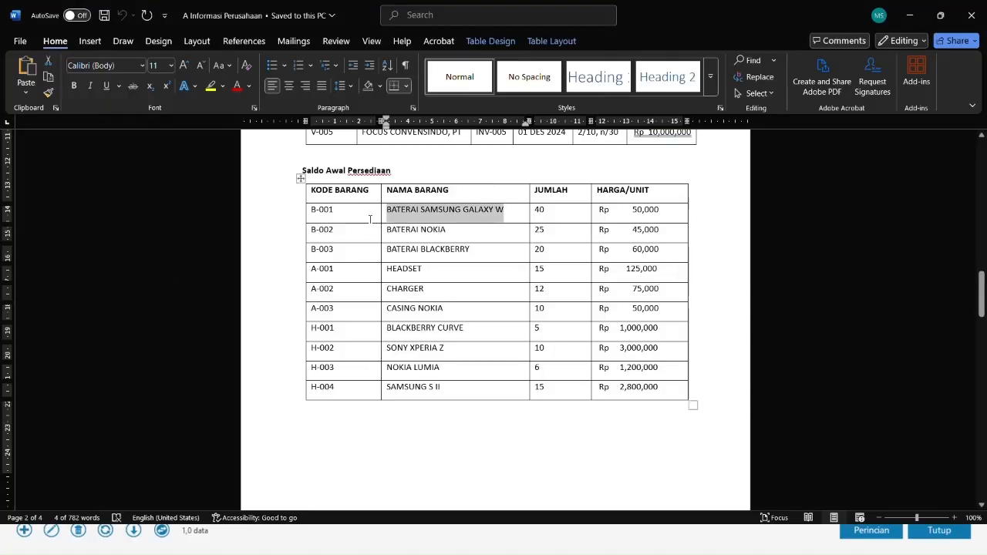
{"action": "scroll", "coordinate": [370, 219], "scroll_direction": "down", "scroll_amount": 1}
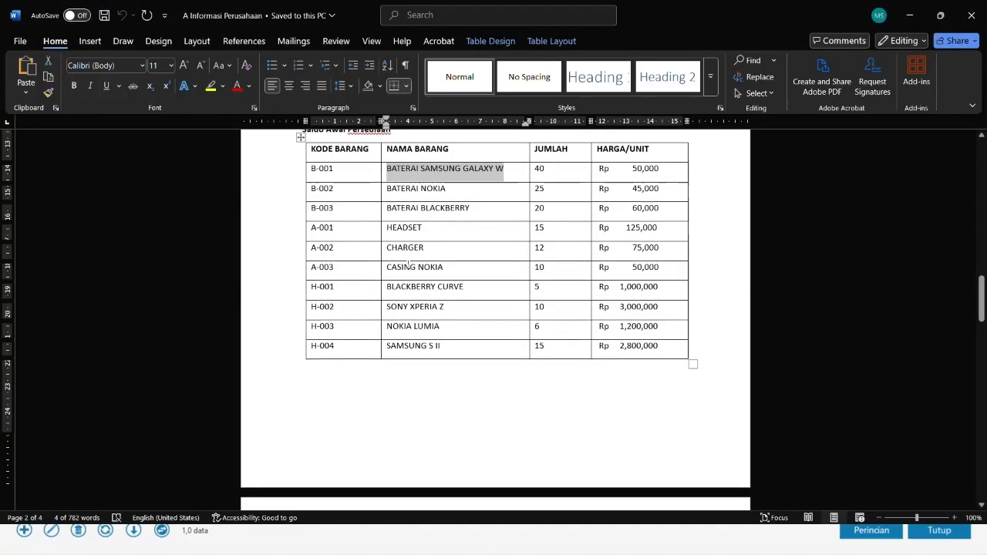
{"action": "scroll", "coordinate": [361, 176], "scroll_direction": "up", "scroll_amount": 1}
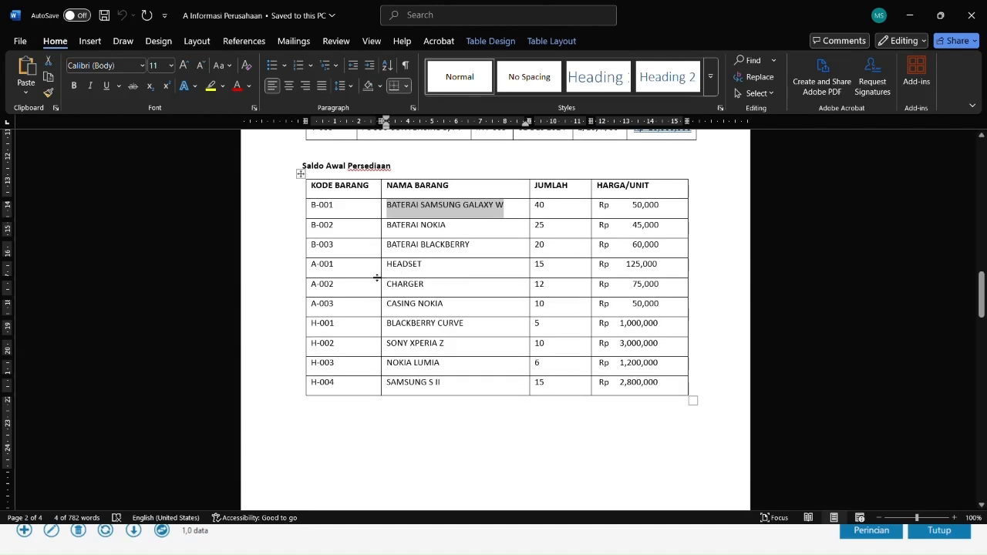
{"action": "scroll", "coordinate": [408, 332], "scroll_direction": "down", "scroll_amount": 4}
{"action": "scroll", "coordinate": [409, 332], "scroll_direction": "up", "scroll_amount": 1}
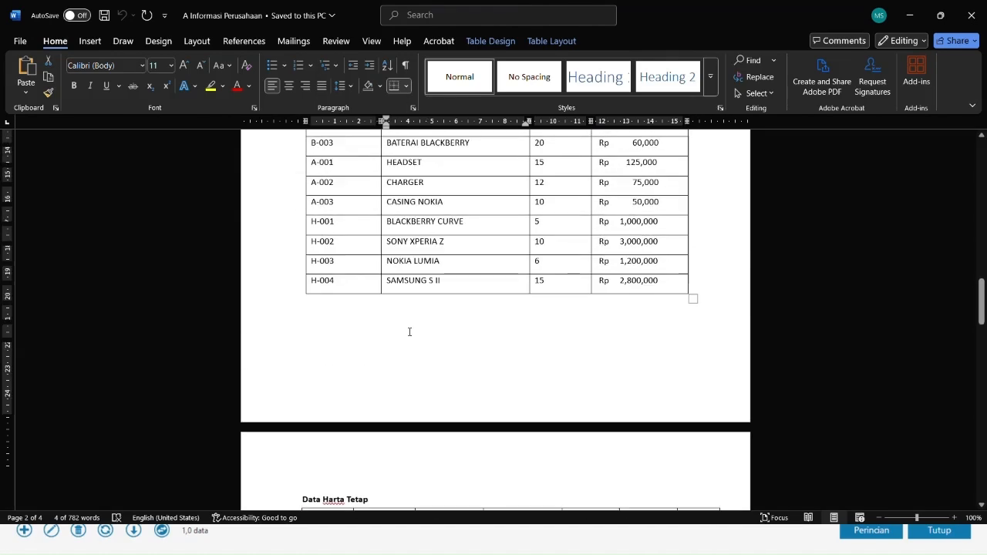
{"action": "scroll", "coordinate": [409, 331], "scroll_direction": "up", "scroll_amount": 3}
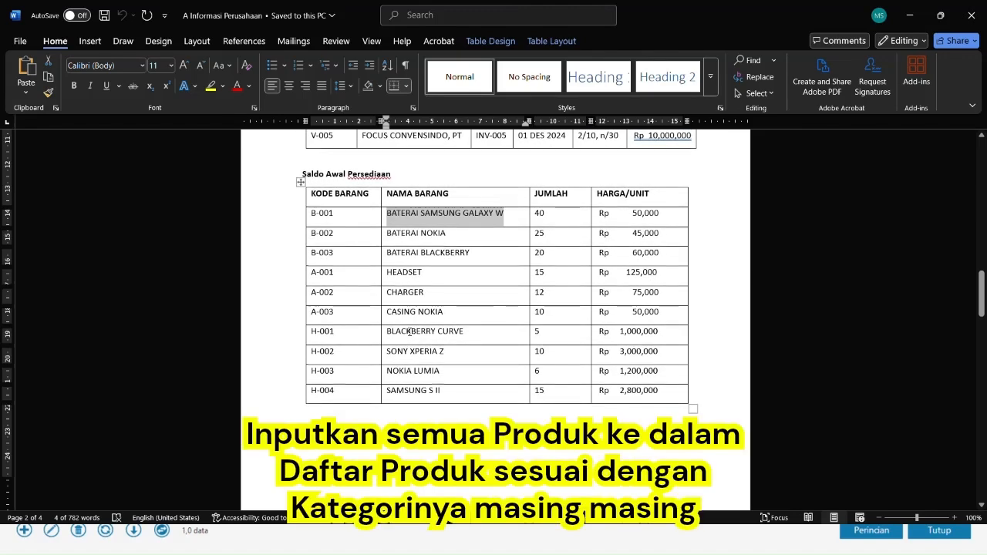
{"action": "key", "text": "alt+Tab"}
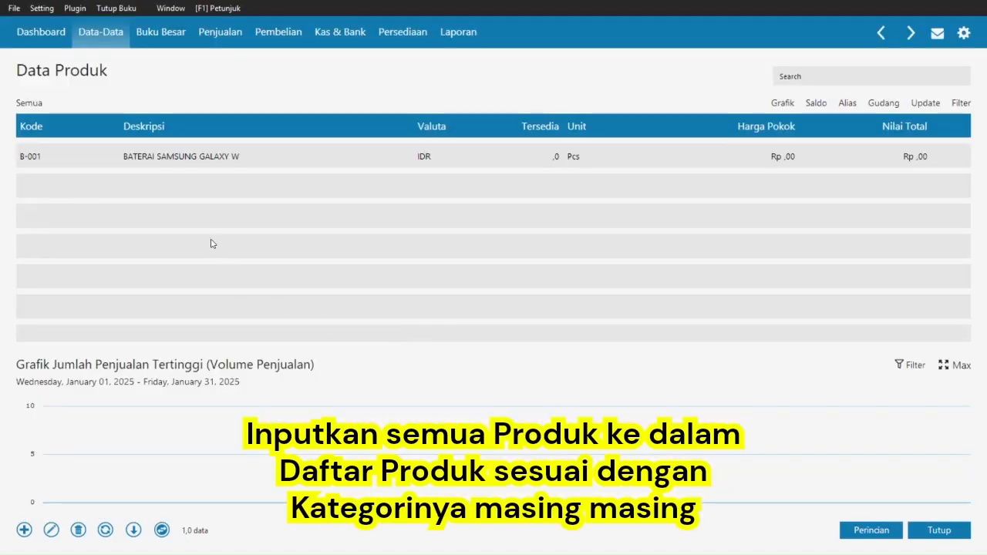
{"action": "left_click", "coordinate": [24, 530]}
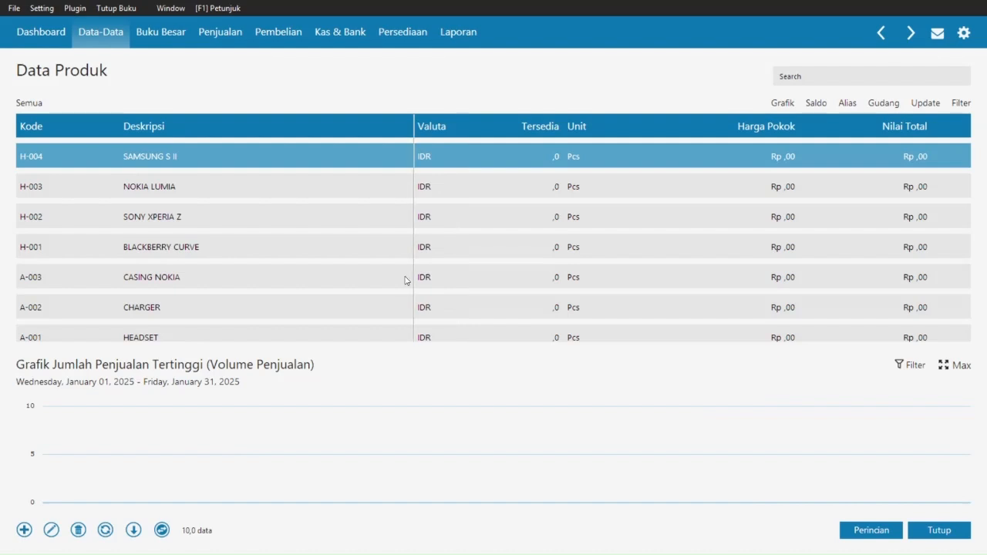
Step: Check the Data Produk list from H-004 down to B-001, and close the list
{"action": "scroll", "coordinate": [342, 210], "scroll_direction": "down", "scroll_amount": 9}
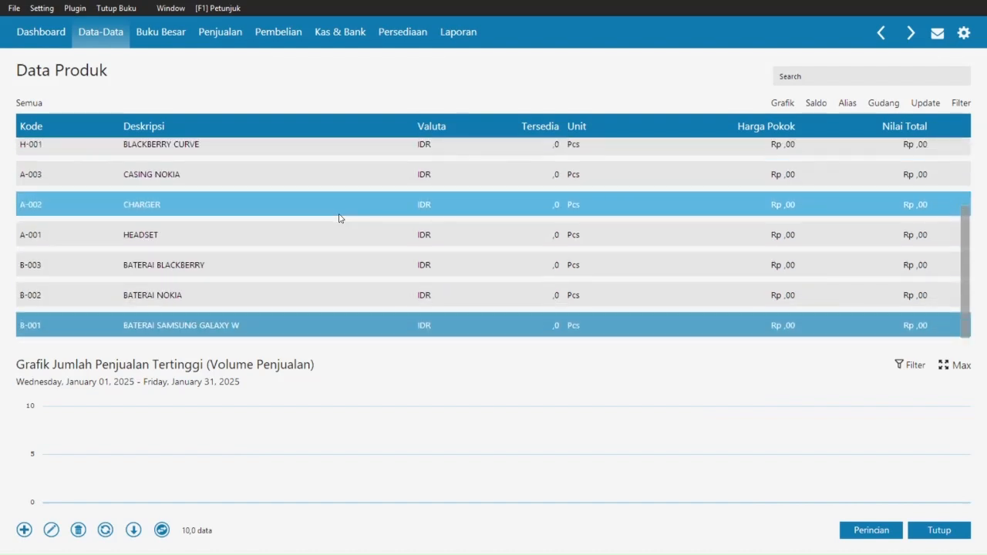
{"action": "scroll", "coordinate": [340, 218], "scroll_direction": "up", "scroll_amount": 2}
{"action": "scroll", "coordinate": [338, 218], "scroll_direction": "up", "scroll_amount": 4}
{"action": "scroll", "coordinate": [339, 216], "scroll_direction": "down", "scroll_amount": 6}
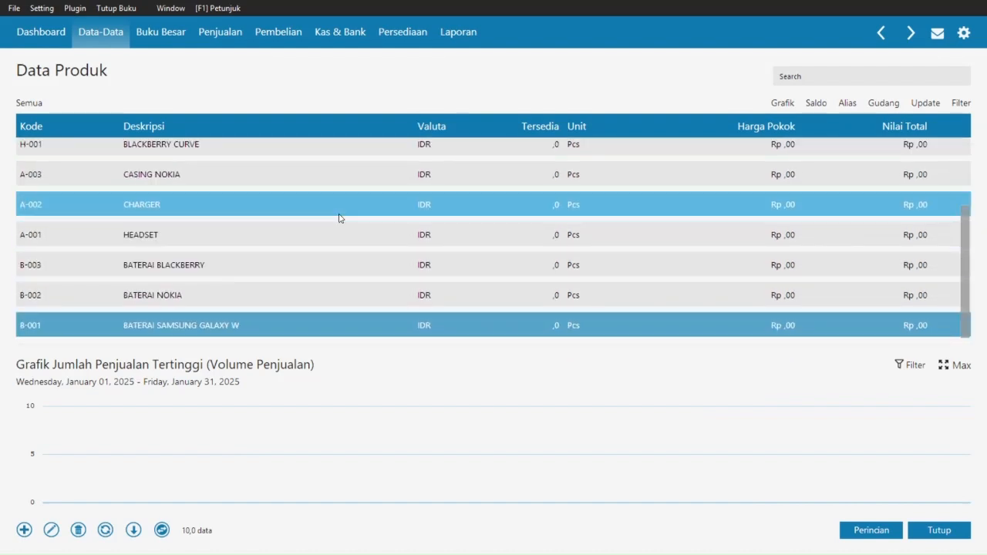
{"action": "scroll", "coordinate": [218, 262], "scroll_direction": "up", "scroll_amount": 9}
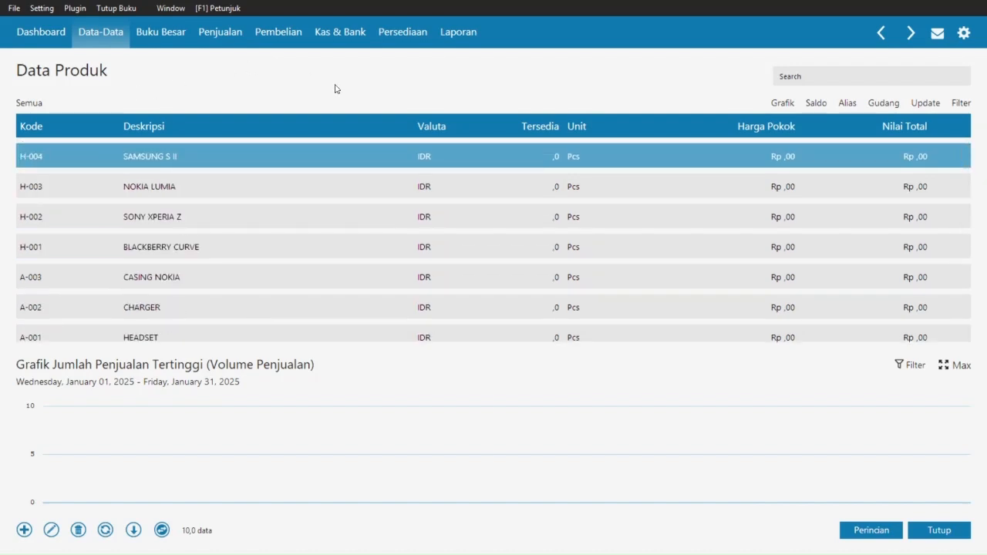
{"action": "left_click", "coordinate": [956, 535]}
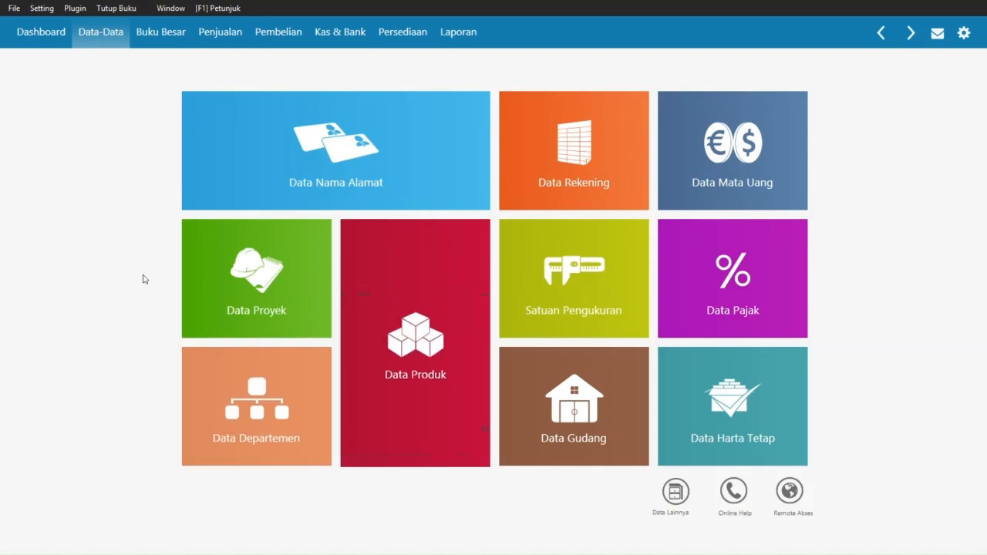
Step: Look at the Saldo Awal Persediaan table in Word, and open the inventory opening balance list in Zahir
{"action": "mouse_move", "coordinate": [290, 247]}
{"action": "key", "text": "alt+Tab"}
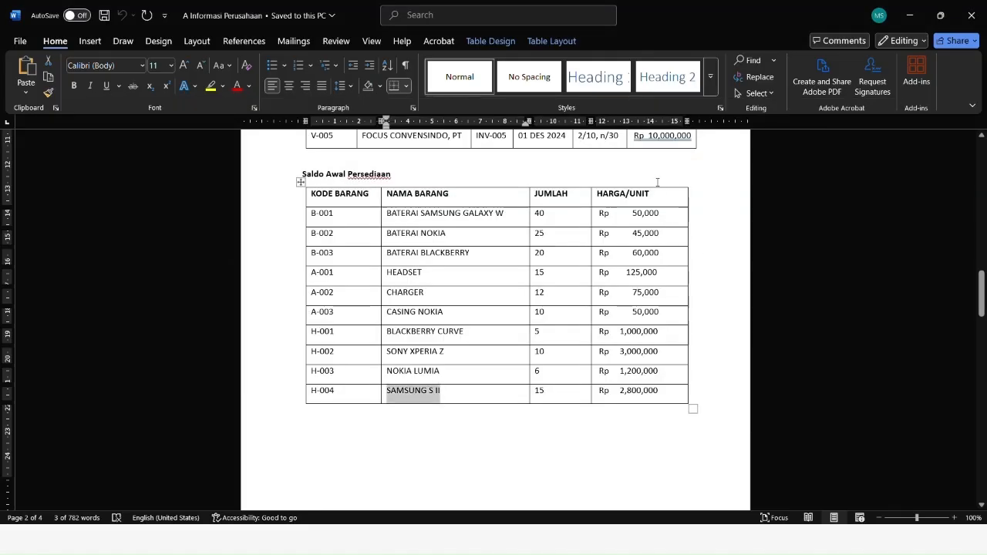
{"action": "key", "text": "alt+Tab"}
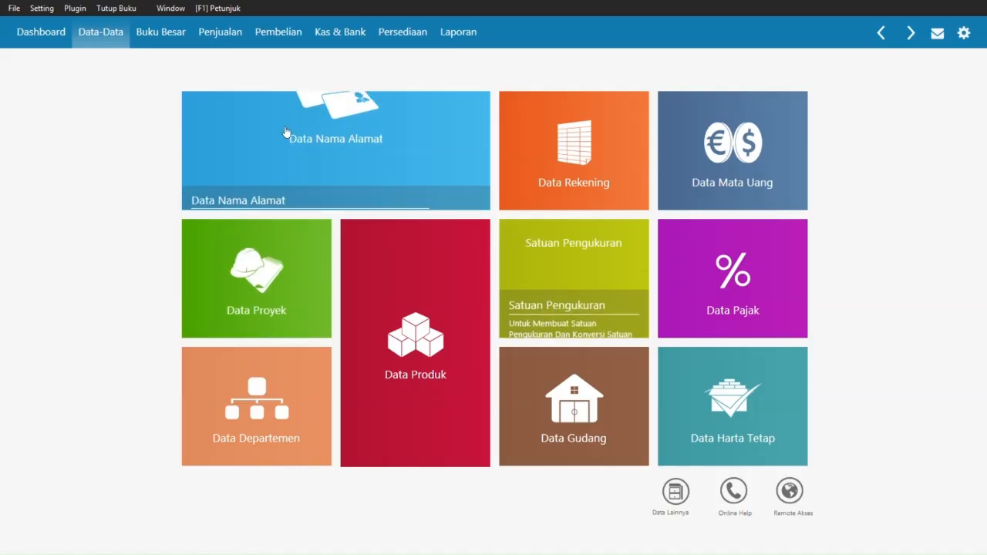
{"action": "left_click", "coordinate": [41, 9]}
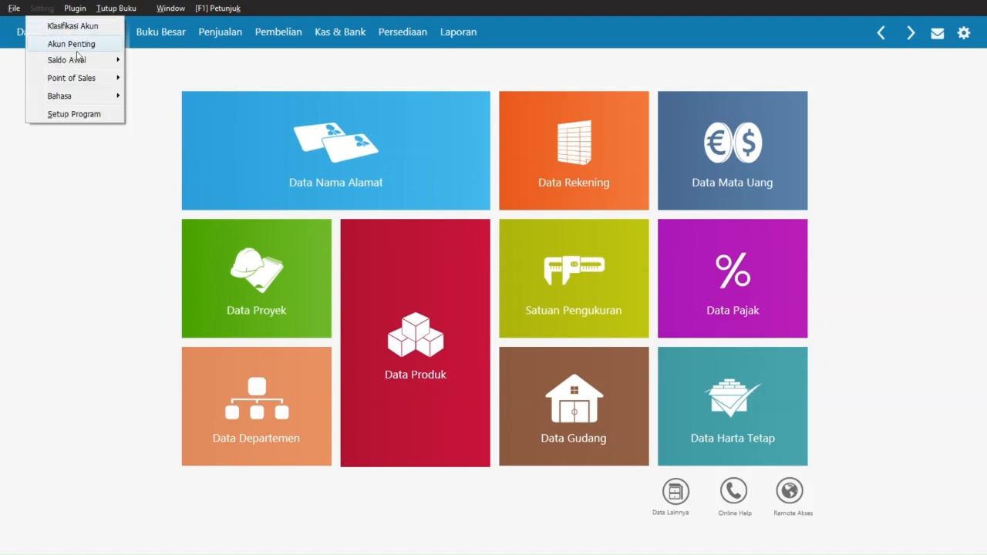
{"action": "mouse_move", "coordinate": [80, 62]}
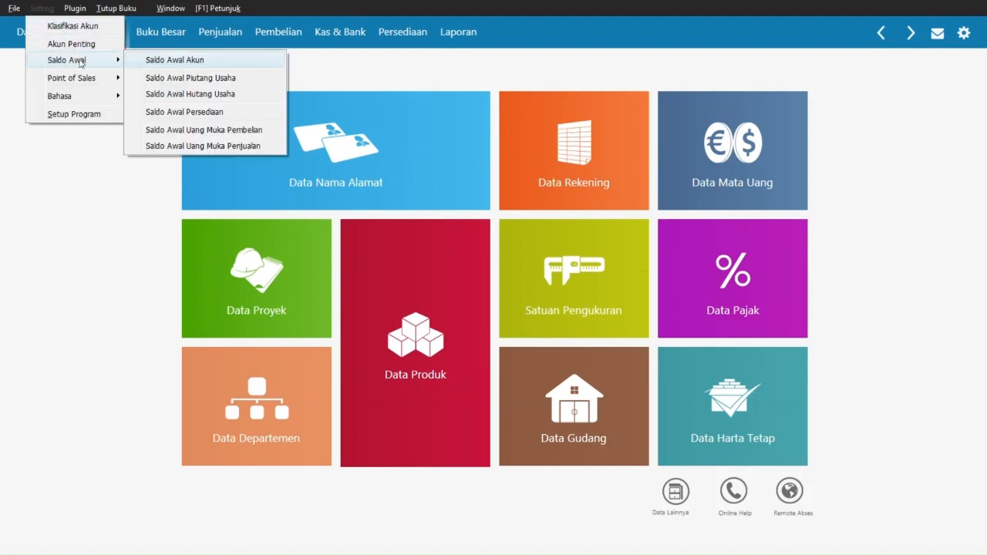
{"action": "left_click", "coordinate": [201, 112]}
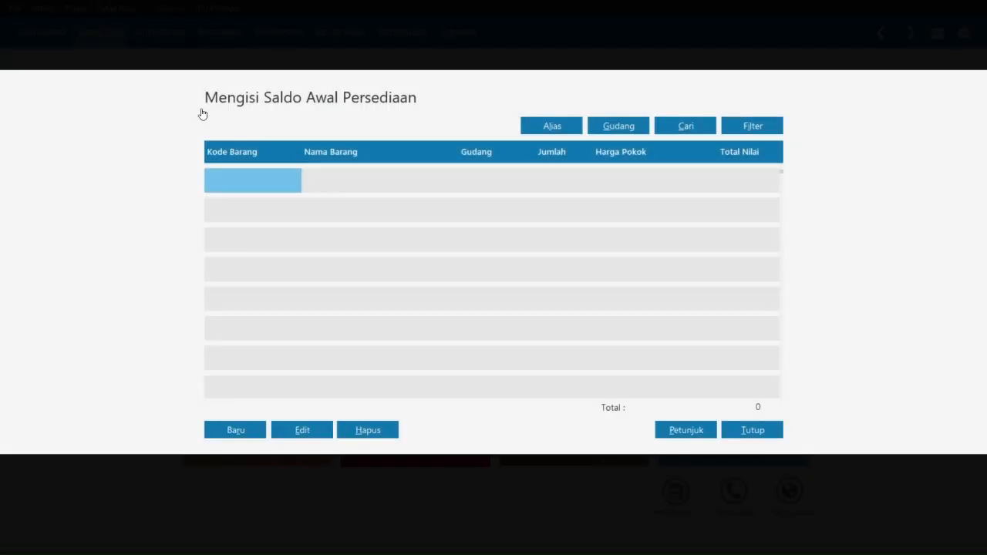
Step: Record an inventory opening balance for B-001 in Head Quarter with Stock Awal 40 and Harga Pokok Satuan 50000
{"action": "left_click", "coordinate": [223, 429]}
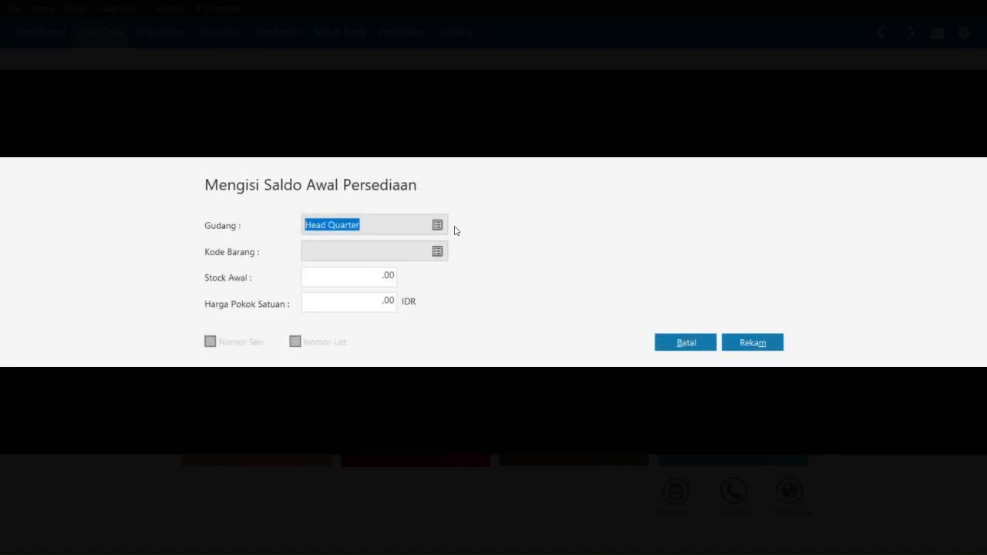
{"action": "left_click", "coordinate": [437, 252]}
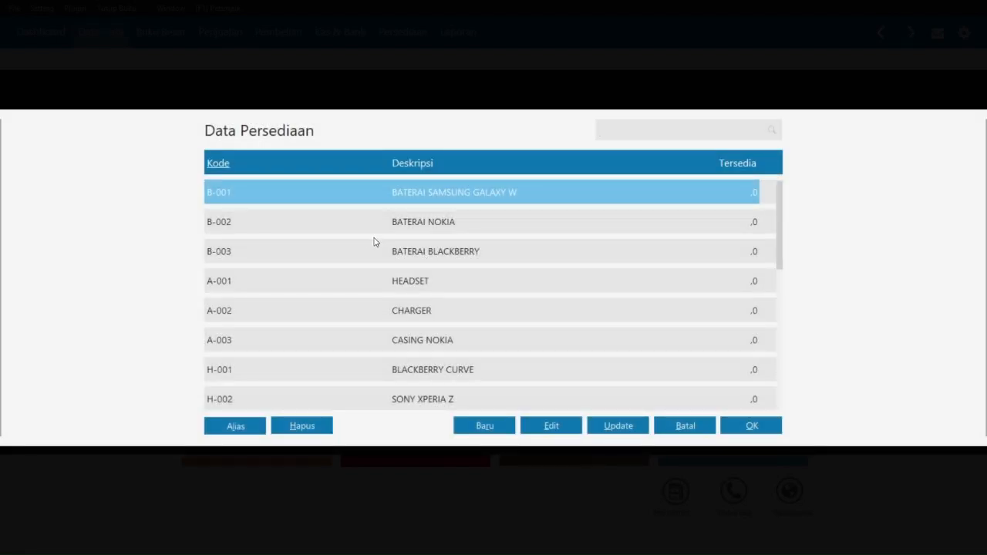
{"action": "left_click", "coordinate": [743, 426]}
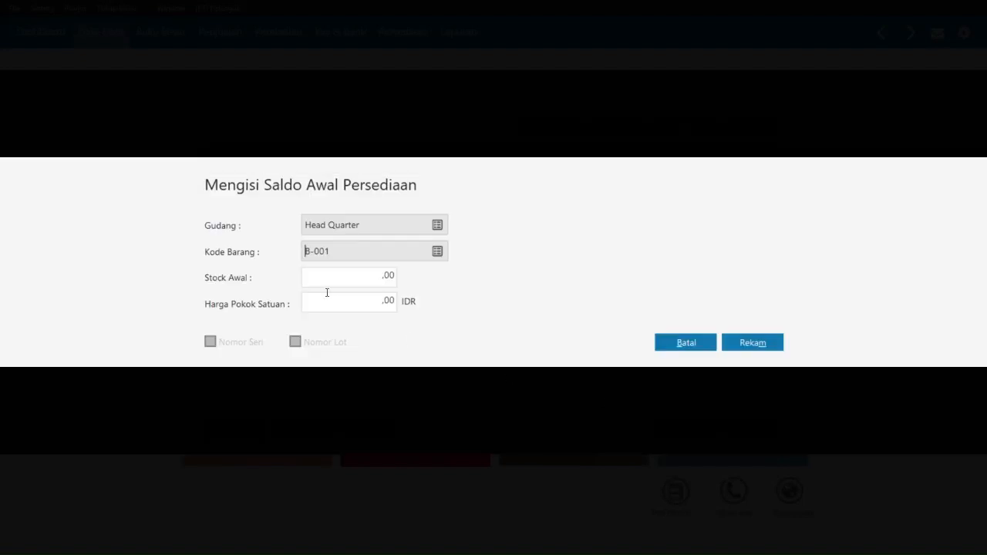
{"action": "key", "text": "Tab"}
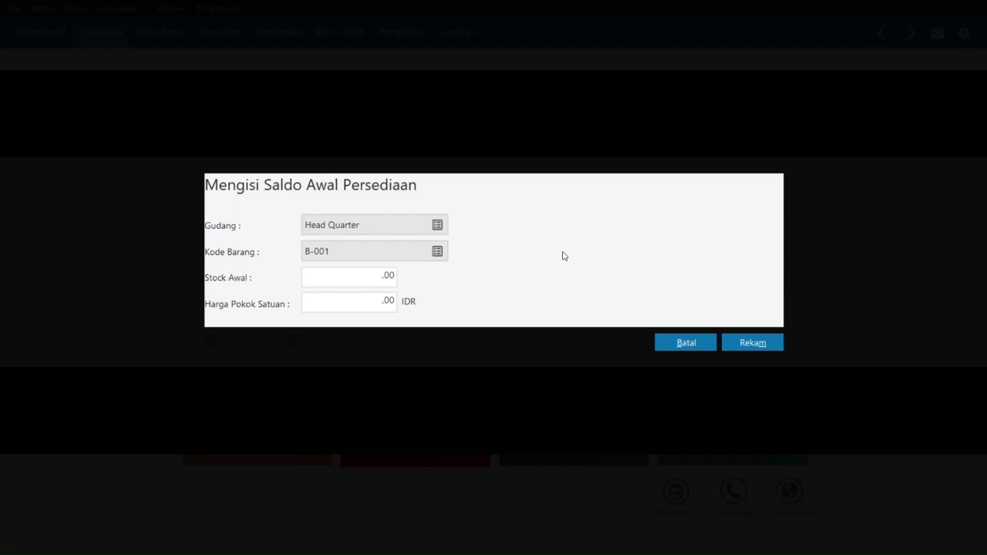
{"action": "type", "text": "40"}
{"action": "key", "text": "Tab"}
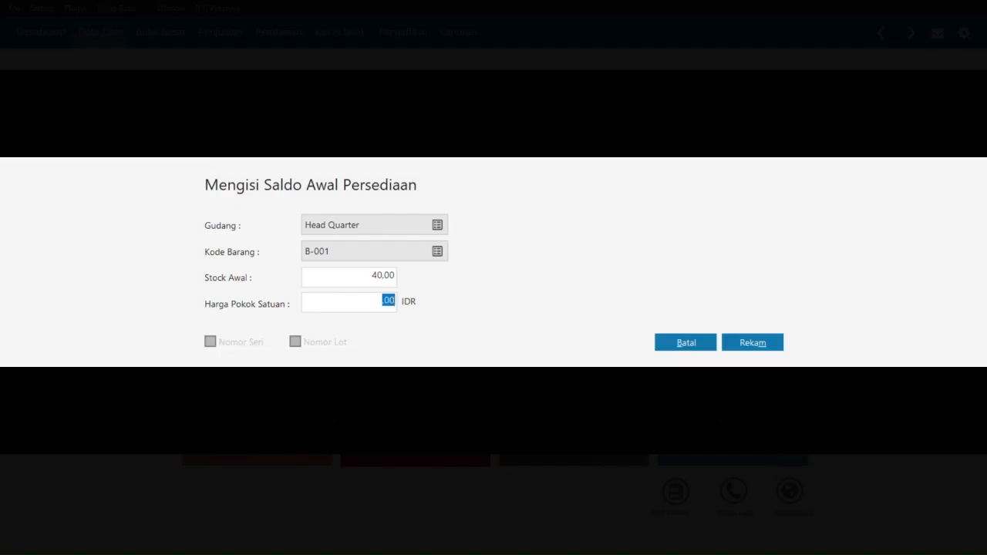
{"action": "type", "text": "50000"}
{"action": "left_click", "coordinate": [761, 345]}
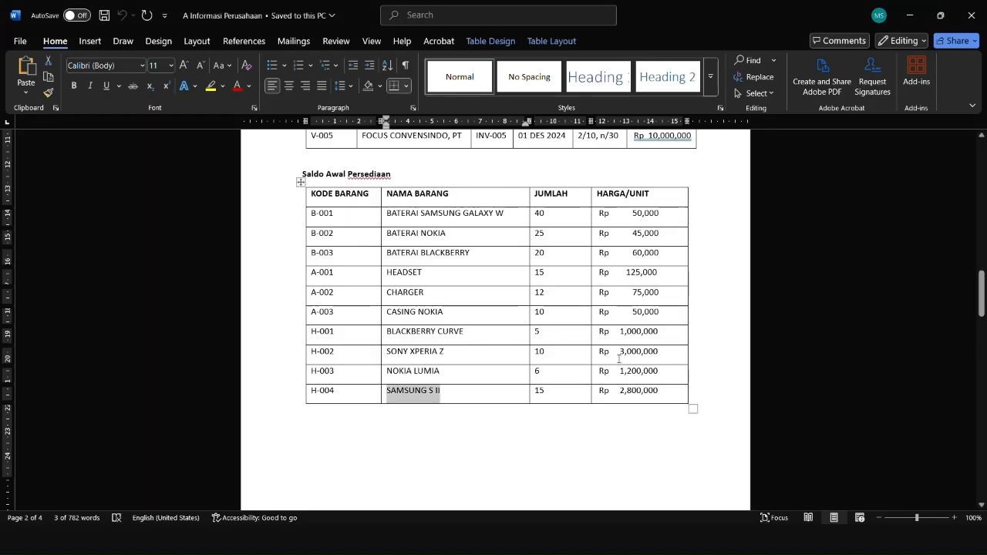
Step: Examine the JUMLAH and HARGA/UNIT values of all products in Word's Saldo Awal Persediaan table
{"action": "left_click", "coordinate": [552, 221]}
{"action": "left_click_drag", "start_coordinate": [553, 224], "coordinate": [663, 396]}
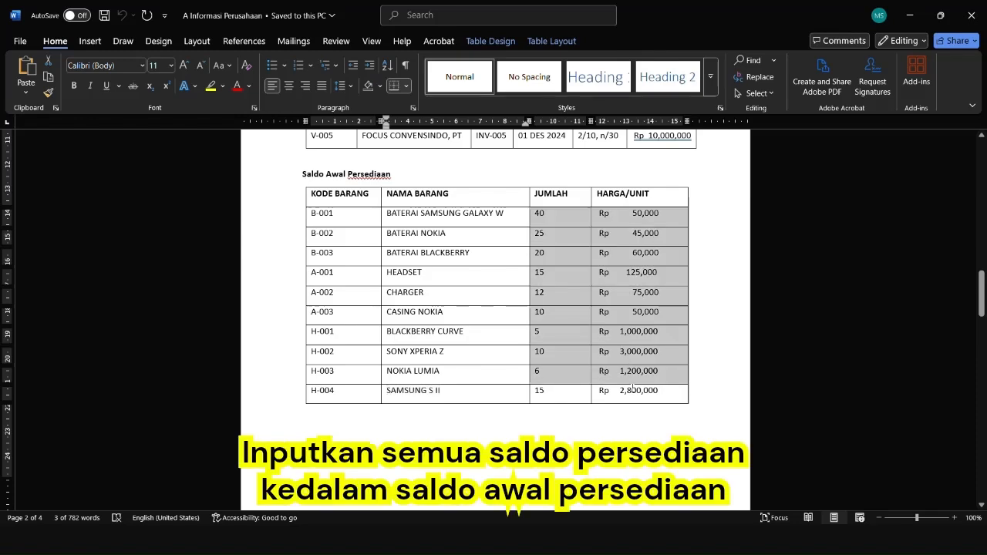
{"action": "left_click", "coordinate": [591, 426]}
{"action": "scroll", "coordinate": [590, 422], "scroll_direction": "down", "scroll_amount": 1}
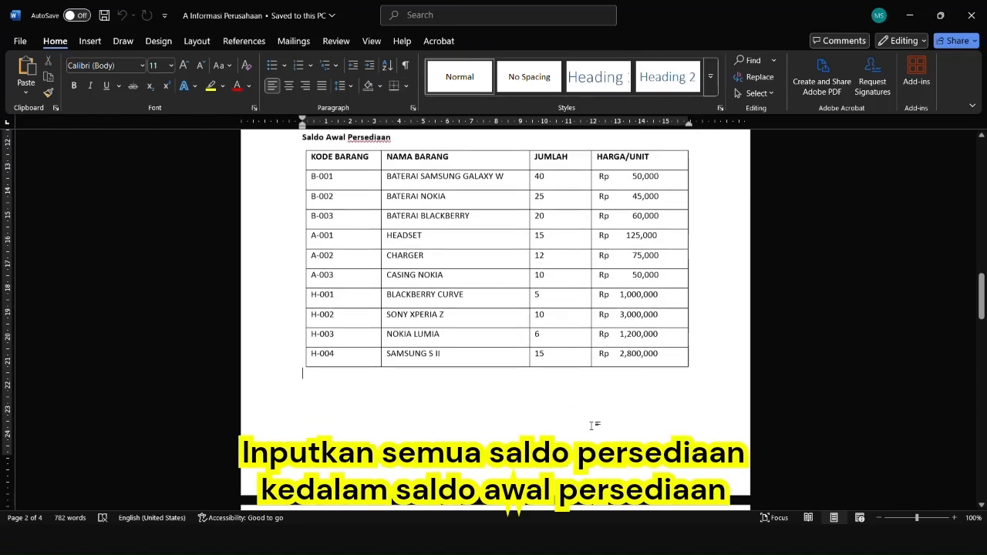
{"action": "scroll", "coordinate": [590, 423], "scroll_direction": "up", "scroll_amount": 2}
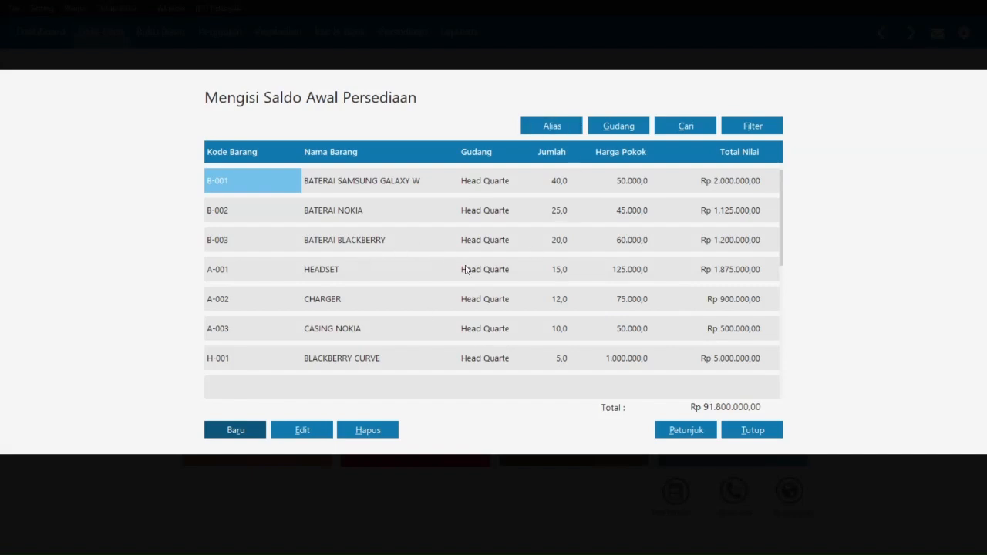
Step: Check the quantities, unit costs and totals of all products in the Mengisi Saldo Awal Persediaan list
{"action": "scroll", "coordinate": [584, 317], "scroll_direction": "down", "scroll_amount": 1}
{"action": "left_click", "coordinate": [581, 322]}
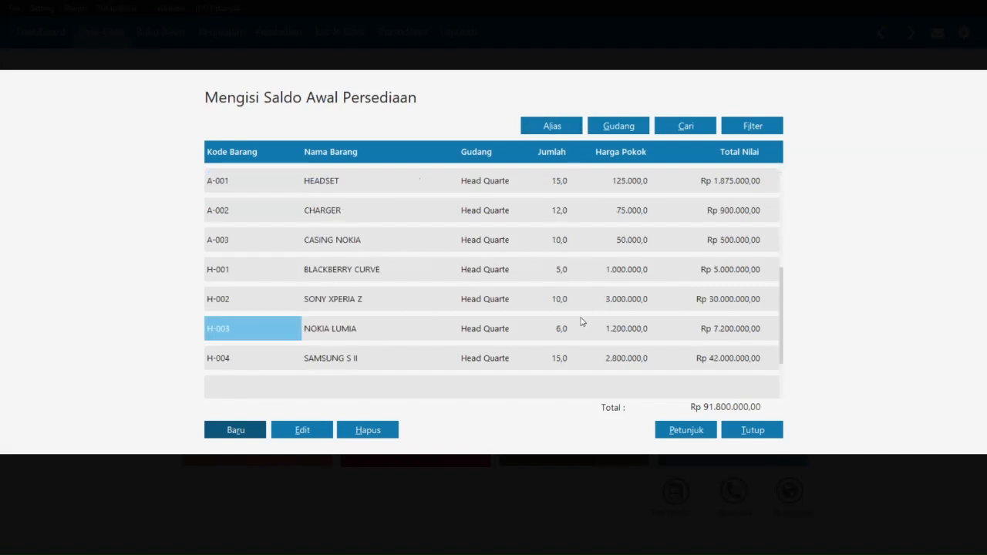
{"action": "scroll", "coordinate": [582, 321], "scroll_direction": "up", "scroll_amount": 3}
{"action": "scroll", "coordinate": [582, 321], "scroll_direction": "down", "scroll_amount": 3}
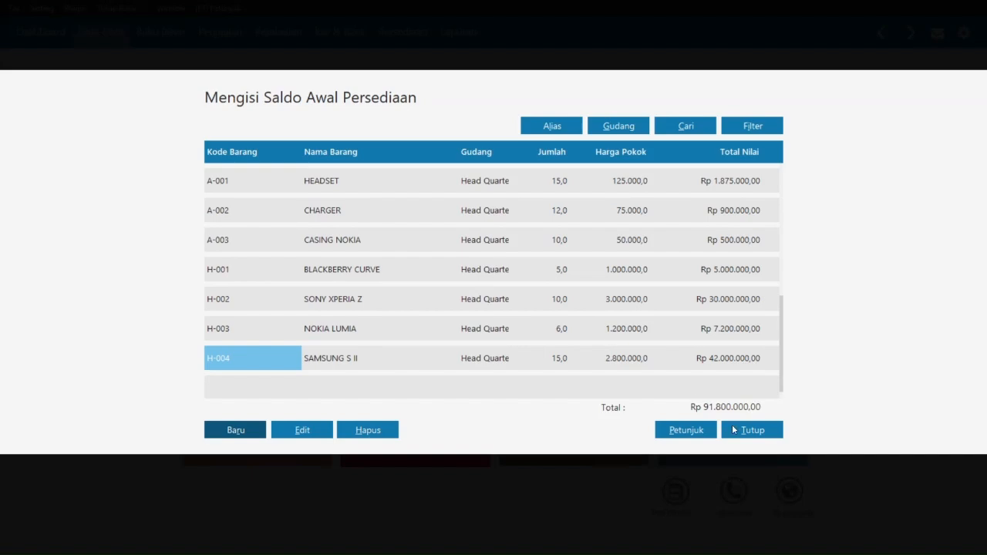
Step: Close the inventory opening balances, accept recalculating the ending stock balances, and close the Hitung Ulang Saldo Akhir Persediaan window
{"action": "left_click", "coordinate": [754, 433]}
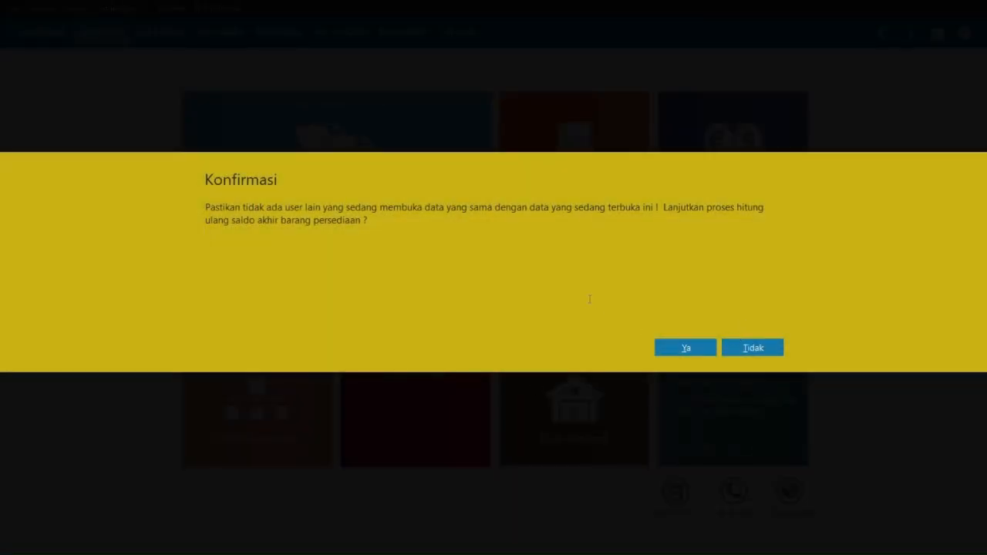
{"action": "left_click", "coordinate": [684, 347]}
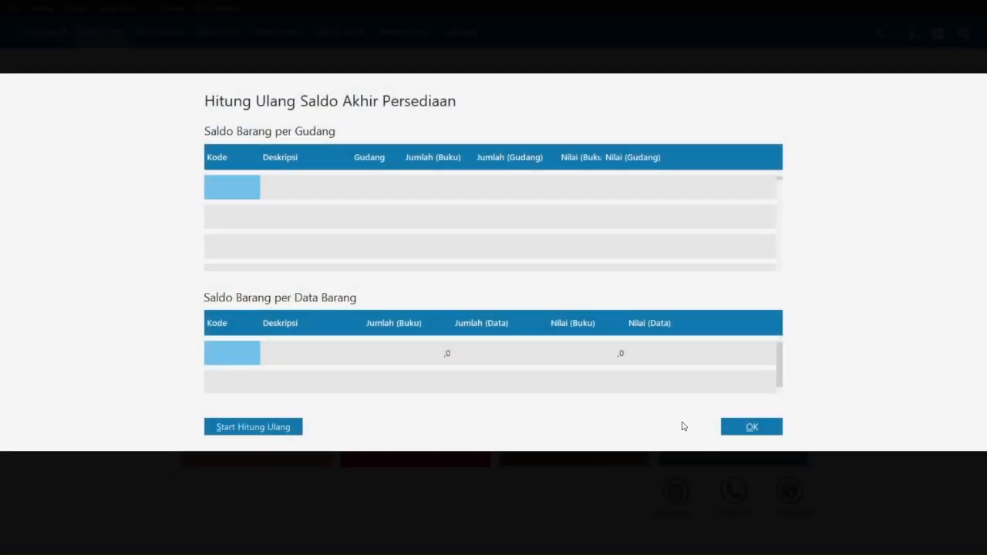
{"action": "left_click", "coordinate": [754, 426]}
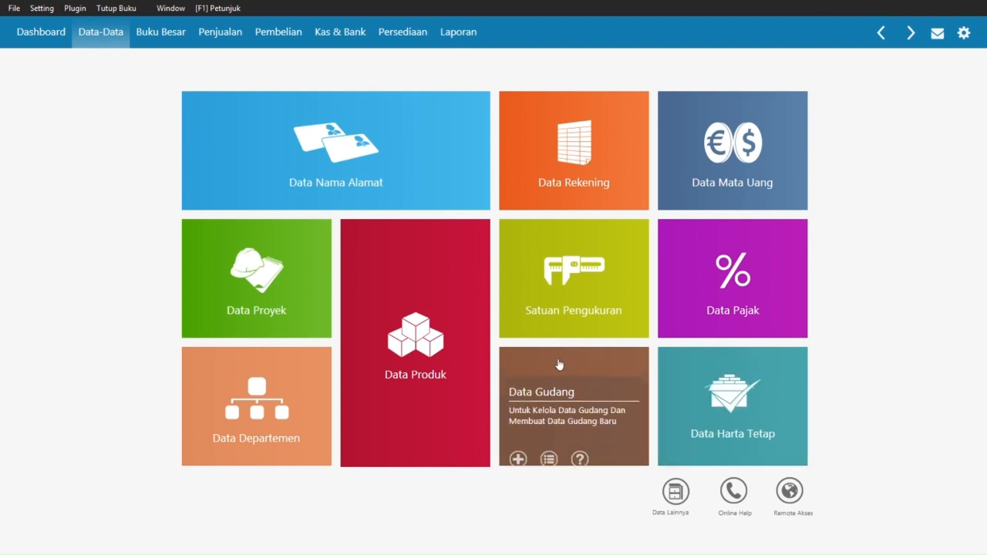
Step: Recheck the recorded inventory opening balances, close them without recalculating ending stock, and switch to the Word document
{"action": "mouse_move", "coordinate": [205, 137]}
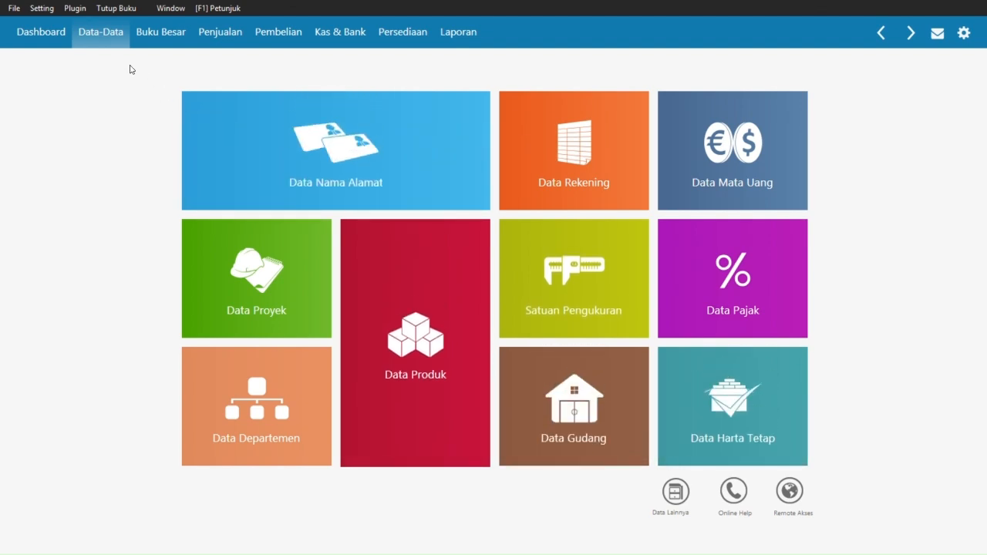
{"action": "left_click", "coordinate": [41, 8]}
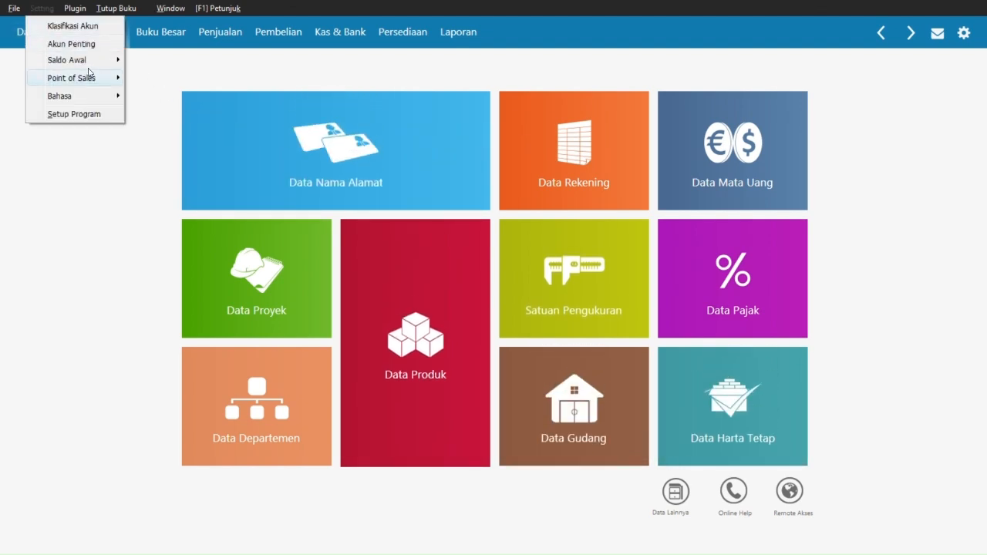
{"action": "mouse_move", "coordinate": [108, 60]}
{"action": "left_click", "coordinate": [226, 113]}
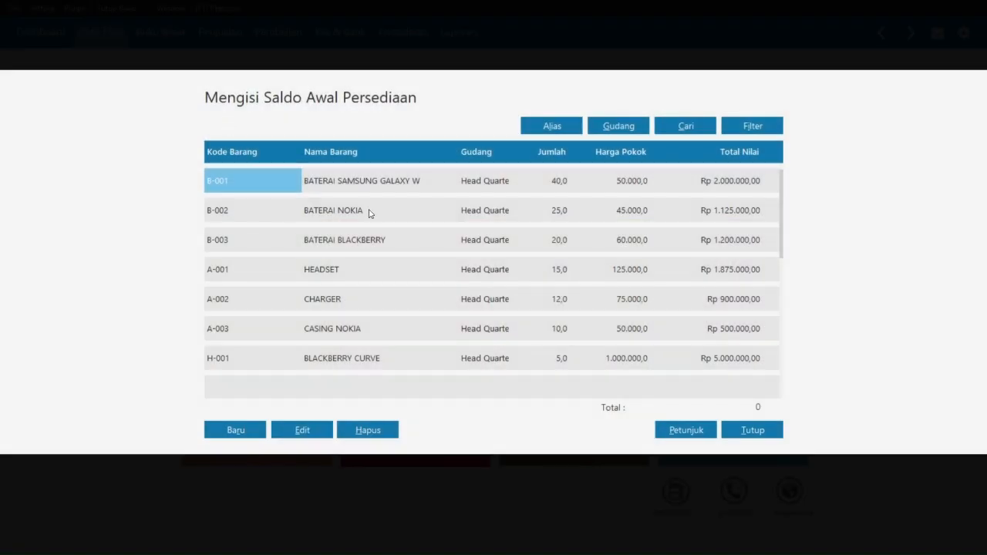
{"action": "left_click", "coordinate": [436, 243]}
{"action": "left_click", "coordinate": [740, 426]}
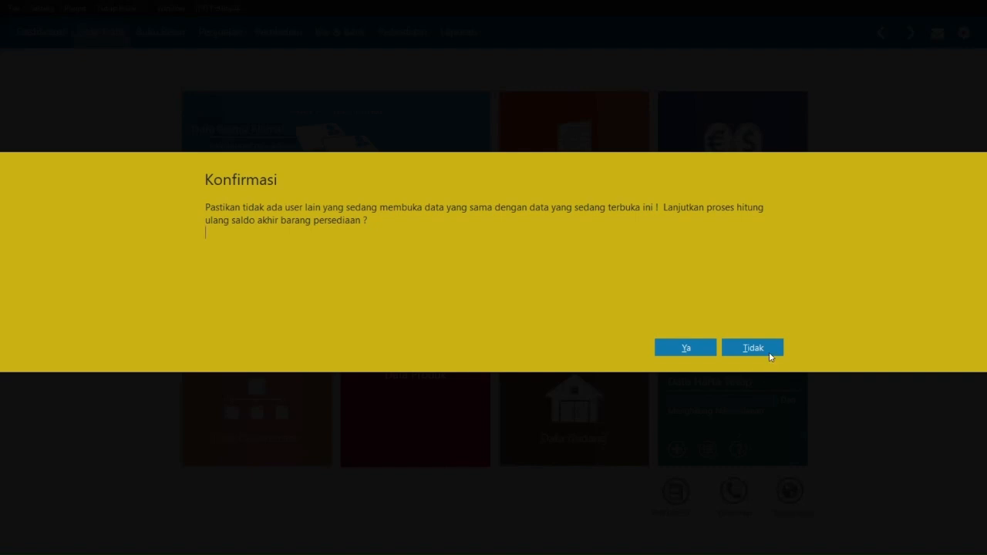
{"action": "left_click", "coordinate": [753, 347]}
{"action": "key", "text": "alt+Tab"}
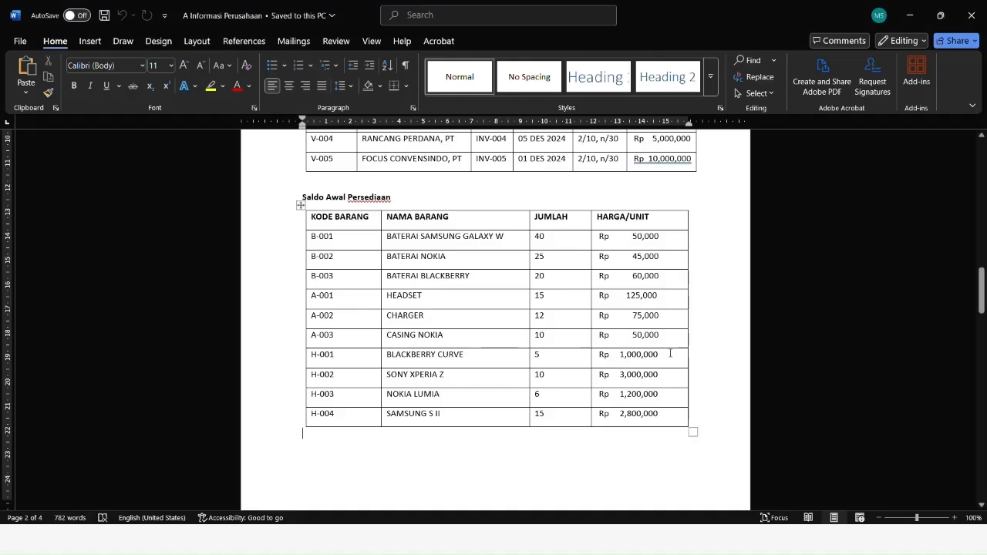
Step: Find the Data Harta Tetap table in Word, switch to Zahir Accounting, and start a new record in its Data Harta Tetap list
{"action": "scroll", "coordinate": [670, 353], "scroll_direction": "down", "scroll_amount": 10}
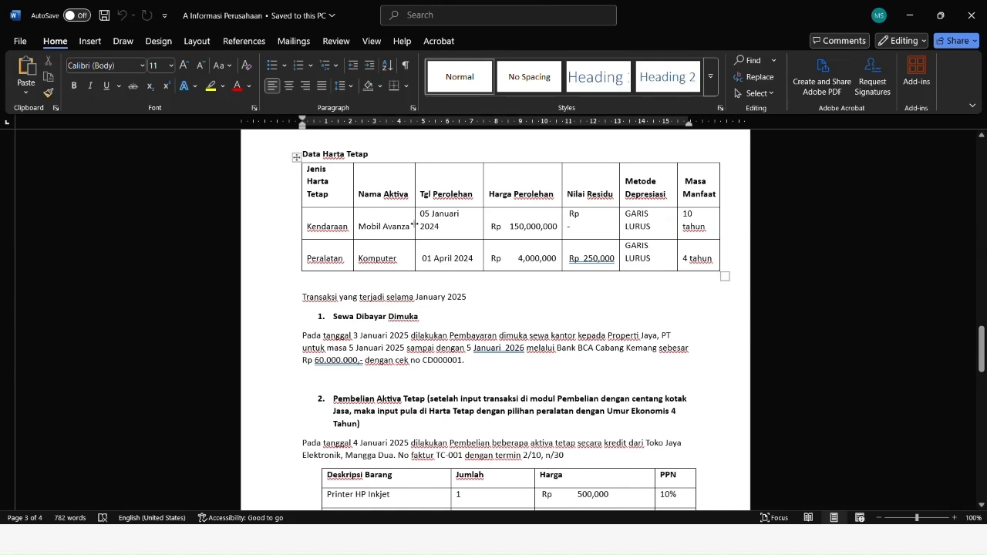
{"action": "key", "text": "alt+Tab"}
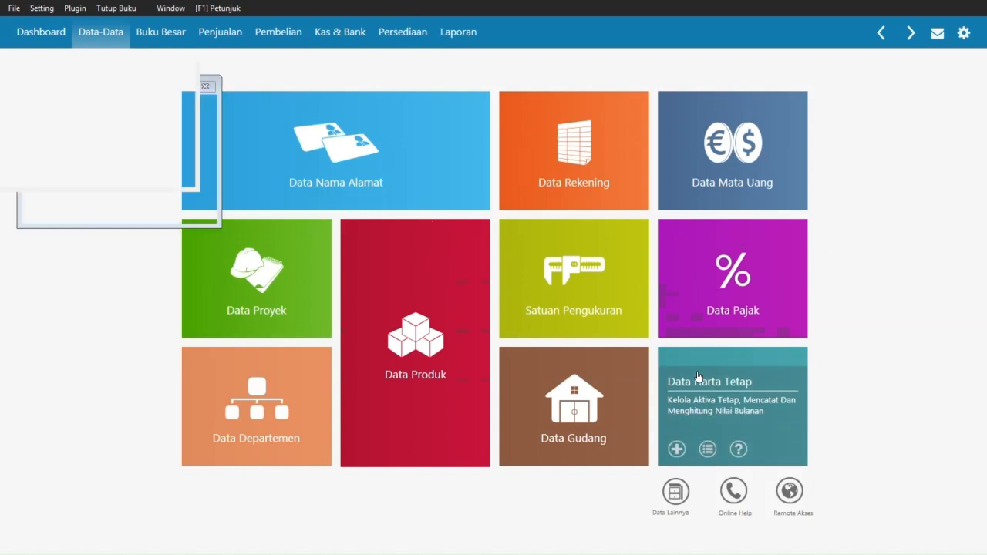
{"action": "left_click", "coordinate": [698, 378]}
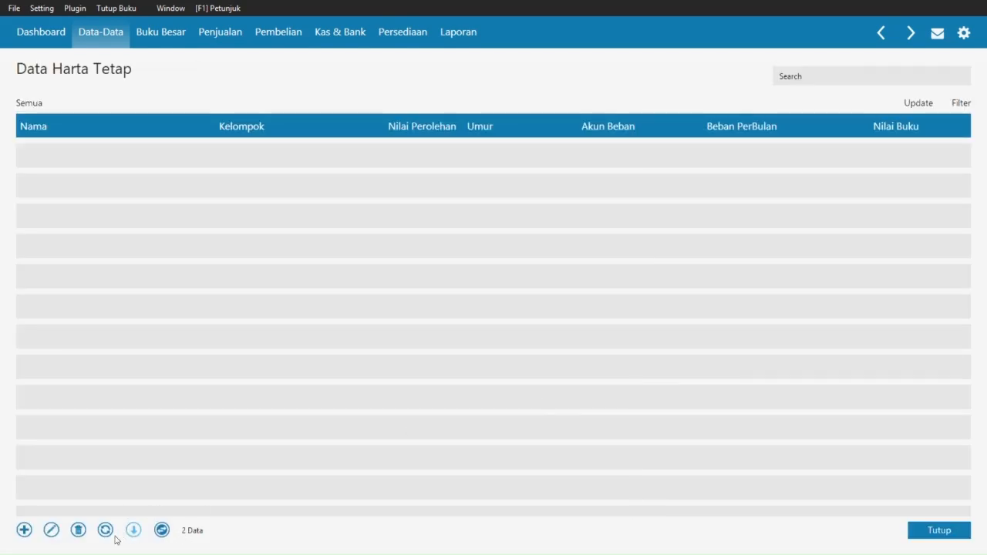
{"action": "left_click", "coordinate": [25, 531]}
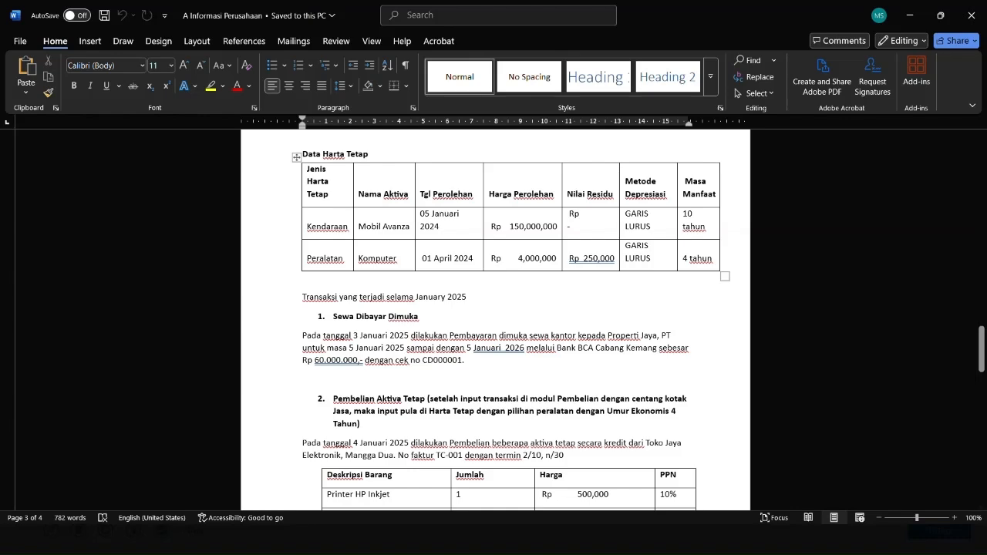
{"action": "type", "text": "a"}
{"action": "scroll", "coordinate": [365, 222], "scroll_direction": "down", "scroll_amount": 1}
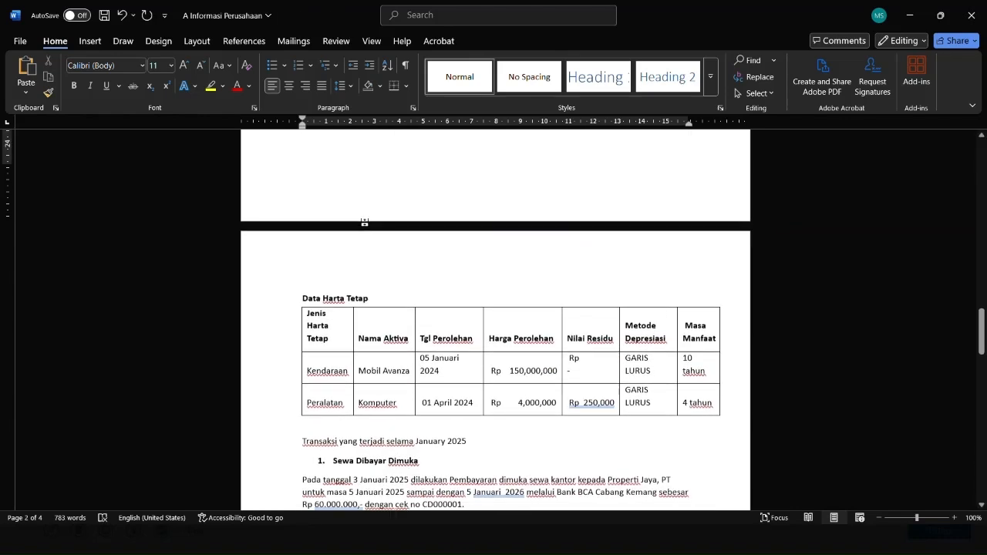
{"action": "scroll", "coordinate": [495, 320], "scroll_direction": "up", "scroll_amount": 1}
{"action": "scroll", "coordinate": [495, 320], "scroll_direction": "down", "scroll_amount": 3}
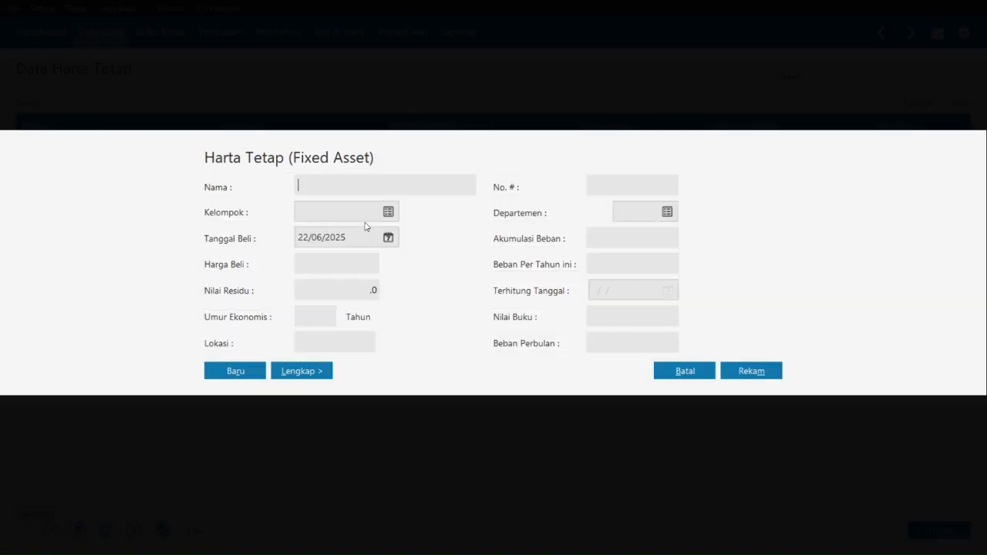
Step: Name the fixed asset Mobil Avanza and assign it to the Kendaraan Roda Empat group
{"action": "type", "text": "Mobil Avanza"}
{"action": "left_click", "coordinate": [392, 211]}
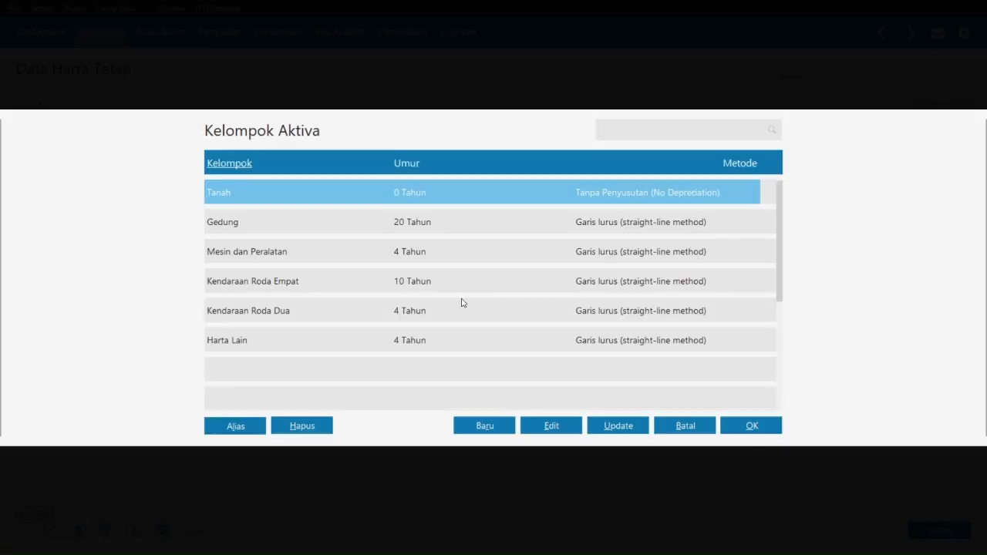
{"action": "left_click", "coordinate": [428, 290]}
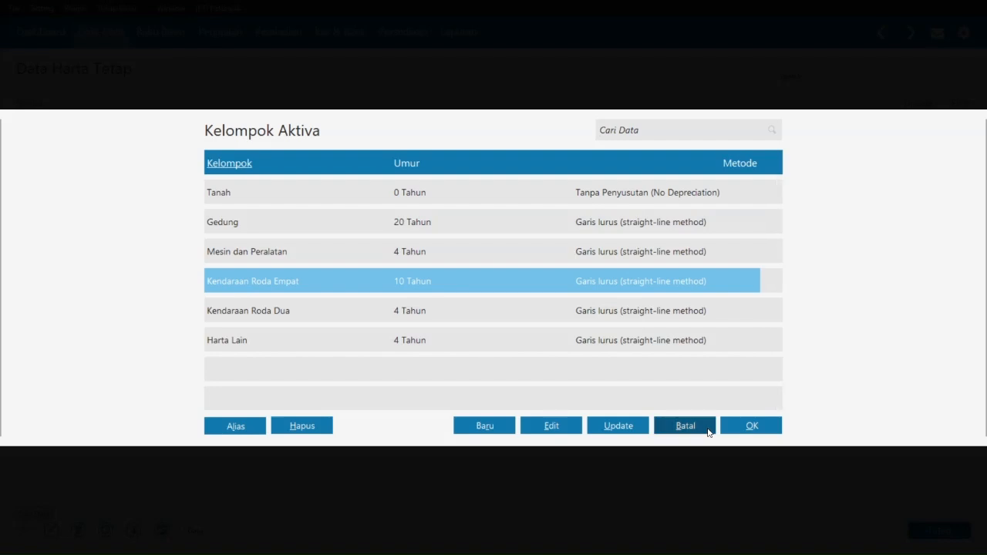
{"action": "left_click", "coordinate": [742, 427]}
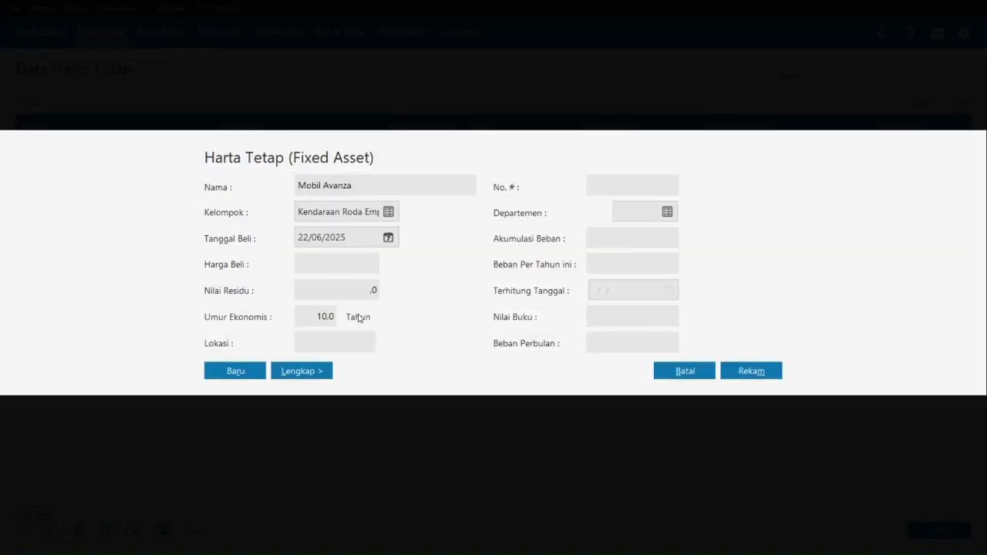
Step: Check the acquisition date in Word's fixed asset table and set Mobil Avanza's Tanggal Beli to 05/01/2024
{"action": "key", "text": "alt+Tab"}
{"action": "key", "text": "alt+Tab"}
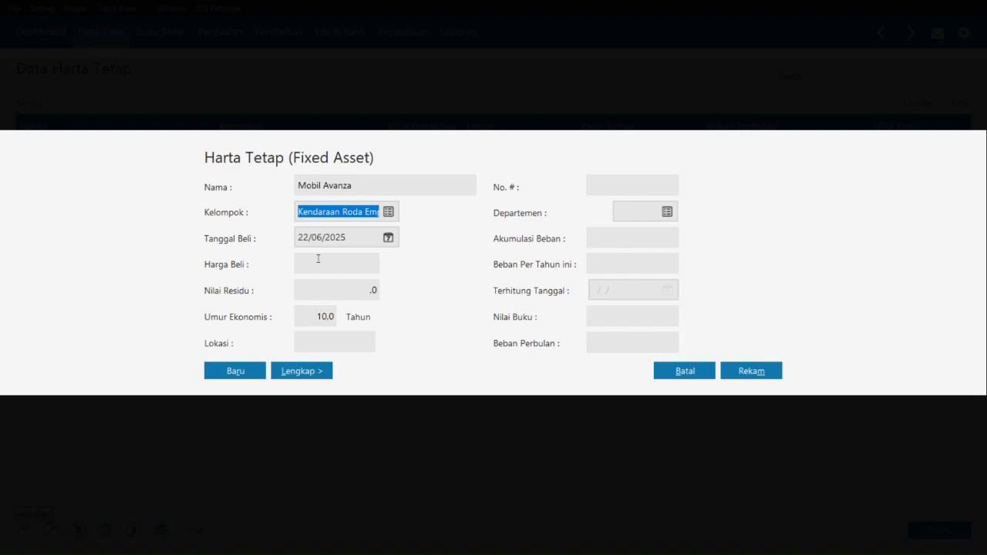
{"action": "key", "text": "Tab"}
{"action": "type", "text": "05/"}
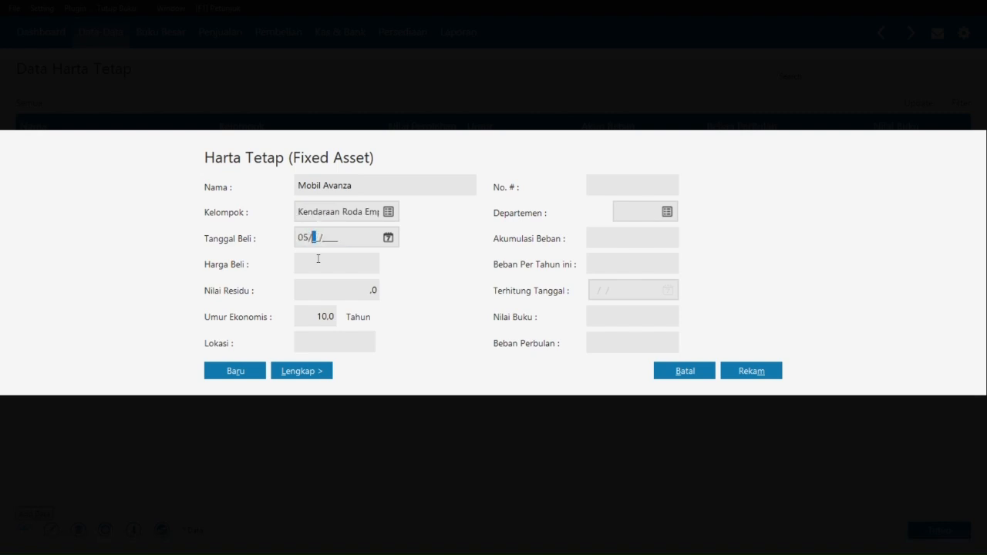
{"action": "type", "text": "01/2024"}
{"action": "key", "text": "Tab"}
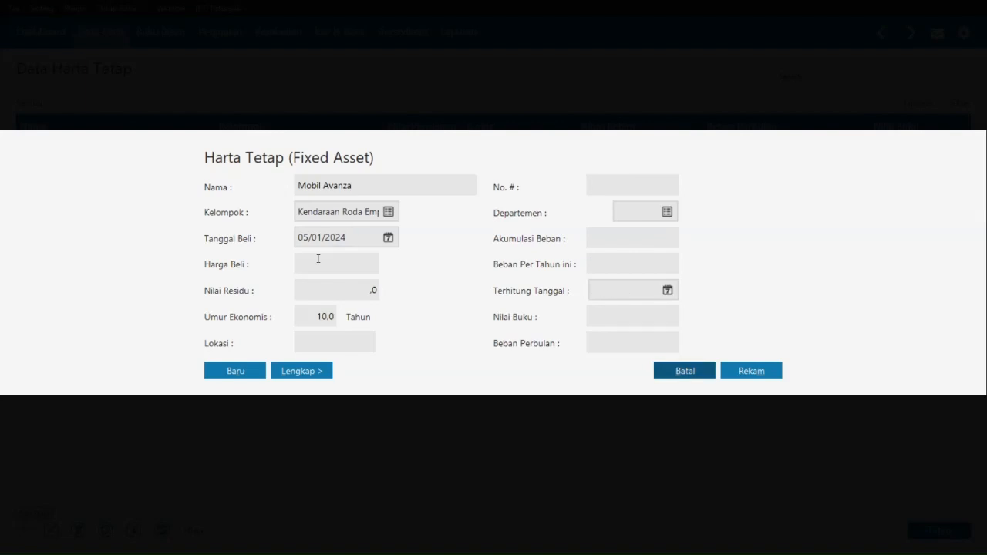
Step: Check the acquisition price in Word and set Mobil Avanza's Harga Beli to 150000000
{"action": "key", "text": "alt+Tab"}
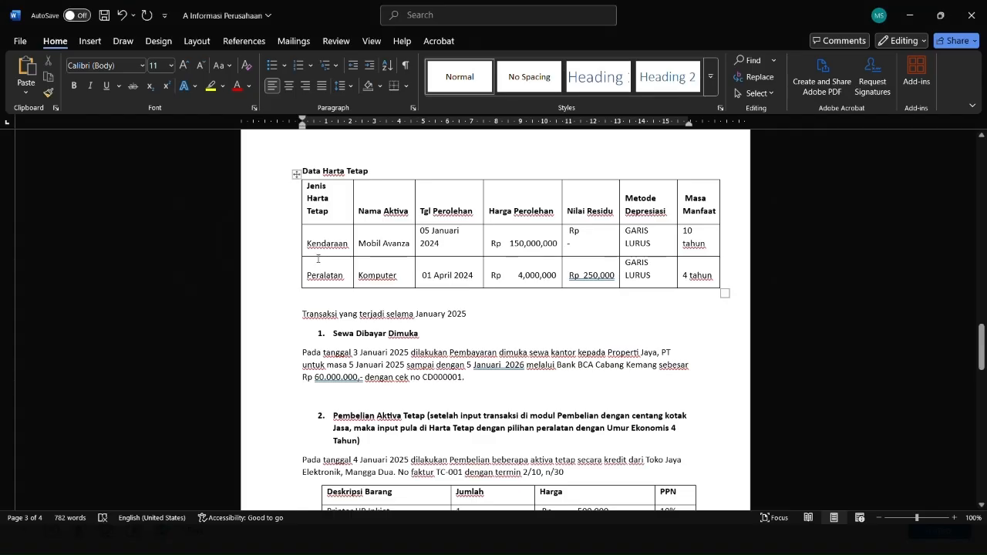
{"action": "key", "text": "alt+Tab"}
{"action": "type", "text": "150"}
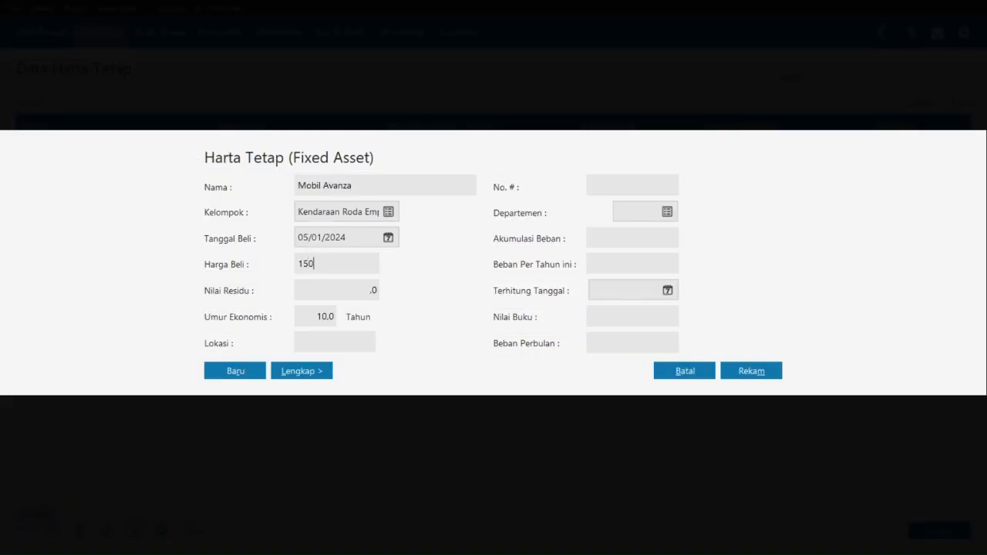
{"action": "type", "text": "000000"}
{"action": "key", "text": "Tab"}
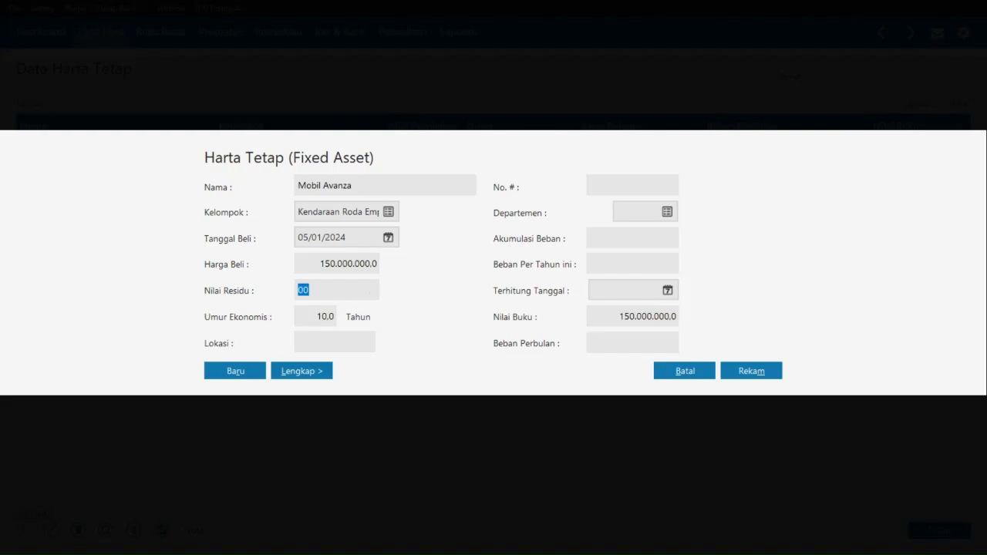
Step: Check Mobil Avanza's residual value in Word, keep Nilai Residu at 0 and Umur Ekonomis at 10 years, and set Lokasi to kantor
{"action": "key", "text": "alt+Tab"}
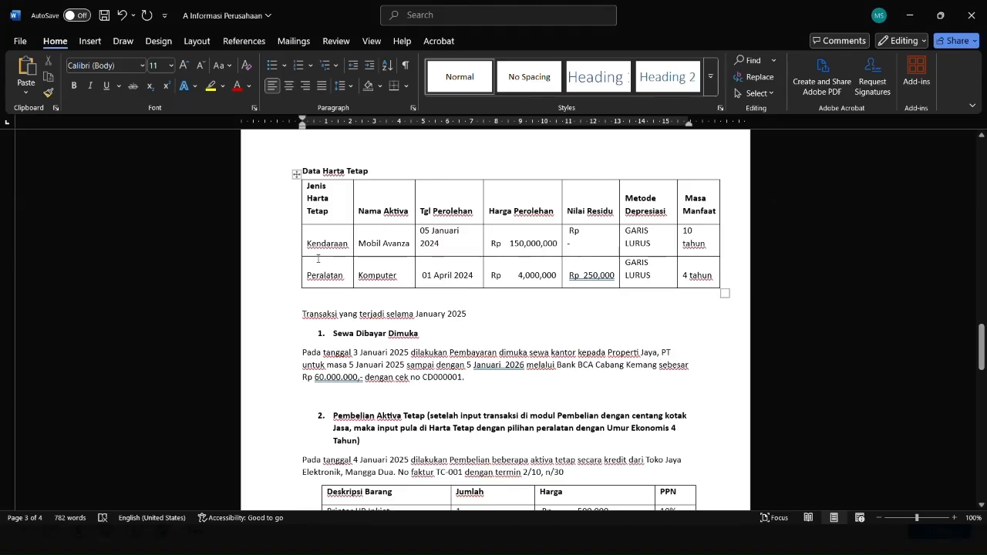
{"action": "key", "text": "alt+Tab"}
{"action": "key", "text": "Tab"}
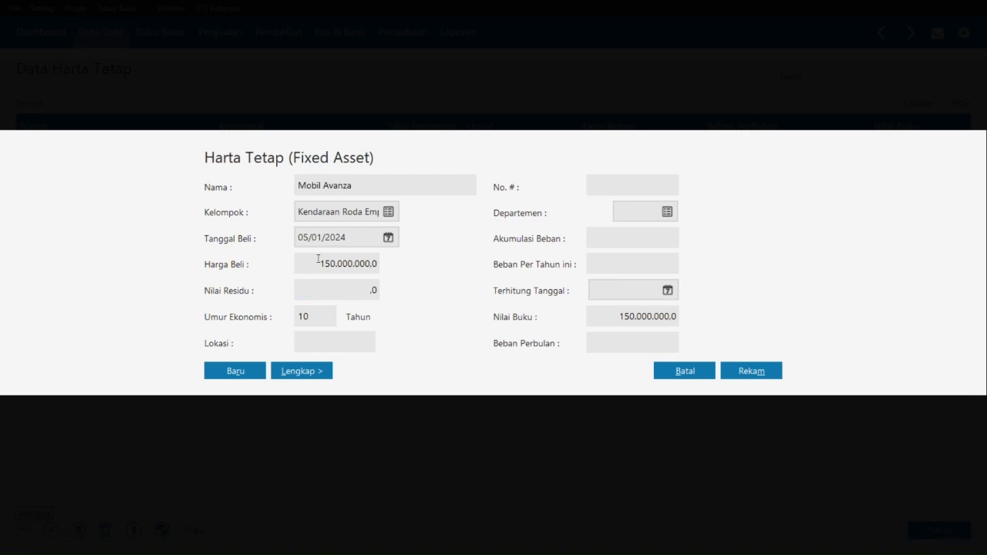
{"action": "key", "text": "Tab"}
{"action": "left_click", "coordinate": [331, 336]}
{"action": "type", "text": "kantor"}
Step: Record the Mobil Avanza asset and accept the automatic calculation of its accumulated expense
{"action": "left_click", "coordinate": [762, 363]}
{"action": "left_click", "coordinate": [739, 369]}
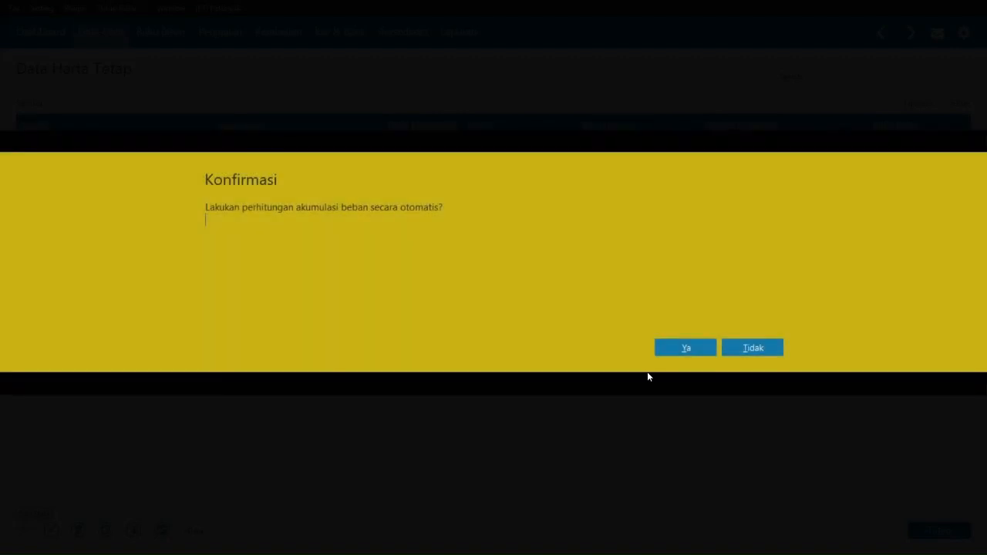
{"action": "left_click", "coordinate": [699, 351]}
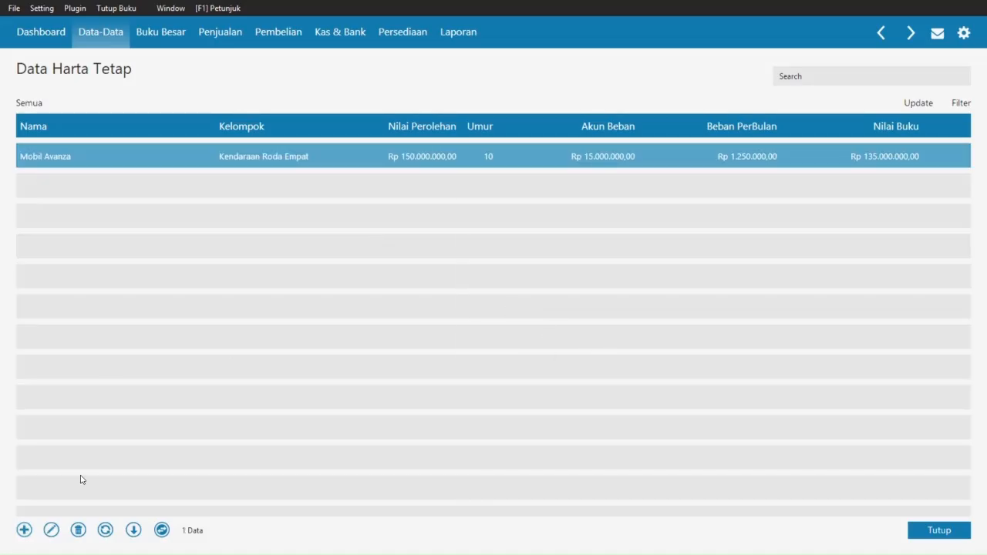
Step: Record the fixed asset Komputer in group Mesin dan Peralatan, bought 01/04/2024 for 4.000.000, with residual value 250.000 and a 4-year life, and recheck Word's table
{"action": "left_click", "coordinate": [24, 530]}
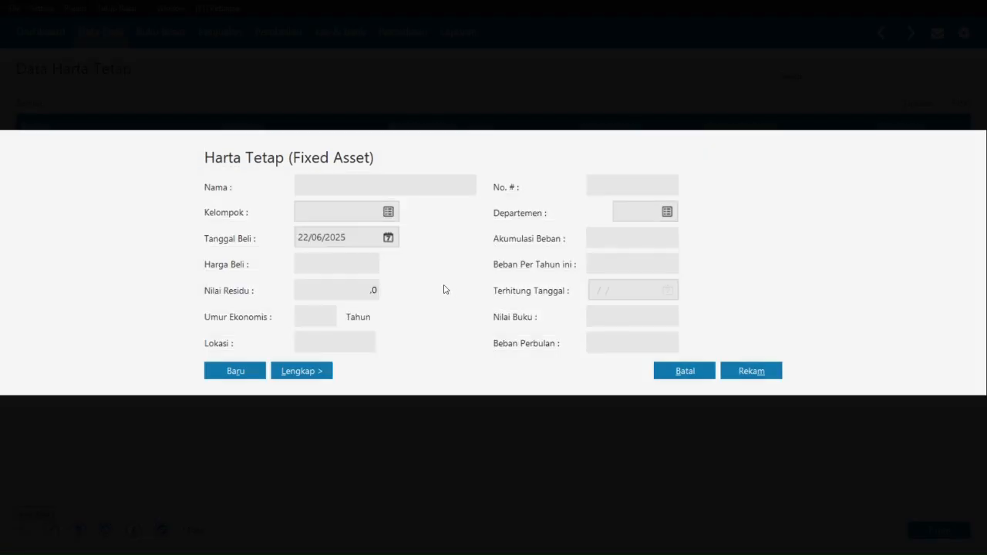
{"action": "type", "text": "Komputer"}
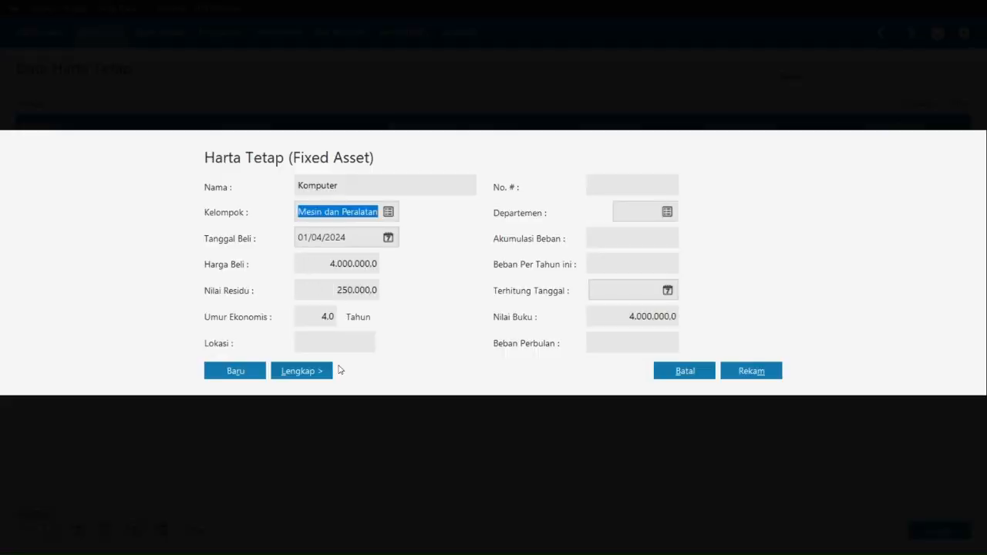
{"action": "left_click", "coordinate": [751, 370]}
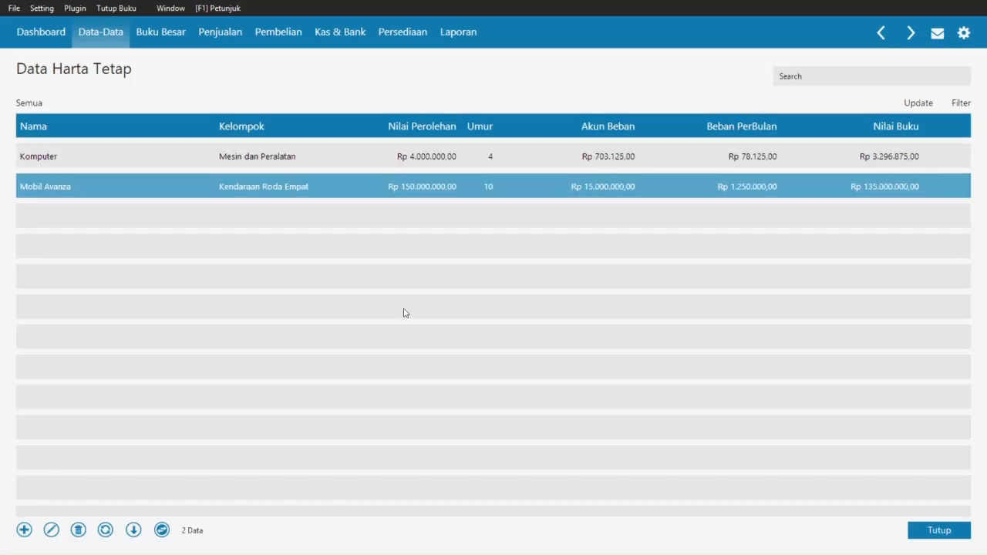
{"action": "scroll", "coordinate": [249, 283], "scroll_direction": "up", "scroll_amount": 1}
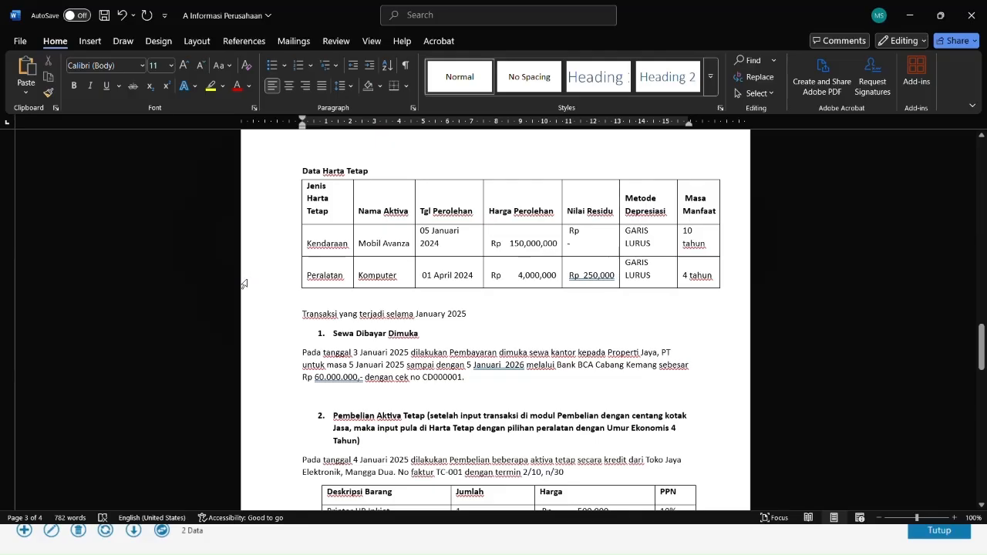
Step: Review the Data Harta Tetap table and the January 2025 transactions in the Word document
{"action": "left_click", "coordinate": [324, 221]}
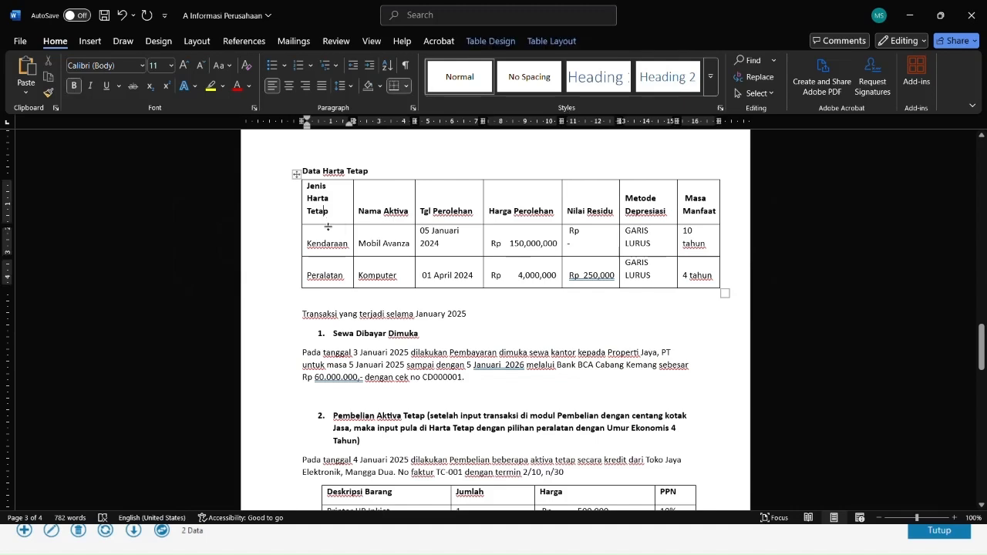
{"action": "left_click_drag", "start_coordinate": [334, 241], "coordinate": [559, 290]}
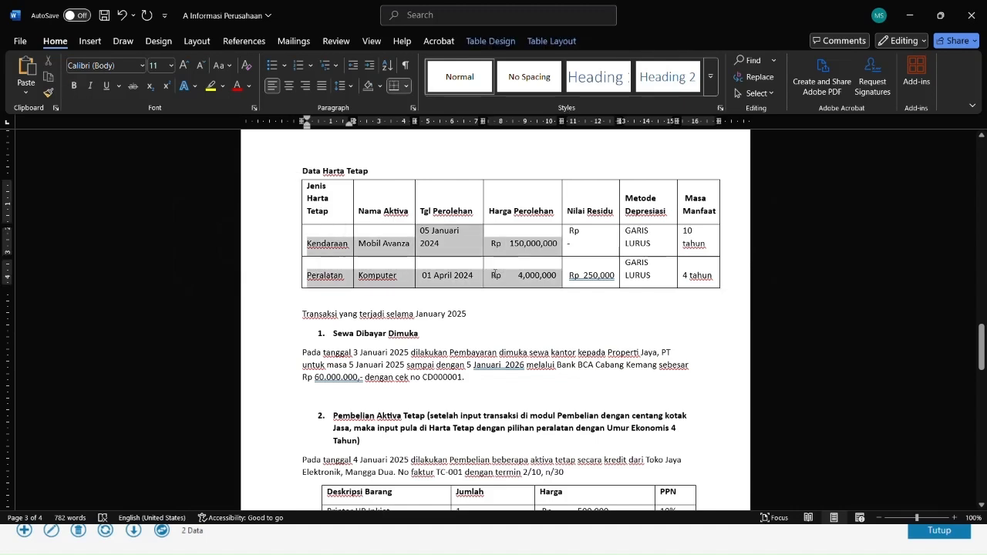
{"action": "left_click", "coordinate": [559, 290]}
{"action": "scroll", "coordinate": [605, 297], "scroll_direction": "down", "scroll_amount": 1}
{"action": "scroll", "coordinate": [605, 296], "scroll_direction": "up", "scroll_amount": 2}
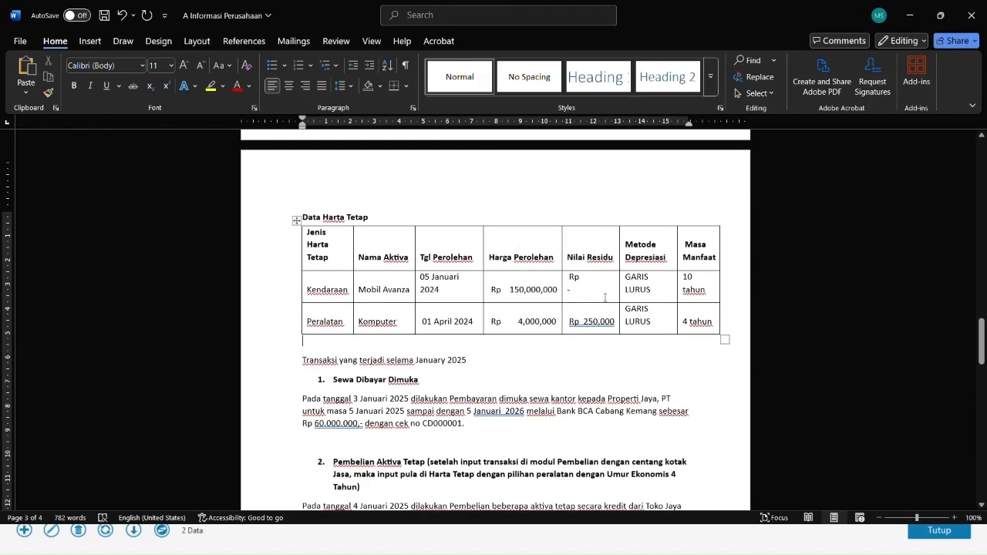
{"action": "scroll", "coordinate": [605, 296], "scroll_direction": "down", "scroll_amount": 1}
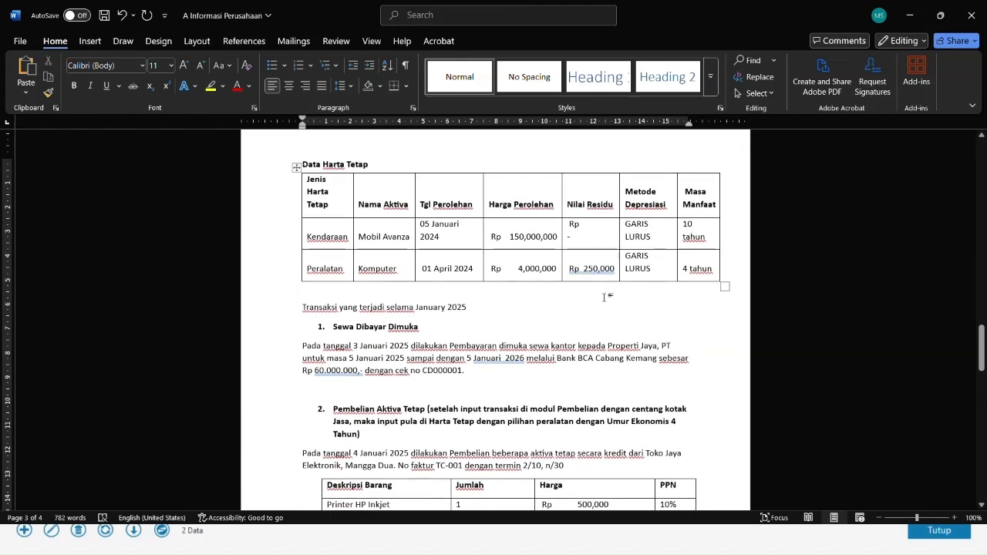
{"action": "scroll", "coordinate": [555, 395], "scroll_direction": "down", "scroll_amount": 3}
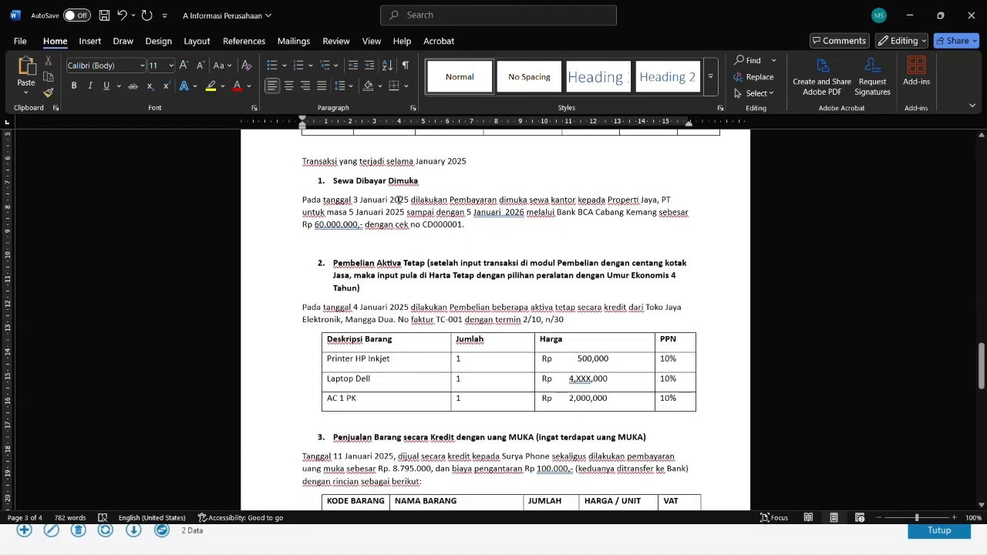
{"action": "scroll", "coordinate": [442, 292], "scroll_direction": "down", "scroll_amount": 1}
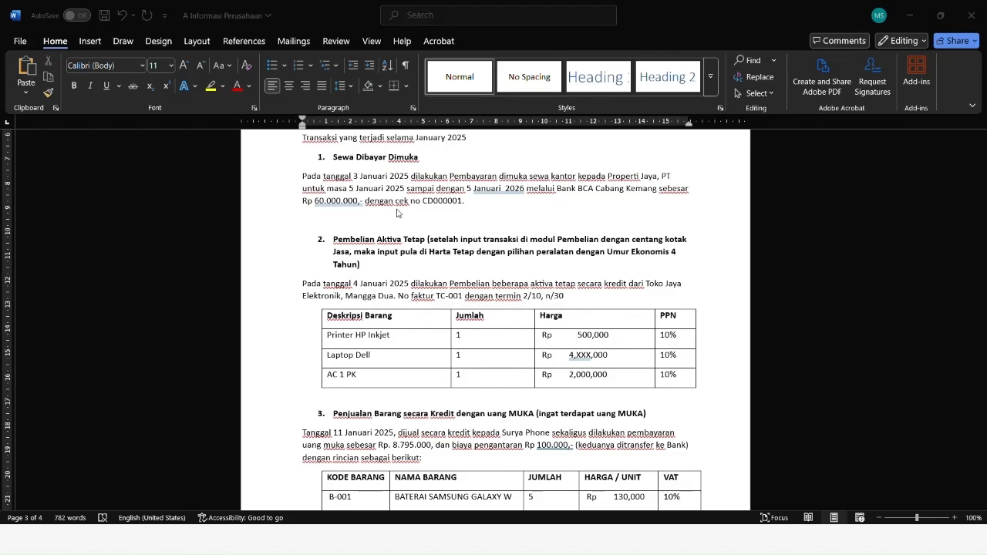
Step: Switch to Zahir, start a new Kas Keluar transaction and open its list of recipients
{"action": "key", "text": "alt+Tab"}
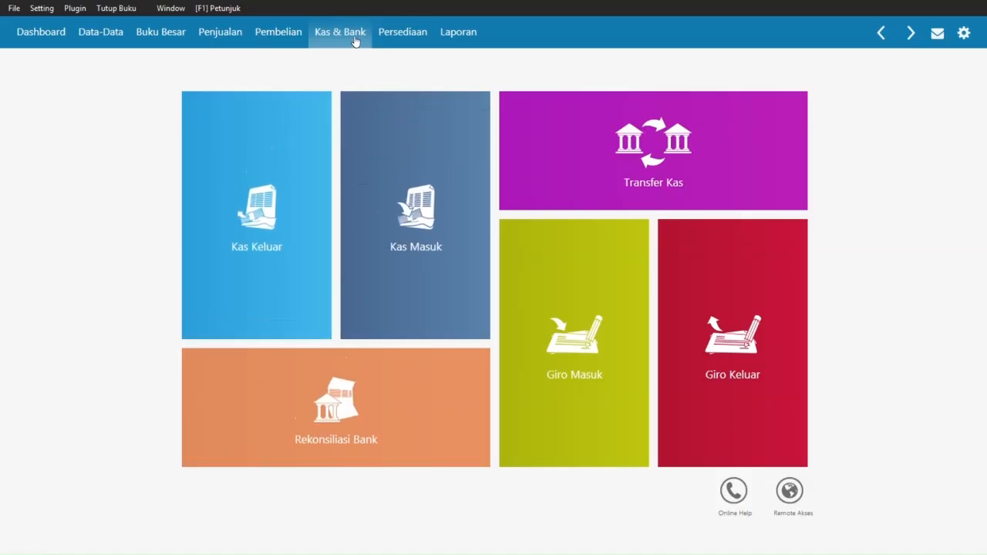
{"action": "left_click", "coordinate": [276, 214]}
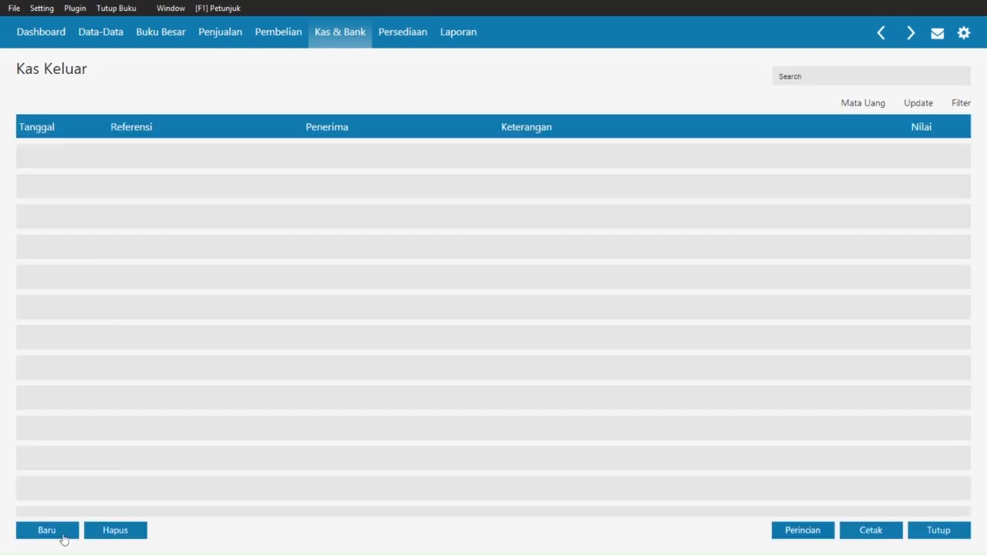
{"action": "left_click", "coordinate": [64, 539]}
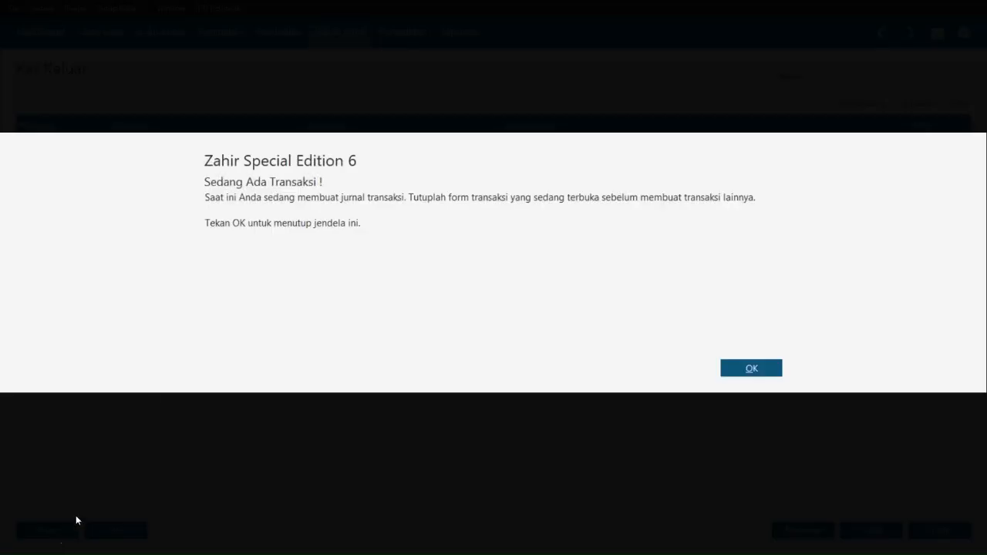
{"action": "left_click", "coordinate": [751, 369]}
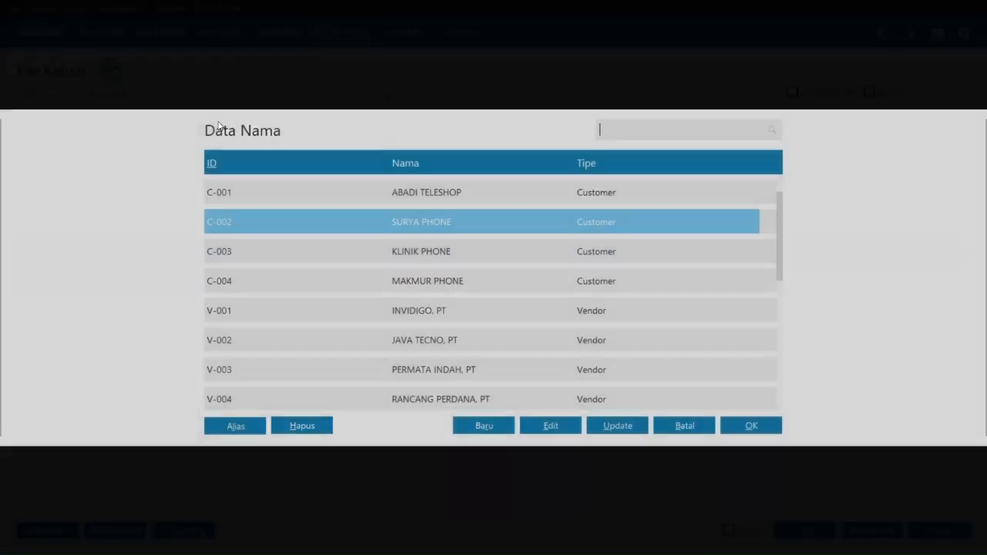
{"action": "left_click", "coordinate": [220, 120]}
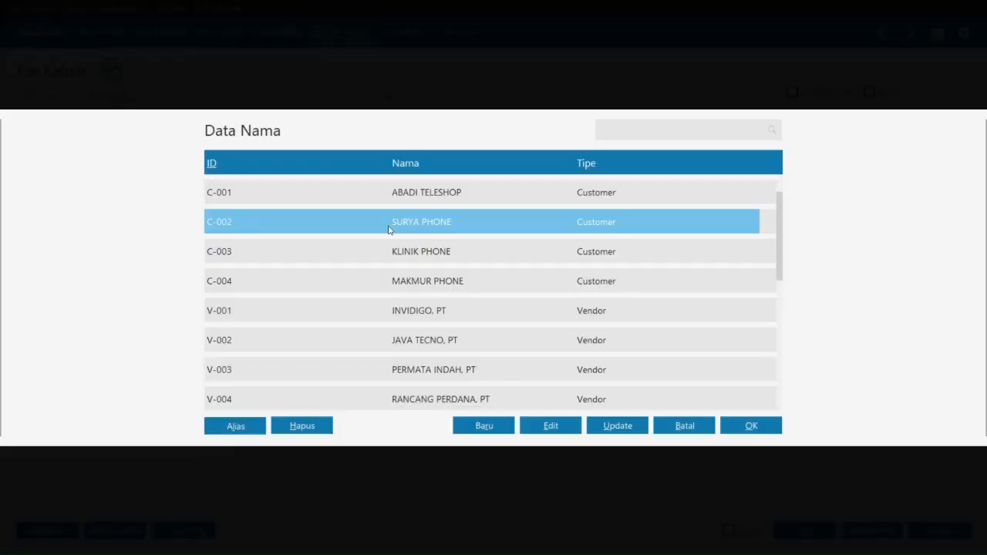
Step: Check the recipient of the prepaid rent in the Word document and look for Properti Jaya, PT in Zahir's name list
{"action": "key", "text": "alt+Tab"}
{"action": "key", "text": "Tab"}
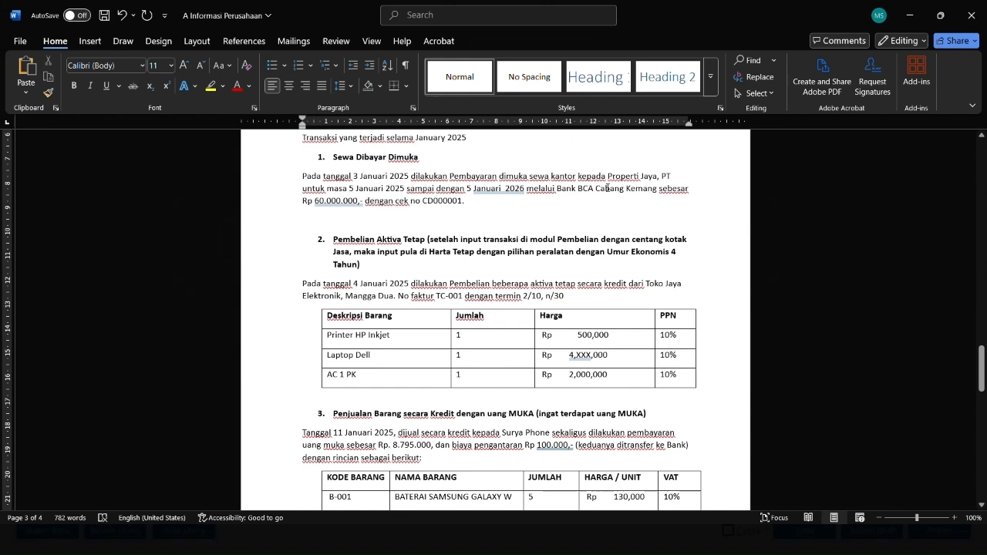
{"action": "key", "text": "alt+Tab"}
{"action": "key", "text": "Tab"}
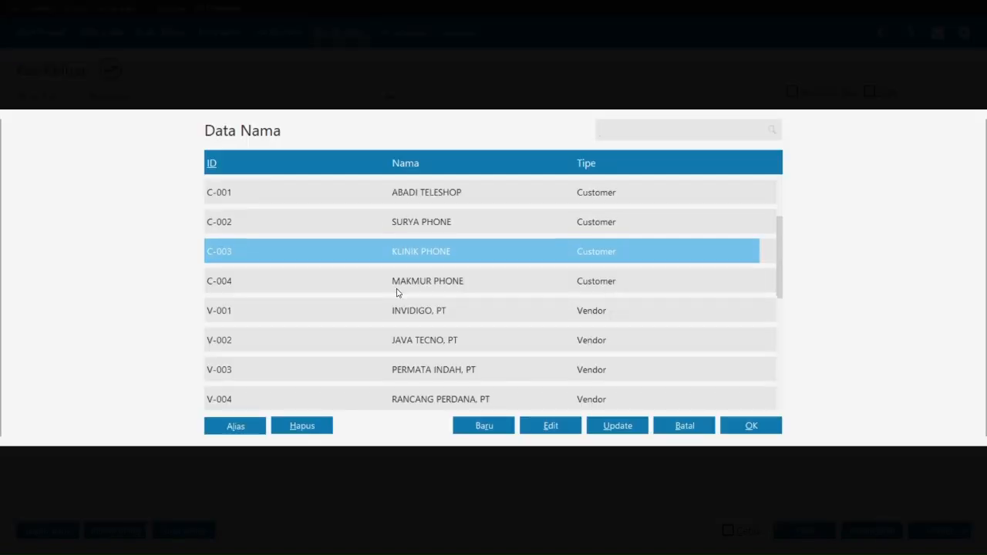
{"action": "key", "text": "Down"}
{"action": "key", "text": "Down"}
{"action": "key", "text": "Down"}
{"action": "key", "text": "Down"}
{"action": "key", "text": "Down"}
{"action": "key", "text": "Down"}
{"action": "key", "text": "Up"}
{"action": "key", "text": "Up"}
{"action": "key", "text": "Up"}
{"action": "key", "text": "Up"}
{"action": "key", "text": "Up"}
{"action": "key", "text": "Up"}
{"action": "key", "text": "Up"}
{"action": "key", "text": "Up"}
{"action": "key", "text": "Down"}
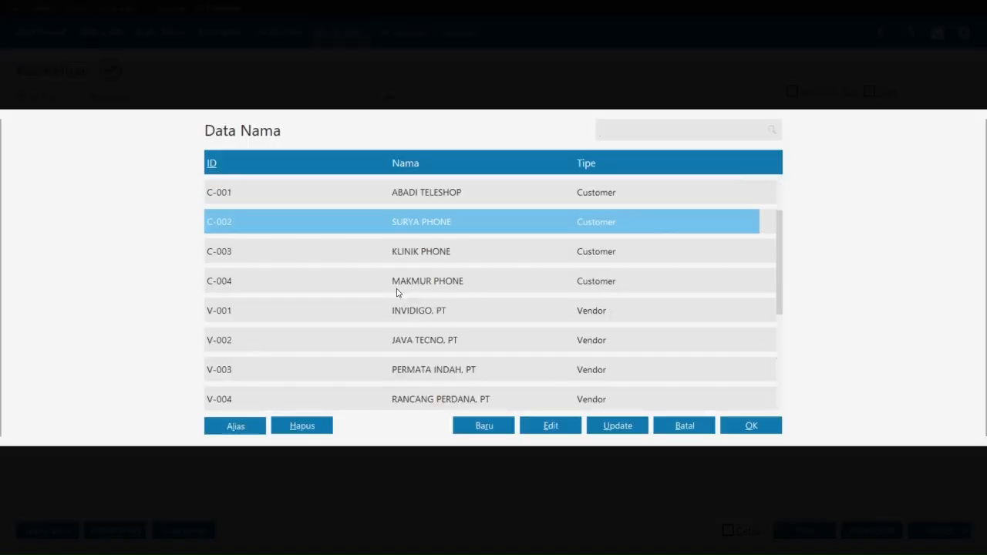
{"action": "scroll", "coordinate": [397, 290], "scroll_direction": "down", "scroll_amount": 7}
Step: Create a new name record for a vendor with the ID V-006
{"action": "left_click", "coordinate": [483, 430]}
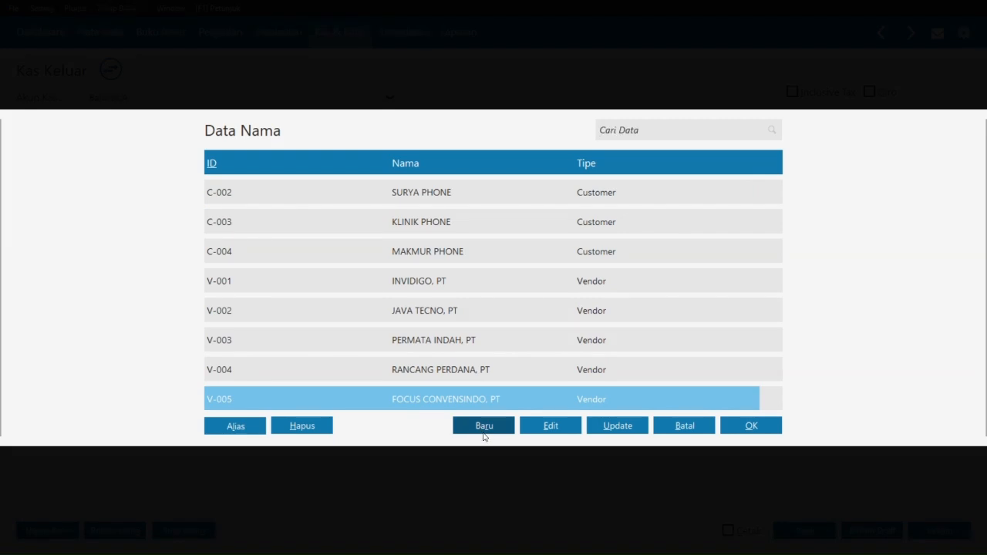
{"action": "type", "text": "V-00"}
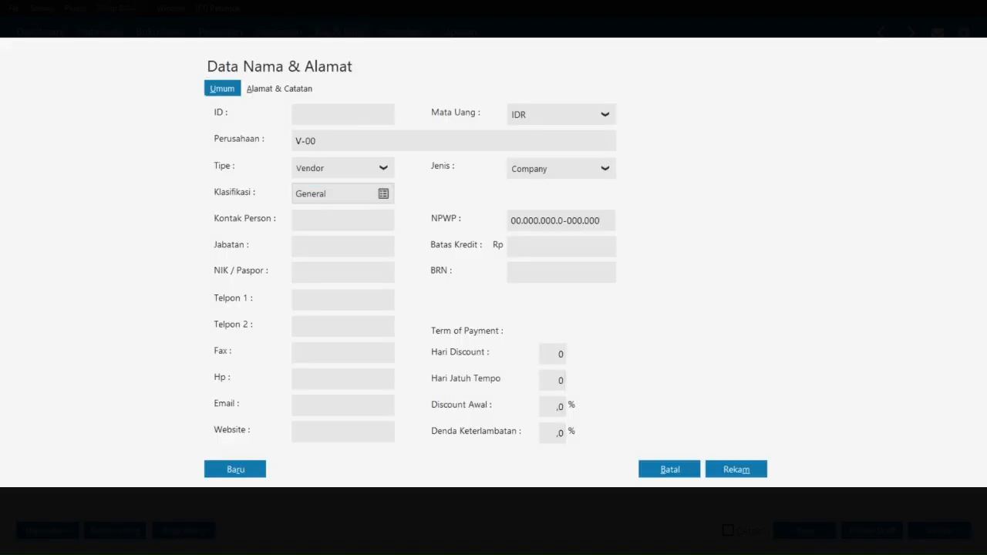
{"action": "type", "text": "6"}
{"action": "key", "text": "shift+Home"}
{"action": "key", "text": "ctrl+x"}
{"action": "key", "text": "shift+Tab"}
{"action": "key", "text": "ctrl+v"}
Step: Enter PROPERTI JAYA PT as the vendor's company name and save the record without completing the NPWP / NIK
{"action": "key", "text": "Tab"}
{"action": "type", "text": "PROPERTY JAYA PT"}
{"action": "left_click", "coordinate": [336, 141]}
{"action": "key", "text": "BackSpace"}
{"action": "type", "text": "I"}
{"action": "left_click", "coordinate": [750, 474]}
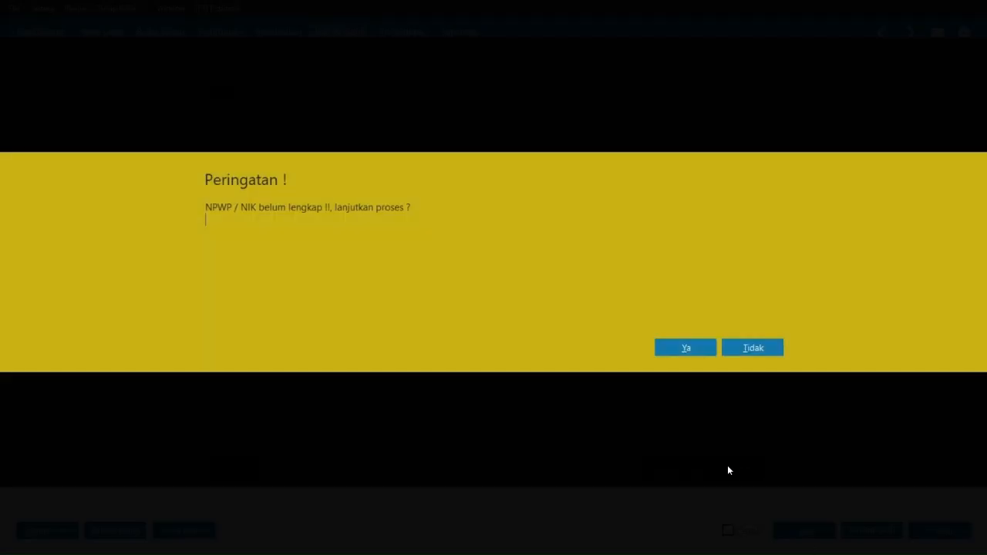
{"action": "left_click", "coordinate": [680, 351]}
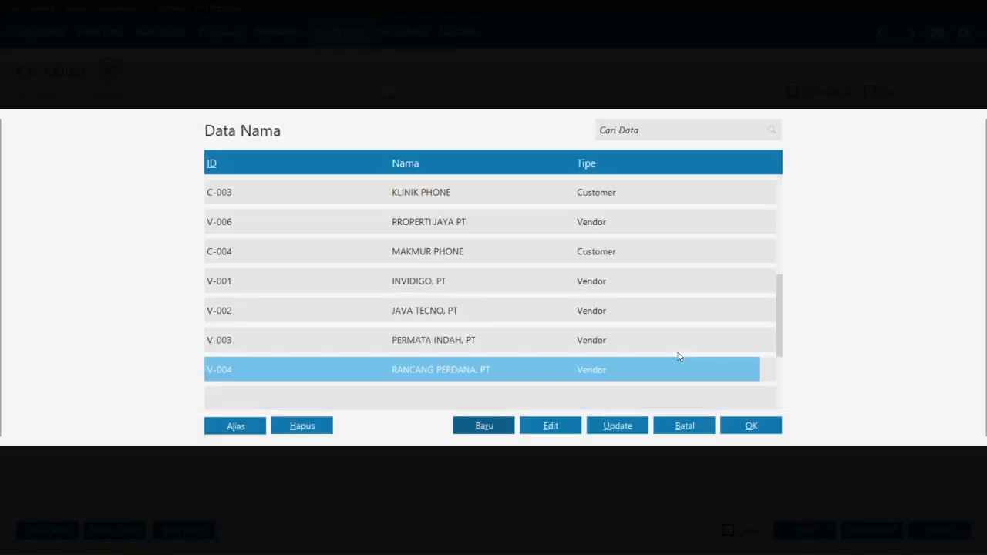
Step: Choose vendor V-006, PROPERTI JAYA PT, as the recipient of the cash payment
{"action": "left_click", "coordinate": [378, 341]}
{"action": "scroll", "coordinate": [379, 341], "scroll_direction": "up", "scroll_amount": 7}
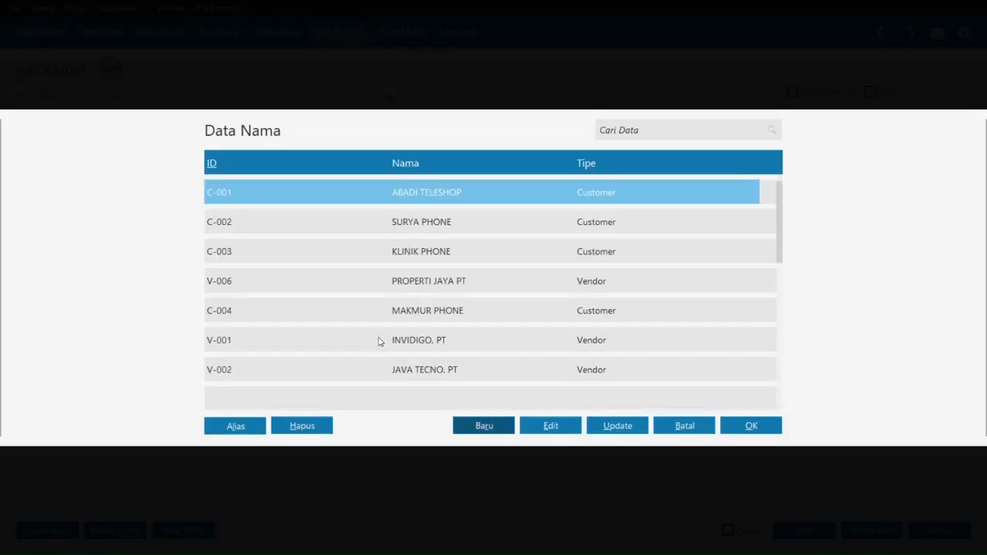
{"action": "scroll", "coordinate": [379, 342], "scroll_direction": "down", "scroll_amount": 7}
{"action": "scroll", "coordinate": [380, 341], "scroll_direction": "up", "scroll_amount": 7}
{"action": "left_click", "coordinate": [421, 287]}
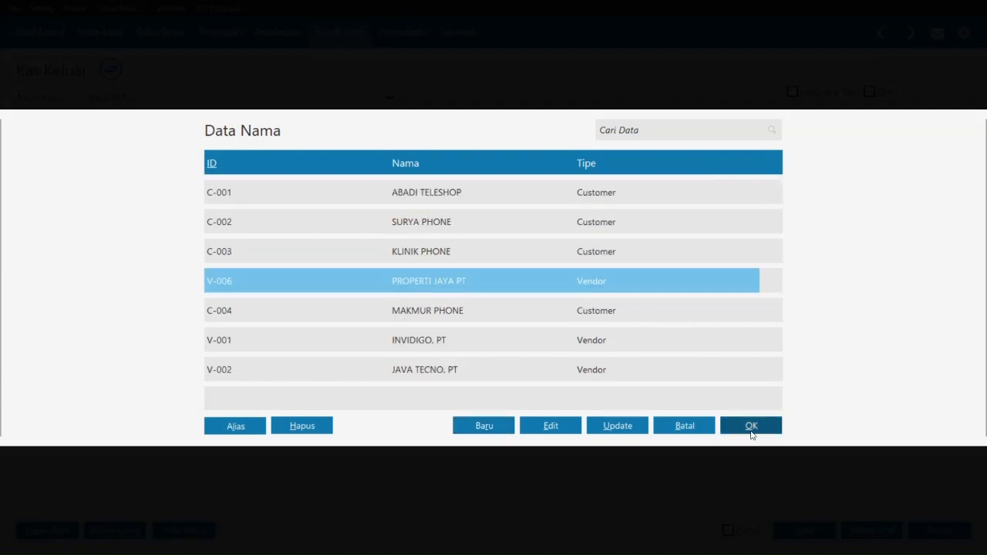
{"action": "left_click", "coordinate": [750, 432]}
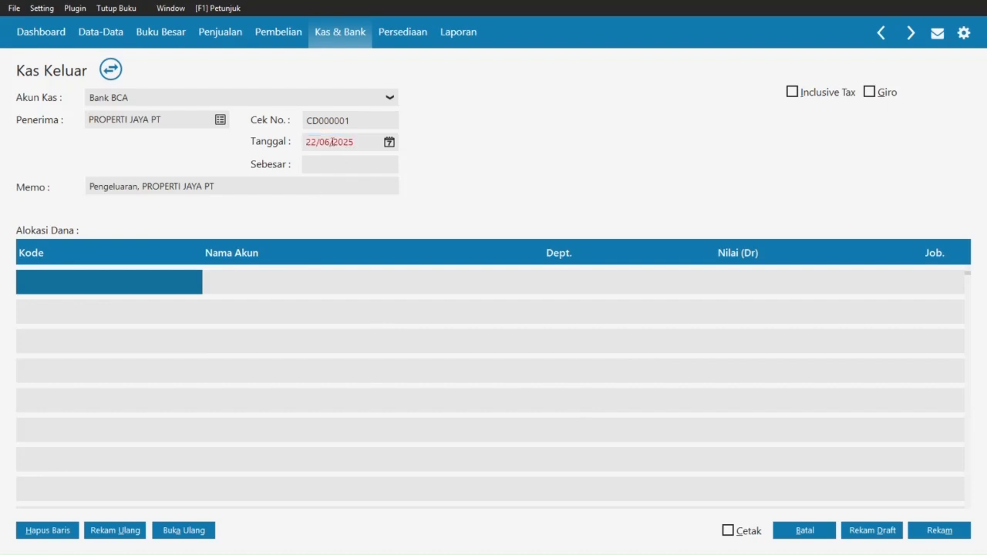
Step: Consult the prepaid rent transaction in the Word document and set the payment date in Zahir to 03/01/2024
{"action": "key", "text": "alt+Tab"}
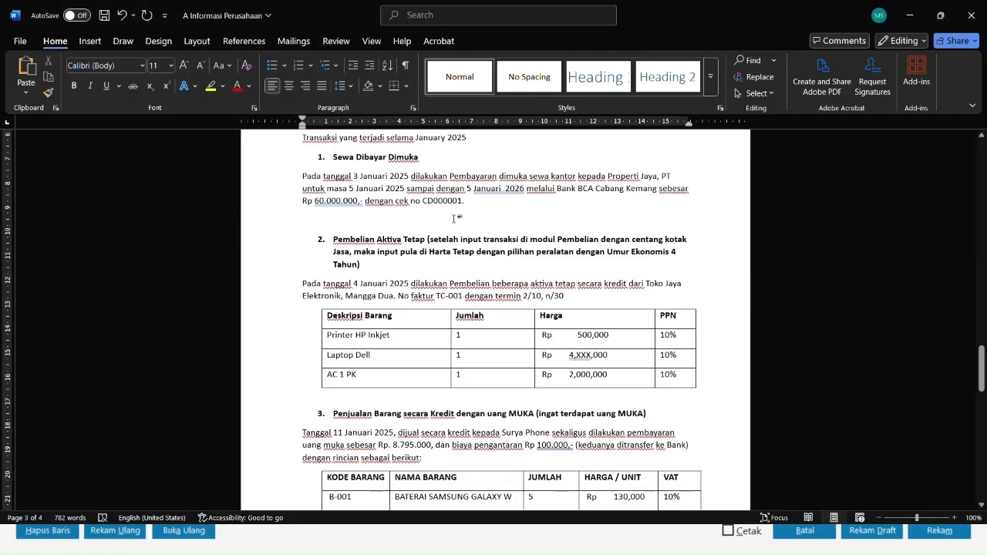
{"action": "key", "text": "alt+Tab"}
{"action": "type", "text": "03/01/2"}
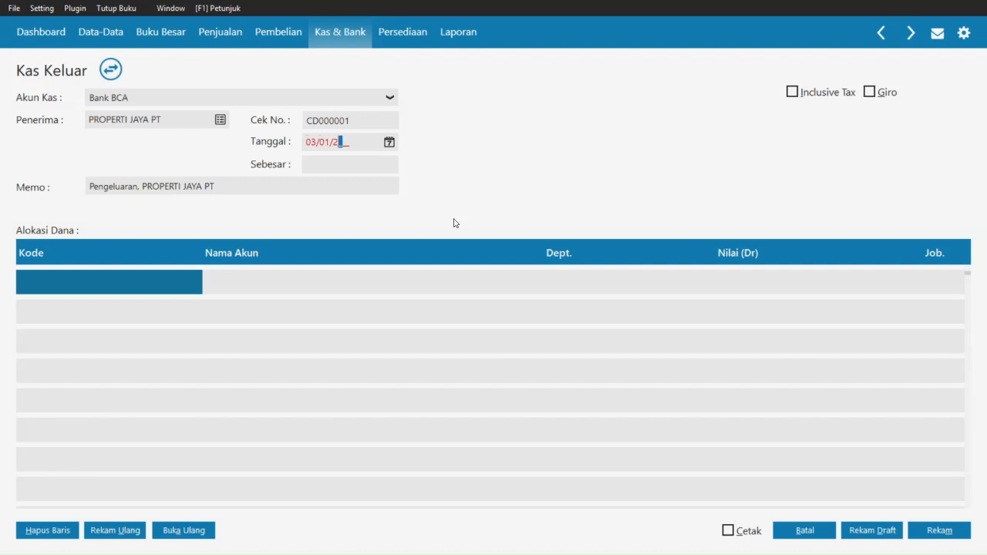
{"action": "type", "text": "024"}
Step: Find the account Sewa Dibayar di Muka with the search text SEW and assign it to the first fund allocation row
{"action": "double_click", "coordinate": [149, 281]}
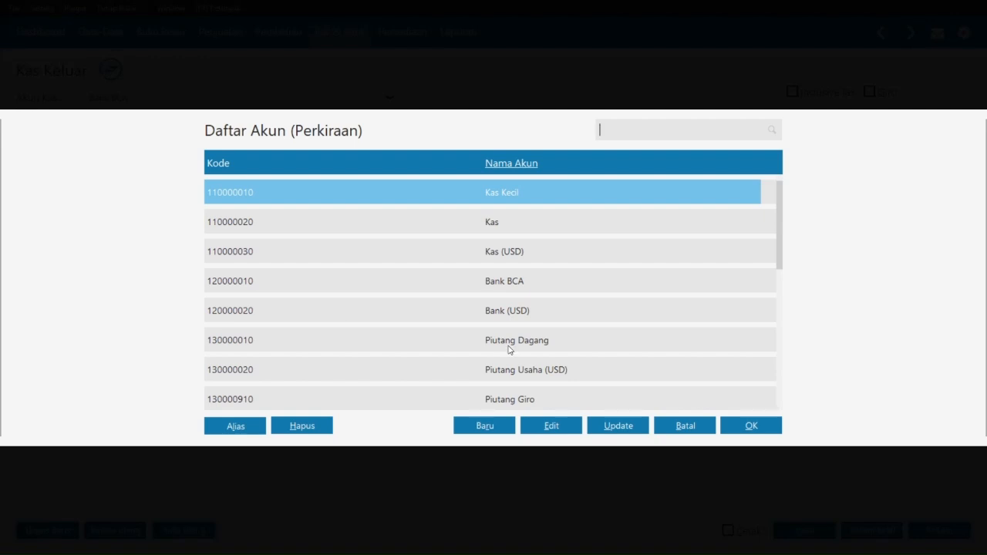
{"action": "scroll", "coordinate": [508, 296], "scroll_direction": "down", "scroll_amount": 15}
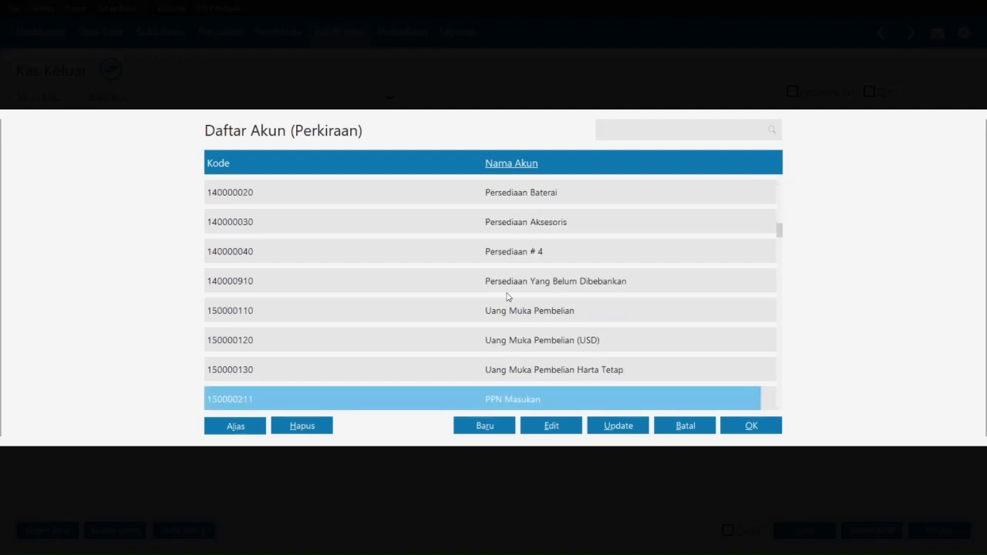
{"action": "scroll", "coordinate": [508, 296], "scroll_direction": "down", "scroll_amount": 10}
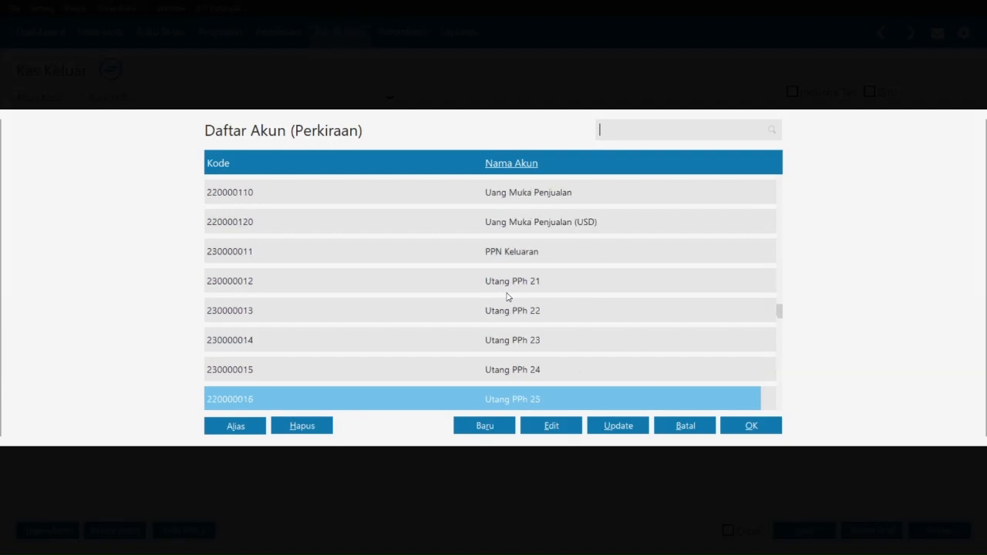
{"action": "scroll", "coordinate": [508, 296], "scroll_direction": "down", "scroll_amount": 5}
{"action": "scroll", "coordinate": [507, 296], "scroll_direction": "down", "scroll_amount": 1}
{"action": "type", "text": "S"}
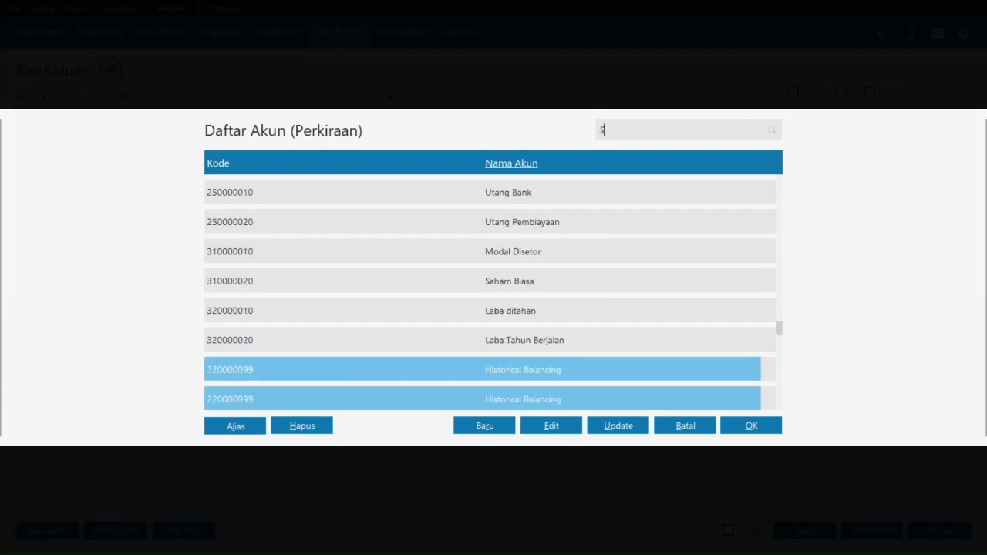
{"action": "type", "text": "EW"}
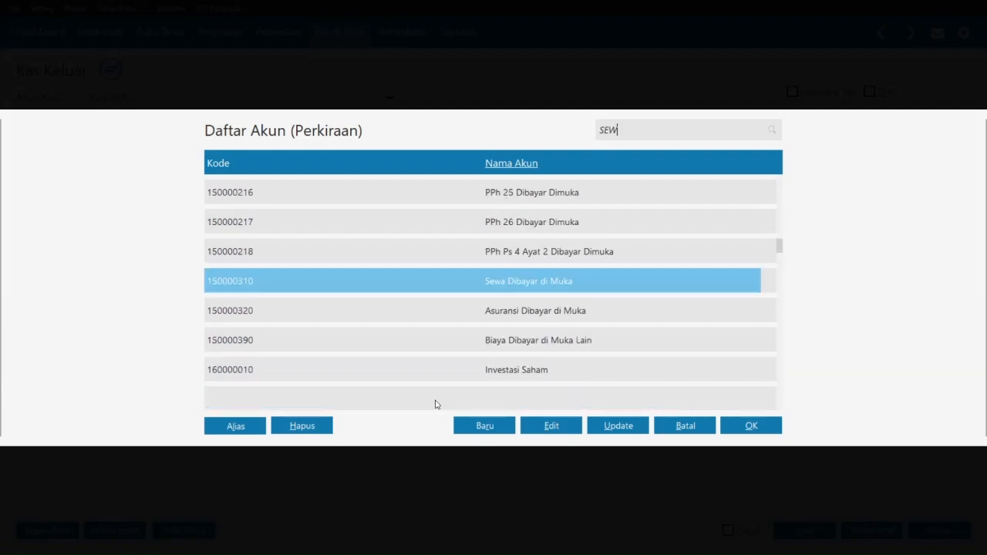
{"action": "left_click", "coordinate": [741, 424]}
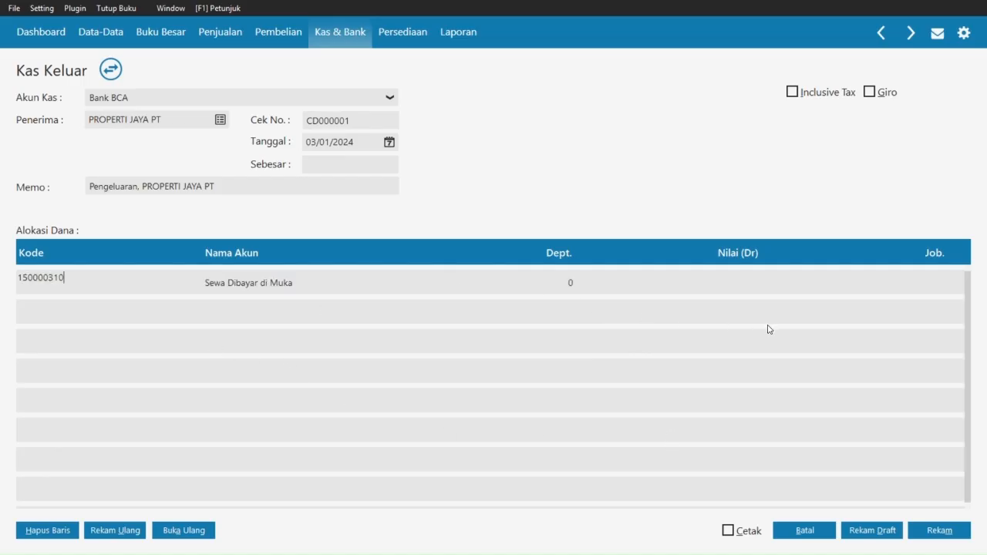
{"action": "left_click", "coordinate": [97, 312]}
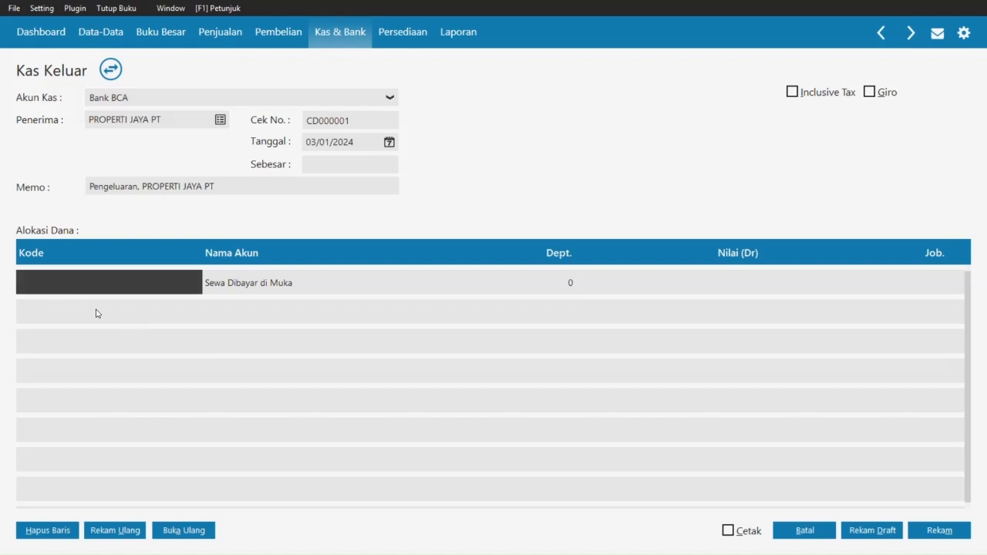
Step: Check the rent amount in the Word document and enter 60.000.000 as the value of the Sewa Dibayar di Muka row
{"action": "left_click", "coordinate": [589, 283]}
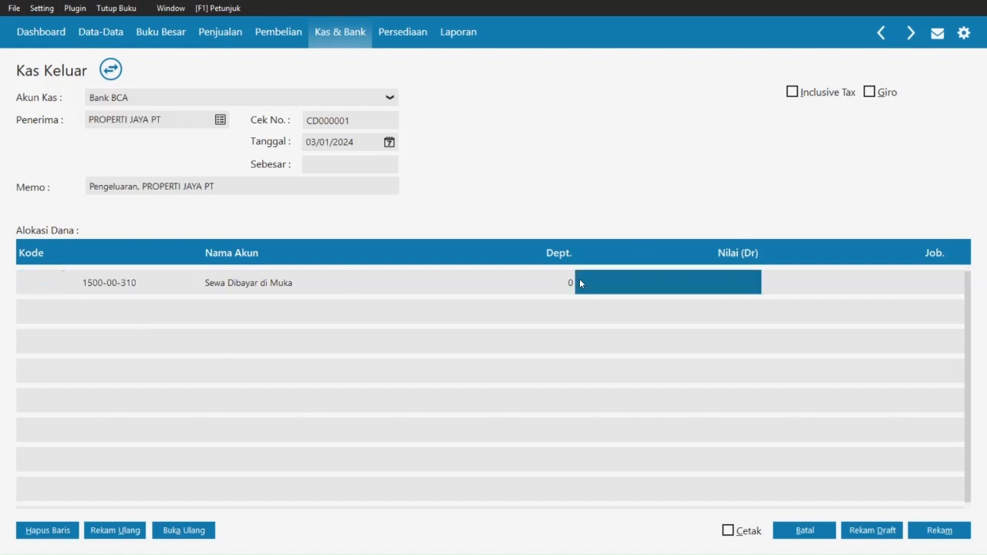
{"action": "key", "text": "alt+Tab"}
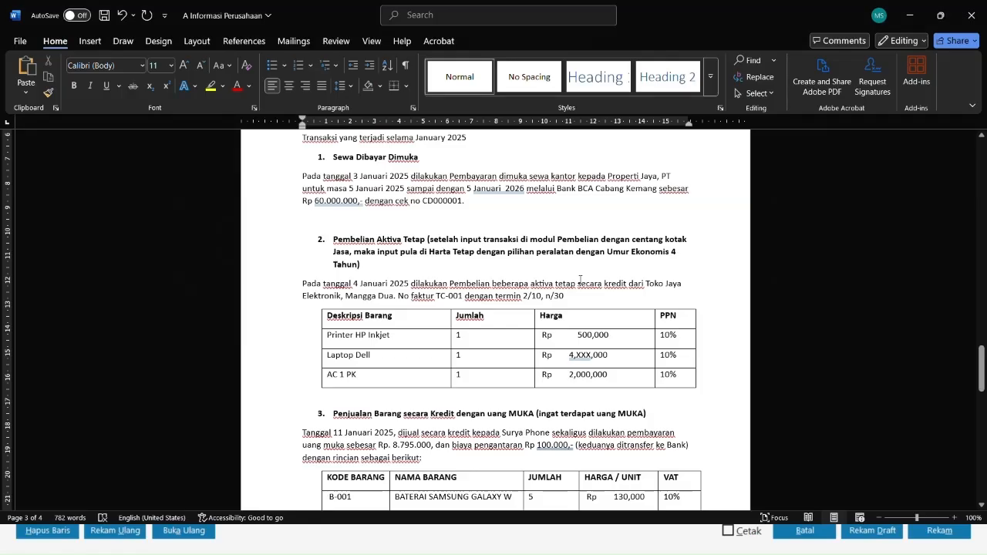
{"action": "key", "text": "alt+Tab"}
{"action": "type", "text": "60"}
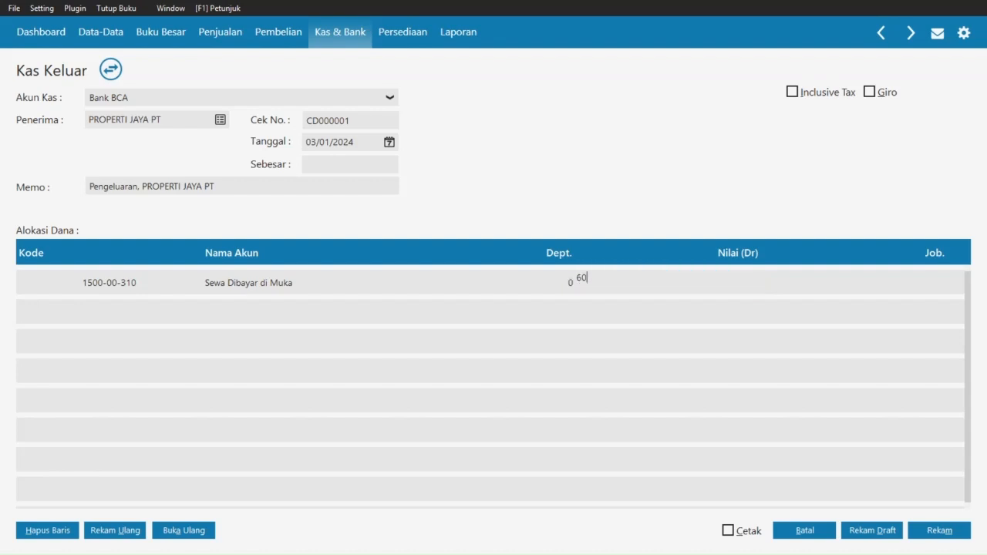
{"action": "type", "text": ".000.000"}
{"action": "key", "text": "Return"}
Step: Replace the payment memo with "sewa Kantor 5 Januari 2025 s/d 5 Januari 2026", based on the Word document, and try to record the payment
{"action": "left_click", "coordinate": [241, 182]}
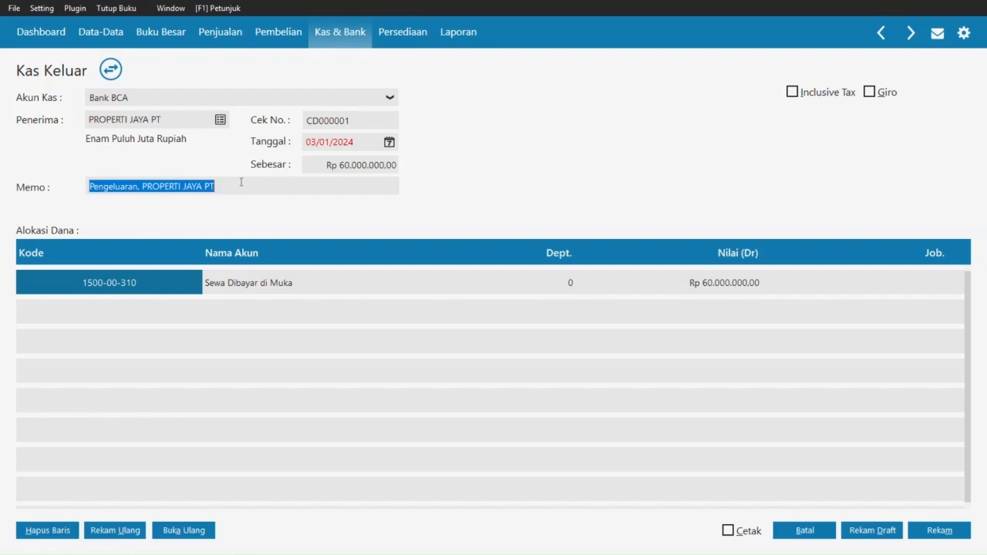
{"action": "key", "text": "alt+Tab"}
{"action": "key", "text": "Tab"}
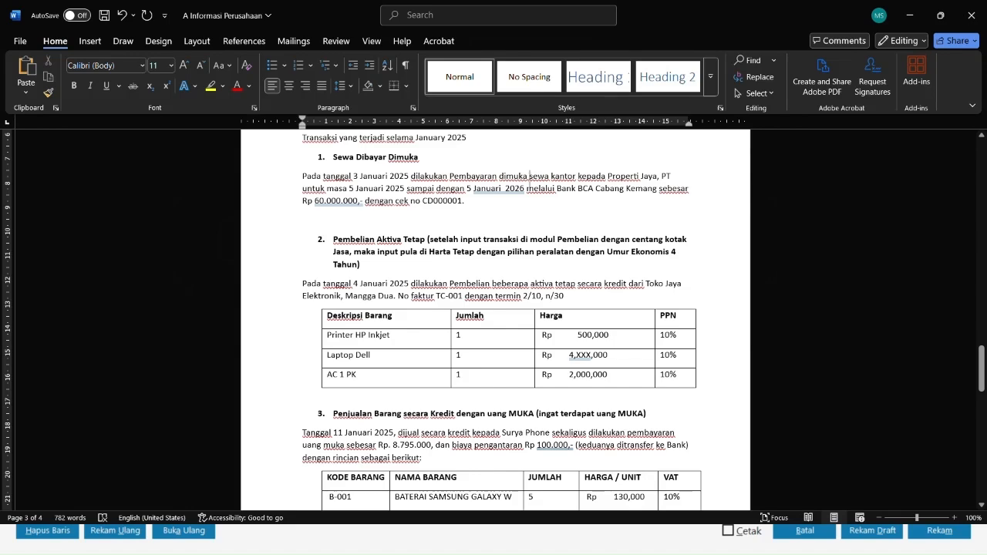
{"action": "left_click_drag", "start_coordinate": [529, 175], "coordinate": [525, 189]}
{"action": "key", "text": "alt+Tab"}
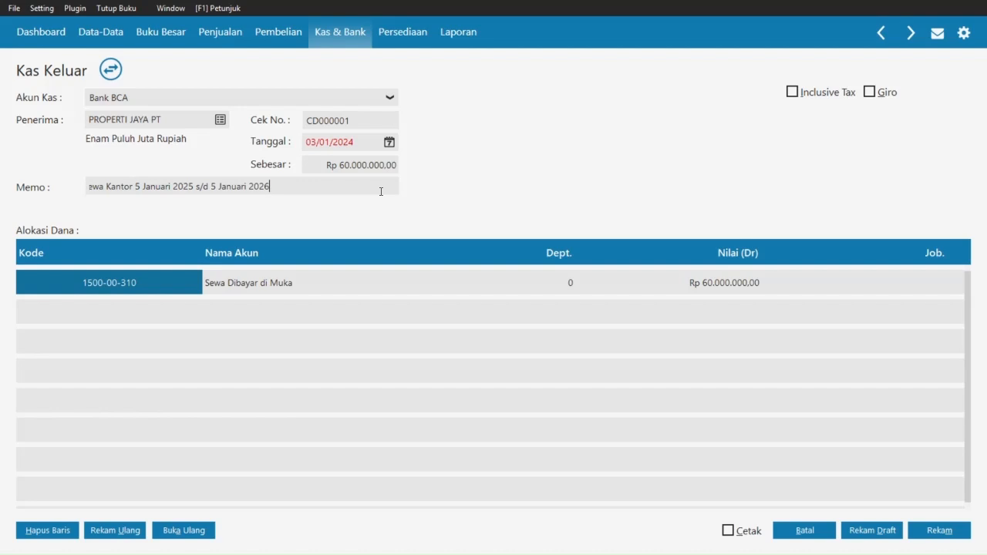
{"action": "key", "text": "Left"}
{"action": "key", "text": "Left"}
{"action": "key", "text": "Left"}
{"action": "key", "text": "Left"}
{"action": "key", "text": "Left"}
{"action": "key", "text": "Left"}
{"action": "key", "text": "Left"}
{"action": "key", "text": "Left"}
{"action": "key", "text": "Left"}
{"action": "key", "text": "Left"}
{"action": "key", "text": "Left"}
{"action": "key", "text": "Left"}
{"action": "key", "text": "Home"}
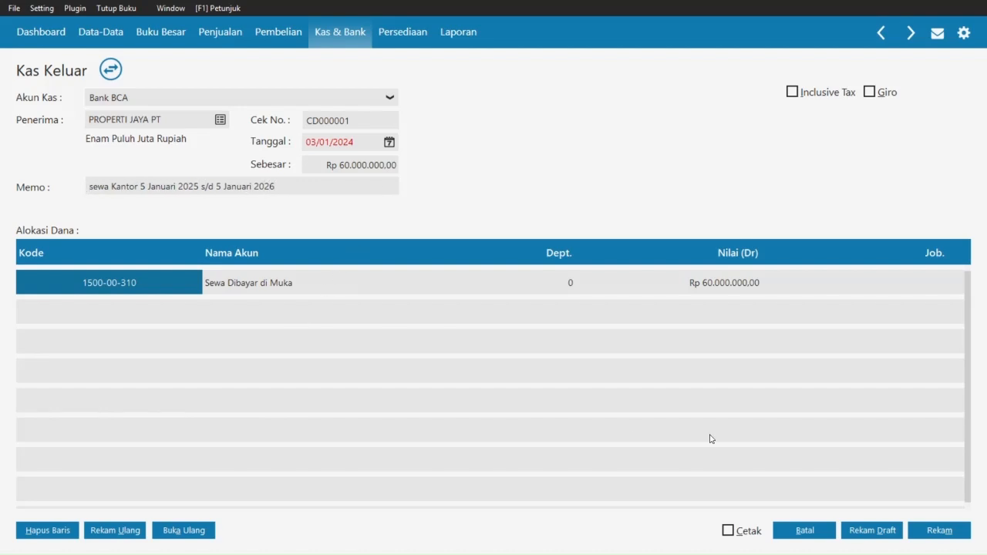
{"action": "left_click", "coordinate": [947, 532]}
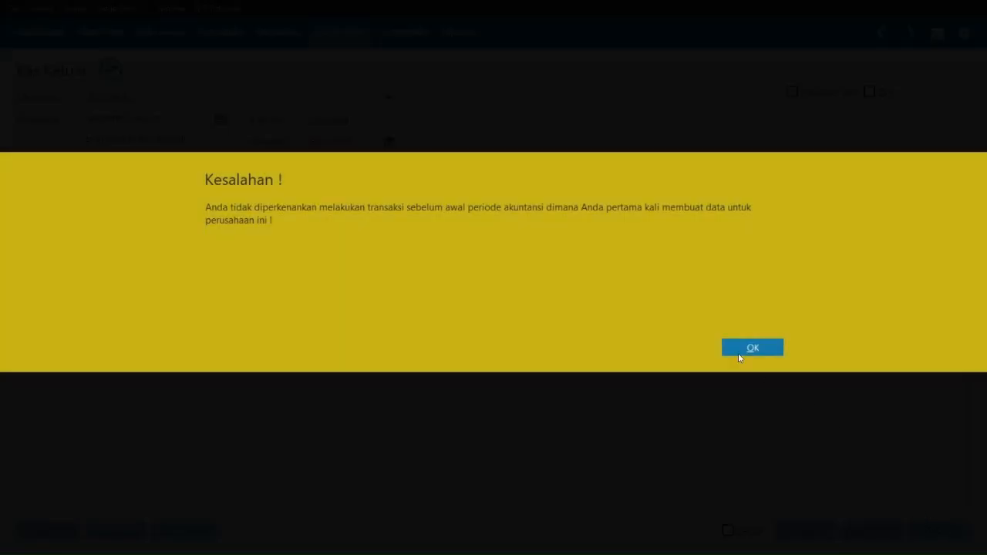
{"action": "left_click", "coordinate": [751, 348]}
Step: Set the payment date to 03/01/2025, then record the cash payment and leave the Kas Keluar form and list
{"action": "key", "text": "alt+Tab"}
{"action": "left_click", "coordinate": [362, 148]}
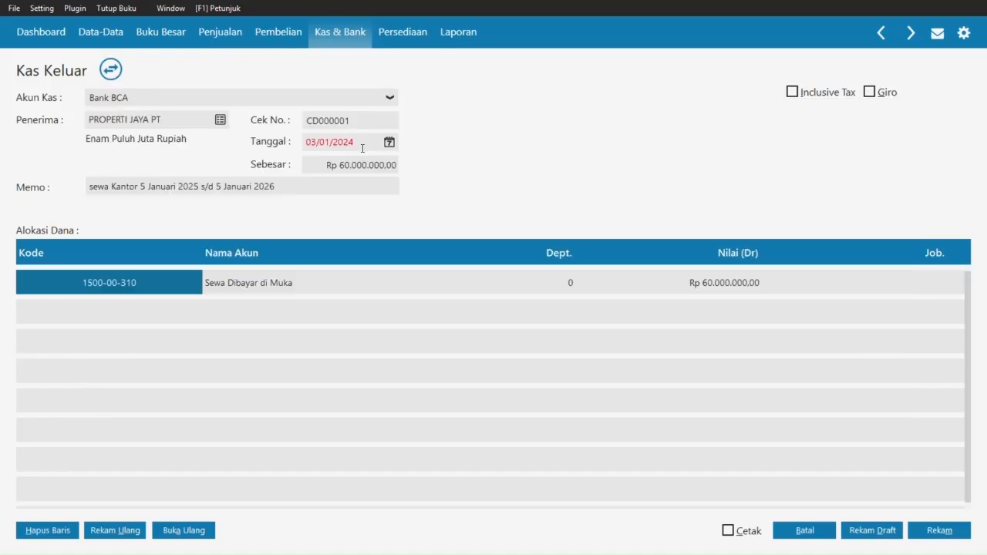
{"action": "key", "text": "alt+Tab"}
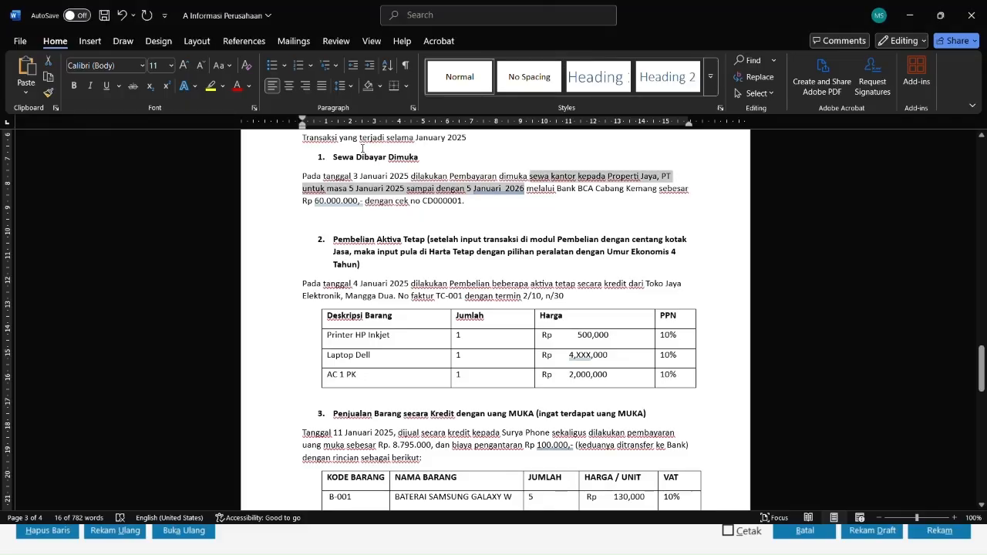
{"action": "key", "text": "alt+Tab"}
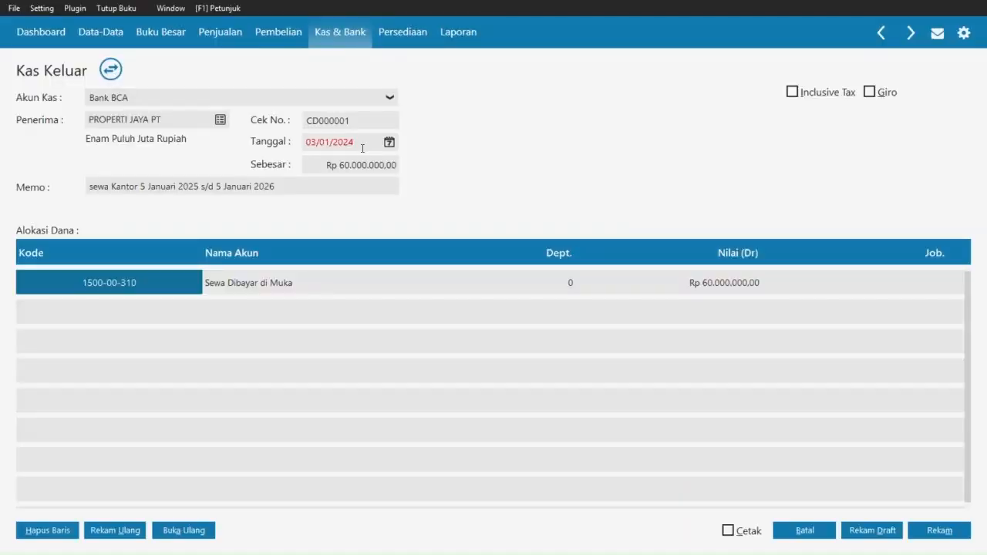
{"action": "key", "text": "Tab"}
{"action": "type", "text": "0301202"}
{"action": "left_click", "coordinate": [386, 298]}
{"action": "left_click", "coordinate": [936, 529]}
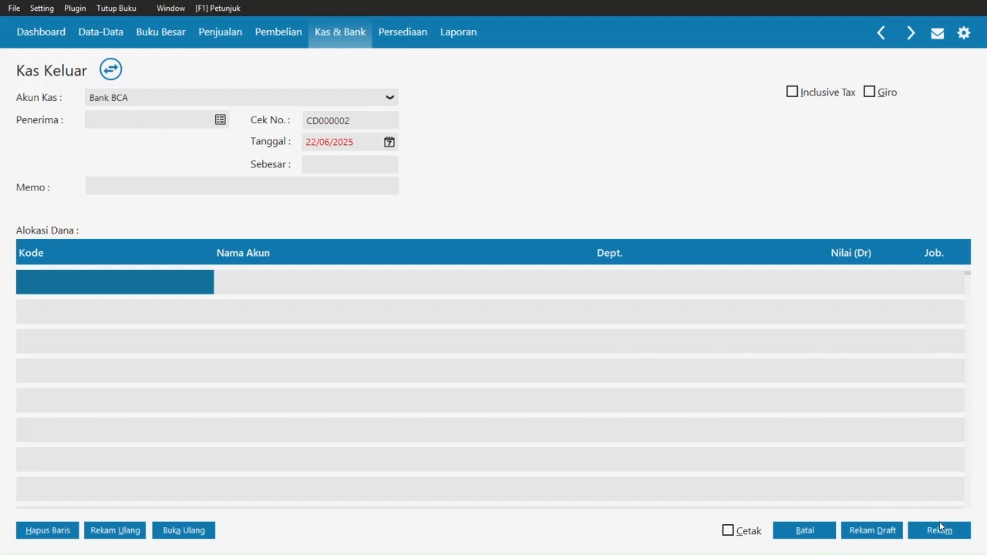
{"action": "left_click", "coordinate": [827, 532]}
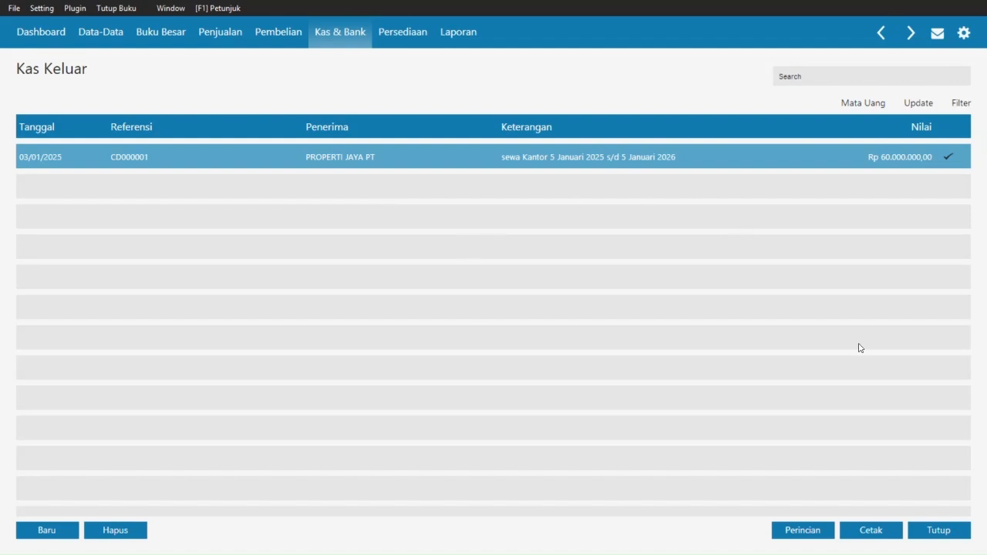
{"action": "left_click", "coordinate": [935, 535]}
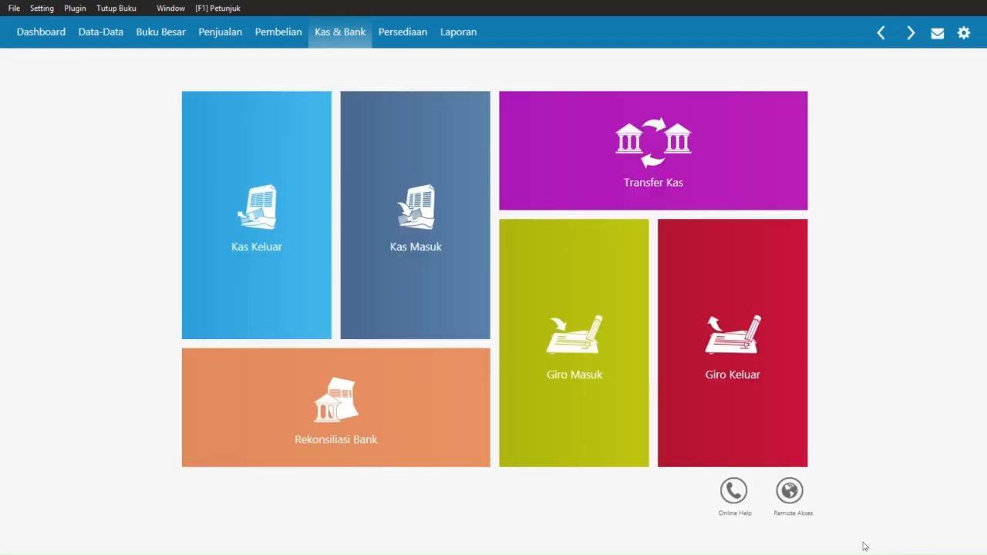
Step: Consult the fixed asset purchase transaction in the Word document and start a new Invoice Pembelian entry in Zahir
{"action": "key", "text": "alt+Tab"}
{"action": "key", "text": "alt+Tab"}
{"action": "key", "text": "alt+Tab"}
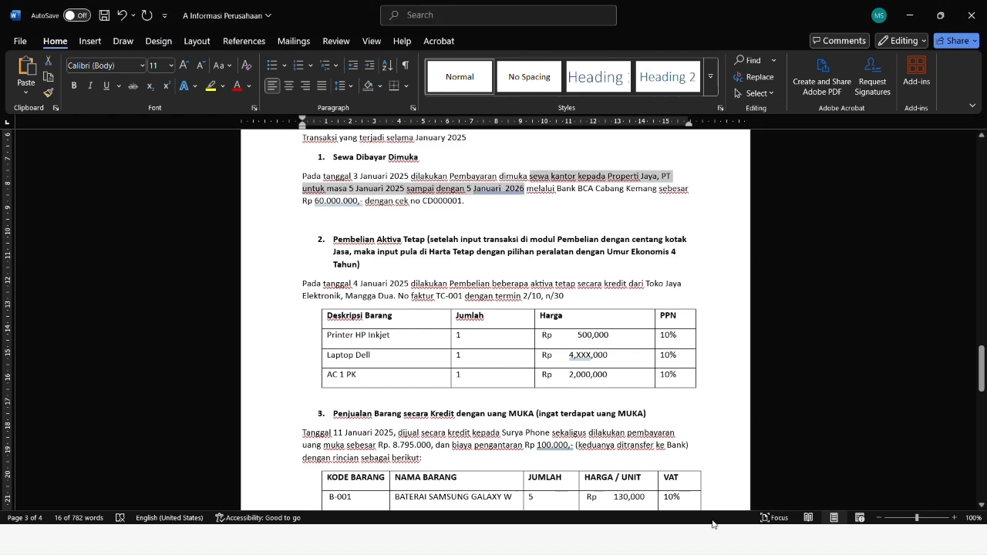
{"action": "scroll", "coordinate": [493, 323], "scroll_direction": "down", "scroll_amount": 4}
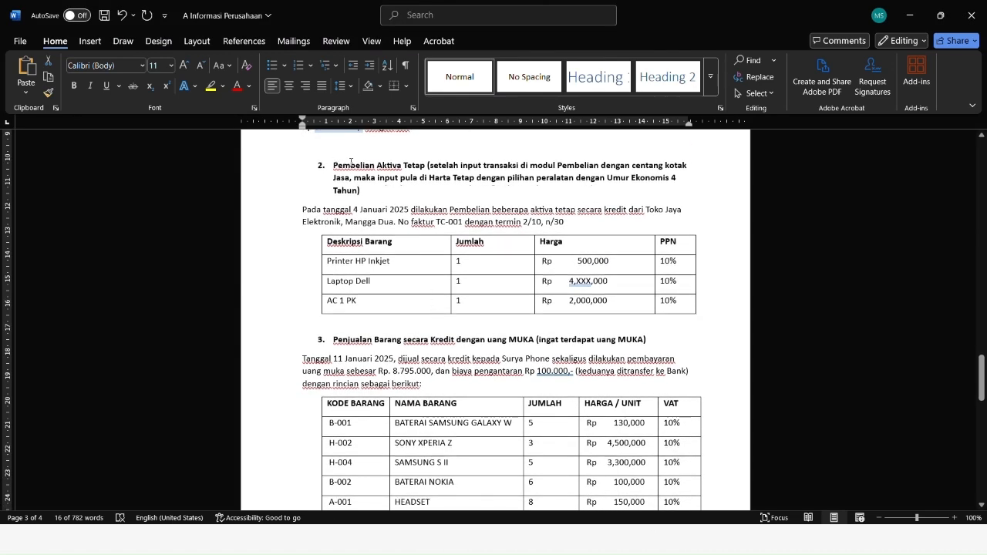
{"action": "key", "text": "alt+Tab"}
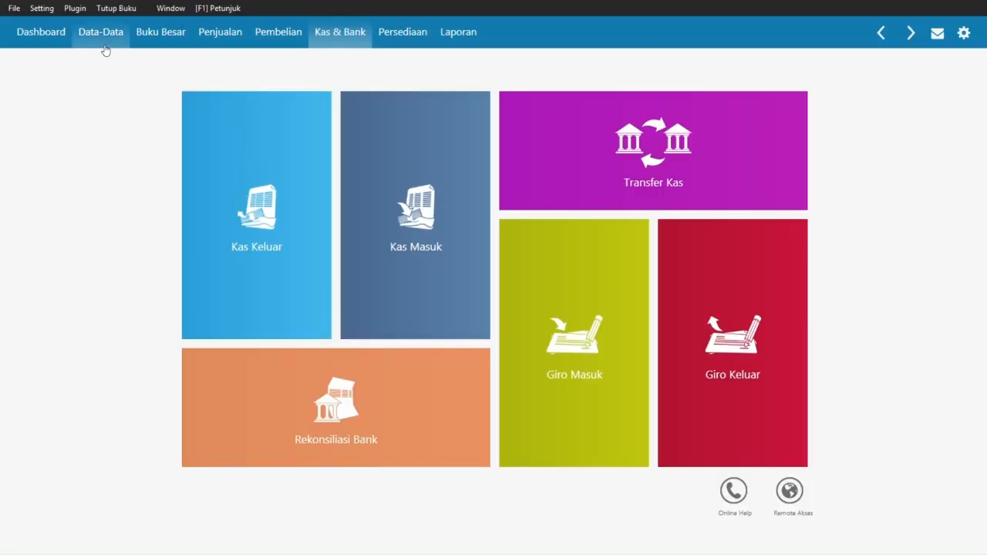
{"action": "left_click", "coordinate": [259, 31]}
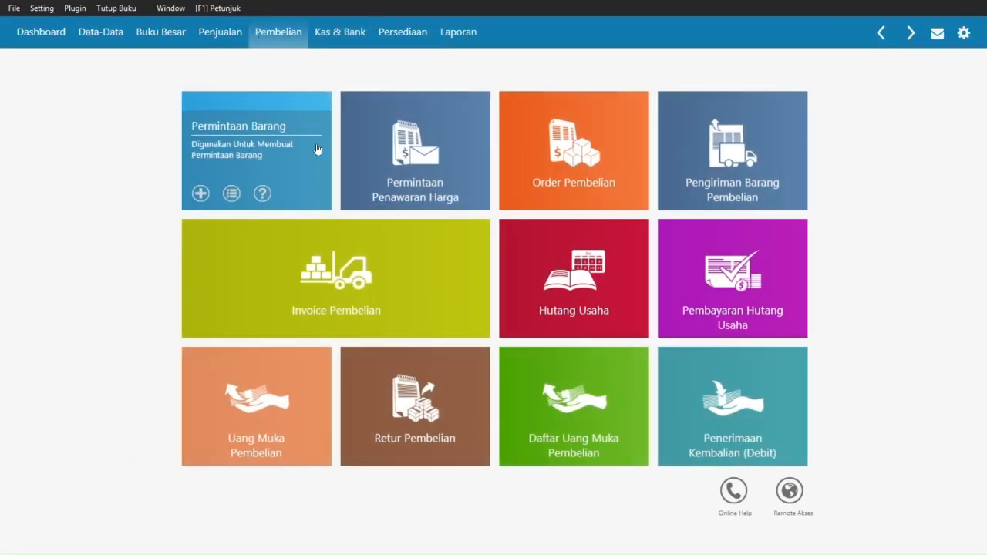
{"action": "left_click", "coordinate": [307, 289]}
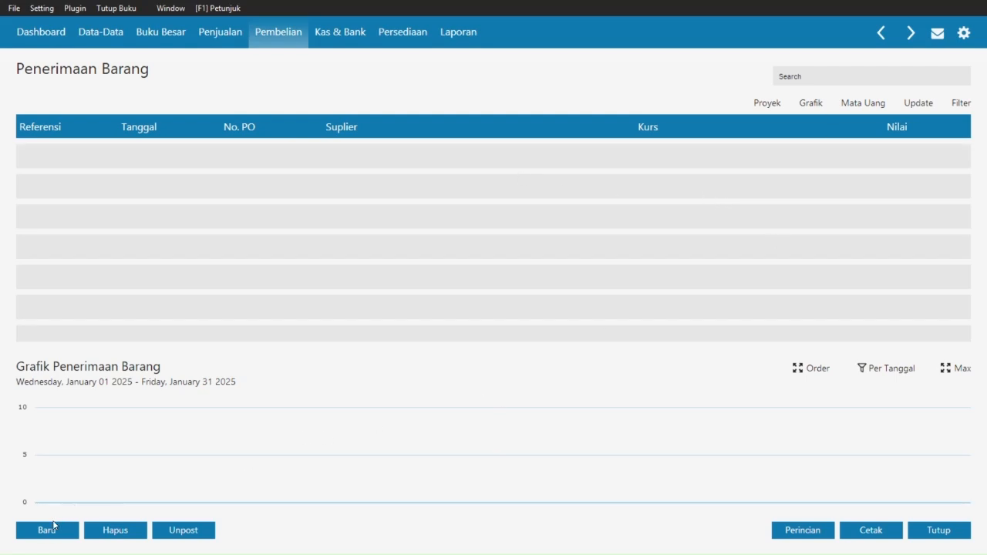
{"action": "left_click", "coordinate": [47, 530]}
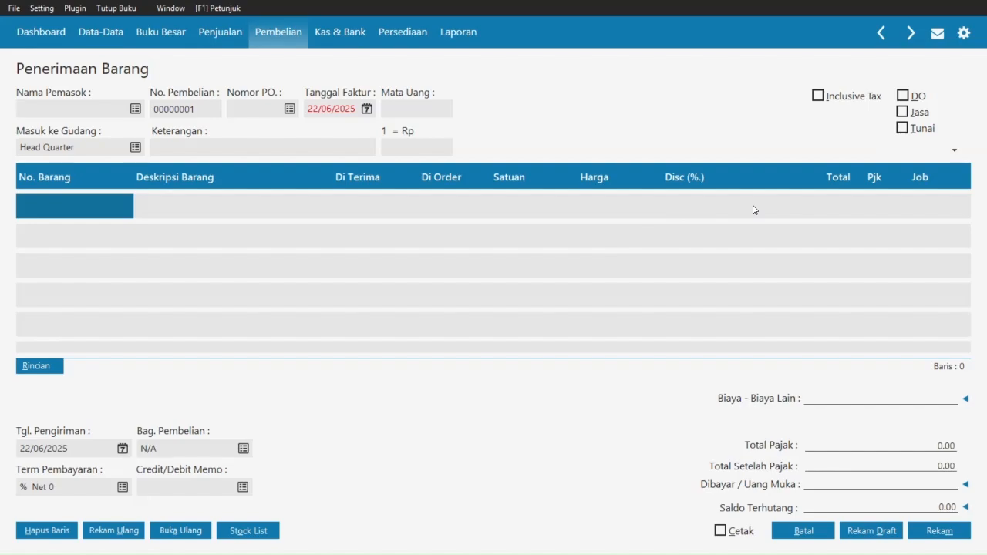
Step: Check the Jasa instruction for the fixed asset purchase in the Word document and enable the Jasa option on the purchase form
{"action": "key", "text": "alt+Tab"}
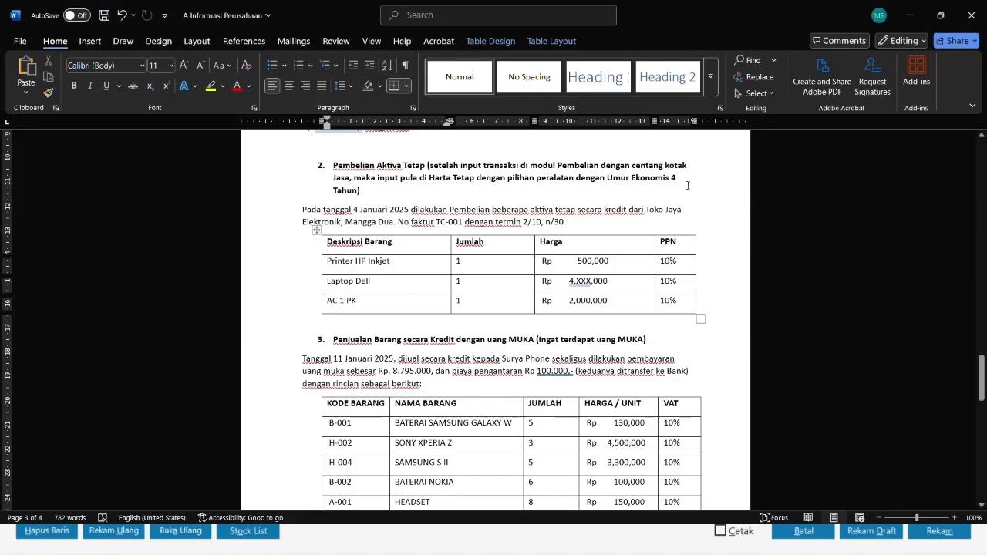
{"action": "left_click_drag", "start_coordinate": [602, 165], "coordinate": [383, 178]}
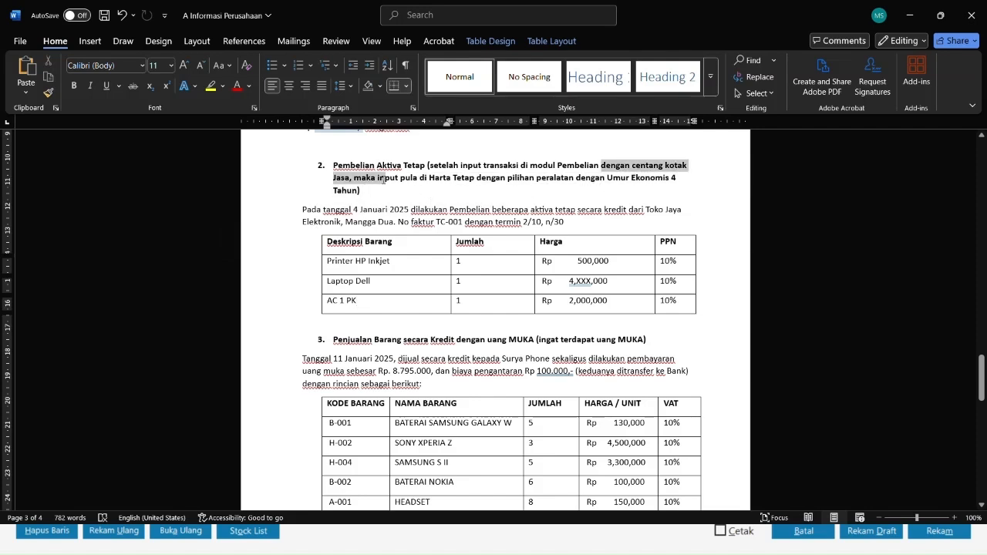
{"action": "key", "text": "alt+Tab"}
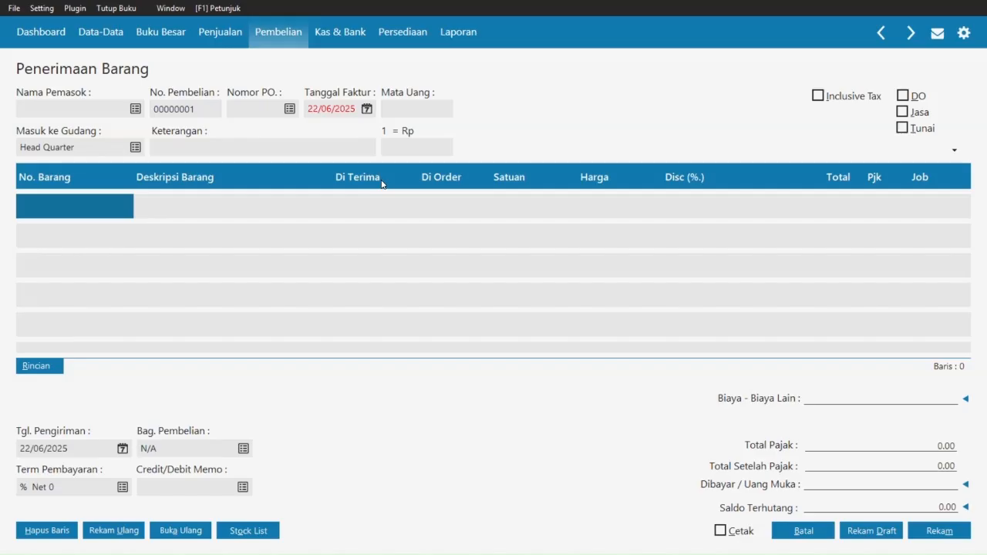
{"action": "left_click", "coordinate": [901, 112]}
Step: Check the supplier in the Word document and start a new vendor record with ID V-007 and company name TOKO JAYA ELEKTRONIK
{"action": "key", "text": "alt+Tab"}
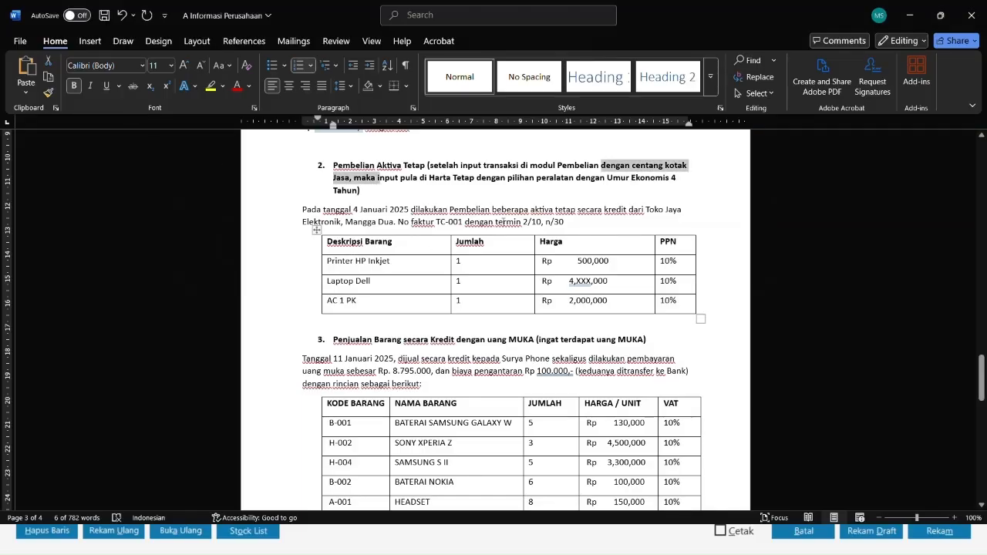
{"action": "key", "text": "alt+Tab"}
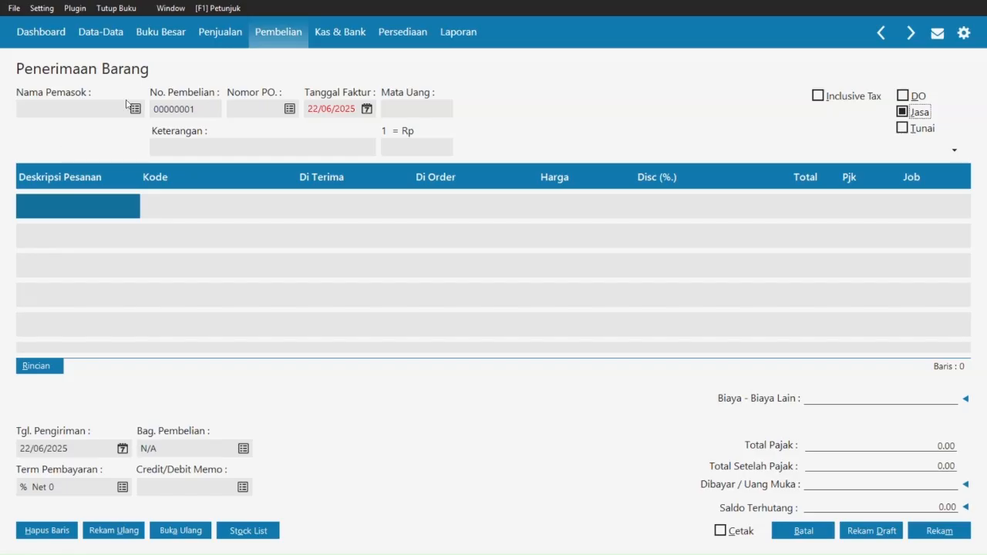
{"action": "left_click", "coordinate": [134, 108]}
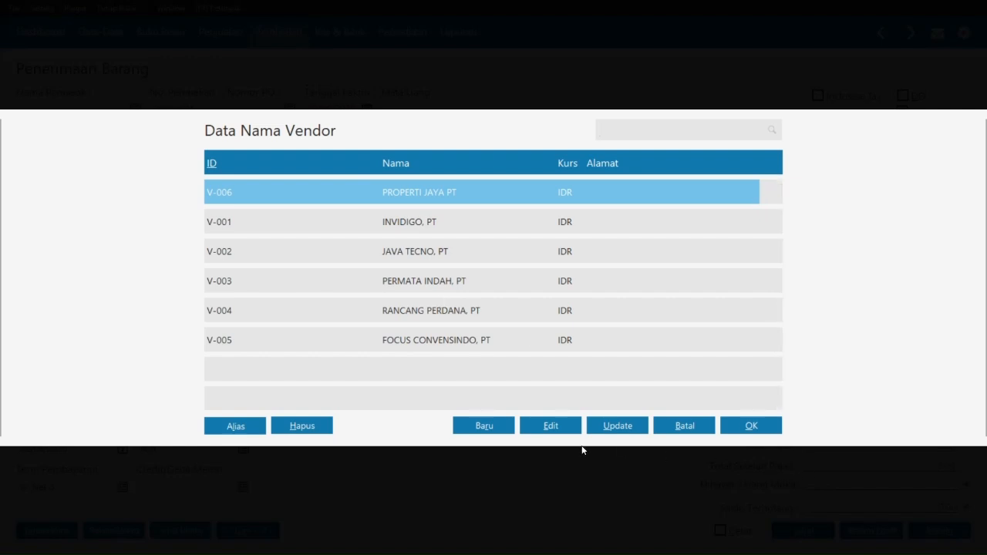
{"action": "left_click", "coordinate": [493, 433]}
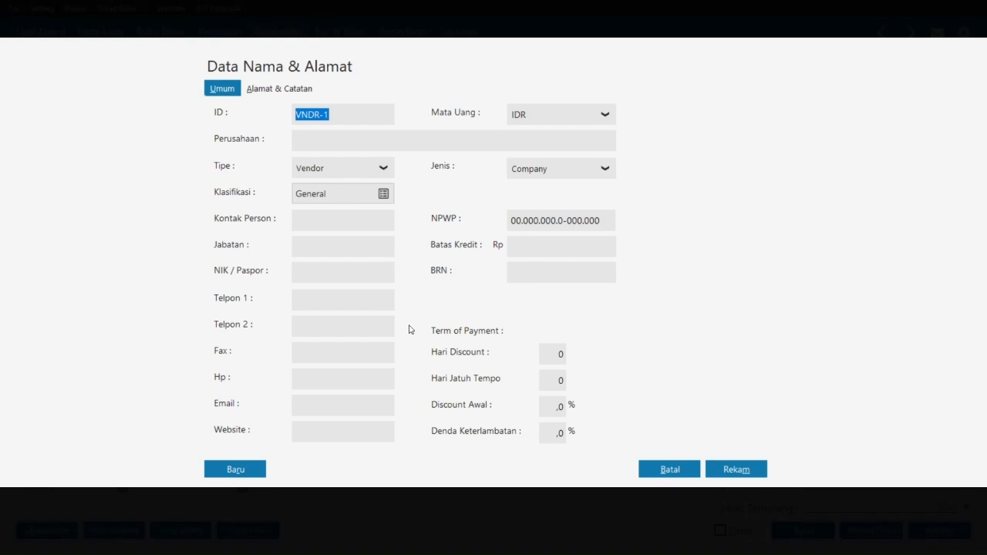
{"action": "type", "text": "V-007"}
{"action": "key", "text": "Tab"}
{"action": "type", "text": "TOKO JAYA ELEKTRONIK"}
Step: Save the vendor with 10 discount days, 30 due days and a 2% early discount, and choose it as the purchase's supplier
{"action": "left_click", "coordinate": [552, 354]}
{"action": "type", "text": "10"}
{"action": "key", "text": "Tab"}
{"action": "type", "text": "30"}
{"action": "key", "text": "Tab"}
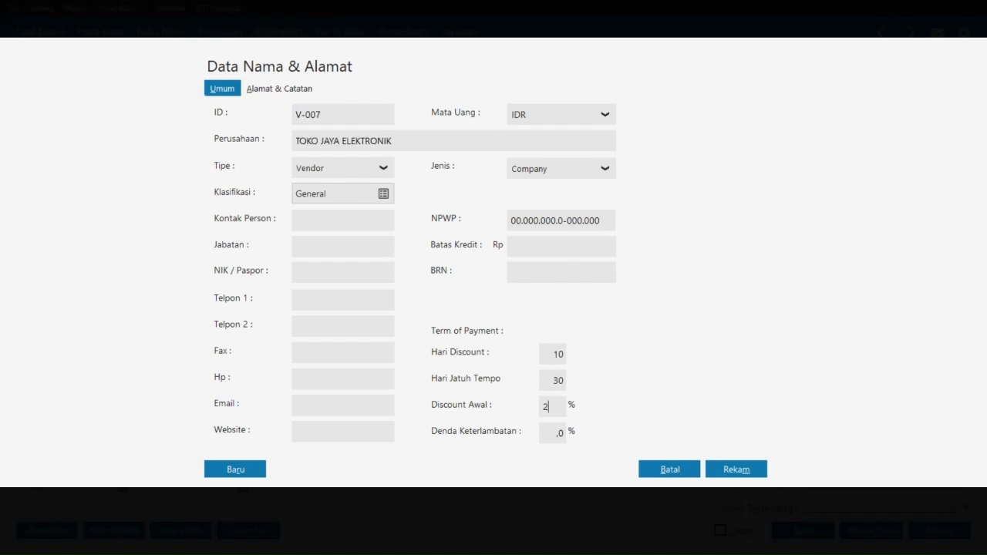
{"action": "left_click", "coordinate": [722, 465]}
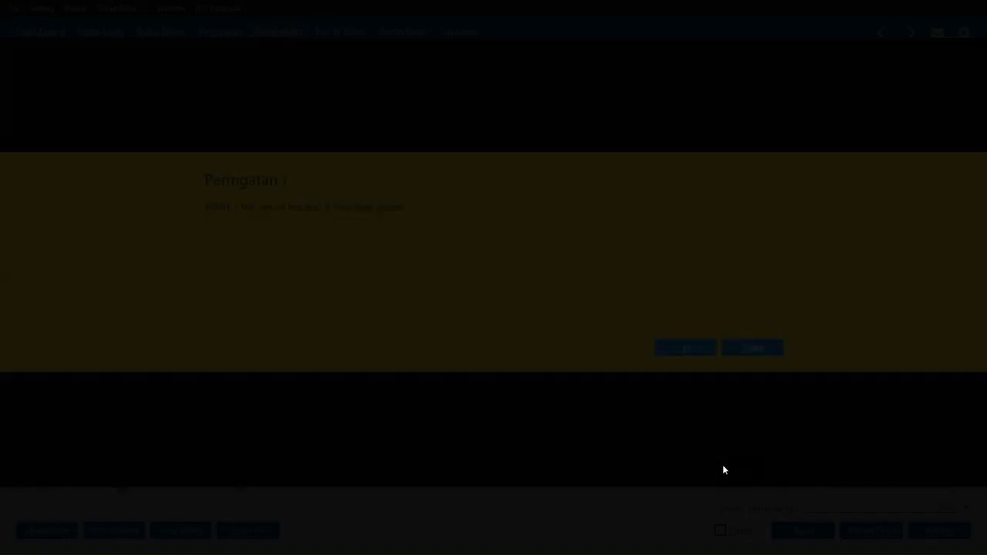
{"action": "left_click", "coordinate": [665, 349]}
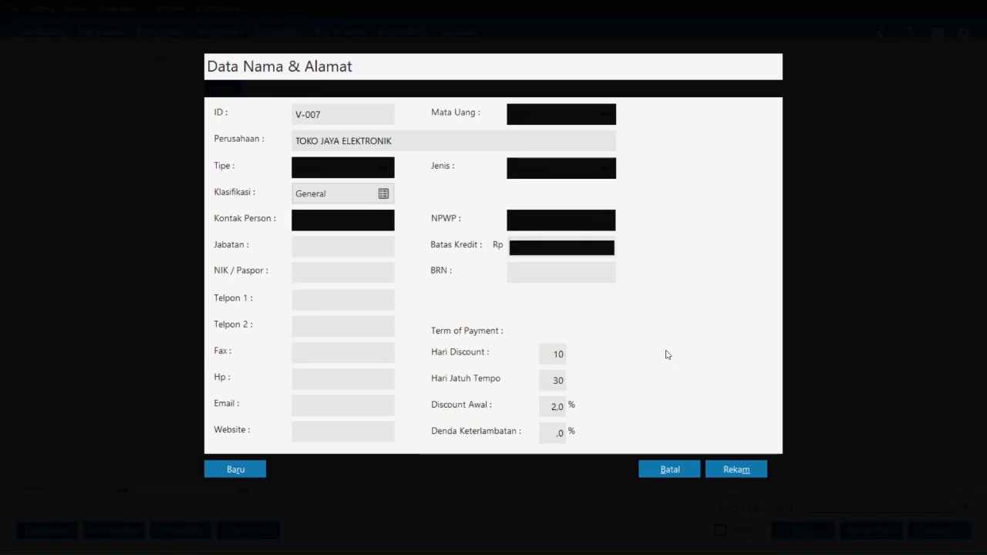
{"action": "left_click", "coordinate": [521, 217]}
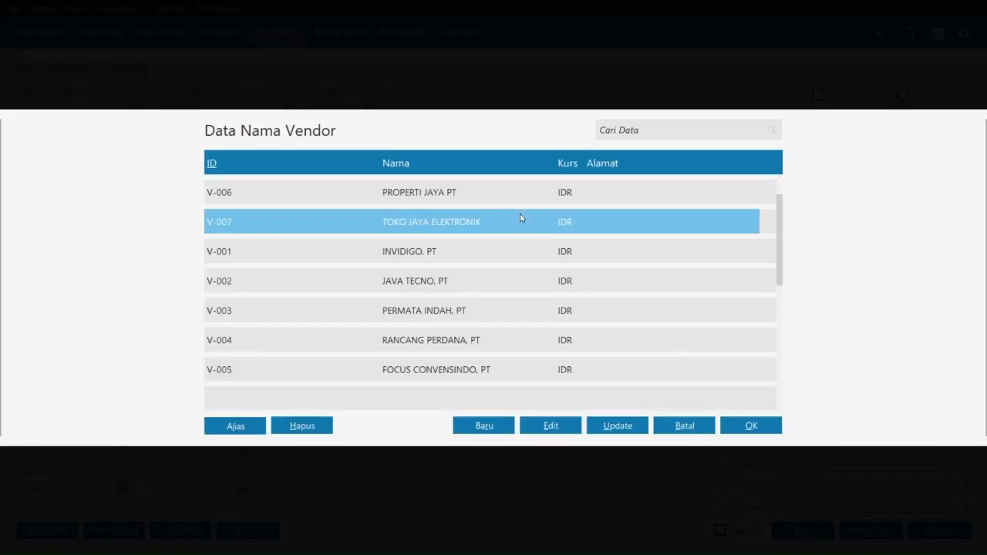
{"action": "left_click", "coordinate": [728, 428]}
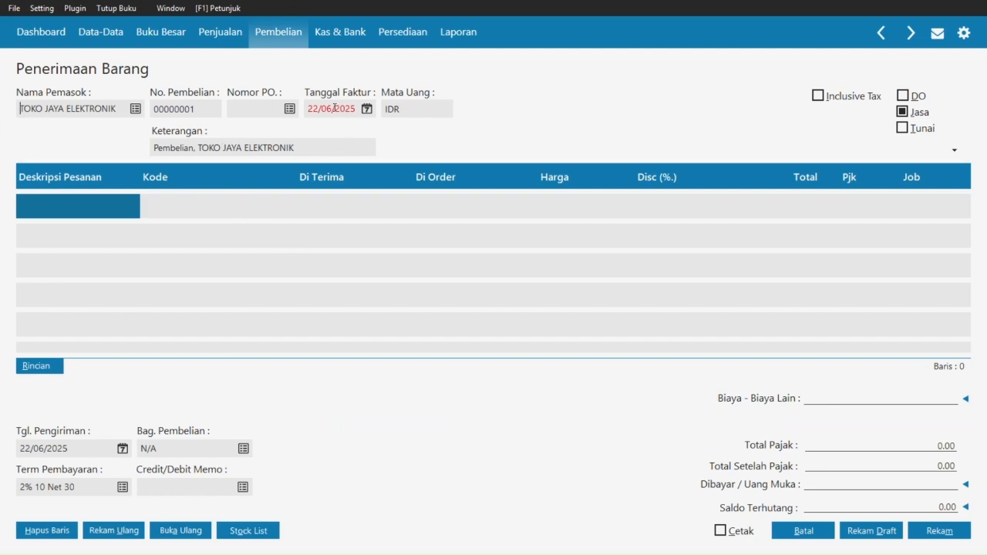
Step: Check the purchase date in the Word document and set the invoice date in Zahir to 04/01/2025
{"action": "key", "text": "alt+Tab"}
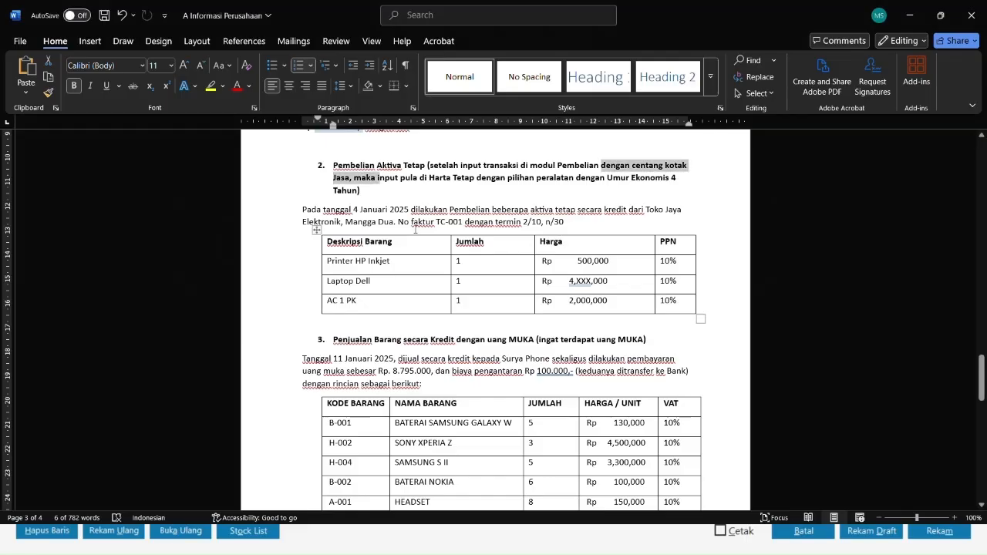
{"action": "key", "text": "alt+Tab"}
{"action": "type", "text": "04/"}
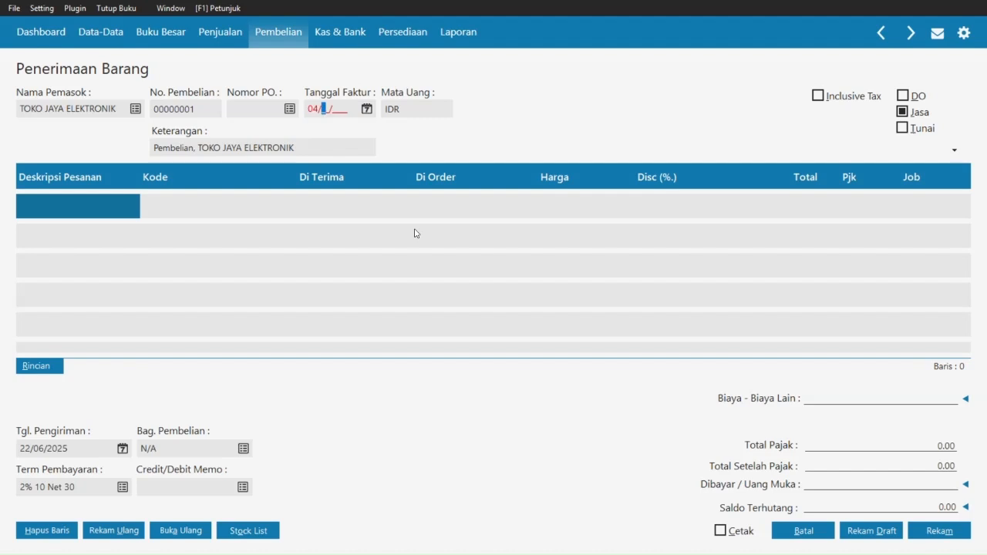
{"action": "type", "text": "01/2025"}
Step: Copy the item name Printer HP Inkjet from the Word table into the first row's description and select that row's account code cell
{"action": "left_click", "coordinate": [44, 202]}
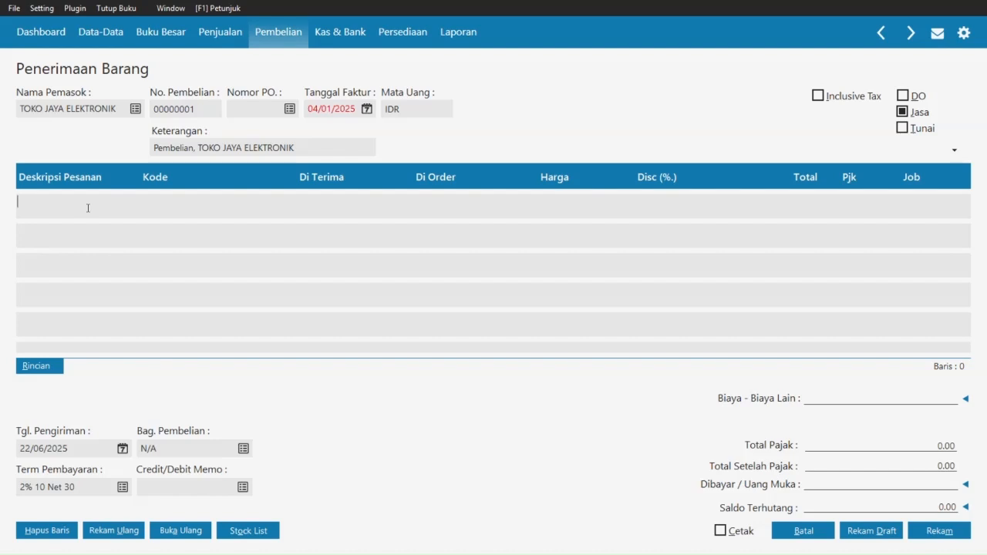
{"action": "key", "text": "alt+Tab"}
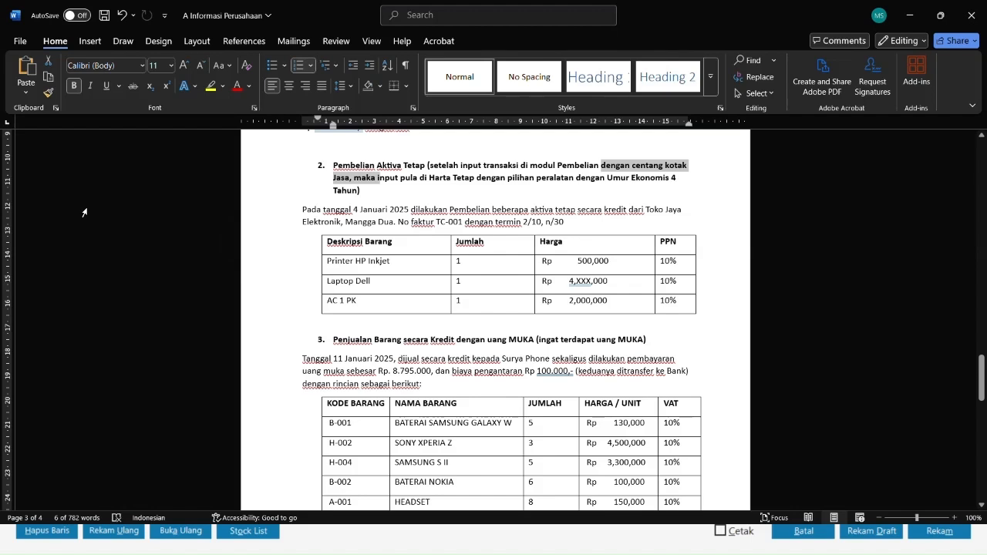
{"action": "left_click_drag", "start_coordinate": [389, 262], "coordinate": [342, 266]}
{"action": "key", "text": "ctrl+c"}
{"action": "key", "text": "alt+Tab"}
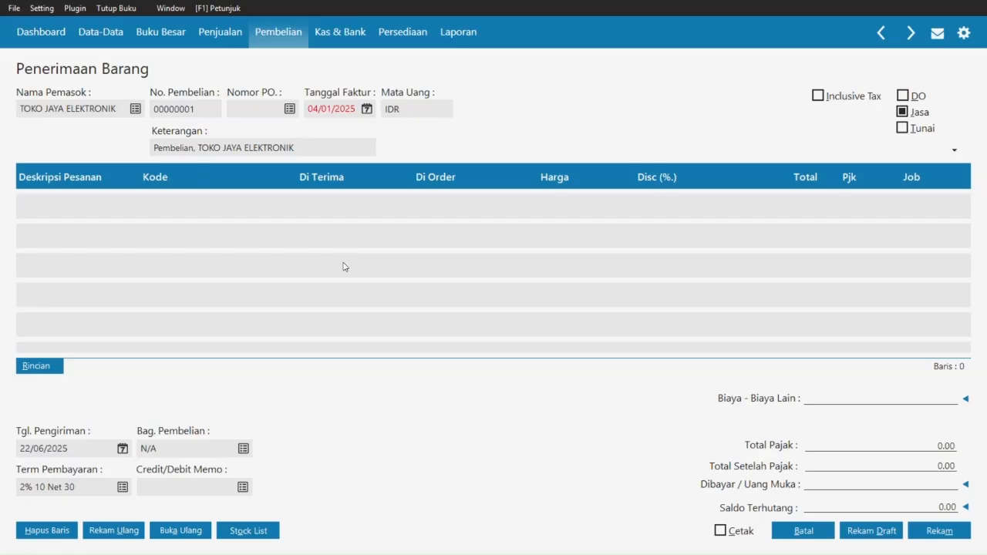
{"action": "key", "text": "ctrl+v"}
{"action": "left_click", "coordinate": [195, 217]}
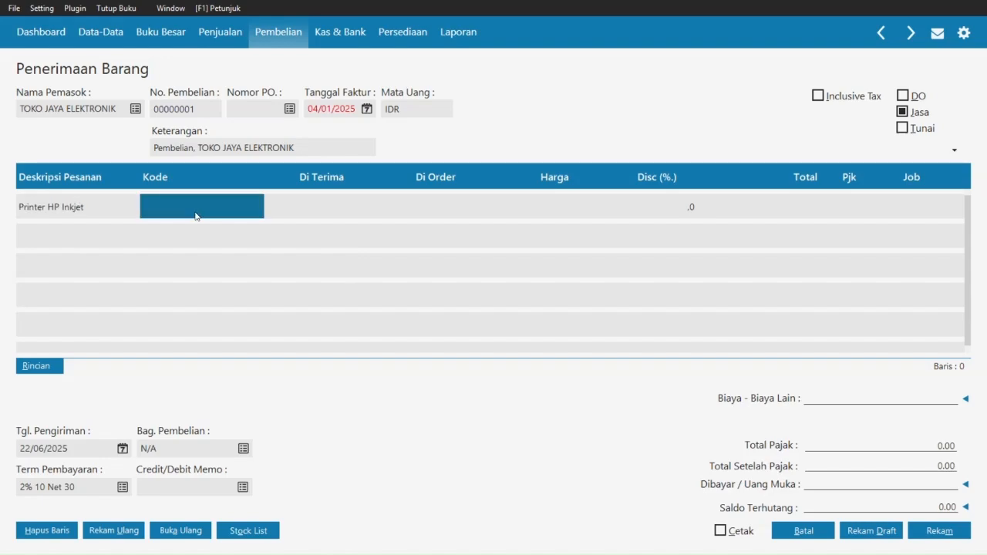
Step: Open the account list for the Printer HP Inkjet row and look through it for a PERALA account
{"action": "double_click", "coordinate": [195, 216]}
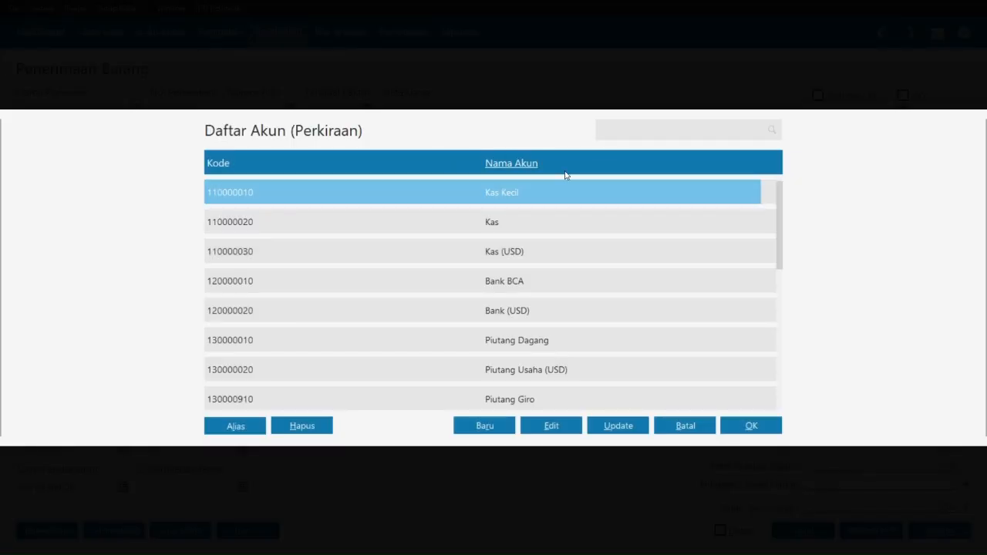
{"action": "type", "text": "PER"}
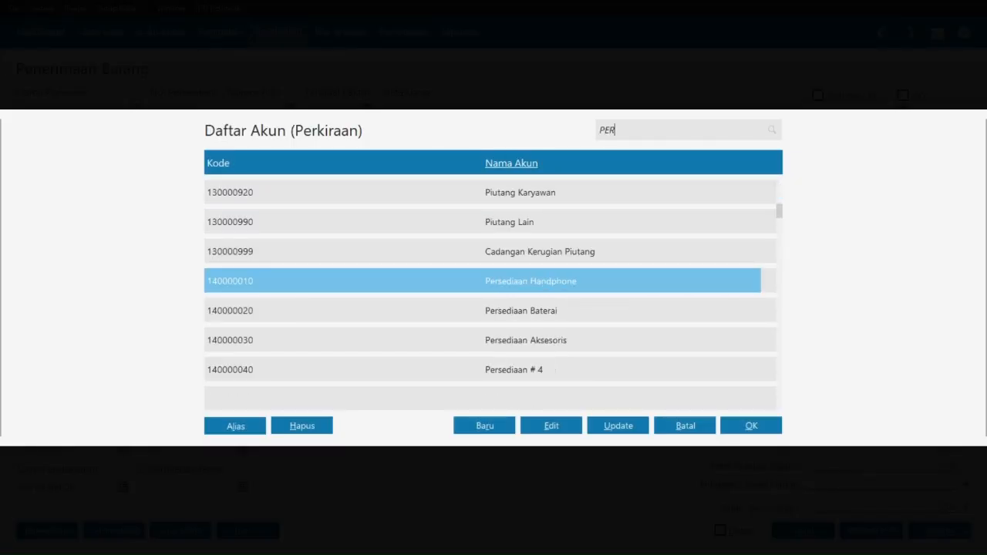
{"action": "type", "text": "ALA"}
{"action": "scroll", "coordinate": [460, 330], "scroll_direction": "down", "scroll_amount": 15}
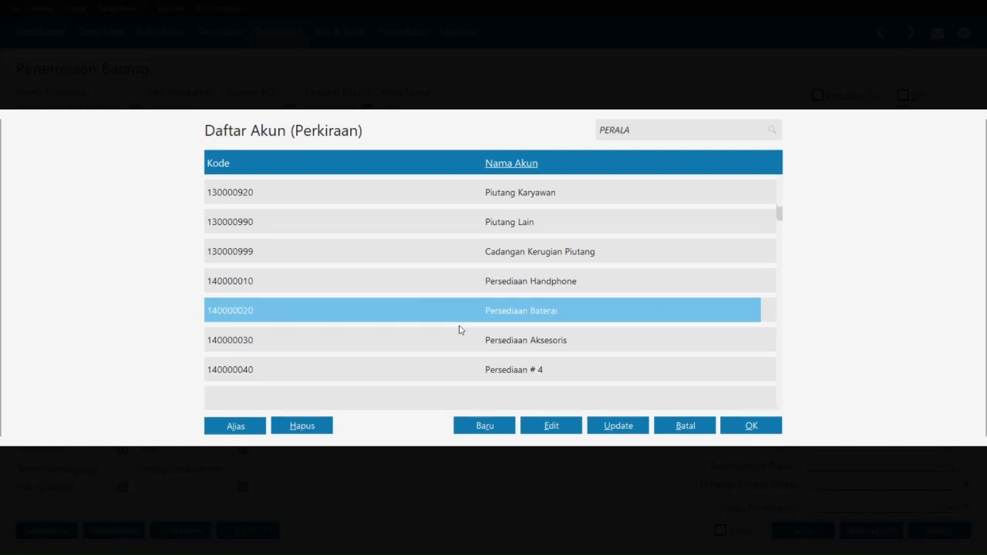
{"action": "scroll", "coordinate": [460, 329], "scroll_direction": "down", "scroll_amount": 8}
{"action": "scroll", "coordinate": [460, 330], "scroll_direction": "up", "scroll_amount": 20}
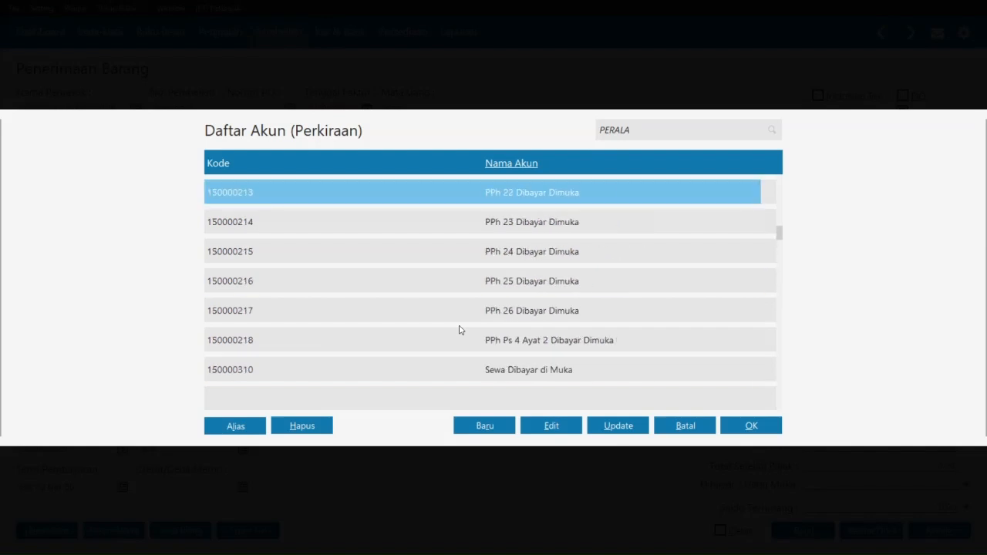
{"action": "scroll", "coordinate": [460, 330], "scroll_direction": "down", "scroll_amount": 20}
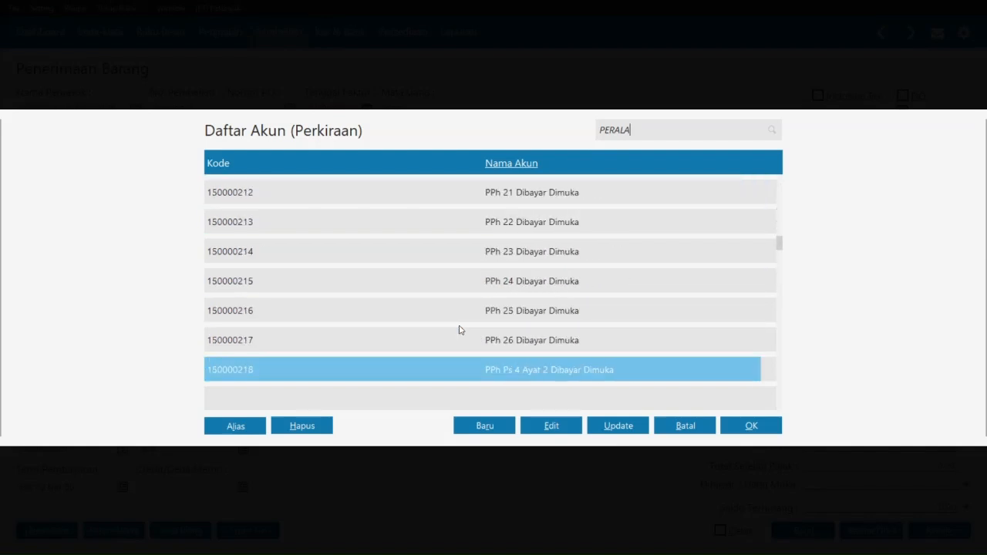
Step: Search the account list for MESIN and assign the Mesin & Peralatan account to the Printer HP Inkjet row
{"action": "key", "text": "BackSpace"}
{"action": "key", "text": "BackSpace"}
{"action": "key", "text": "BackSpace"}
{"action": "key", "text": "BackSpace"}
{"action": "key", "text": "BackSpace"}
{"action": "key", "text": "BackSpace"}
{"action": "type", "text": "M"}
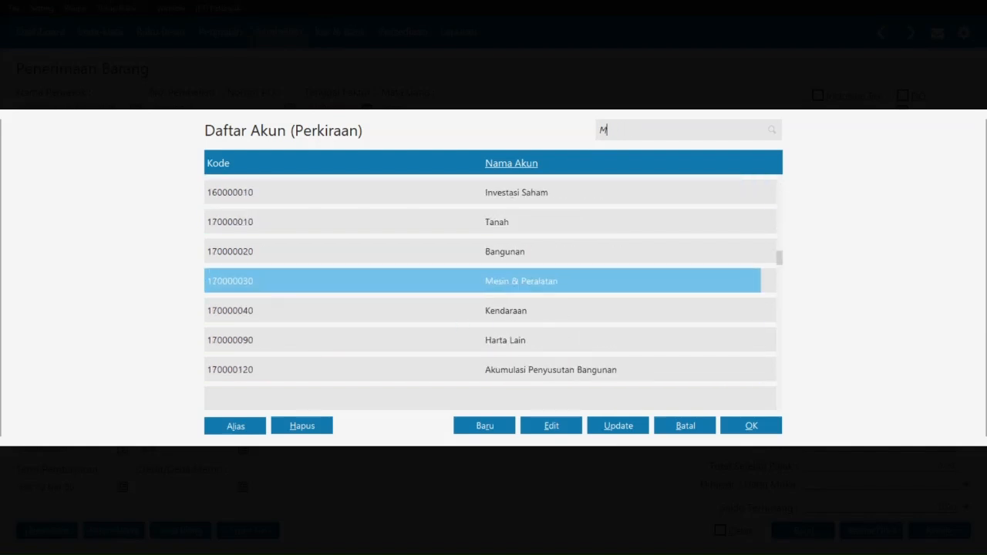
{"action": "type", "text": "ESIN"}
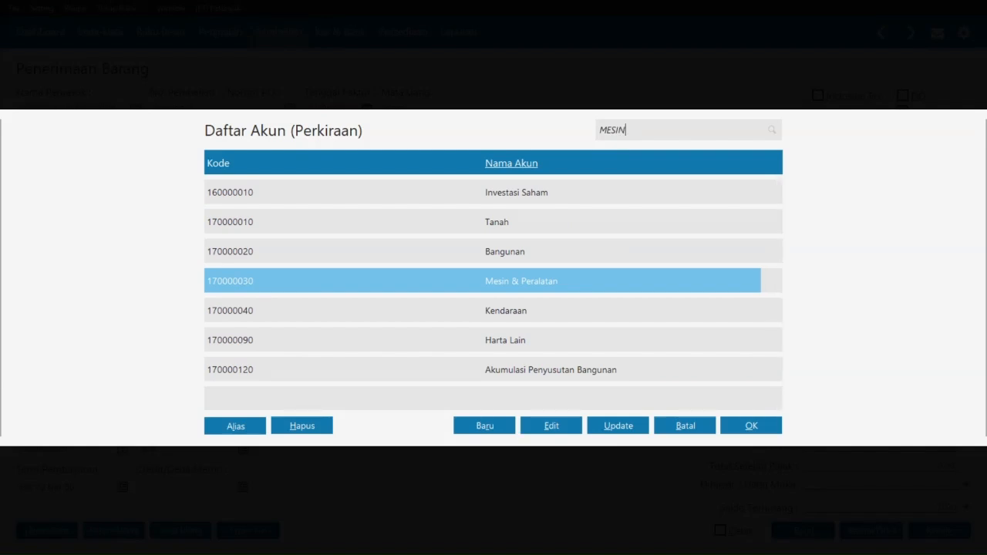
{"action": "left_click", "coordinate": [755, 430]}
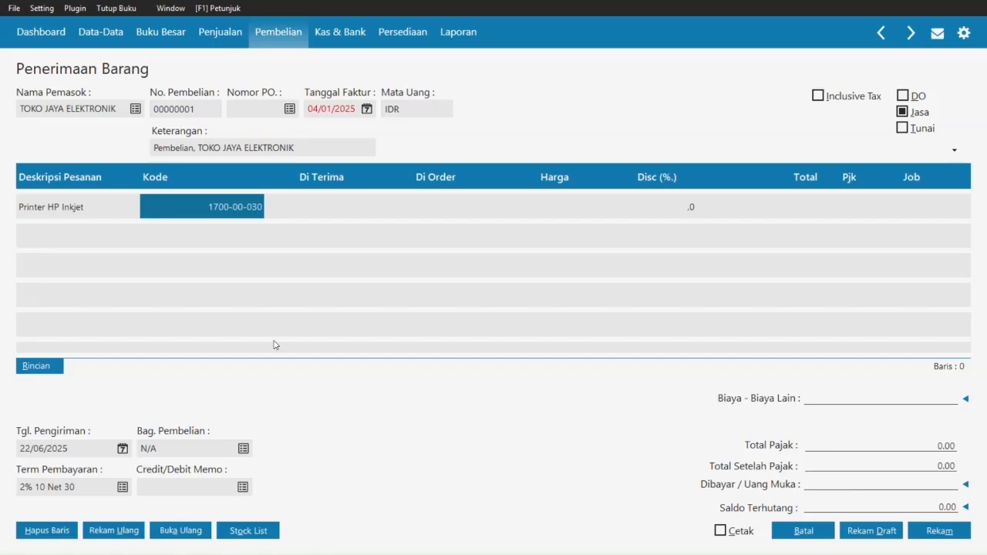
Step: Check the printer's quantity and price in the Word table, and enter a received quantity of 1 and price 50000 in Zahir
{"action": "key", "text": "Tab"}
{"action": "key", "text": "alt+Tab"}
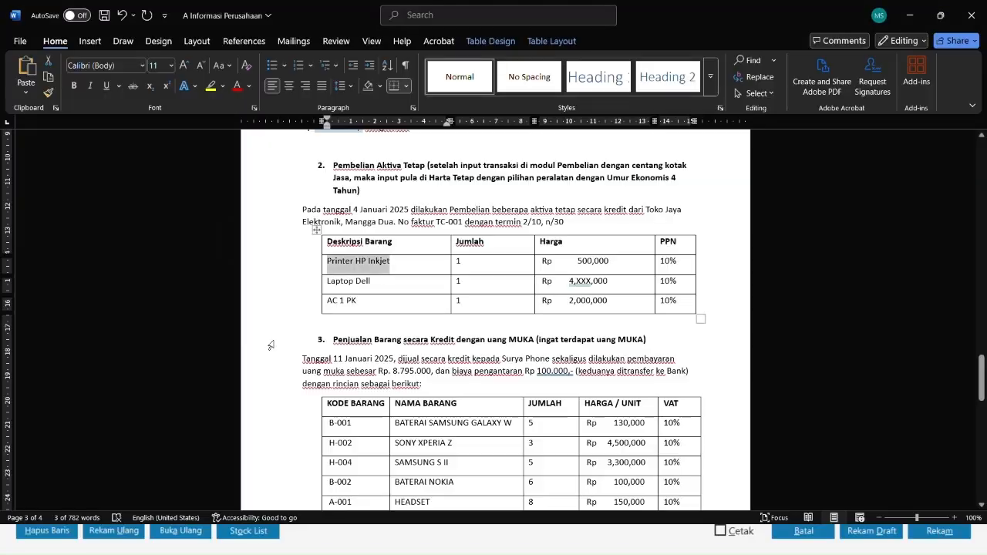
{"action": "key", "text": "alt+Tab"}
{"action": "type", "text": "1"}
{"action": "key", "text": "Tab"}
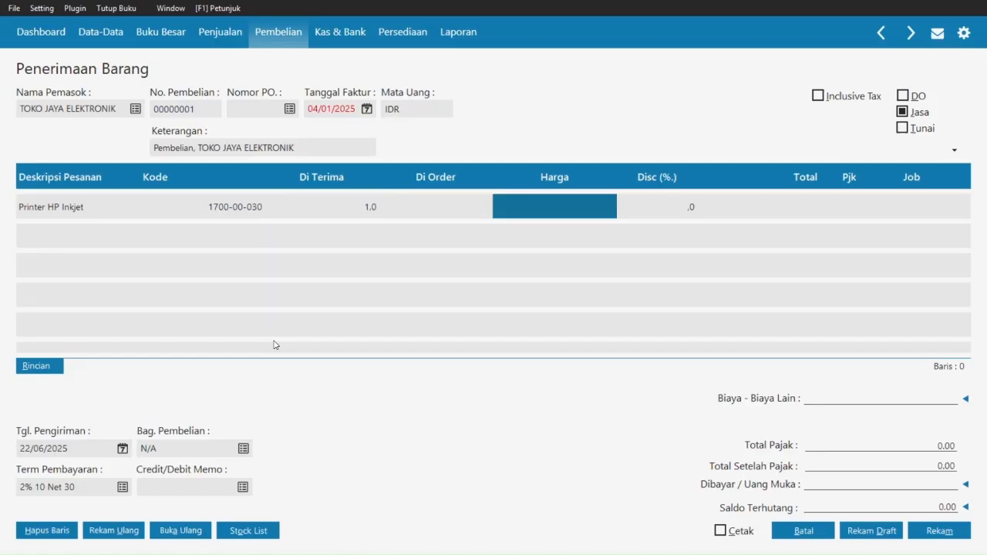
{"action": "key", "text": "alt+Tab"}
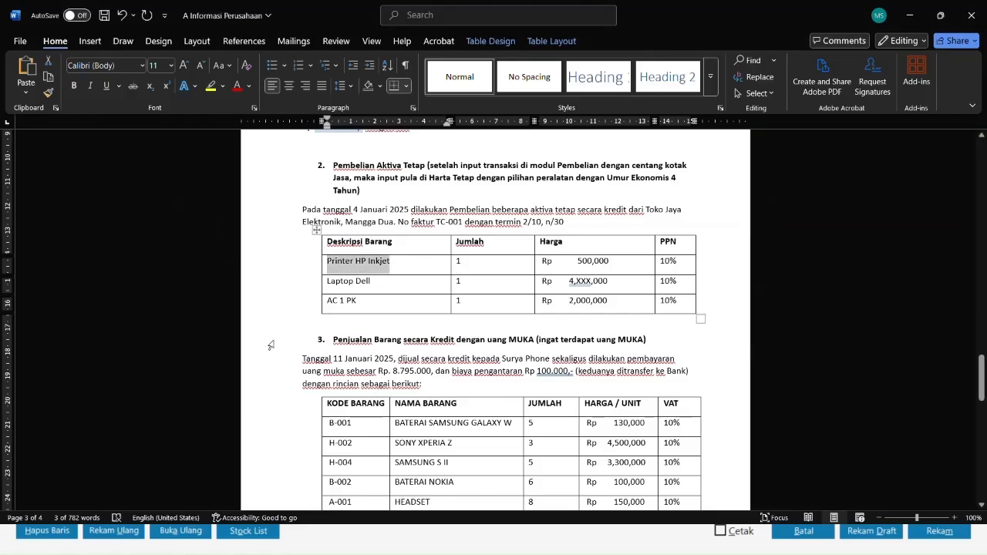
{"action": "key", "text": "alt+Tab"}
{"action": "type", "text": "50000000"}
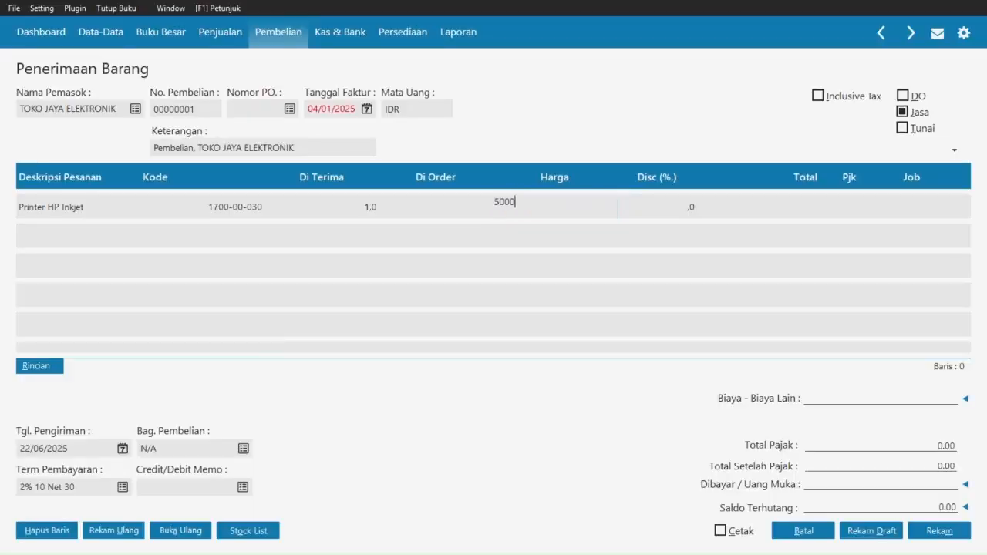
{"action": "key", "text": "Tab"}
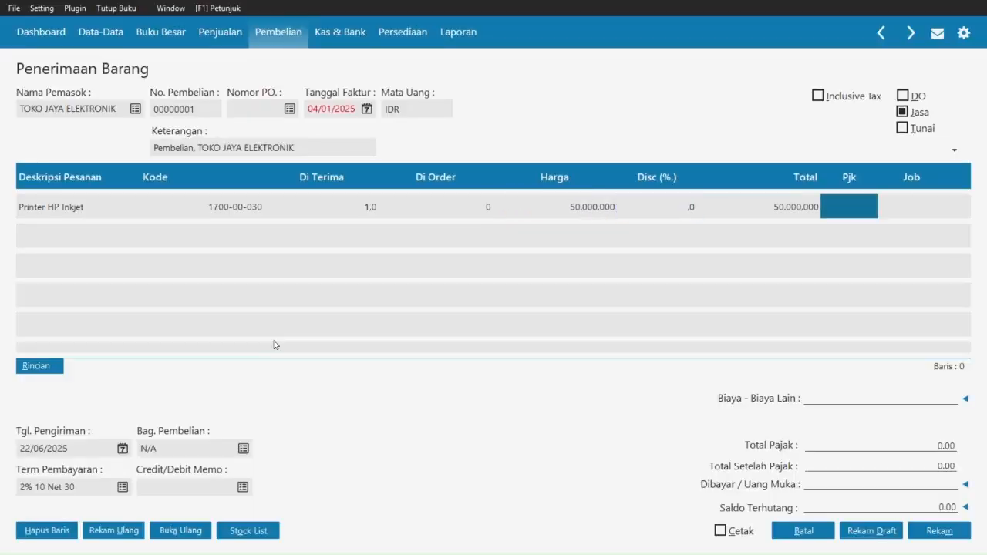
Step: Apply the VAT tax to the Printer HP Inkjet row and finish the row
{"action": "key", "text": "Return"}
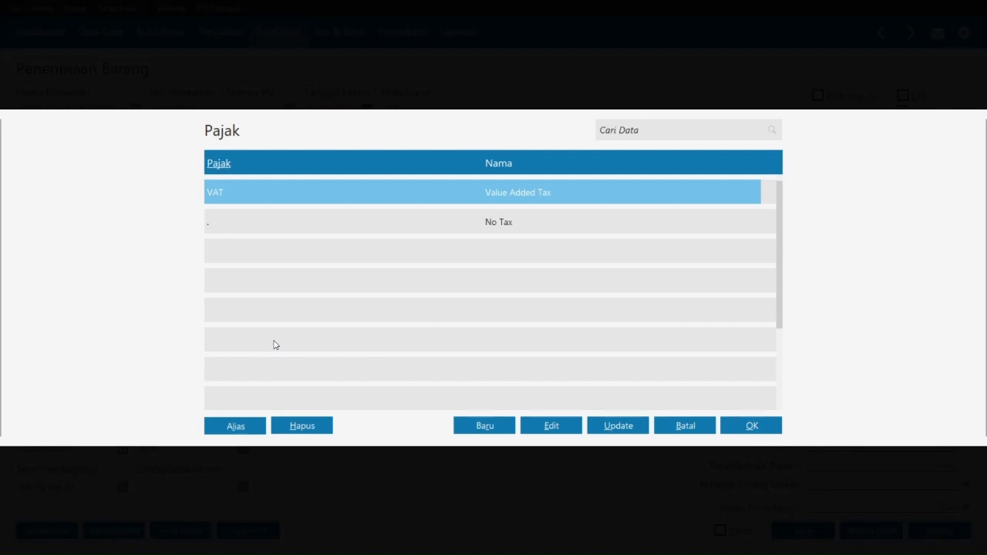
{"action": "key", "text": "Escape"}
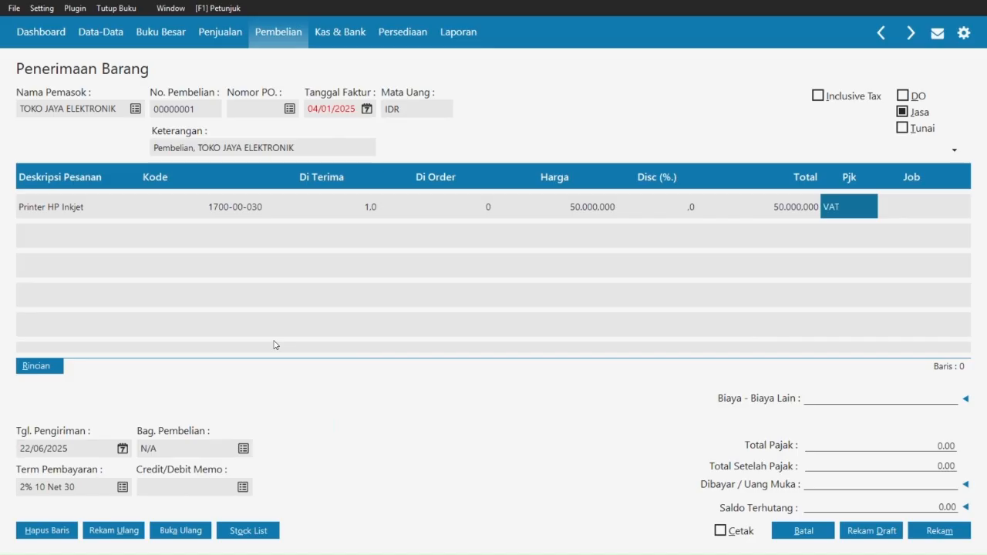
{"action": "key", "text": "Return"}
{"action": "key", "text": "Return"}
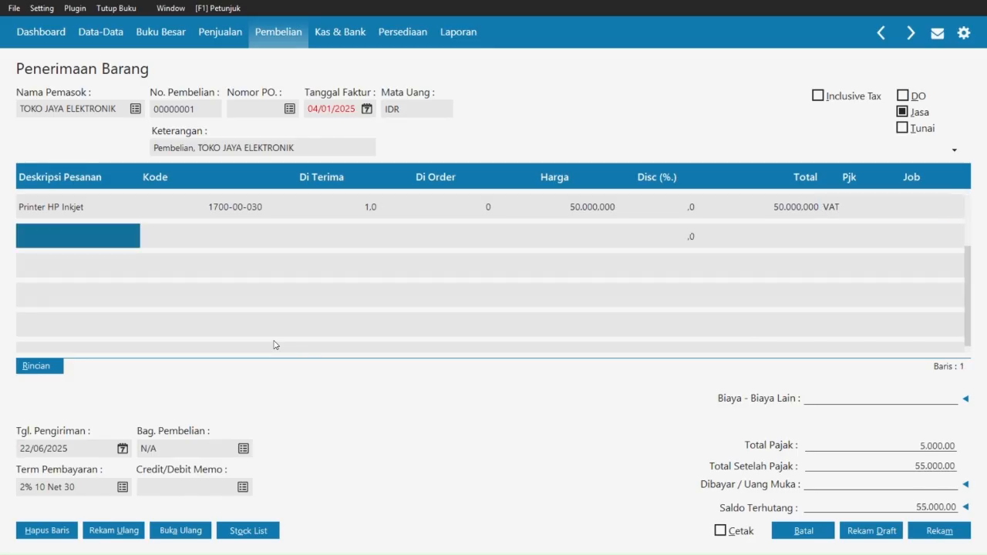
Step: Copy Laptop Dell from the Word table into the second row's description in Zahir and assign it the Mesin & Peralatan account
{"action": "key", "text": "alt+Tab"}
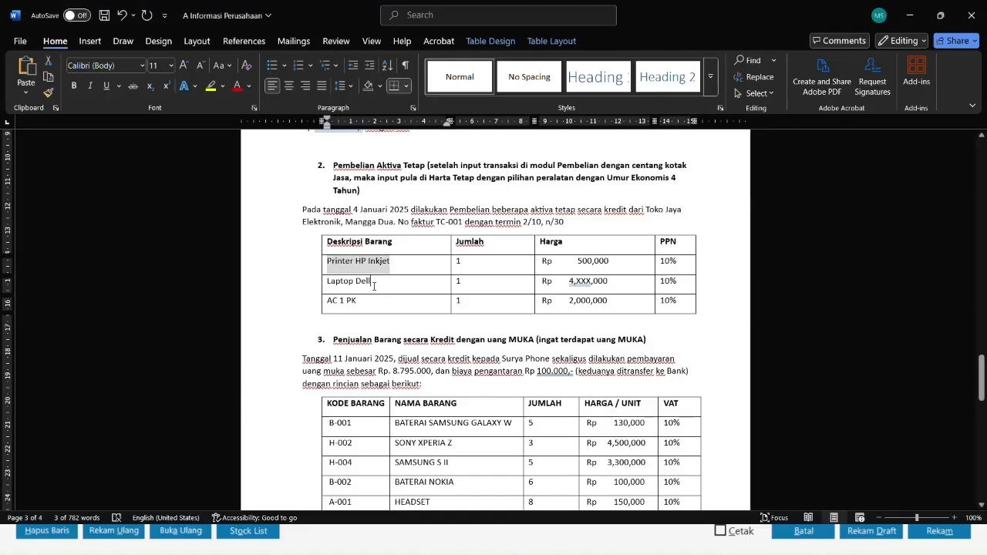
{"action": "left_click_drag", "start_coordinate": [373, 283], "coordinate": [333, 283]}
{"action": "key", "text": "ctrl+c"}
{"action": "key", "text": "alt+Tab"}
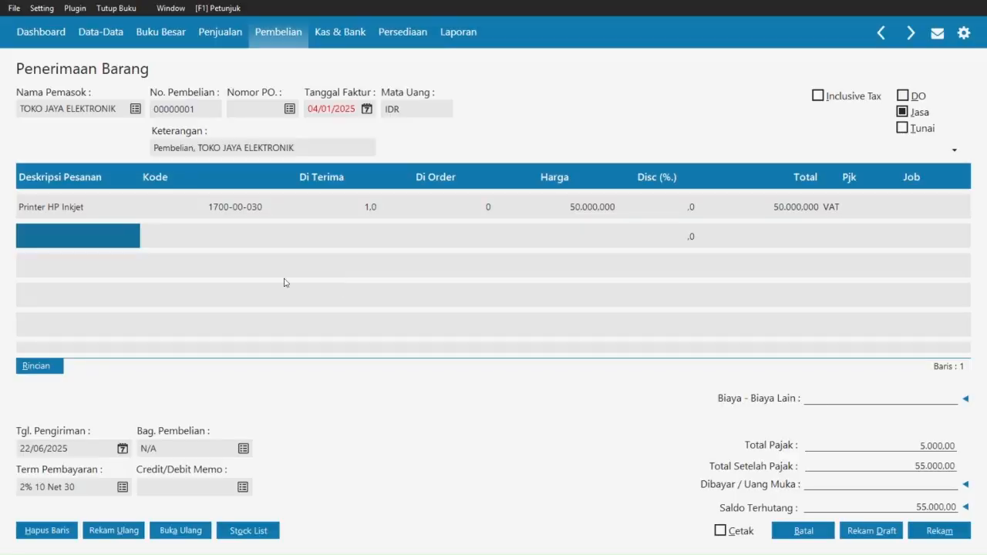
{"action": "left_click", "coordinate": [126, 235]}
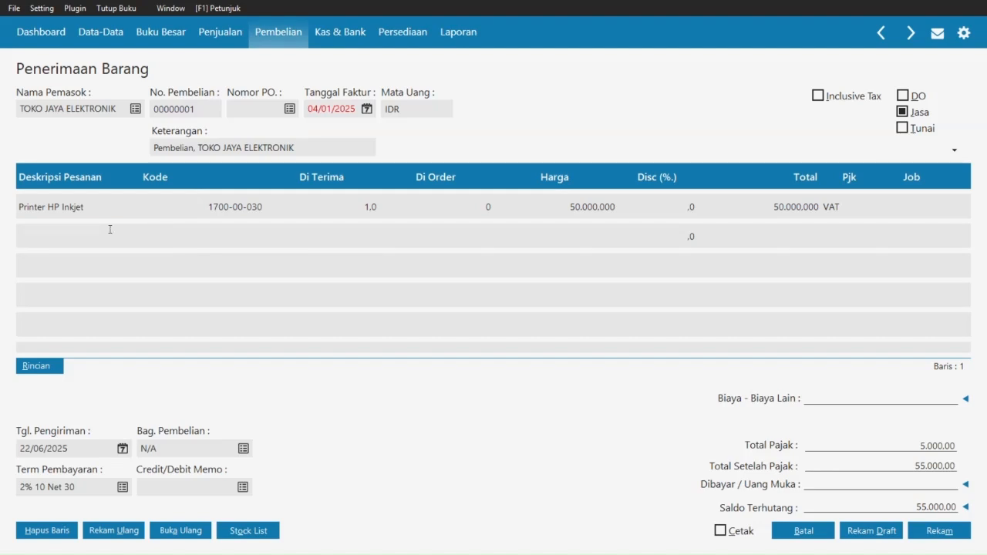
{"action": "key", "text": "ctrl+v"}
{"action": "key", "text": "Tab"}
{"action": "key", "text": "Return"}
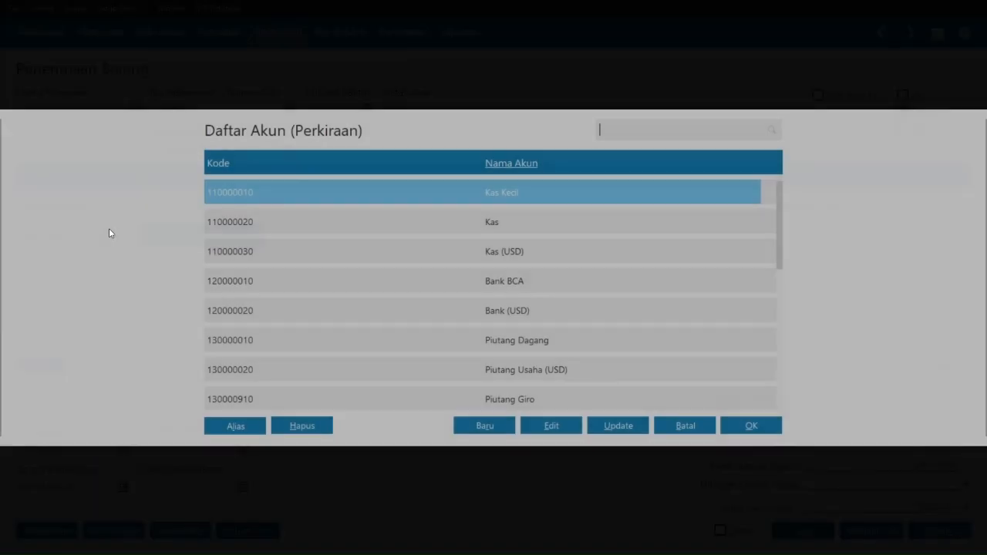
{"action": "type", "text": "MES"}
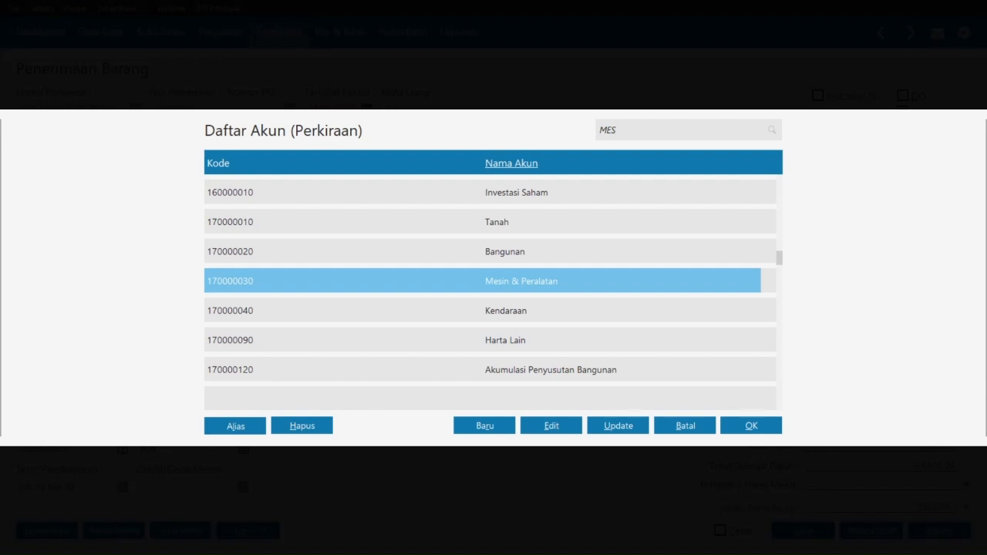
{"action": "key", "text": "Return"}
Step: Complete the Laptop Dell row with a received quantity of 1, price 4000000 and VAT
{"action": "type", "text": "1"}
{"action": "key", "text": "alt+Tab"}
{"action": "key", "text": "alt+Tab"}
{"action": "type", "text": "4000000"}
Step: Enter AC 1 PK from the Word table as the third row's description in Zahir and assign it the Mesin & Peralatan account
{"action": "key", "text": "alt+Tab"}
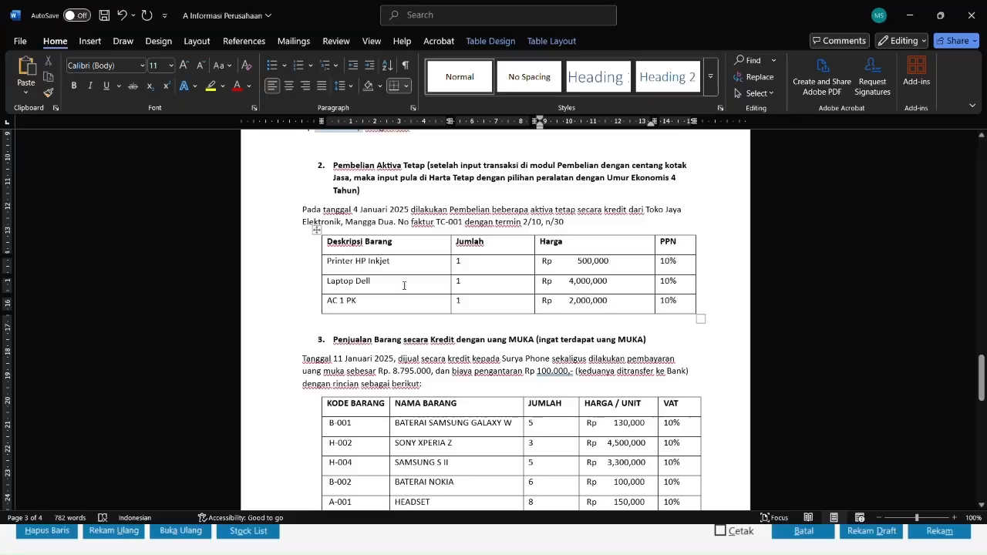
{"action": "key", "text": "alt+Tab"}
{"action": "type", "text": "AC 1 PK"}
{"action": "key", "text": "Return"}
{"action": "type", "text": "MES"}
{"action": "key", "text": "Return"}
Step: Complete the AC 1 PK row with a received quantity of 1, price 2000000 and VAT
{"action": "key", "text": "alt+Tab"}
{"action": "key", "text": "alt+Tab"}
{"action": "type", "text": "2000000"}
{"action": "key", "text": "Return"}
{"action": "key", "text": "Up"}
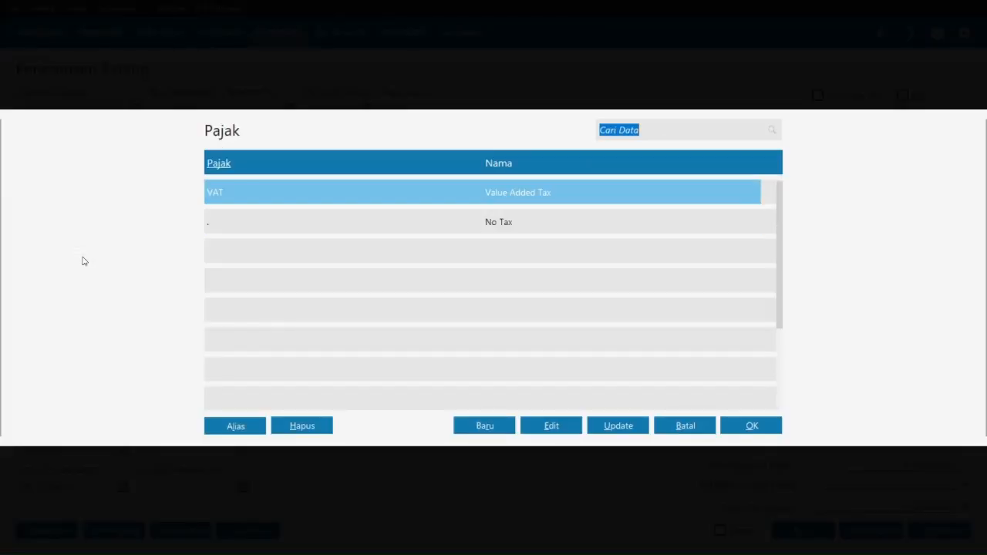
{"action": "key", "text": "Return"}
{"action": "key", "text": "Return"}
{"action": "key", "text": "Return"}
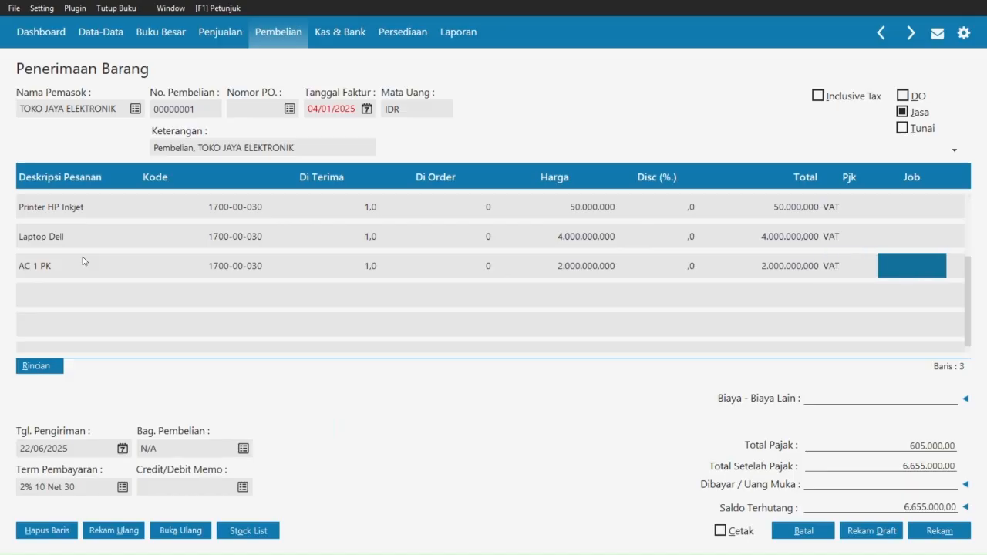
Step: Check the purchase details in the Word document and set the delivery date in Zahir to 05/01/2025
{"action": "key", "text": "alt+Tab"}
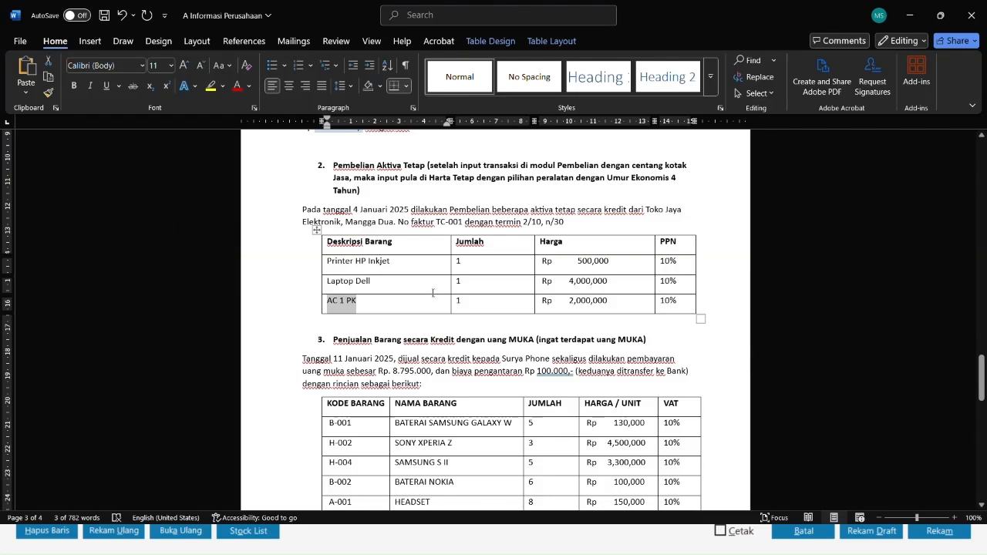
{"action": "key", "text": "alt+Tab"}
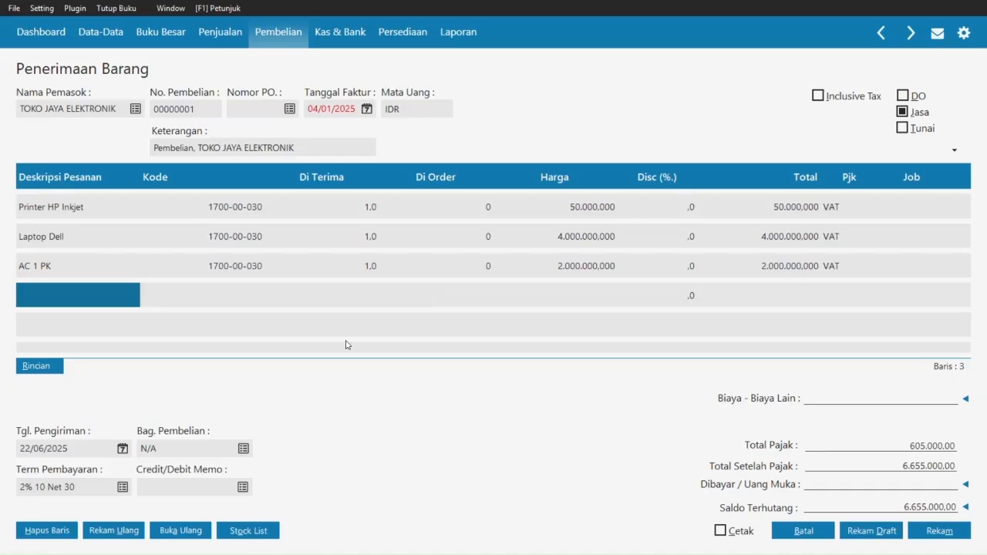
{"action": "left_click", "coordinate": [83, 446]}
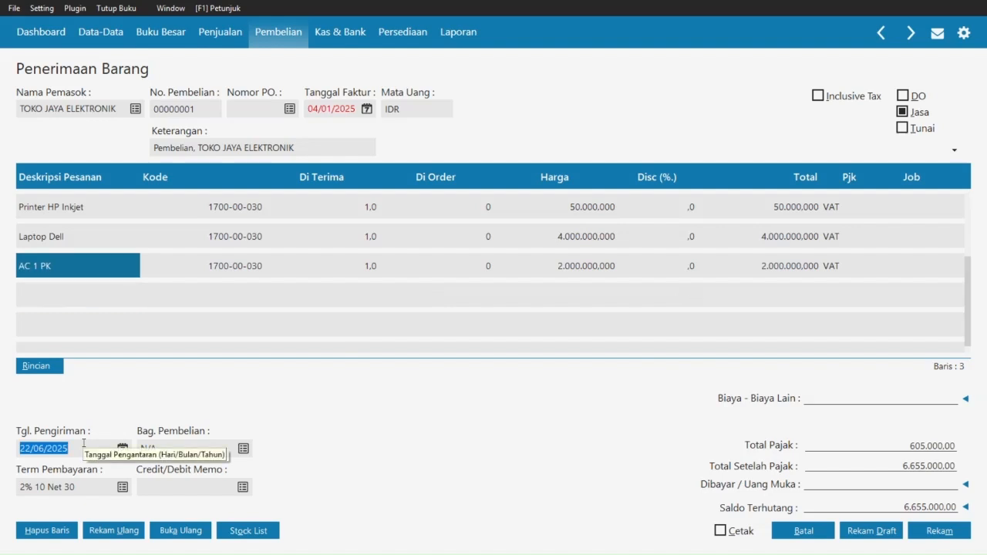
{"action": "type", "text": "05/"}
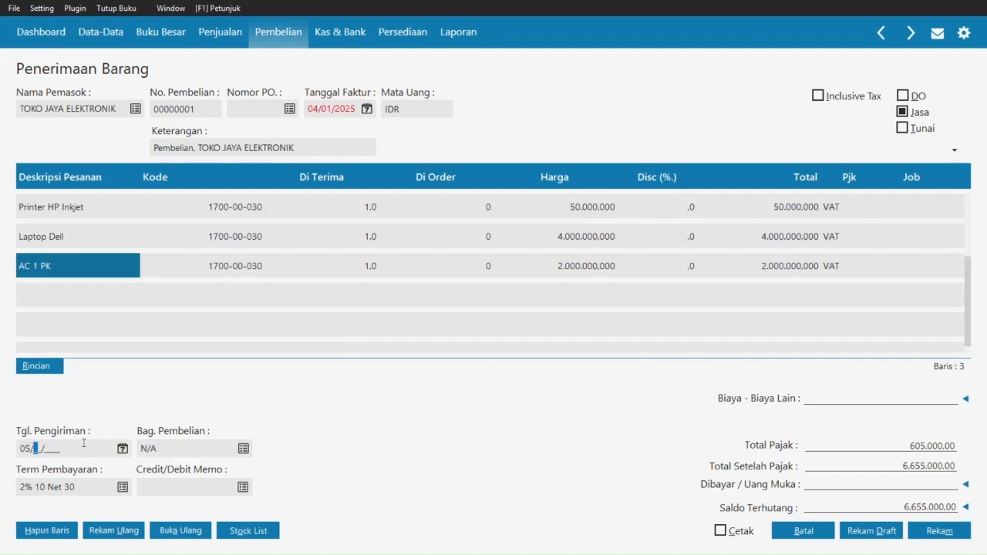
{"action": "type", "text": "01/2025"}
Step: Recheck the purchase in the Word document, record the invoice in Zahir and close the goods receipt list
{"action": "key", "text": "alt+Tab"}
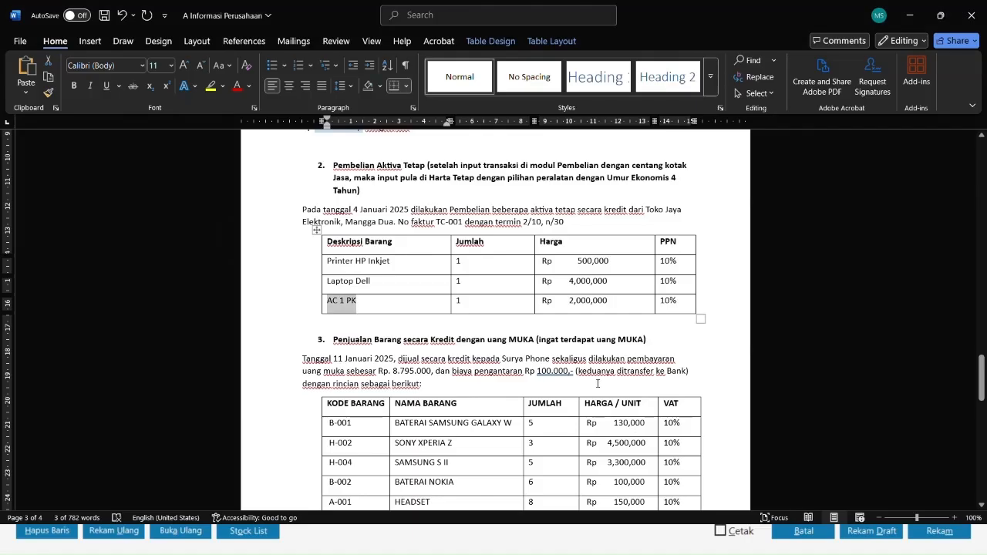
{"action": "key", "text": "alt+Tab"}
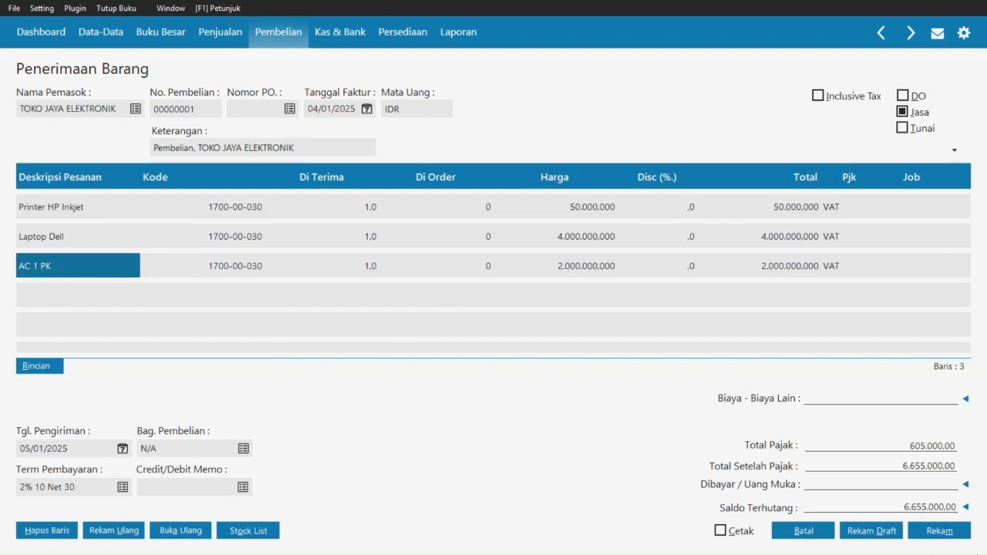
{"action": "left_click", "coordinate": [937, 531]}
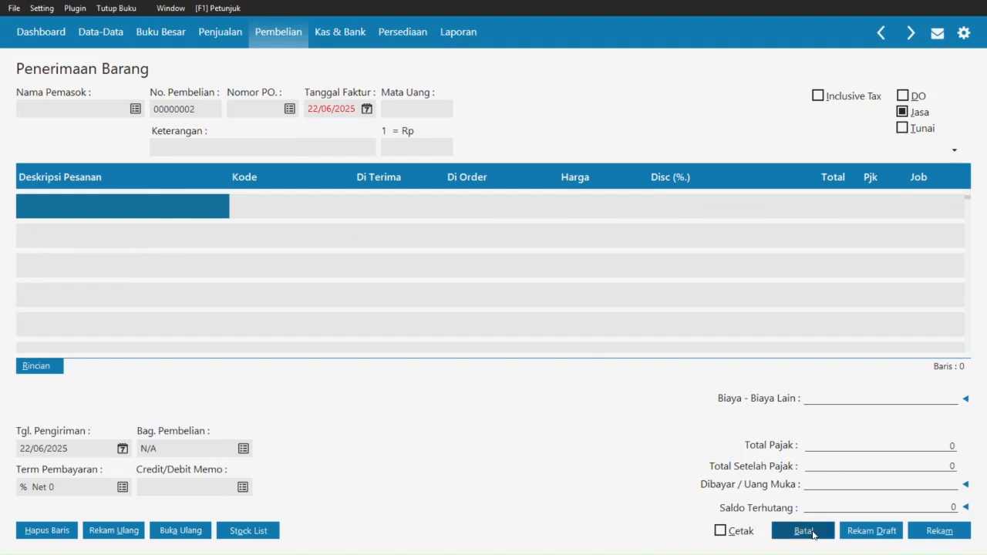
{"action": "left_click", "coordinate": [813, 532]}
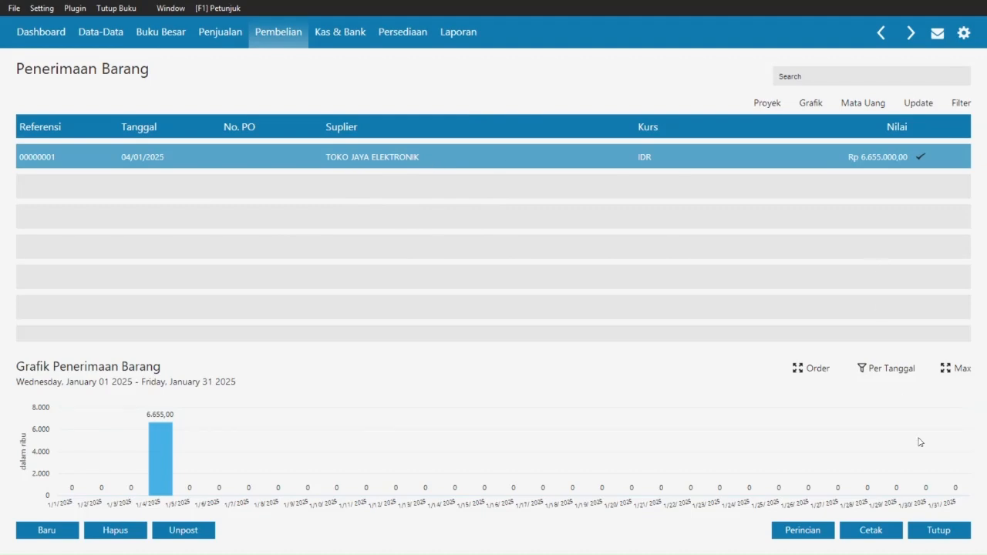
{"action": "left_click", "coordinate": [947, 529]}
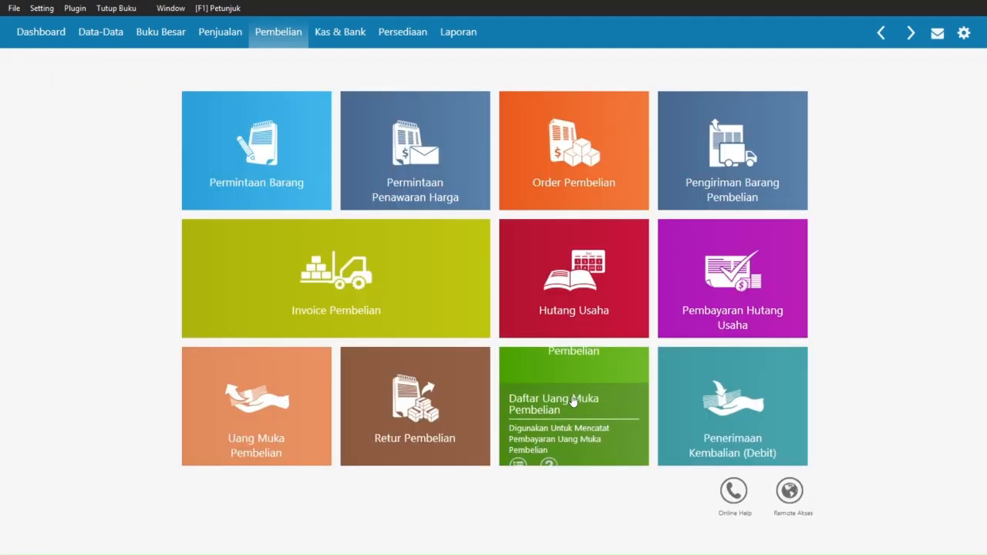
Step: Switch to the Word document and read transaction 3, the credit sale with down payment to Surya Phone
{"action": "key", "text": "alt+Tab"}
{"action": "scroll", "coordinate": [398, 457], "scroll_direction": "down", "scroll_amount": 3}
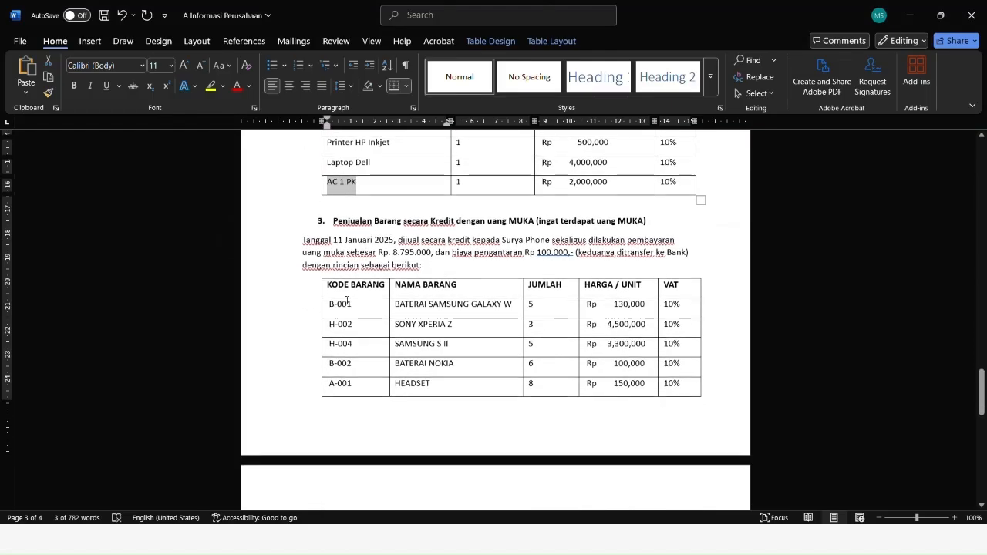
{"action": "scroll", "coordinate": [463, 252], "scroll_direction": "down", "scroll_amount": 1}
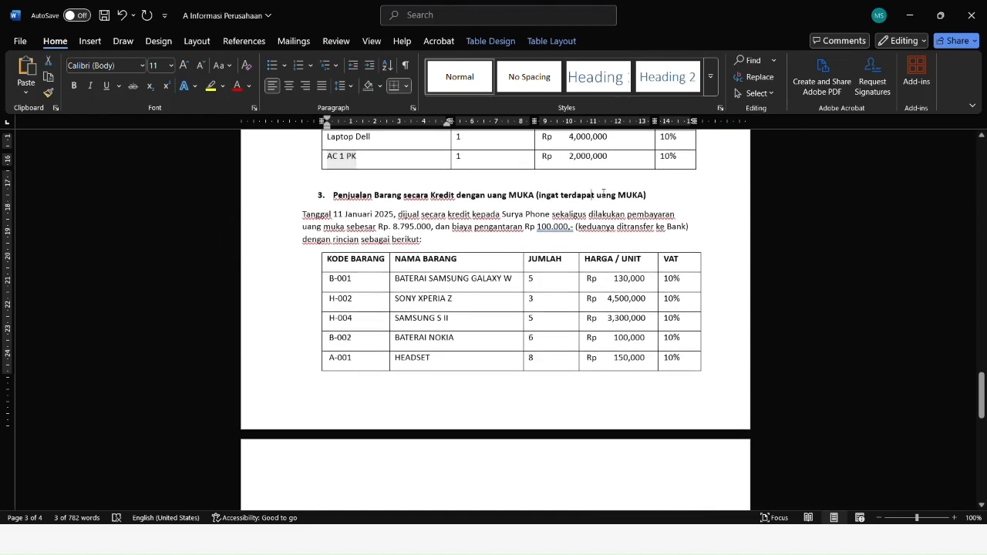
{"action": "left_click_drag", "start_coordinate": [590, 193], "coordinate": [415, 226]}
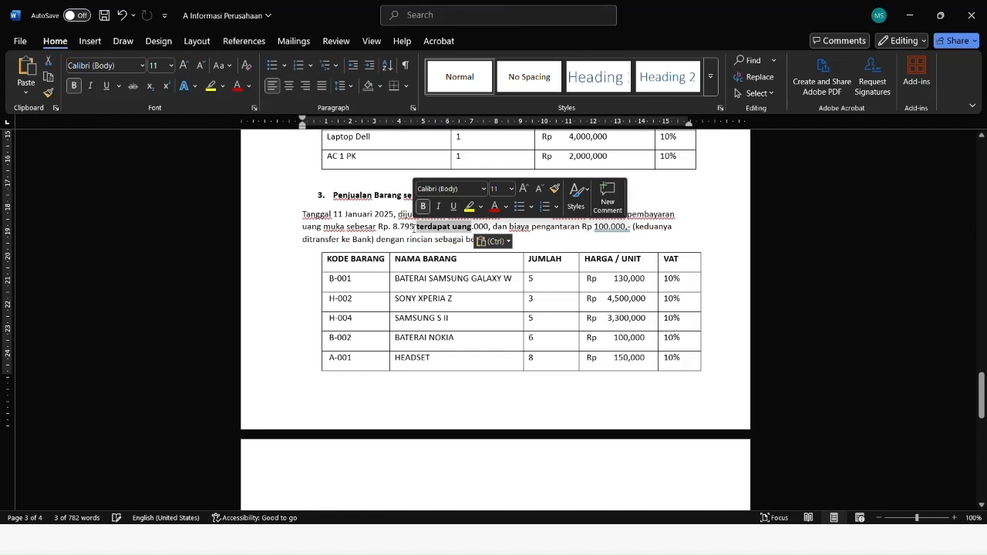
{"action": "key", "text": "ctrl+z"}
{"action": "left_click", "coordinate": [447, 230]}
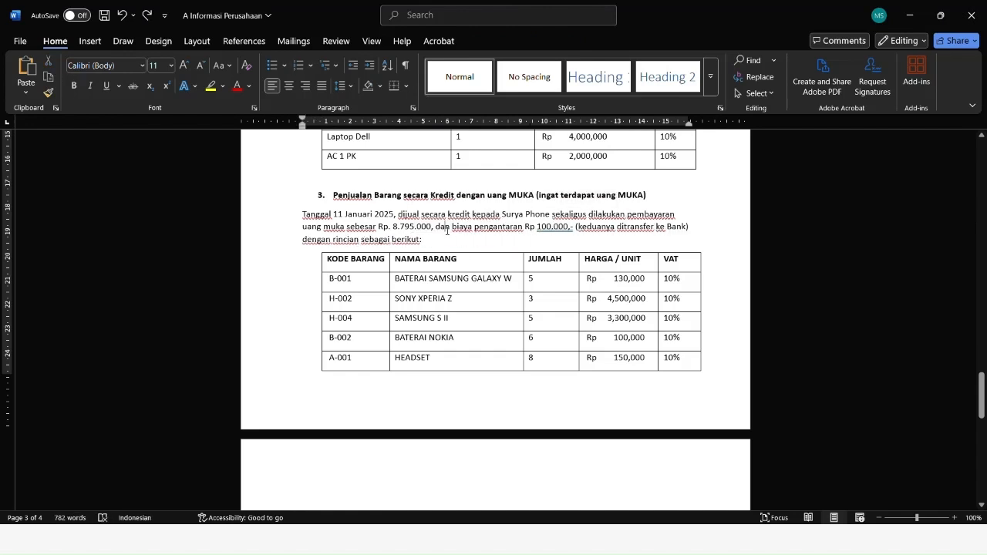
Step: Review the Surya Phone sale in the Word document, switch to Zahir and start a new sales down payment
{"action": "scroll", "coordinate": [557, 280], "scroll_direction": "down", "scroll_amount": 1}
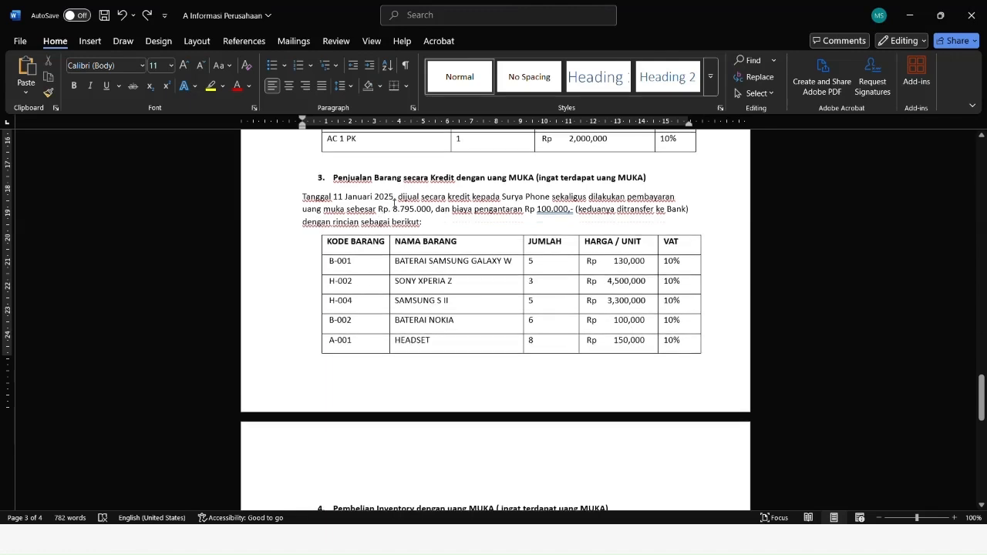
{"action": "scroll", "coordinate": [394, 204], "scroll_direction": "down", "scroll_amount": 3}
{"action": "scroll", "coordinate": [392, 204], "scroll_direction": "up", "scroll_amount": 1}
{"action": "scroll", "coordinate": [391, 204], "scroll_direction": "up", "scroll_amount": 5}
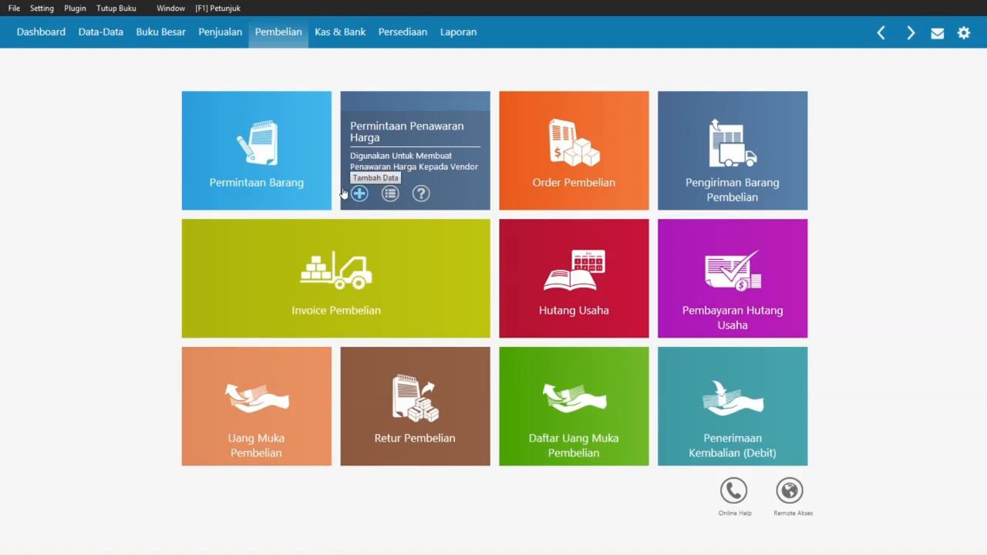
{"action": "left_click", "coordinate": [231, 43]}
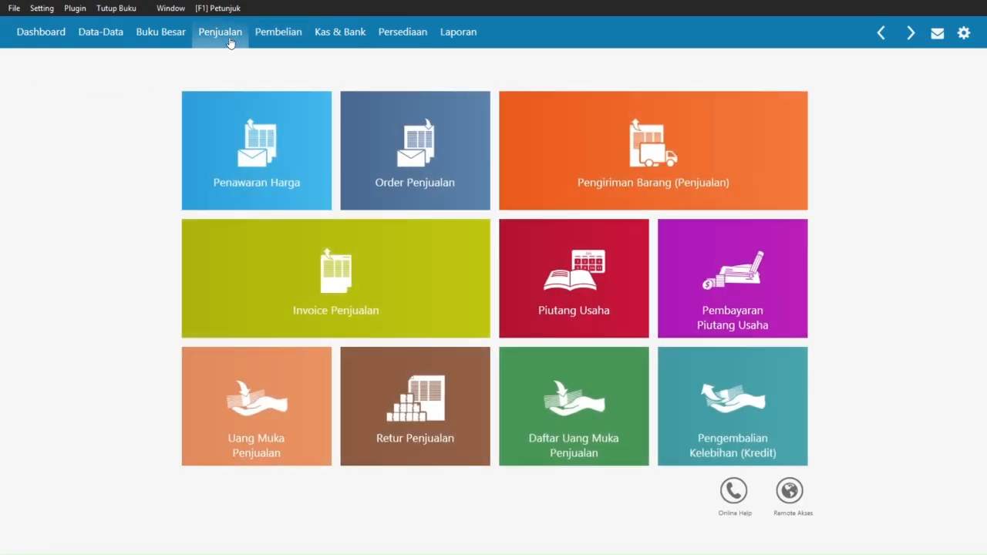
{"action": "mouse_move", "coordinate": [478, 157]}
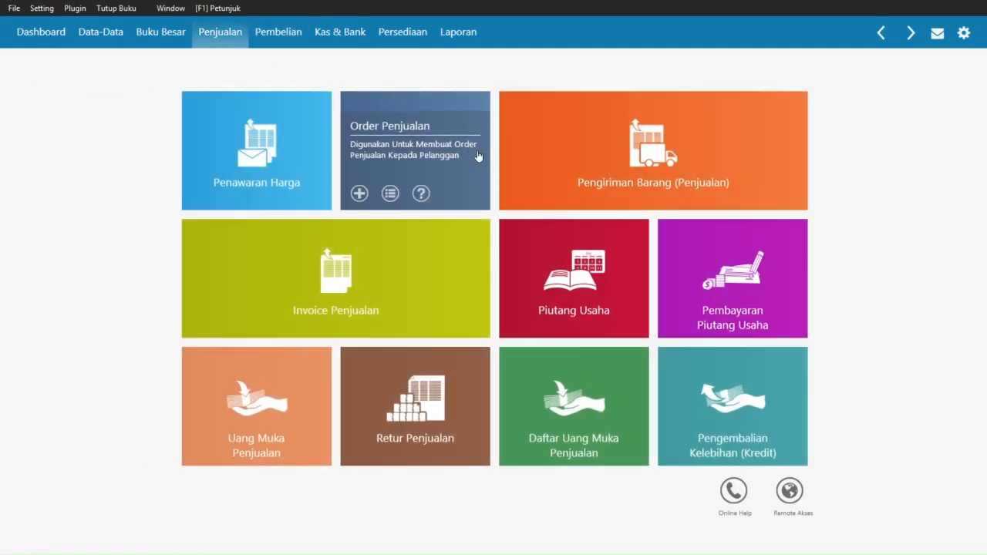
{"action": "left_click", "coordinate": [278, 378]}
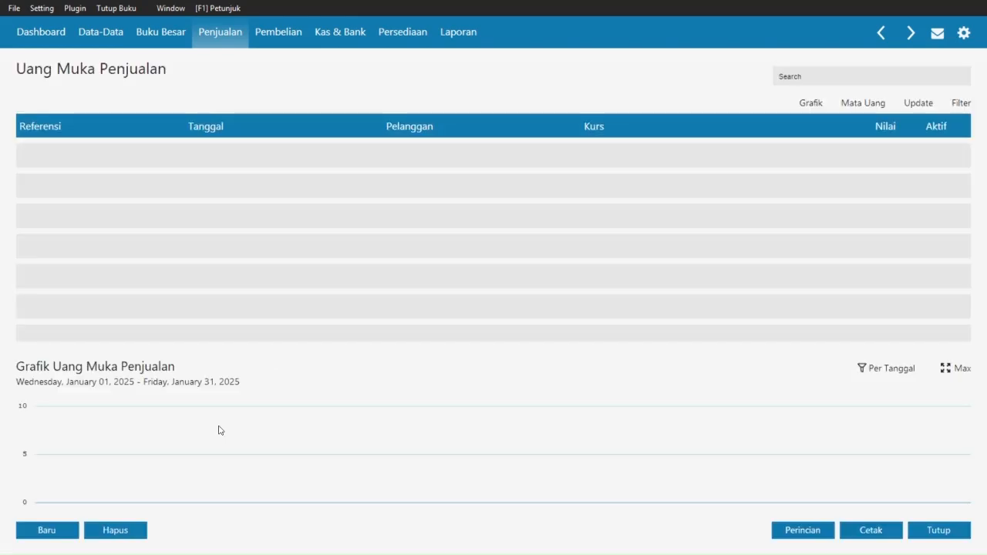
{"action": "left_click", "coordinate": [55, 530]}
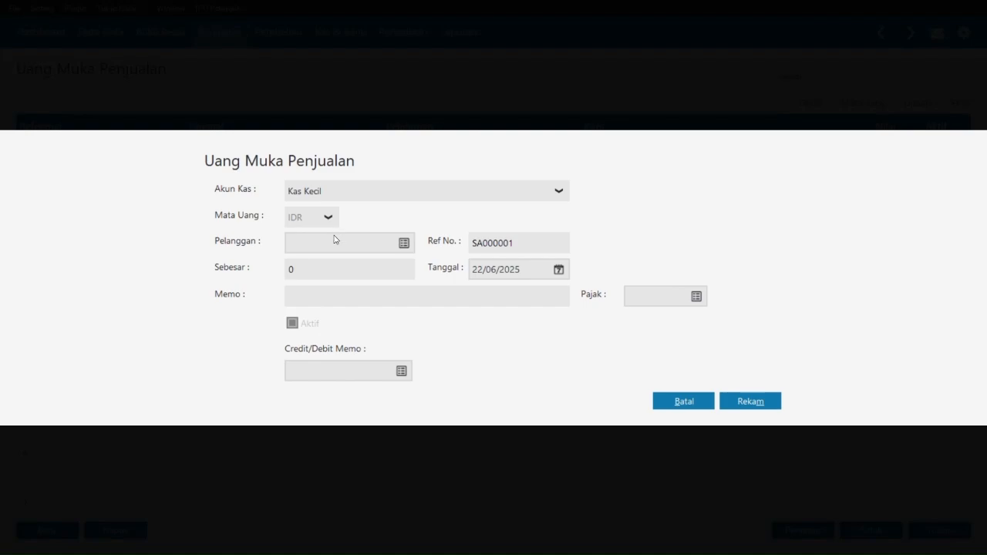
Step: Check the payment details in the Word document, then set the down payment's cash account to Bank BCA and customer to SURYA PHONE
{"action": "key", "text": "alt+Tab"}
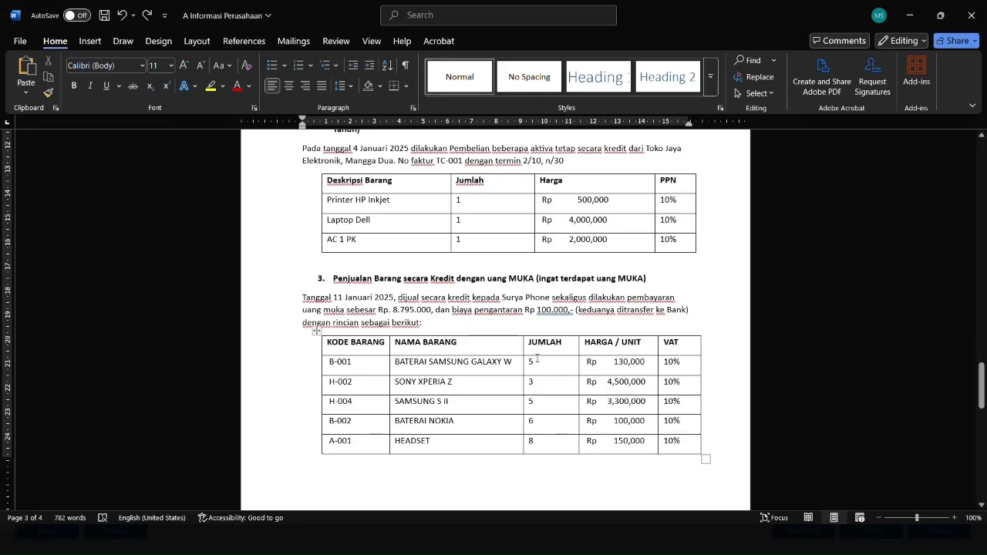
{"action": "left_click_drag", "start_coordinate": [432, 309], "coordinate": [407, 315]}
{"action": "key", "text": "ctrl+c"}
{"action": "key", "text": "alt+Tab"}
{"action": "left_click", "coordinate": [415, 191]}
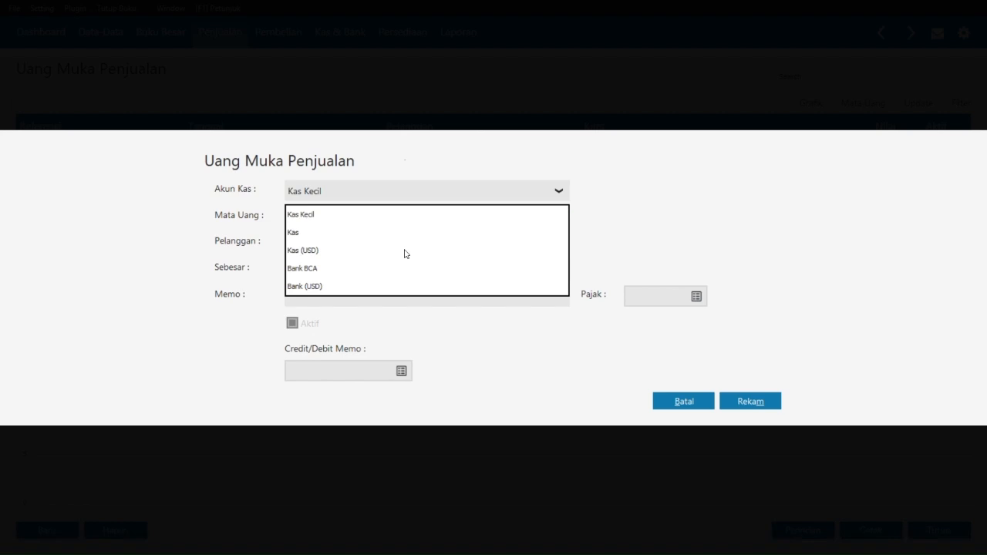
{"action": "left_click", "coordinate": [394, 268]}
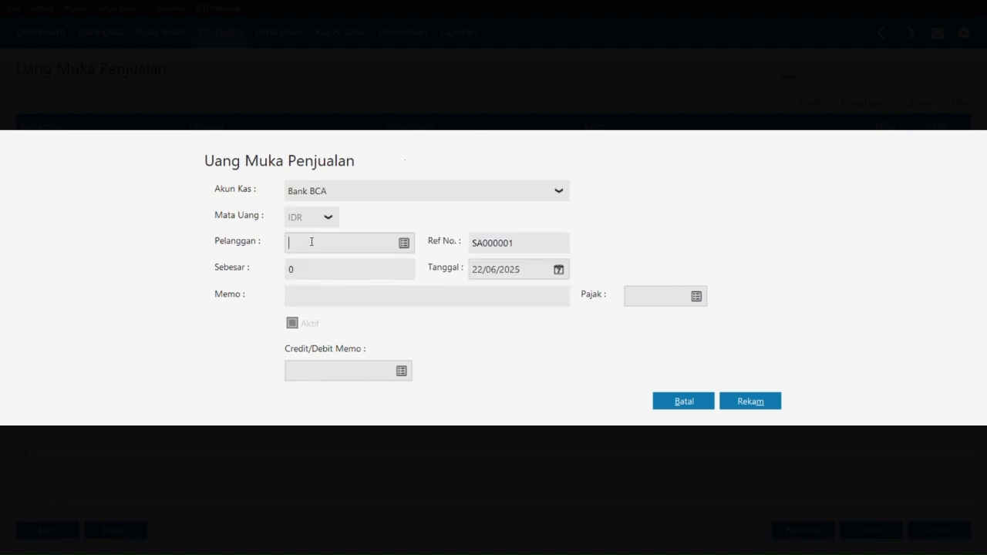
{"action": "key", "text": "alt+Tab"}
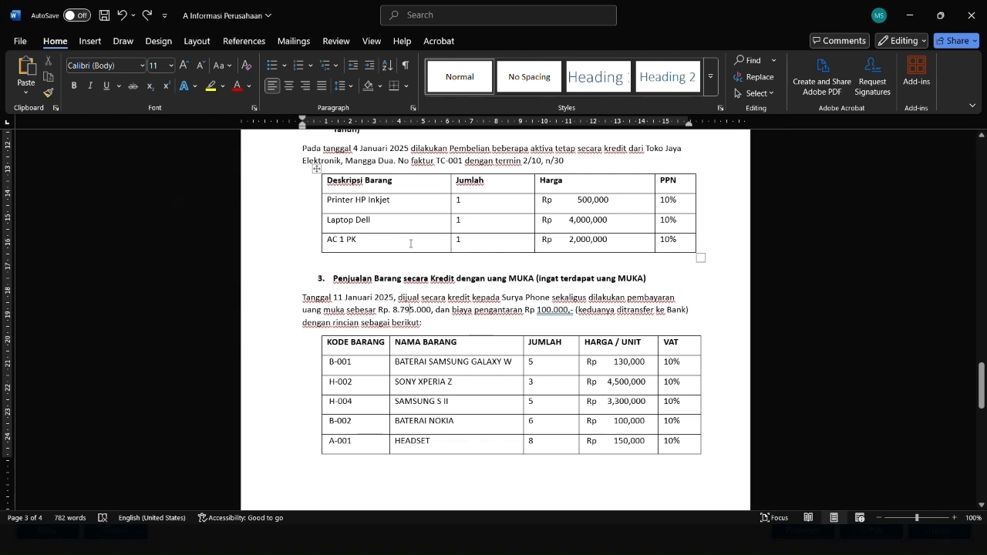
{"action": "key", "text": "alt+Tab"}
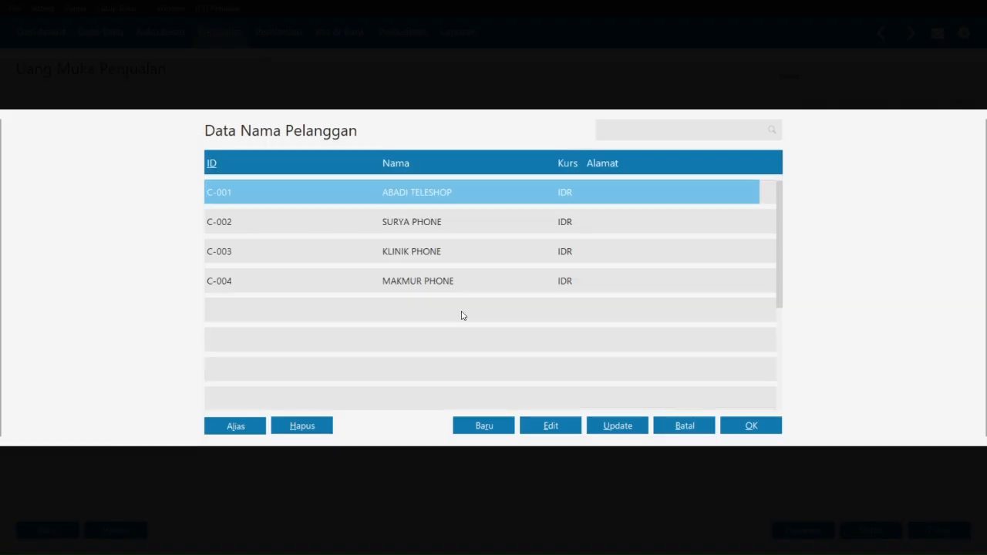
{"action": "left_click", "coordinate": [400, 225]}
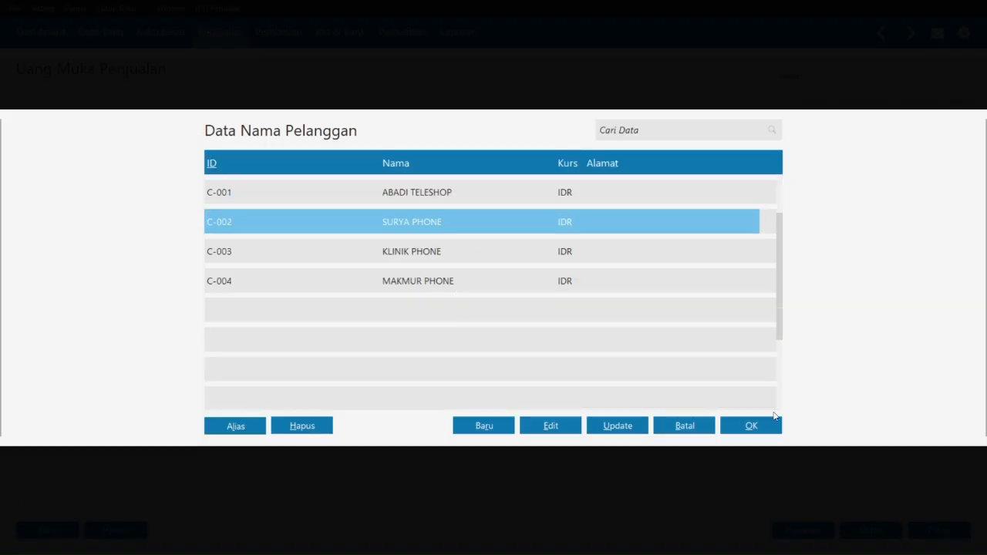
{"action": "left_click", "coordinate": [750, 422]}
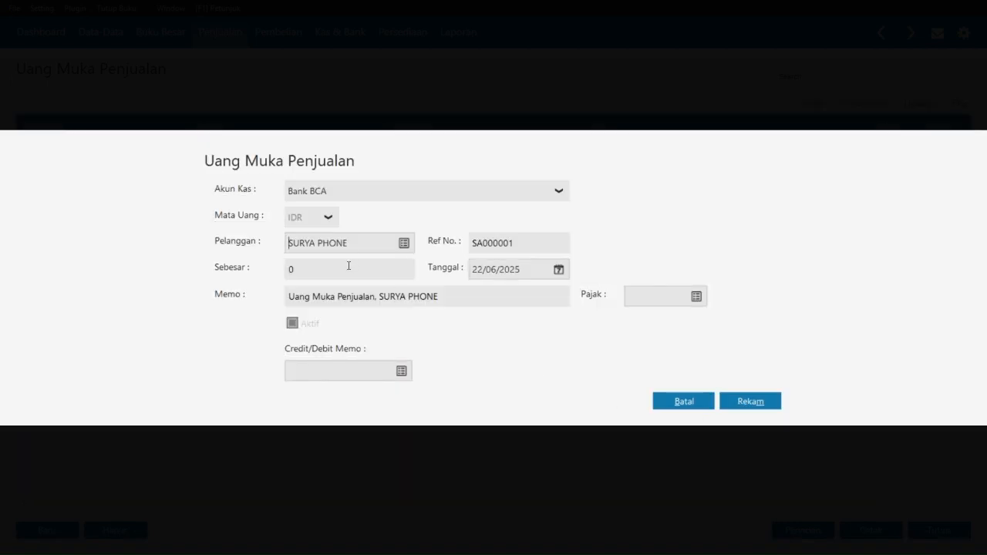
Step: Check the down payment amount in the Word document and set it to 8795000 in Zahir
{"action": "key", "text": "alt+Tab"}
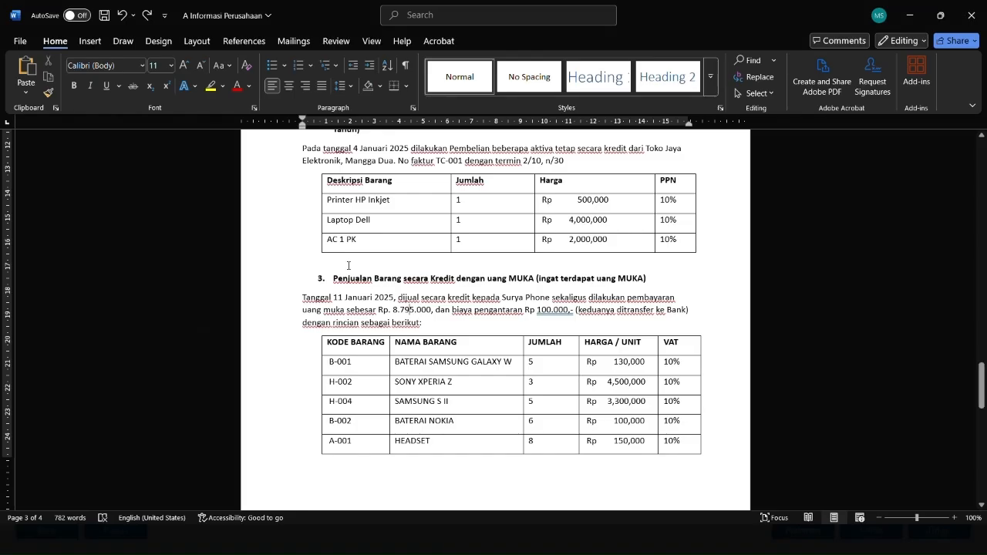
{"action": "key", "text": "alt+Tab"}
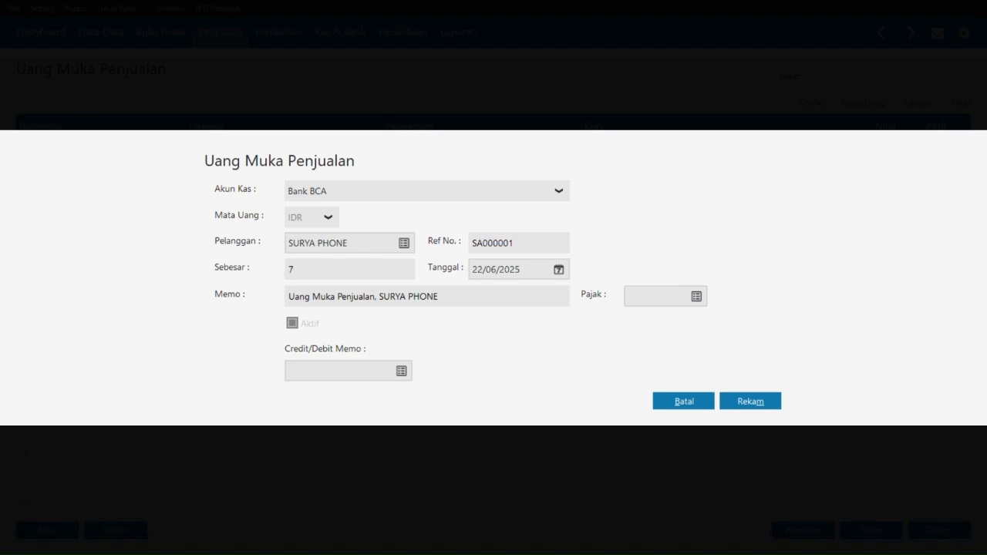
{"action": "type", "text": "8795000"}
Step: Check the transaction date in the Word document, set the down payment date to 11/01/2025 and record it in Zahir
{"action": "key", "text": "alt+Tab"}
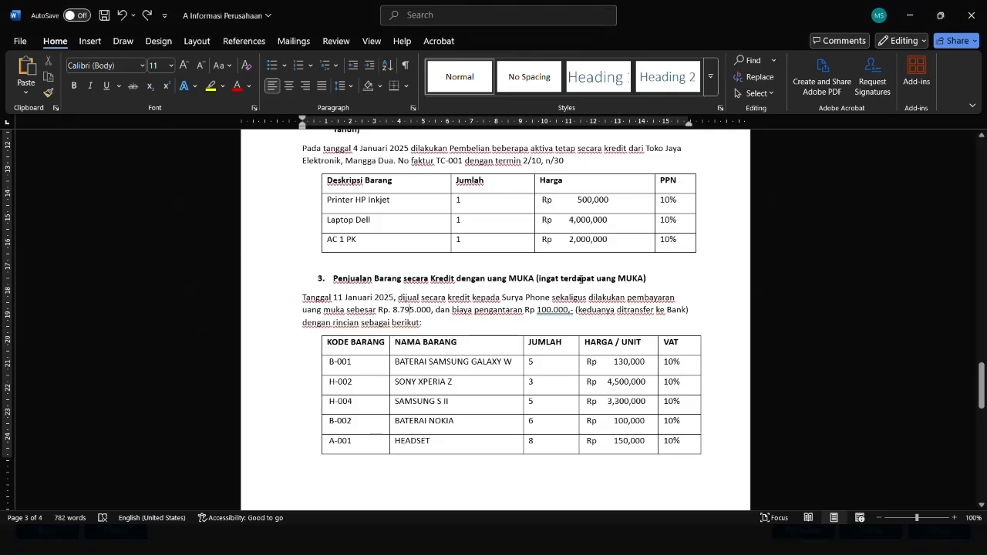
{"action": "key", "text": "alt+Tab"}
{"action": "left_click", "coordinate": [486, 269]}
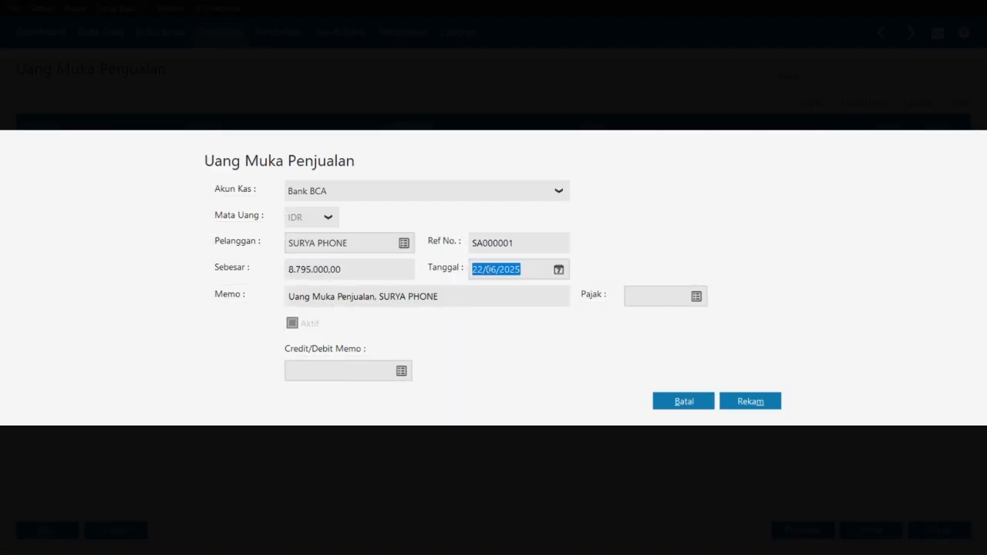
{"action": "type", "text": "11/01/202"}
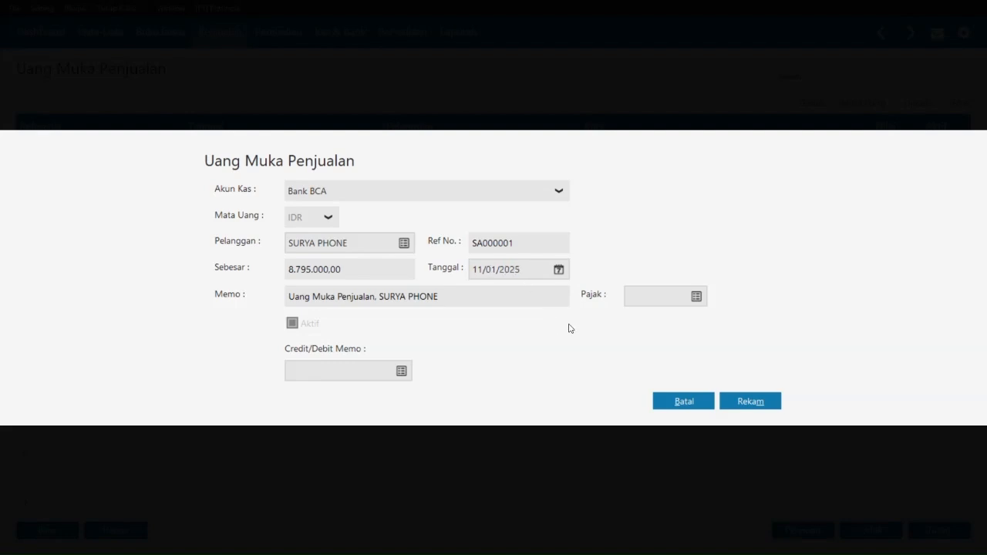
{"action": "key", "text": "alt+Tab"}
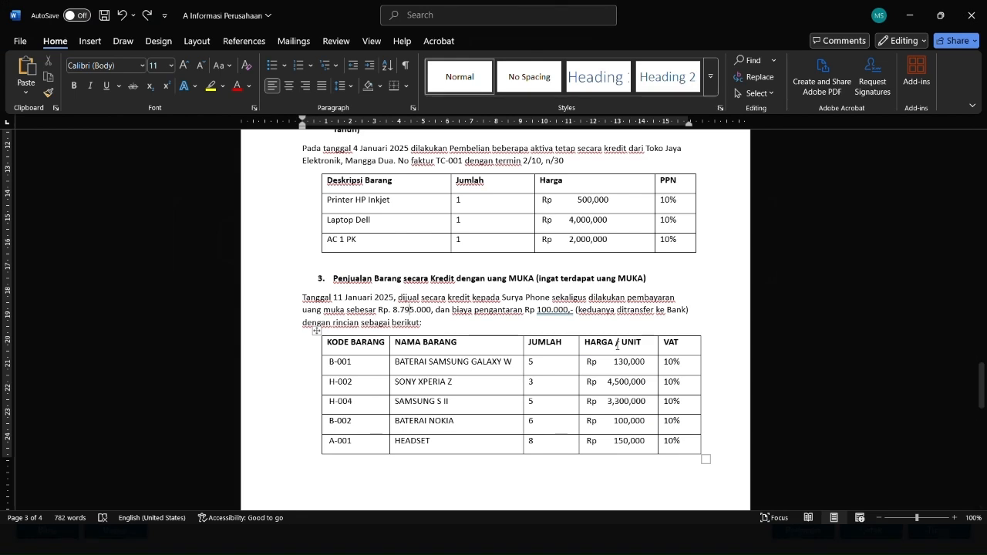
{"action": "key", "text": "alt+Tab"}
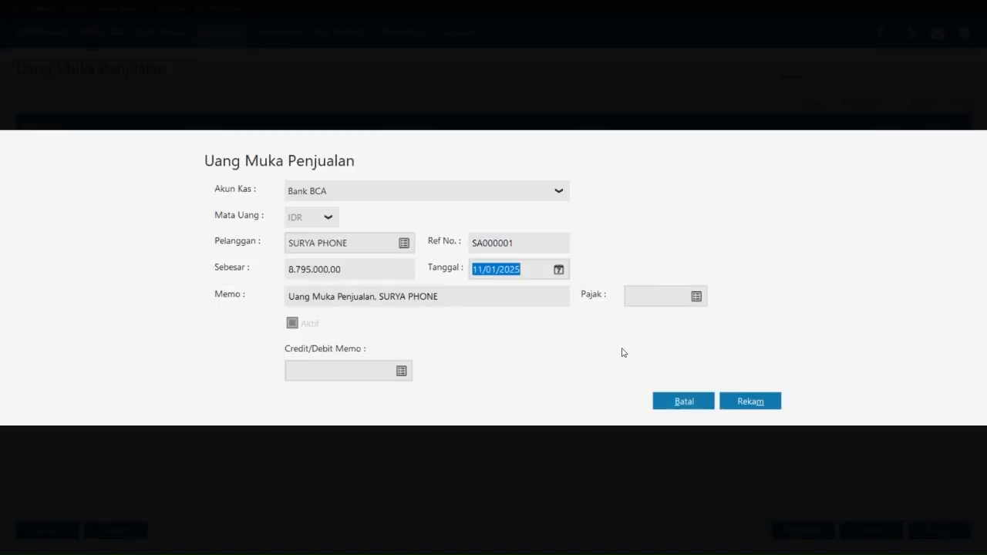
{"action": "left_click", "coordinate": [731, 401]}
Step: Record a second Surya Phone down payment of 100.000 to Bank BCA dated 11/01/2025, with memo "Biaya Pengantaran penjualan, SURYA PHONE"
{"action": "key", "text": "alt+Tab"}
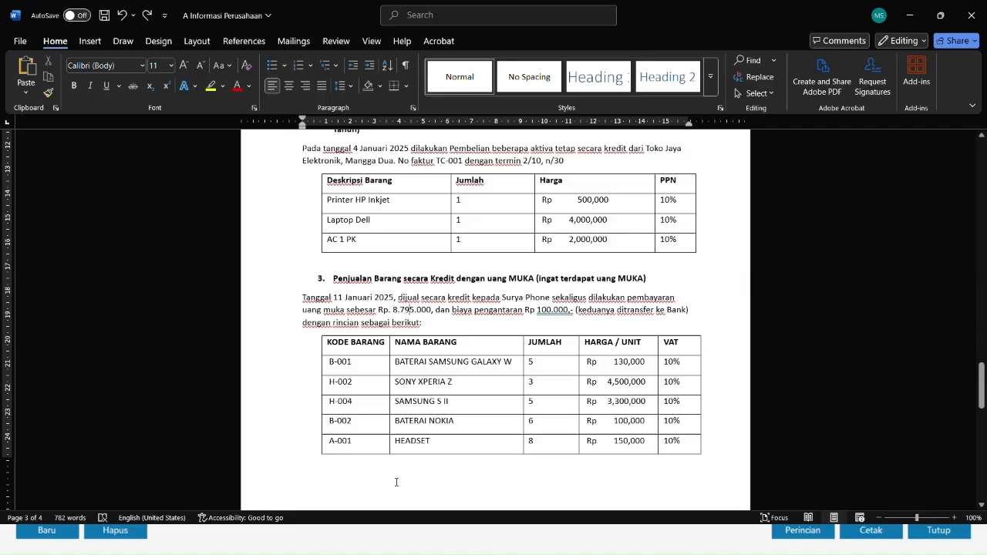
{"action": "left_click", "coordinate": [333, 268]}
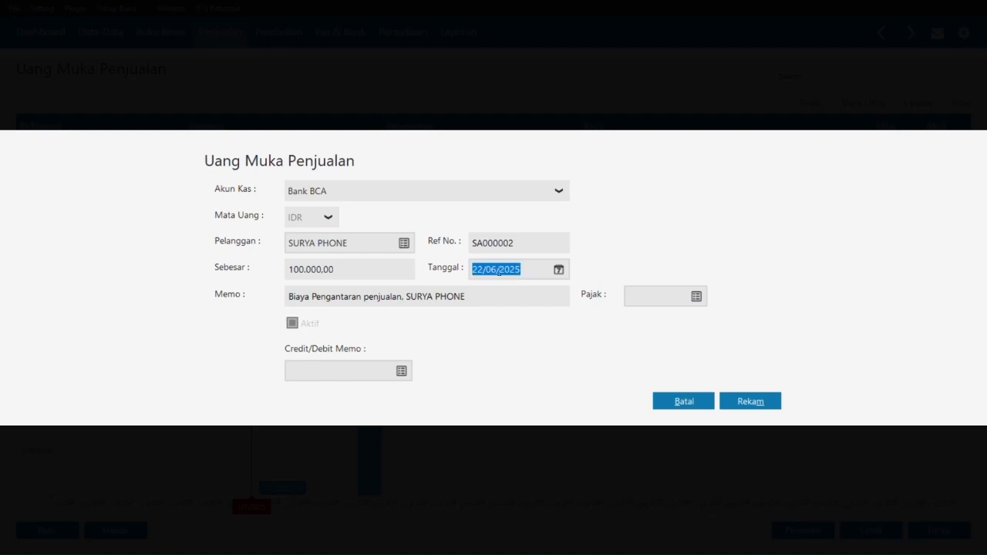
{"action": "left_click", "coordinate": [749, 401]}
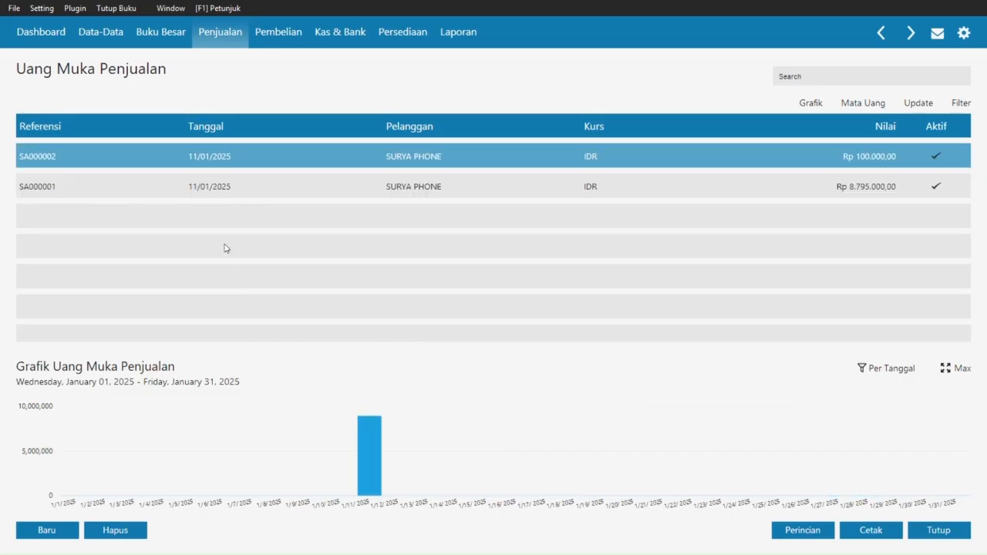
Step: Create a new sales invoice (Invoice Penjualan) and select SURYA PHONE as the customer
{"action": "left_click", "coordinate": [229, 43]}
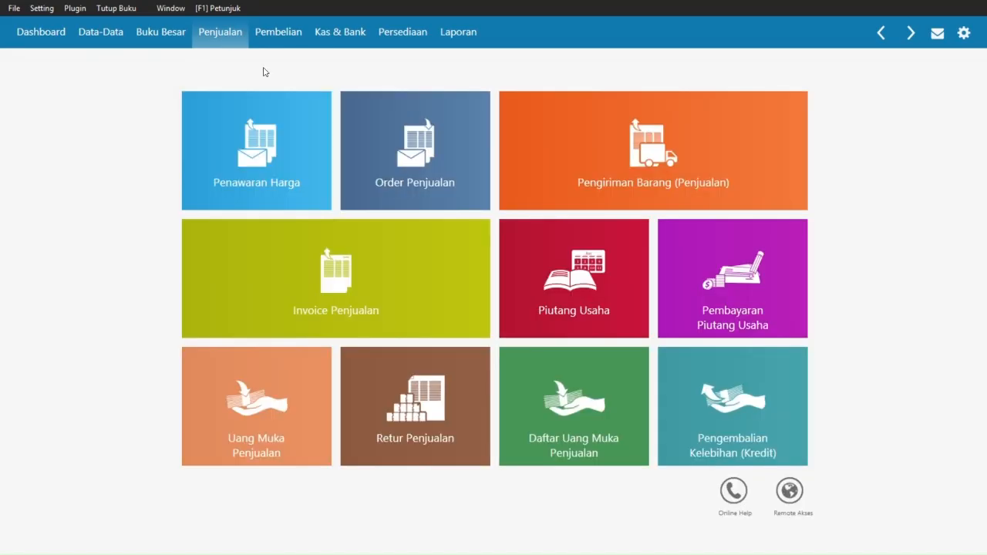
{"action": "mouse_move", "coordinate": [368, 274]}
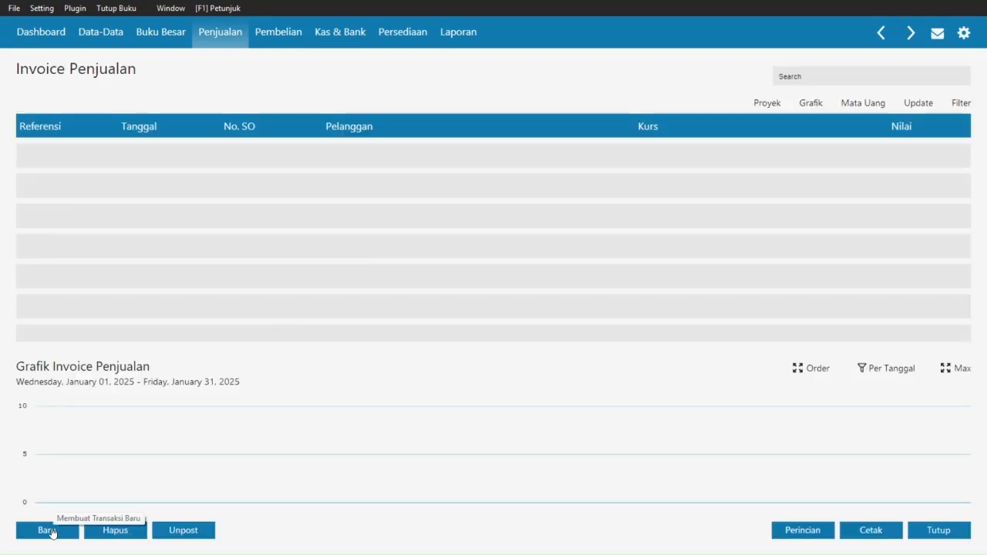
{"action": "left_click", "coordinate": [51, 531]}
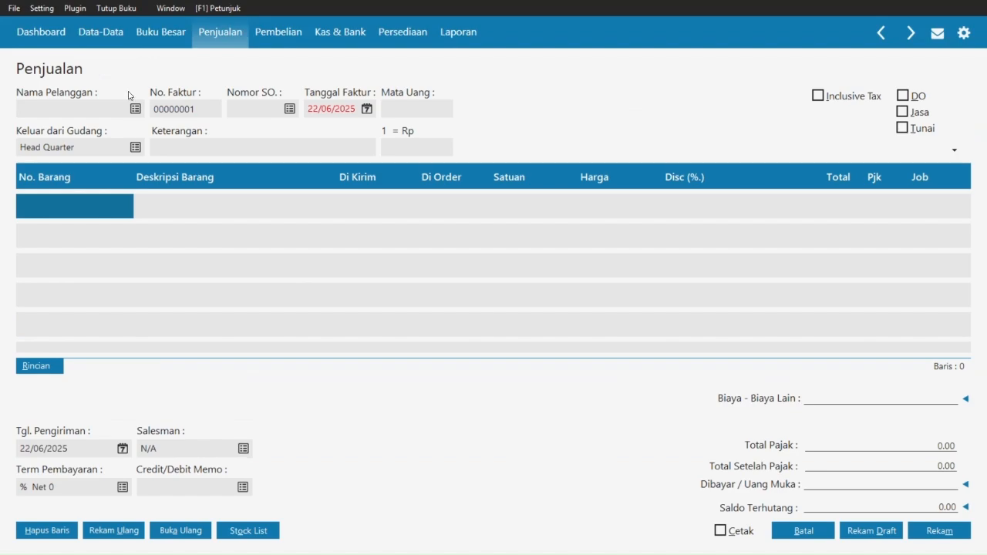
{"action": "left_click", "coordinate": [137, 109]}
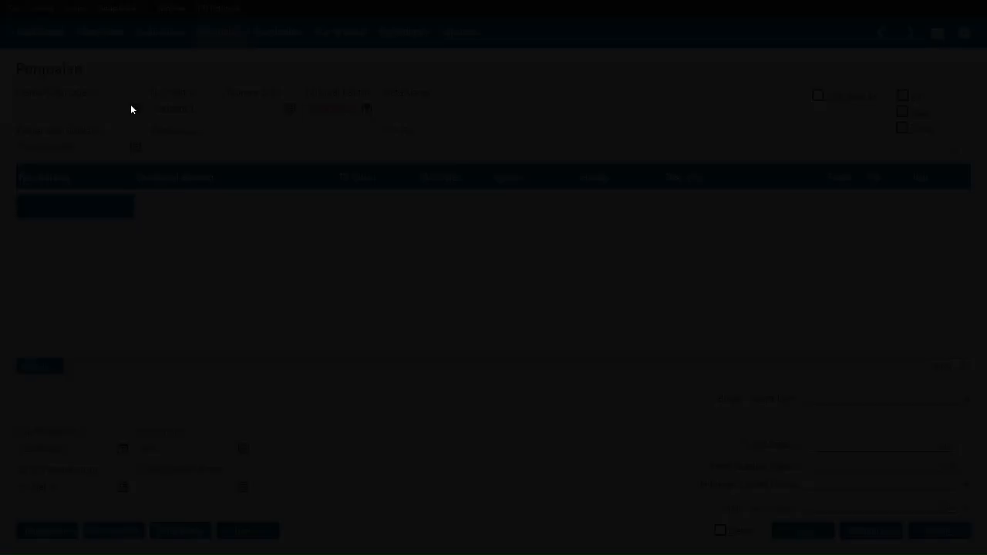
{"action": "left_click", "coordinate": [412, 224]}
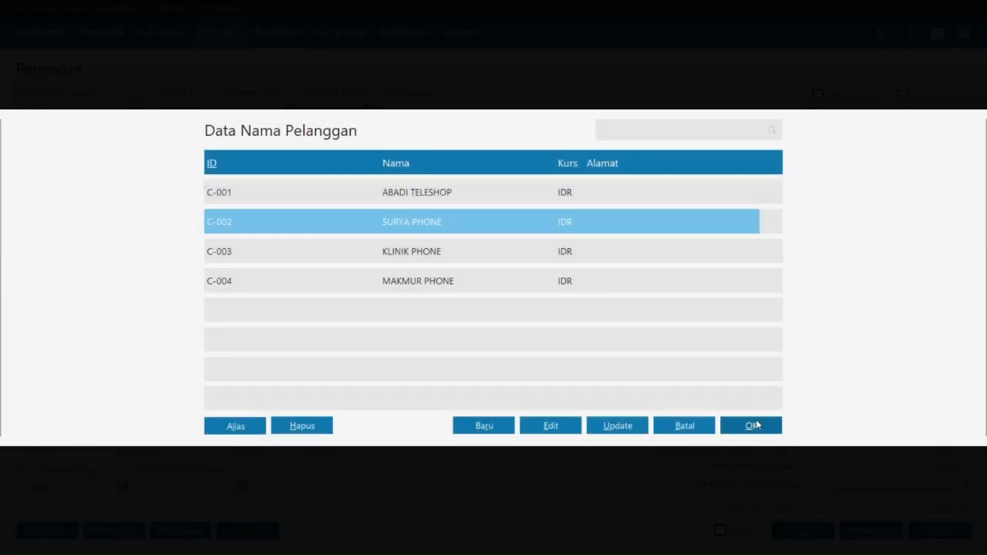
{"action": "left_click", "coordinate": [749, 426]}
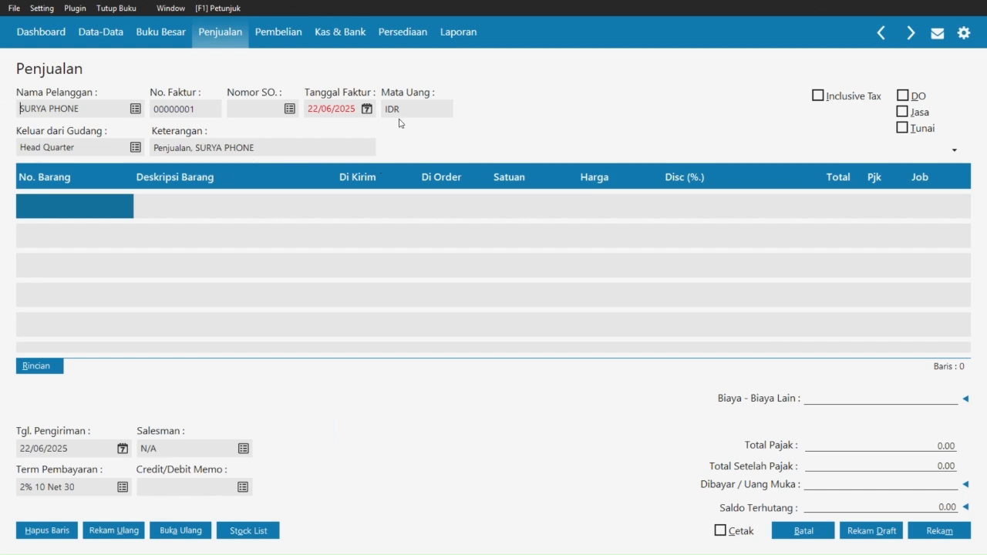
Step: Set the sales invoice date to 11/01/2025
{"action": "left_click", "coordinate": [321, 109]}
{"action": "type", "text": "11/01/2025"}
{"action": "key", "text": "Tab"}
Step: Check the Surya Phone item table in Word, then add item B-001 BATERAI SAMSUNG GALAXY W with a delivered quantity of 5 in Zahir
{"action": "left_click", "coordinate": [103, 209]}
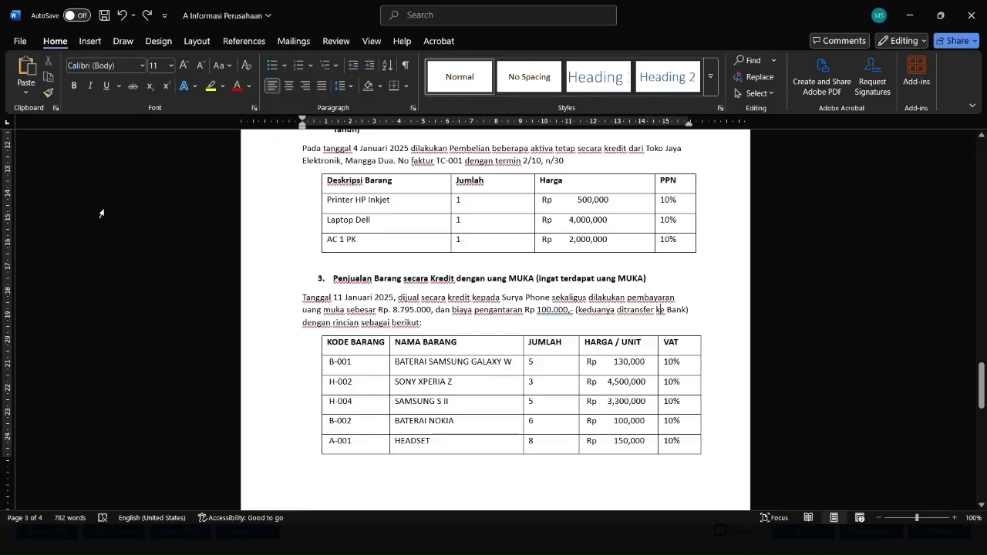
{"action": "scroll", "coordinate": [381, 402], "scroll_direction": "down", "scroll_amount": 2}
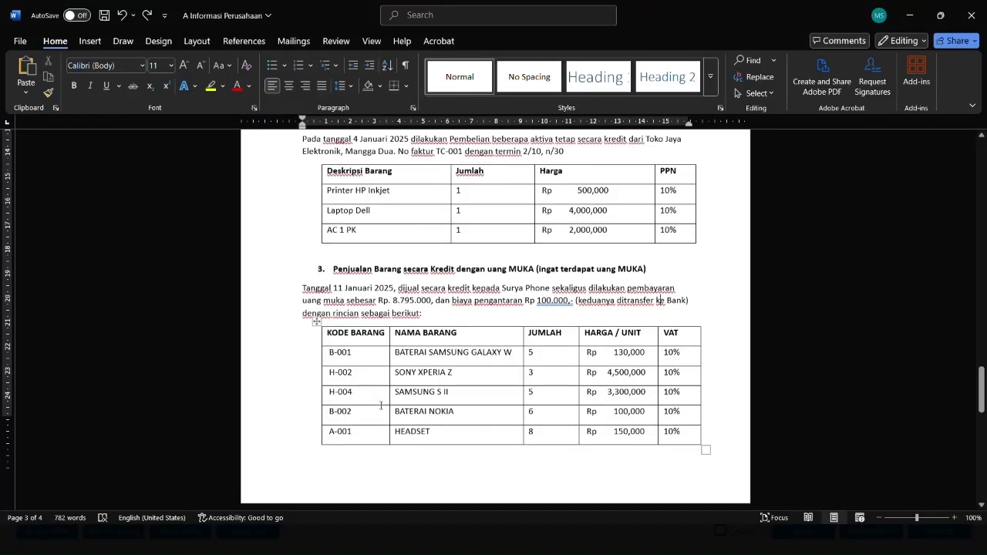
{"action": "scroll", "coordinate": [381, 404], "scroll_direction": "down", "scroll_amount": 5}
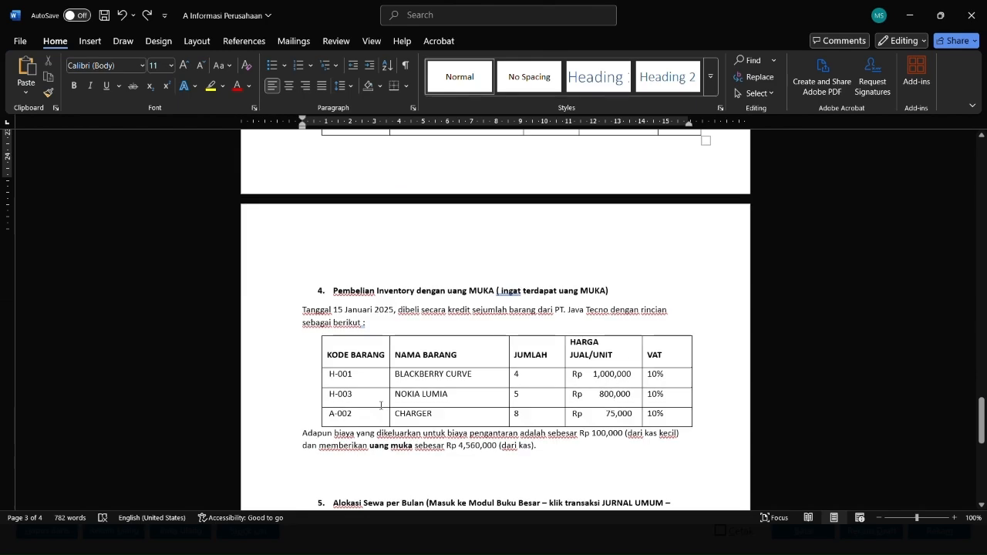
{"action": "scroll", "coordinate": [381, 404], "scroll_direction": "up", "scroll_amount": 4}
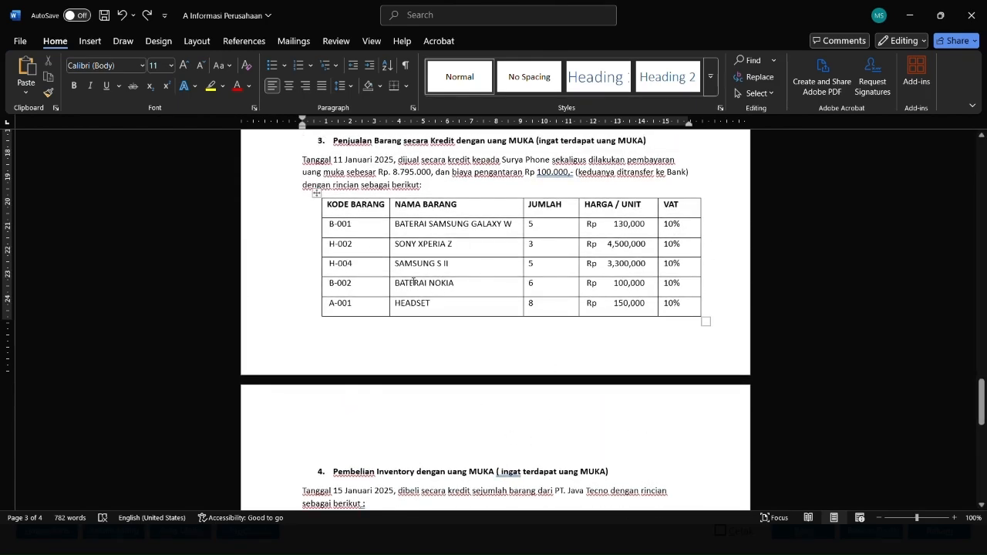
{"action": "key", "text": "alt+Tab"}
{"action": "key", "text": "Return"}
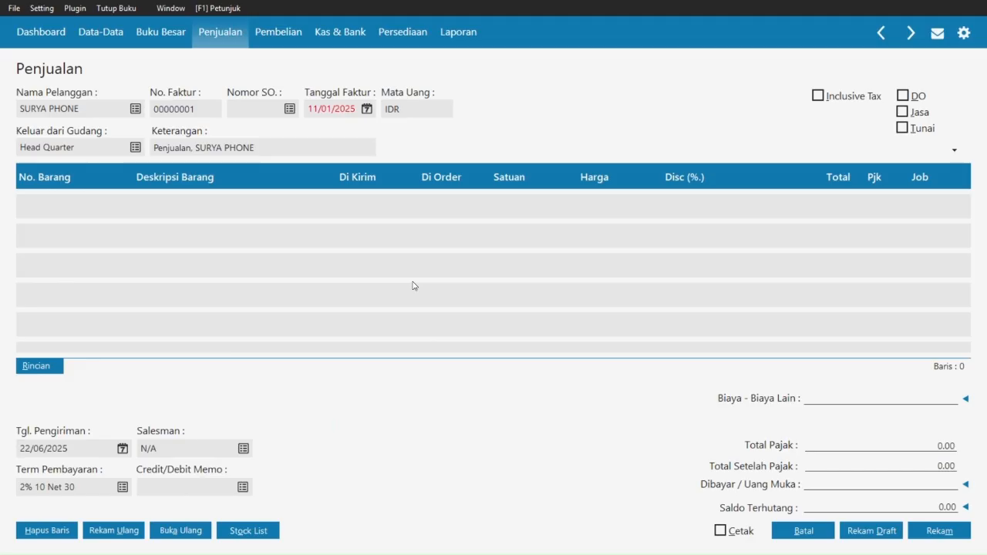
{"action": "key", "text": "alt+Tab"}
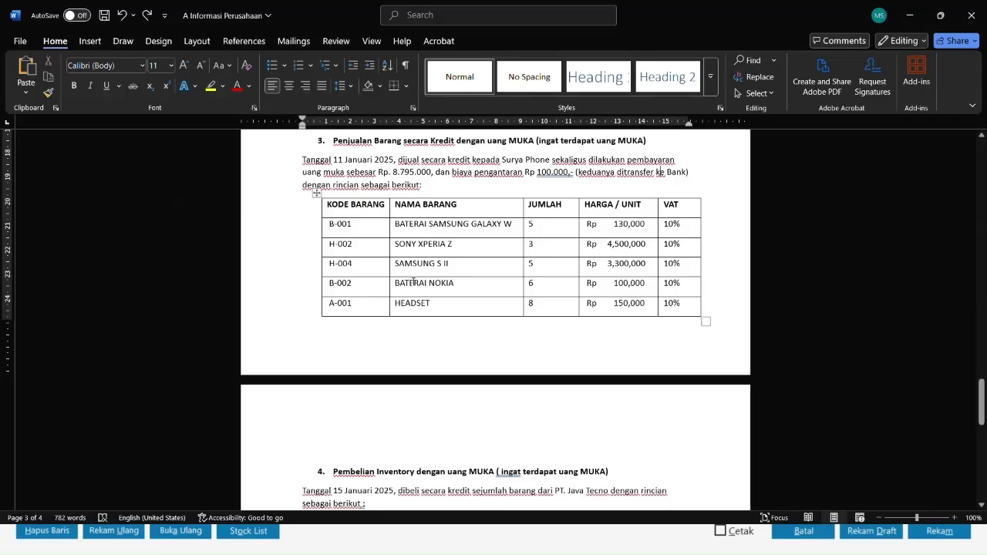
{"action": "key", "text": "alt+Tab"}
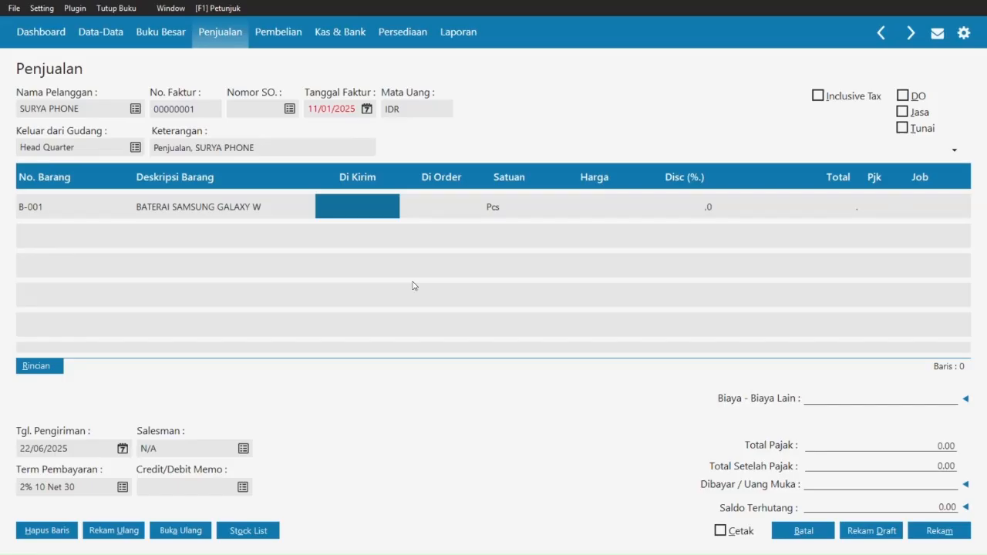
{"action": "type", "text": "5"}
{"action": "key", "text": "Return"}
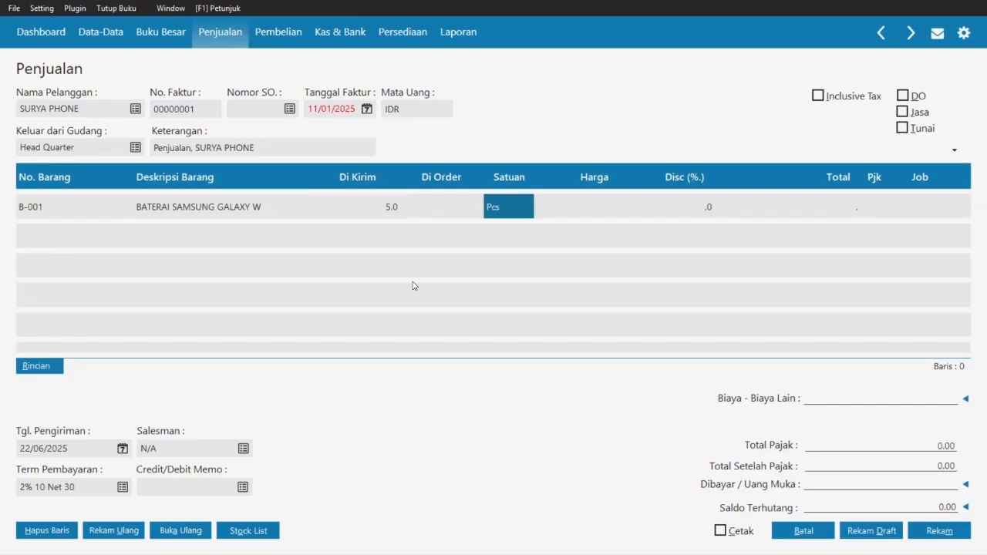
{"action": "key", "text": "Return"}
Step: Look up the battery's unit price in Word and set the B-001 line's price to 130.000 with VAT tax
{"action": "key", "text": "alt+Tab"}
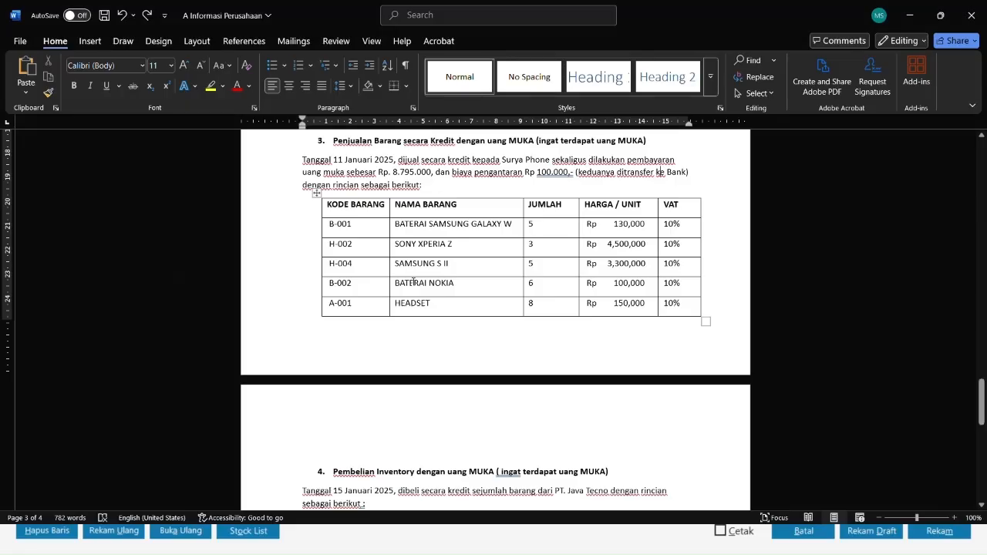
{"action": "key", "text": "alt+Tab"}
{"action": "type", "text": "13"}
{"action": "type", "text": "0"}
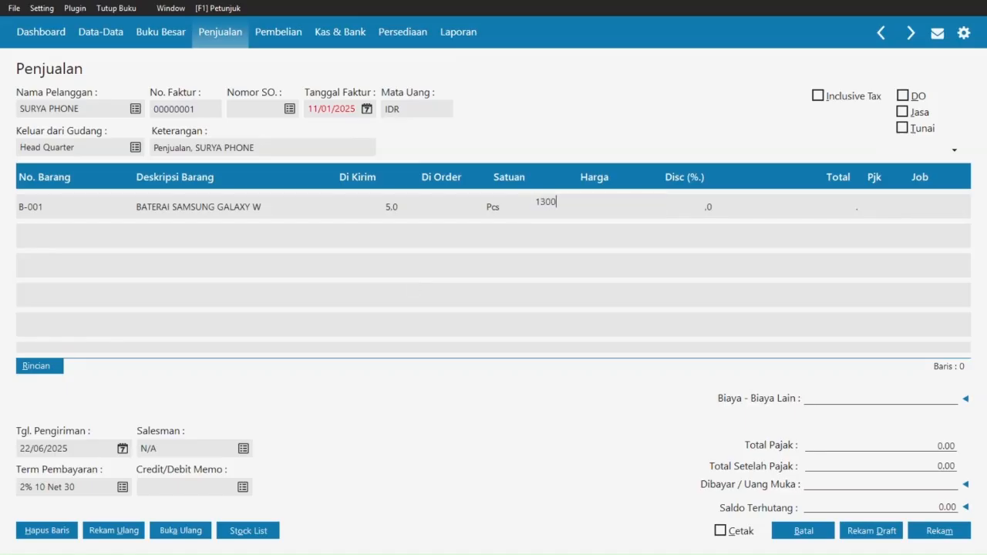
{"action": "type", "text": ",0000,0"}
{"action": "key", "text": "alt+Tab"}
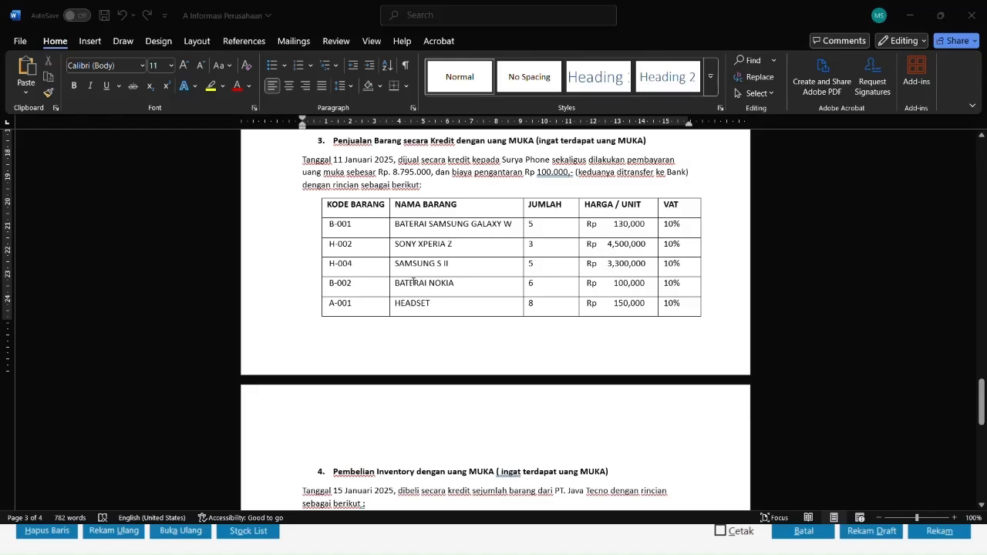
{"action": "key", "text": "alt+Tab"}
{"action": "key", "text": "Return"}
{"action": "key", "text": "Return"}
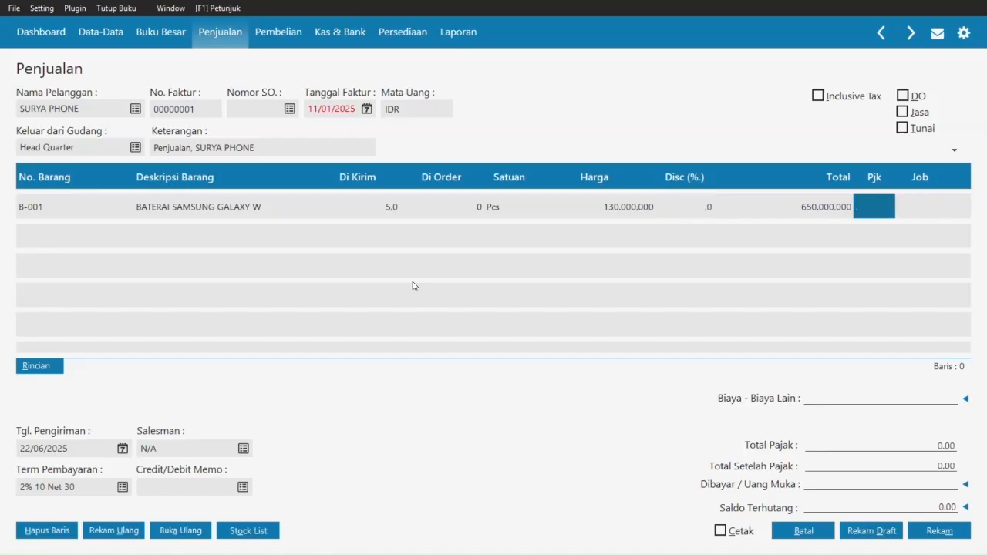
{"action": "key", "text": "Return"}
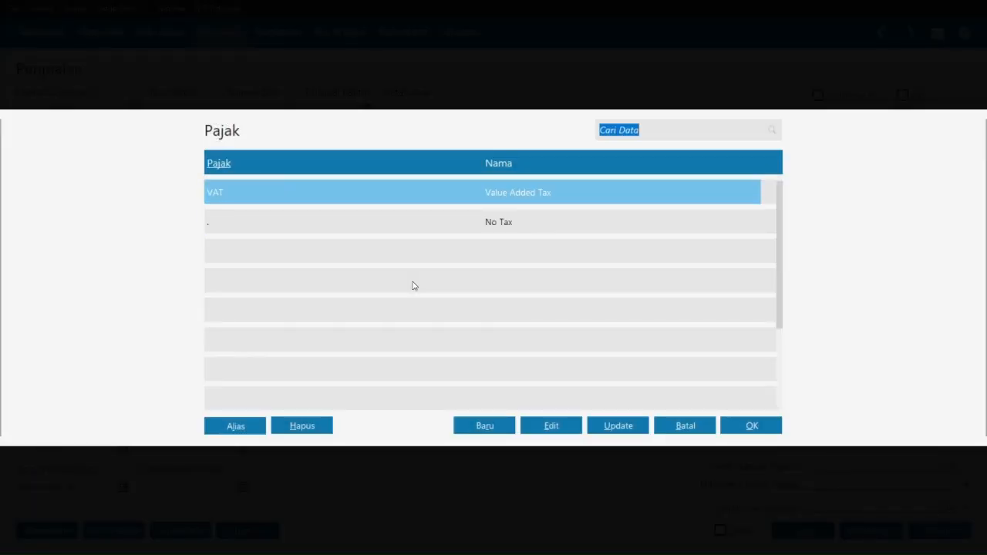
{"action": "key", "text": "Return"}
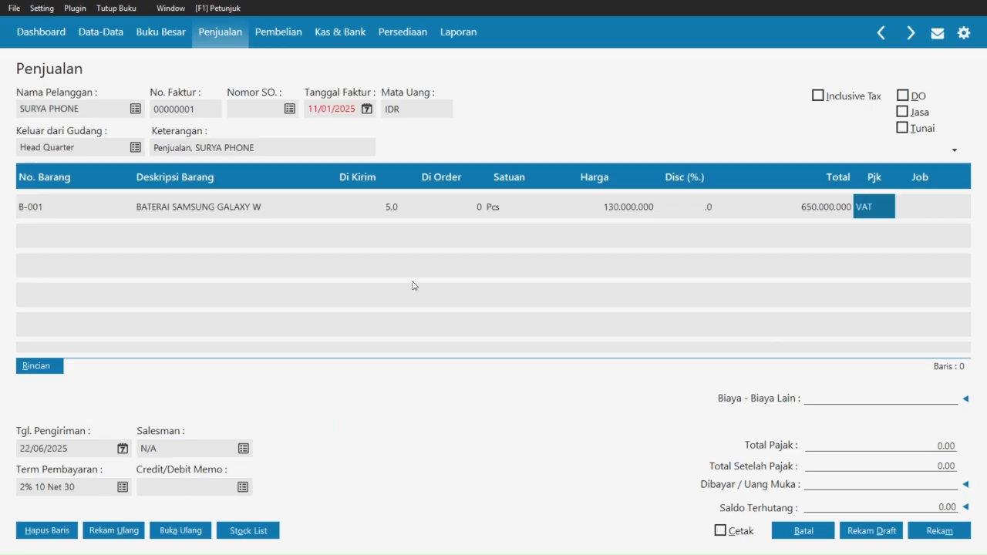
{"action": "key", "text": "Return"}
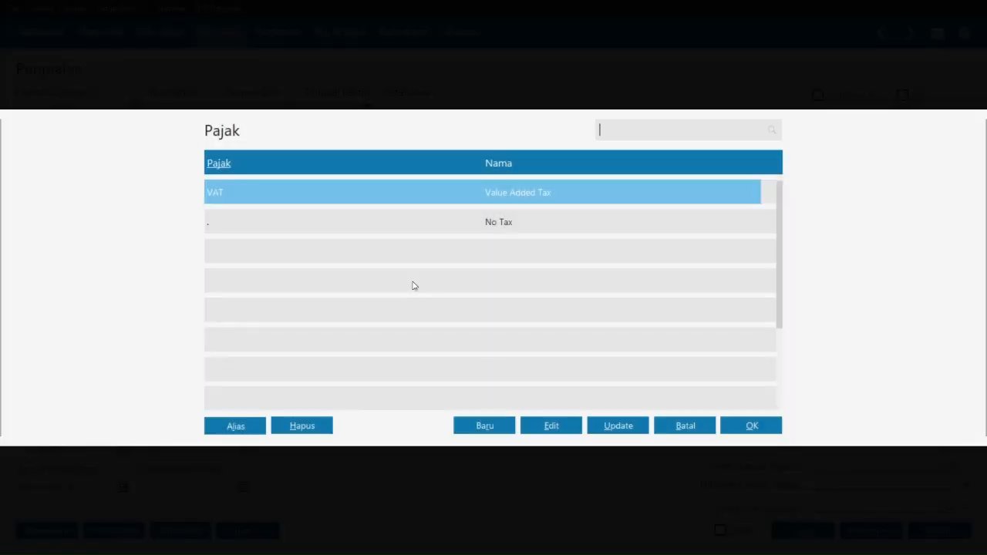
{"action": "key", "text": "Return"}
{"action": "key", "text": "Return"}
Step: Add item H-002 SONY XPERIA Z to the invoice with quantity 3, price 4.500.000 and VAT tax
{"action": "key", "text": "Return"}
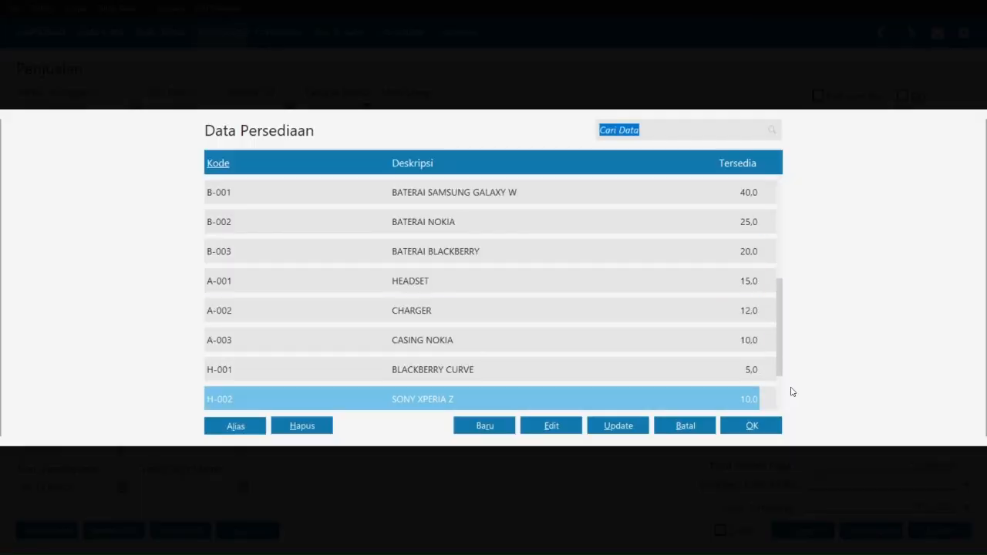
{"action": "key", "text": "alt+Tab"}
{"action": "key", "text": "alt+Tab"}
{"action": "key", "text": "alt+Tab"}
{"action": "key", "text": "alt+Tab"}
{"action": "key", "text": "Return"}
{"action": "key", "text": "Return"}
Step: Add item B-002 BATERAI NOKIA to the invoice with quantity 6, price 100.000 and VAT tax
{"action": "key", "text": "alt+Tab"}
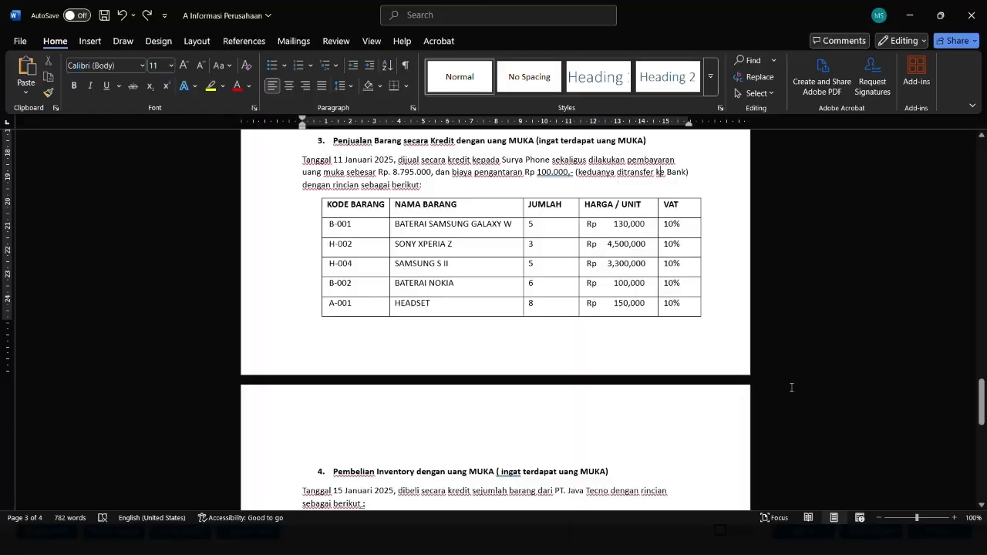
{"action": "key", "text": "alt+Tab"}
{"action": "type", "text": "6"}
{"action": "key", "text": "Return"}
{"action": "key", "text": "Return"}
{"action": "key", "text": "Return"}
{"action": "key", "text": "Return"}
{"action": "key", "text": "Return"}
Step: Add item A-001 HEADSET to the invoice with quantity 8, price 150.000 and VAT tax
{"action": "key", "text": "alt+Tab"}
{"action": "key", "text": "alt+Tab"}
{"action": "key", "text": "Return"}
{"action": "type", "text": "8"}
{"action": "key", "text": "Return"}
{"action": "key", "text": "Return"}
{"action": "key", "text": "Return"}
{"action": "type", "text": "1500000,0"}
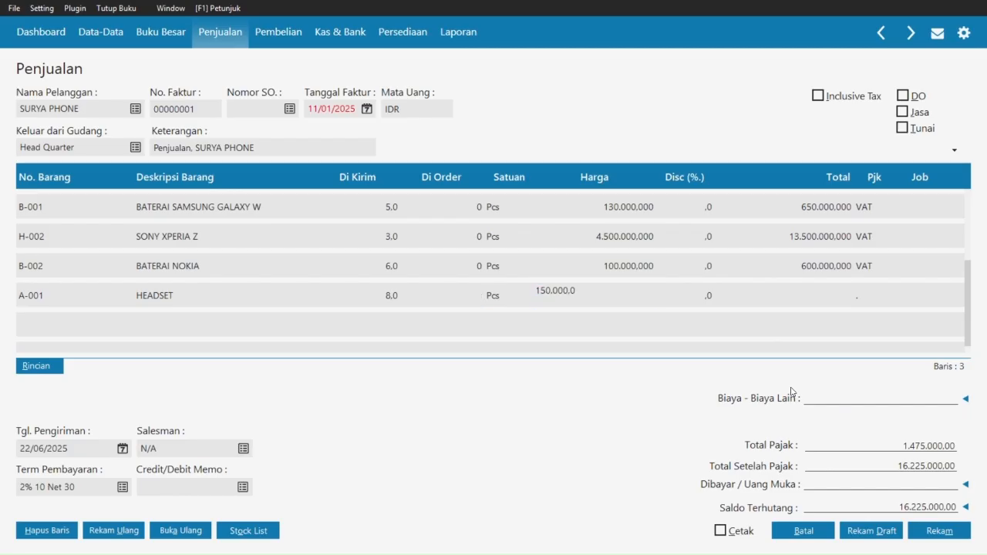
{"action": "key", "text": "Return"}
{"action": "key", "text": "Return"}
{"action": "key", "text": "Return"}
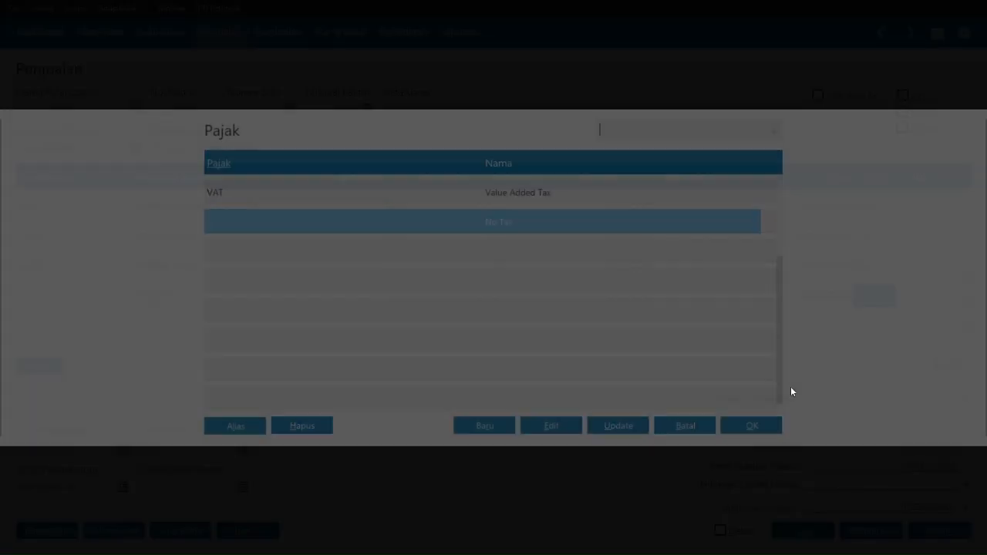
{"action": "key", "text": "Return"}
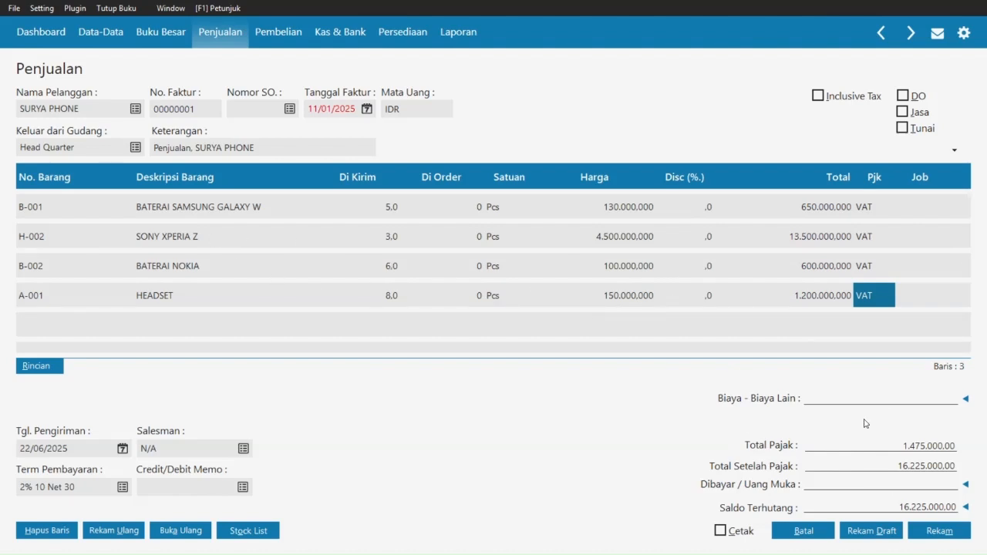
Step: Enter 100000 as the invoice's other costs and apply both Surya Phone down payments of 8.795.000 and 100.000
{"action": "left_click", "coordinate": [876, 400]}
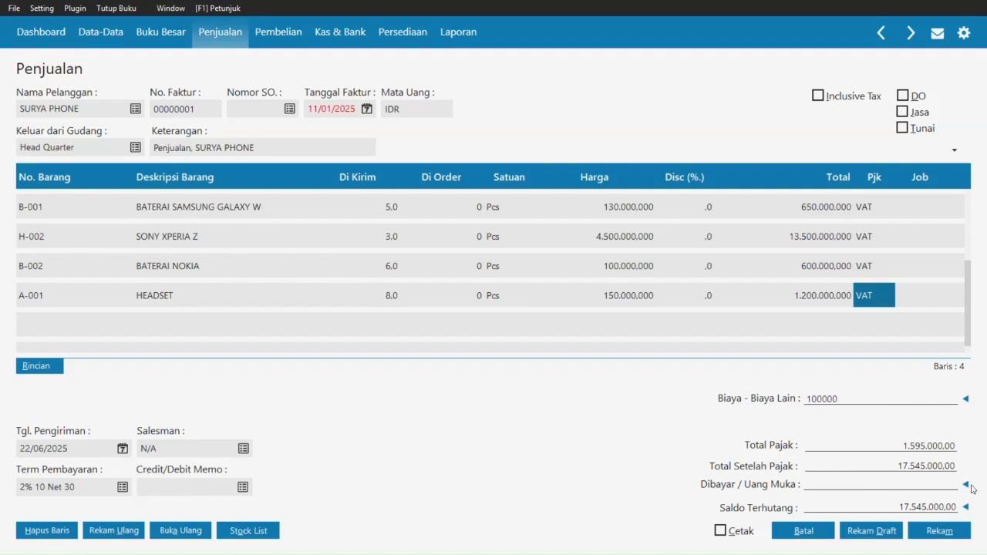
{"action": "left_click", "coordinate": [966, 485]}
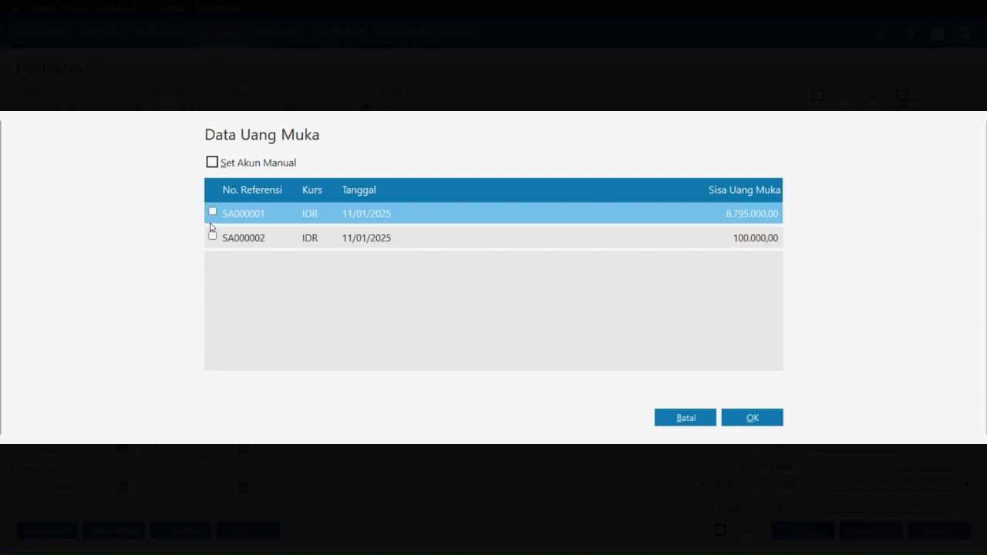
{"action": "left_click", "coordinate": [213, 212]}
{"action": "left_click", "coordinate": [213, 237]}
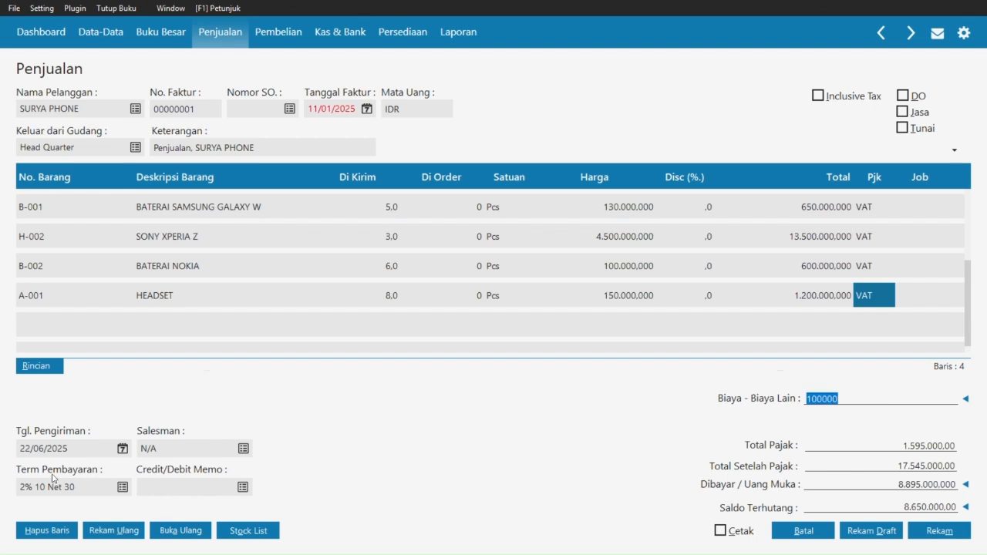
Step: Set the delivery date to 12/01/2025 and compare the invoice lines with the item table in the Word document
{"action": "left_click", "coordinate": [23, 448]}
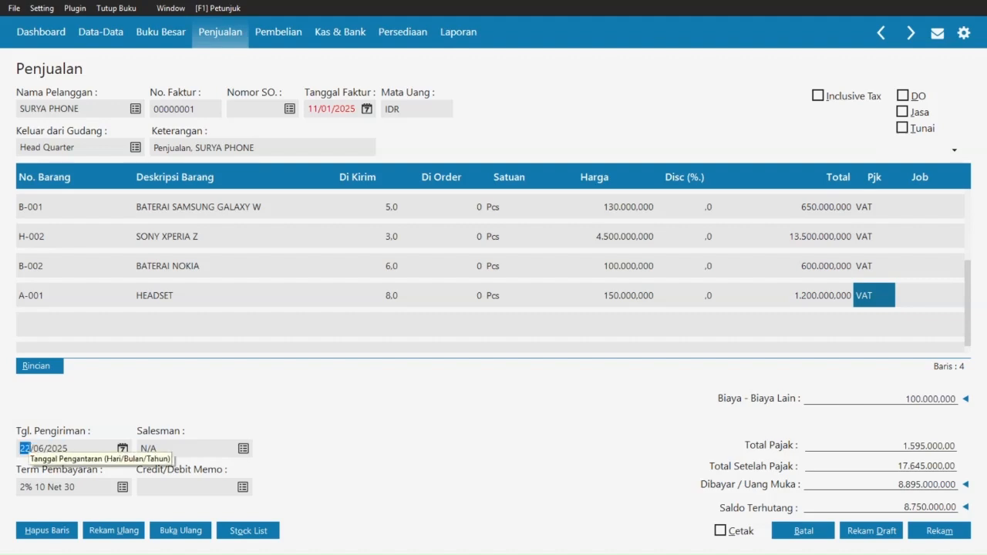
{"action": "type", "text": "1201"}
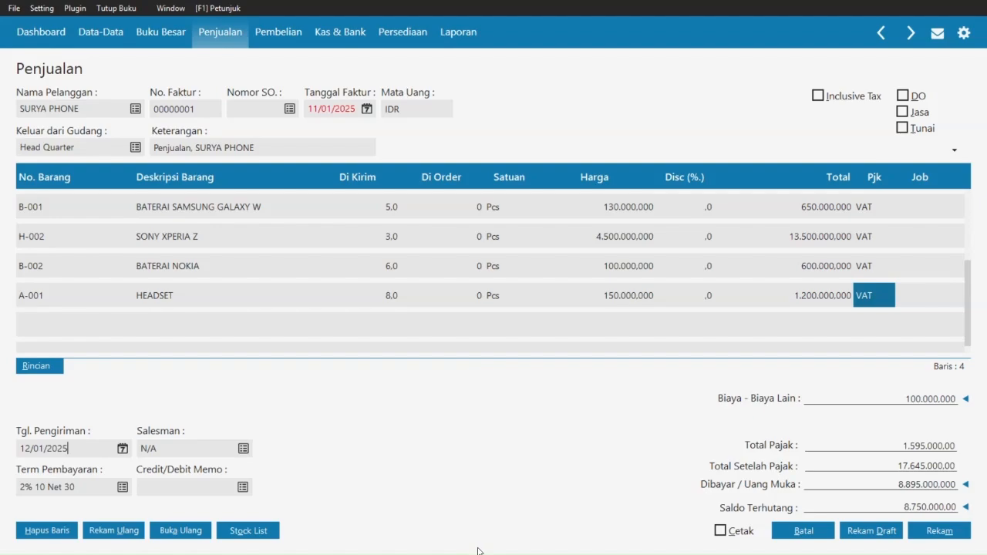
{"action": "key", "text": "alt+Tab"}
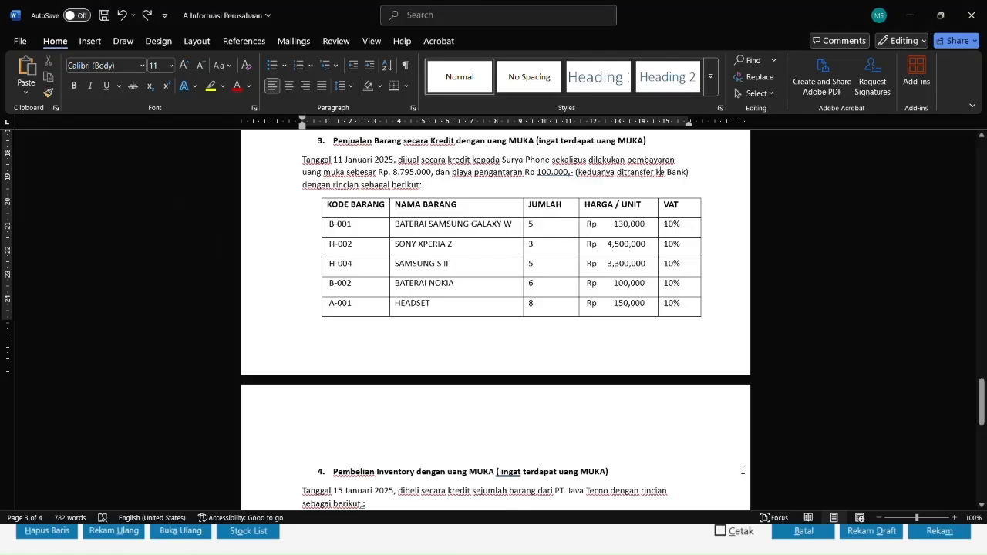
{"action": "scroll", "coordinate": [625, 332], "scroll_direction": "down", "scroll_amount": 1}
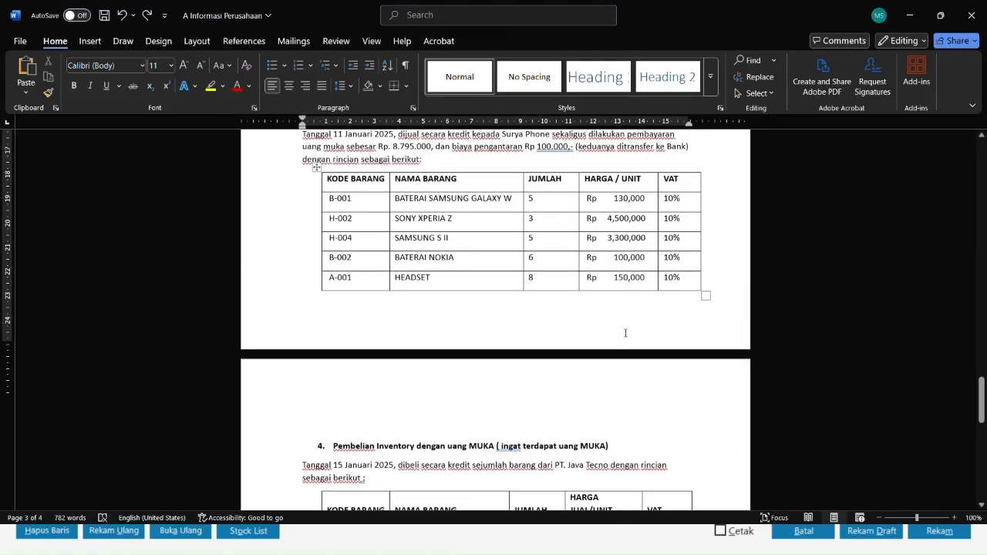
{"action": "scroll", "coordinate": [625, 332], "scroll_direction": "up", "scroll_amount": 2}
{"action": "key", "text": "alt+Tab"}
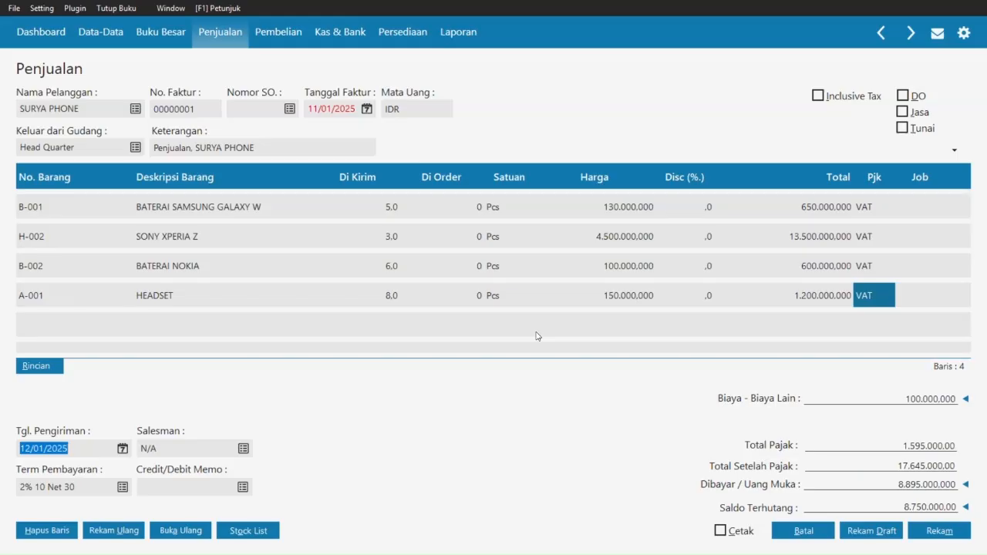
{"action": "key", "text": "Up"}
{"action": "key", "text": "Up"}
{"action": "key", "text": "Up"}
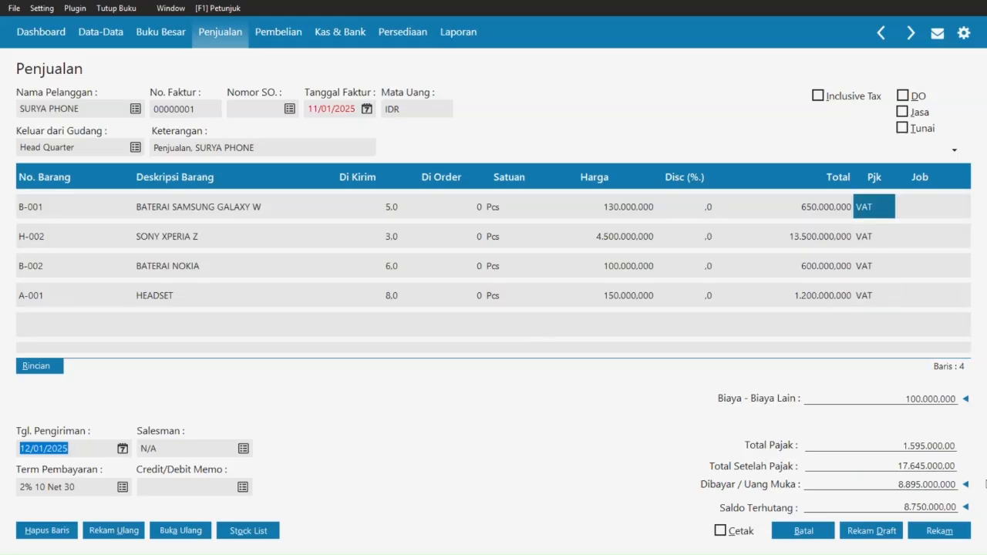
Step: Record the Surya Phone sales invoice, then close the blank invoice form and the invoice list
{"action": "left_click", "coordinate": [942, 528]}
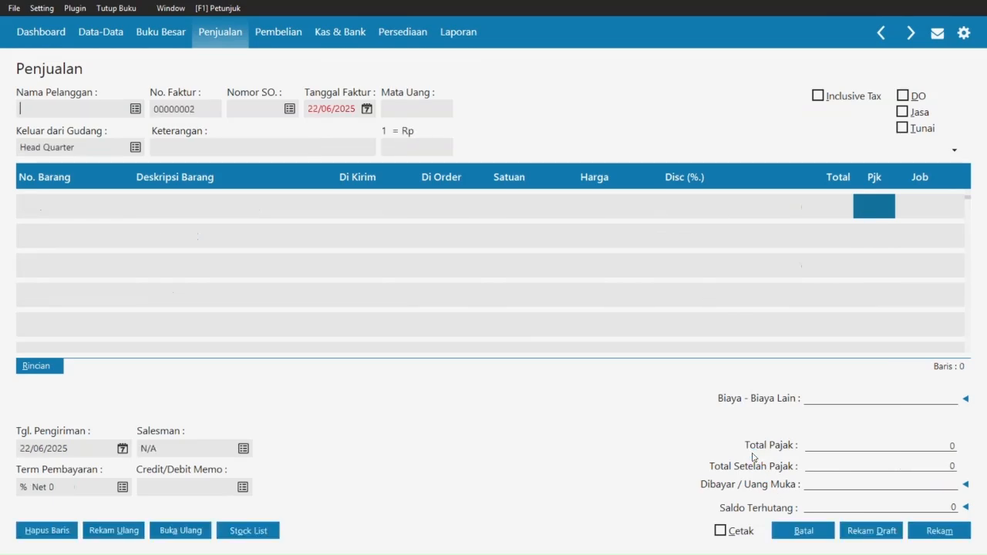
{"action": "left_click", "coordinate": [799, 531]}
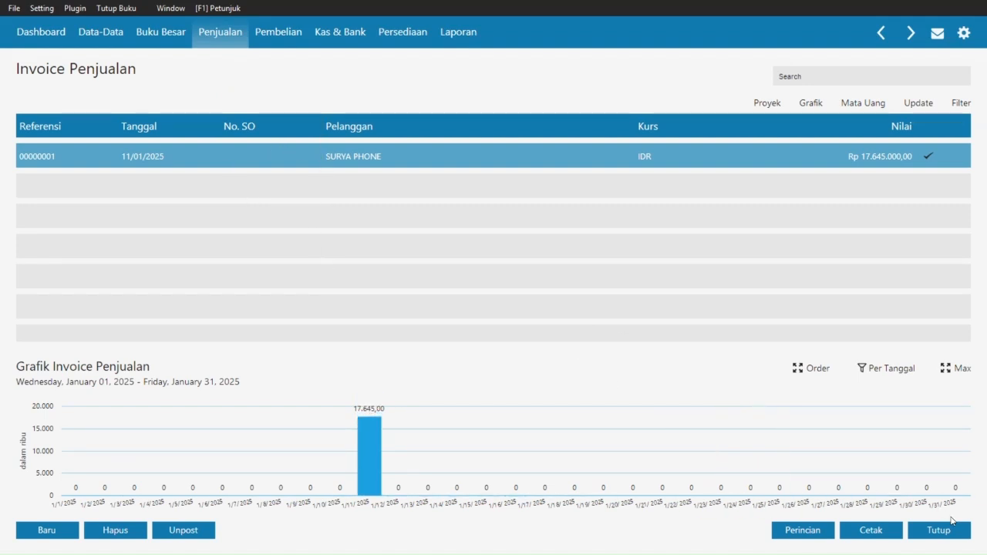
{"action": "left_click", "coordinate": [944, 531]}
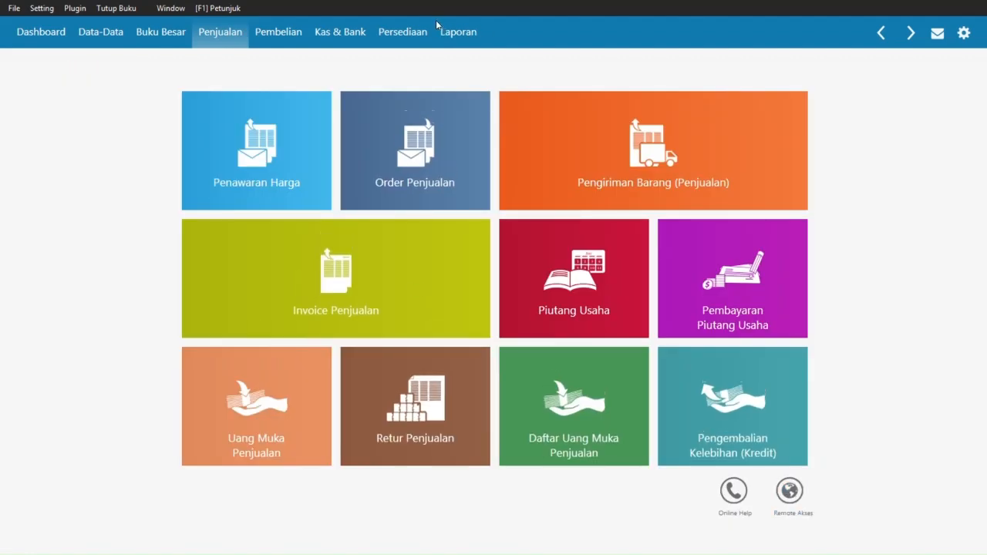
Step: Read transaction 4 in Word, the 15 January 2025 inventory purchase from PT. Java Tecno, and switch back to Zahir
{"action": "key", "text": "alt+Tab"}
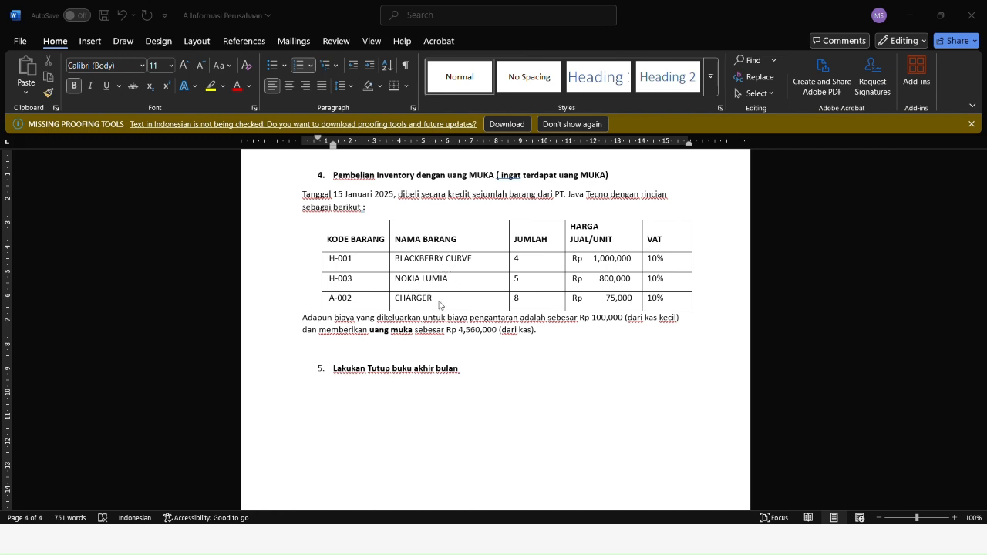
{"action": "key", "text": "alt+Tab"}
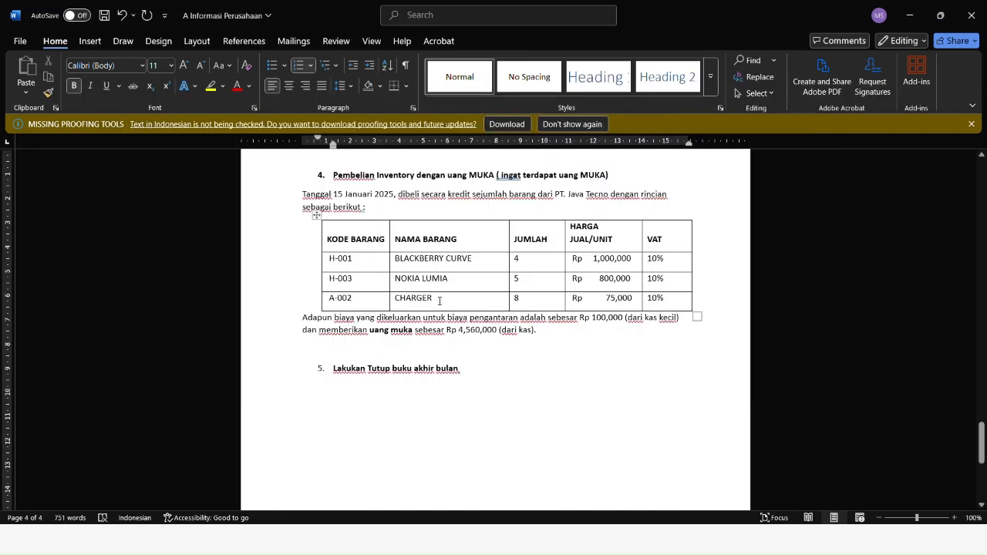
{"action": "key", "text": "alt+Tab"}
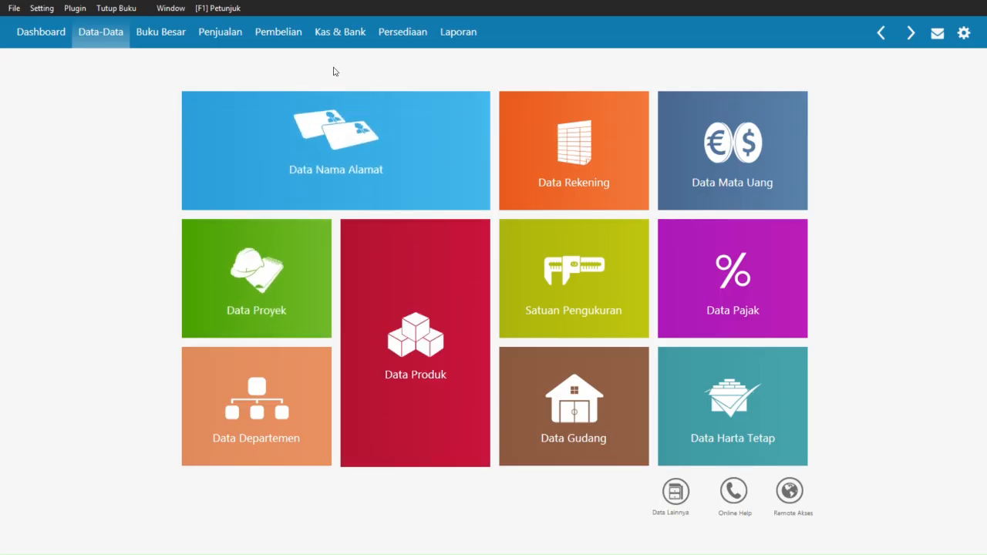
Step: Start a new purchase down payment and set its cash account to Kas, checking transaction 4 in the Word document
{"action": "left_click", "coordinate": [284, 33]}
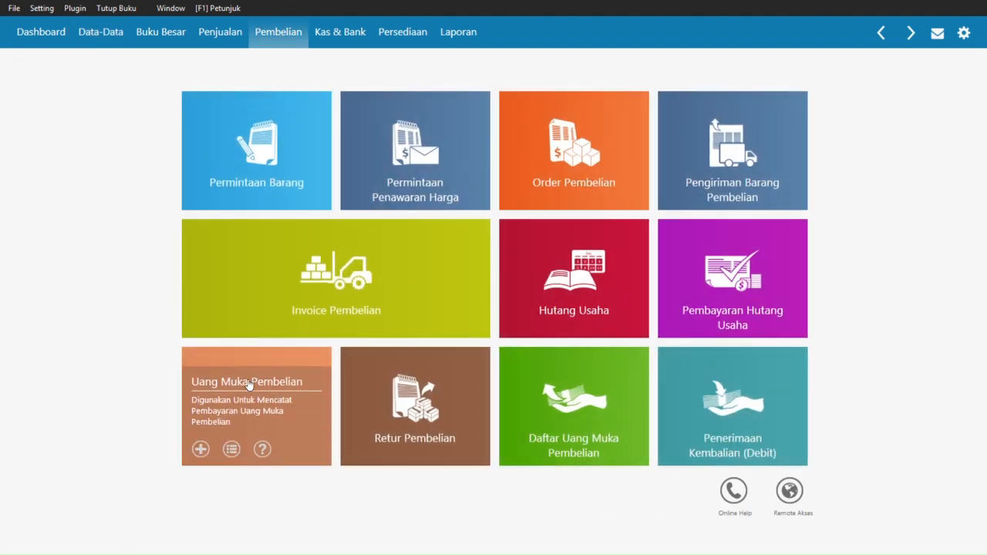
{"action": "left_click", "coordinate": [249, 382]}
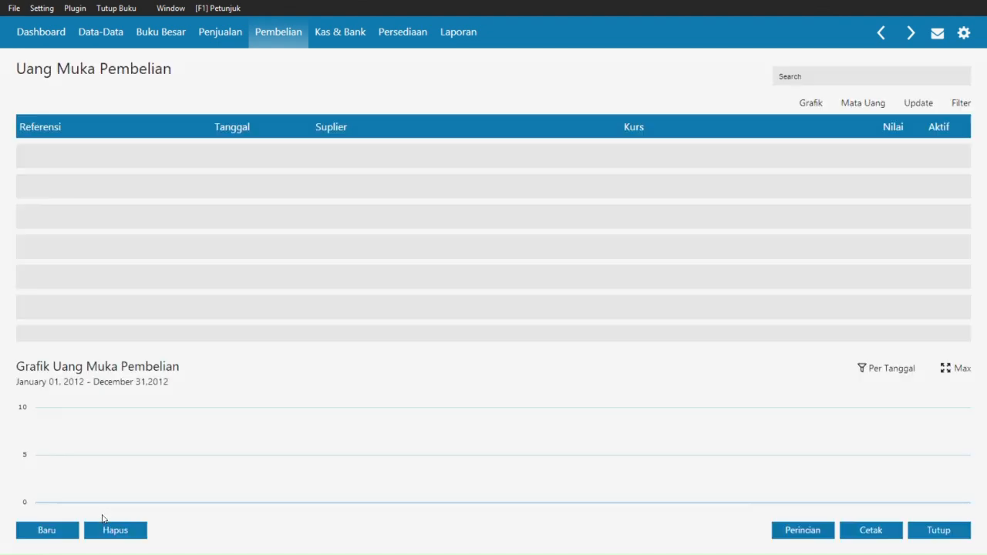
{"action": "left_click", "coordinate": [62, 530]}
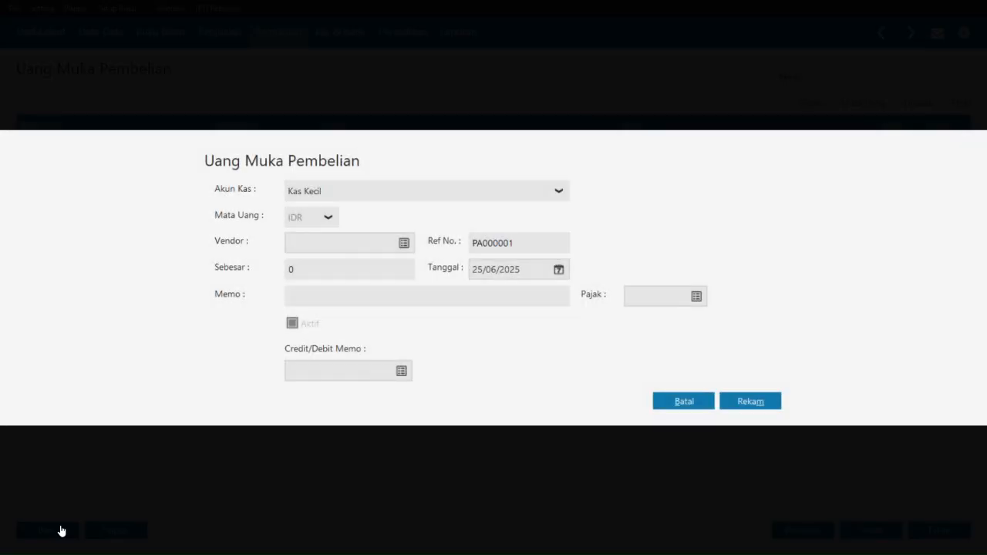
{"action": "key", "text": "alt+Tab"}
{"action": "key", "text": "alt+shift+Tab"}
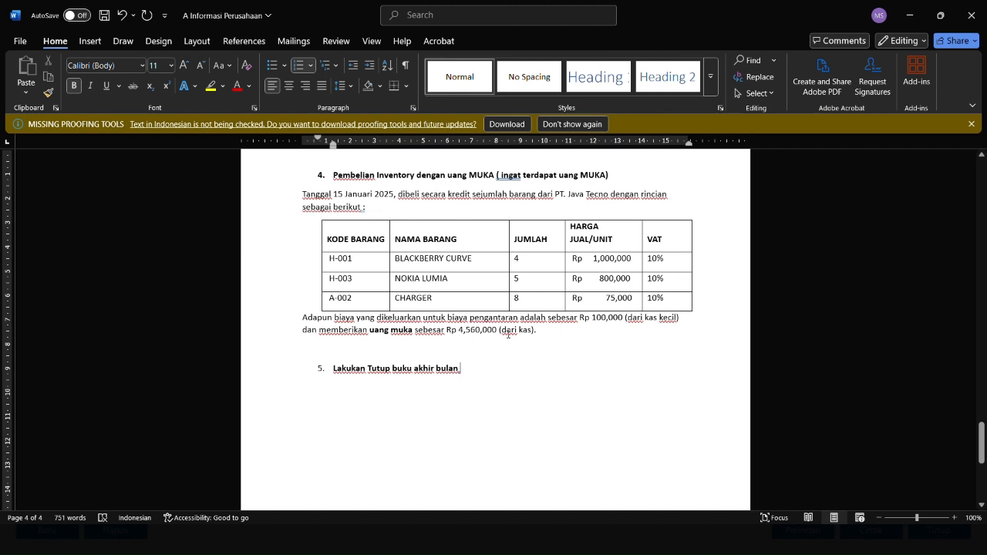
{"action": "key", "text": "alt+Tab"}
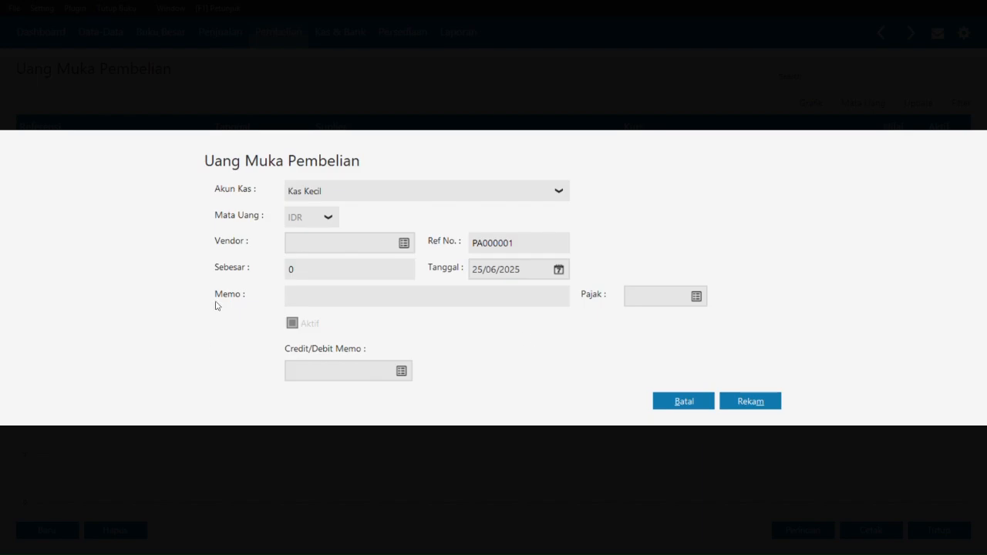
{"action": "left_click", "coordinate": [348, 201]}
{"action": "left_click", "coordinate": [348, 232]}
{"action": "key", "text": "alt+Tab"}
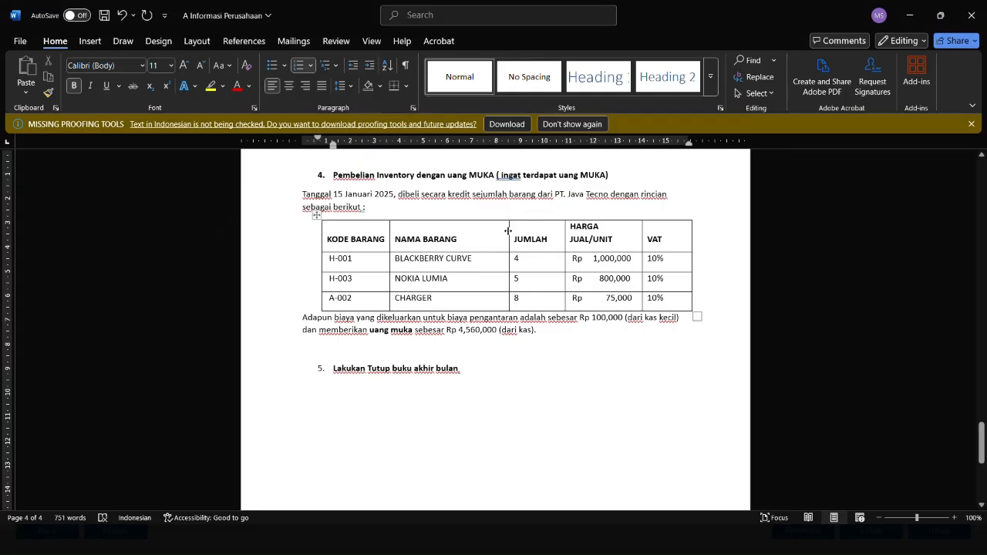
{"action": "key", "text": "alt+Tab"}
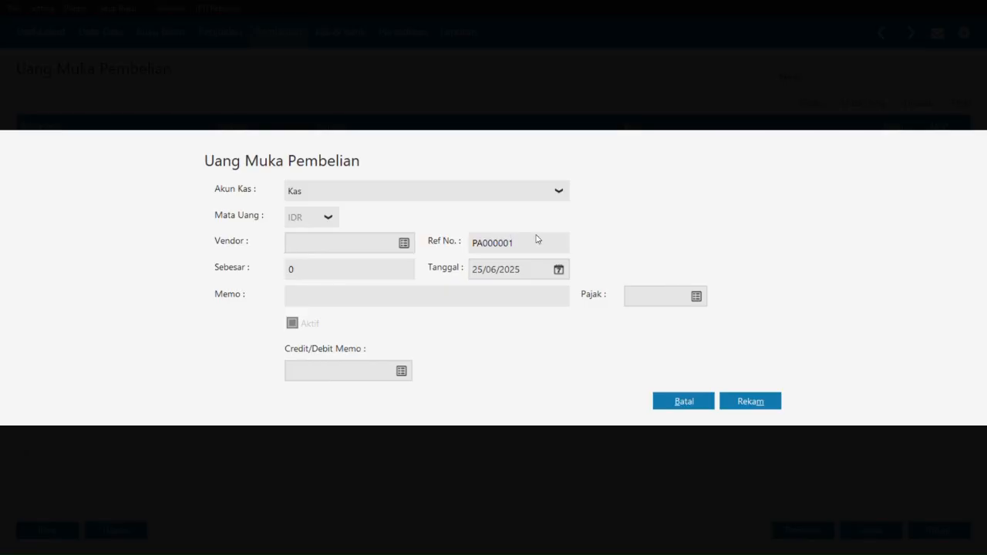
Step: Select vendor JAVA TECNO, PT and set the down payment amount to 4560000, checking it against the Word document
{"action": "left_click", "coordinate": [409, 242]}
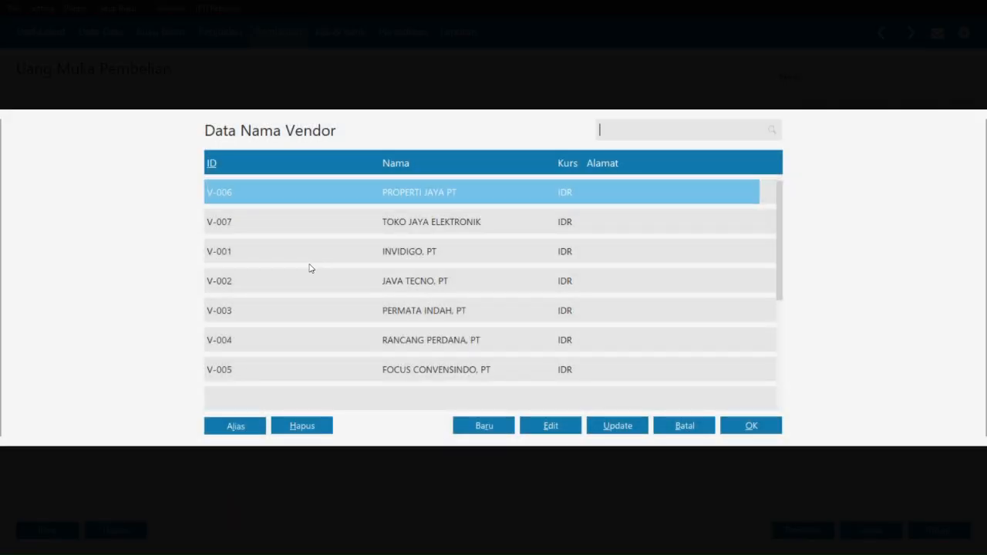
{"action": "left_click", "coordinate": [426, 289]}
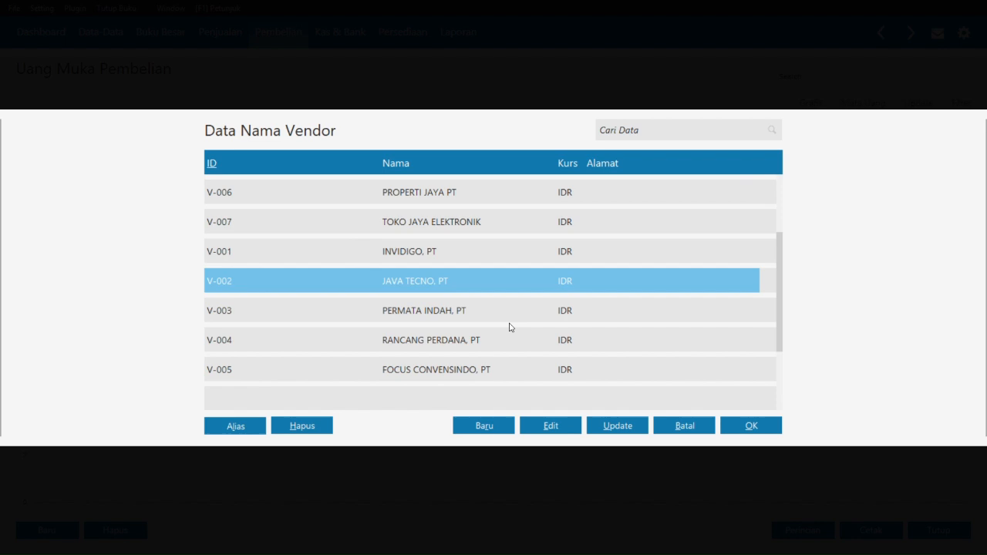
{"action": "left_click", "coordinate": [734, 426]}
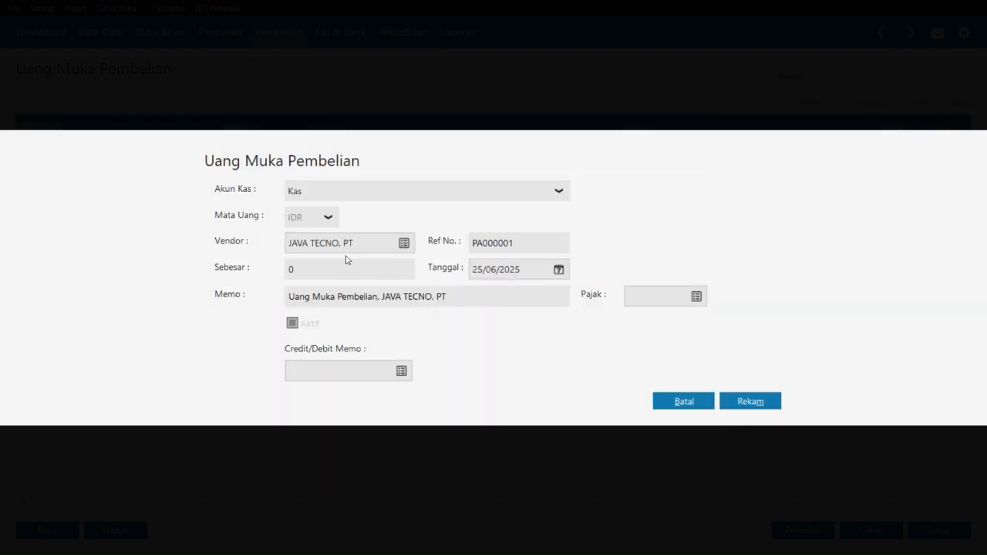
{"action": "key", "text": "alt+Tab"}
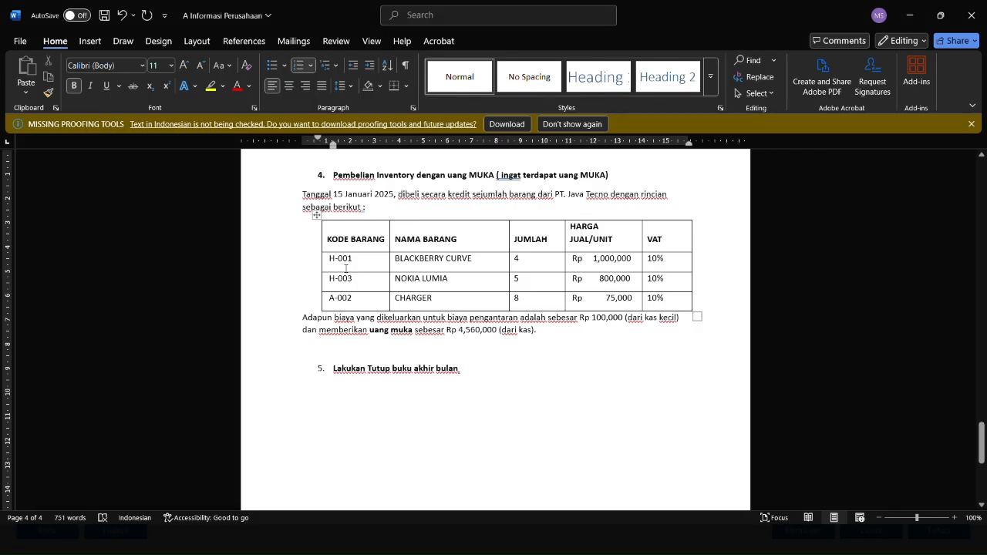
{"action": "key", "text": "alt+Tab"}
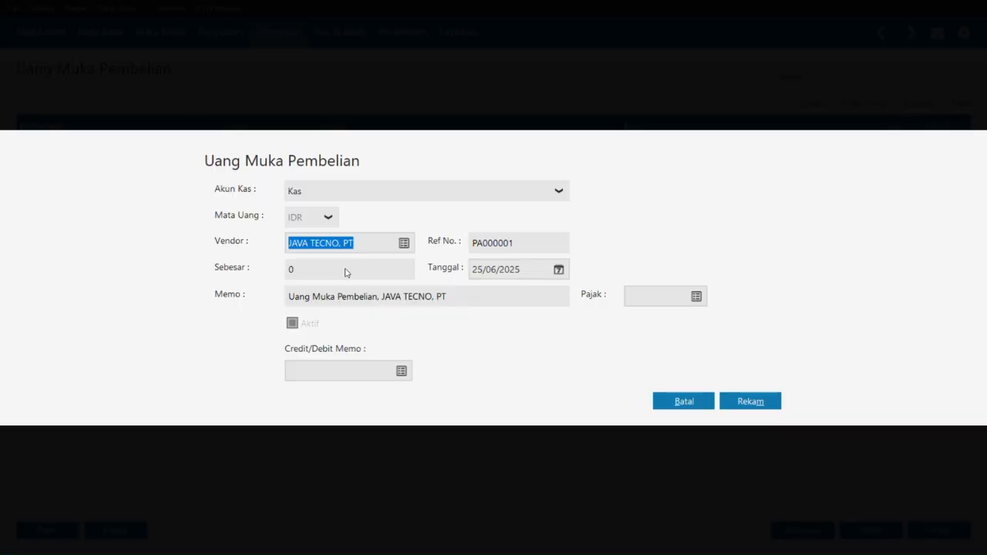
{"action": "left_click", "coordinate": [326, 270]}
{"action": "type", "text": "456"}
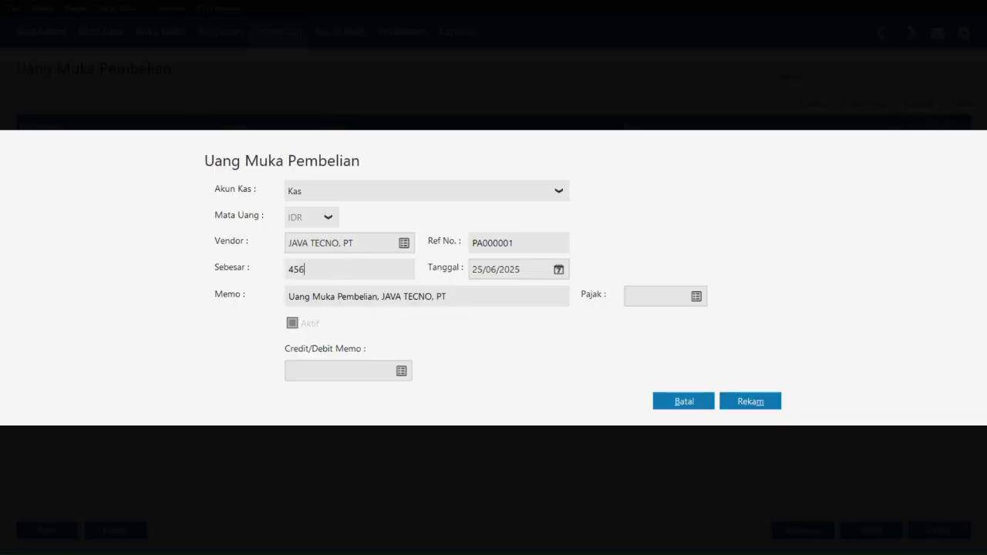
{"action": "type", "text": "0000"}
{"action": "key", "text": "alt+Tab"}
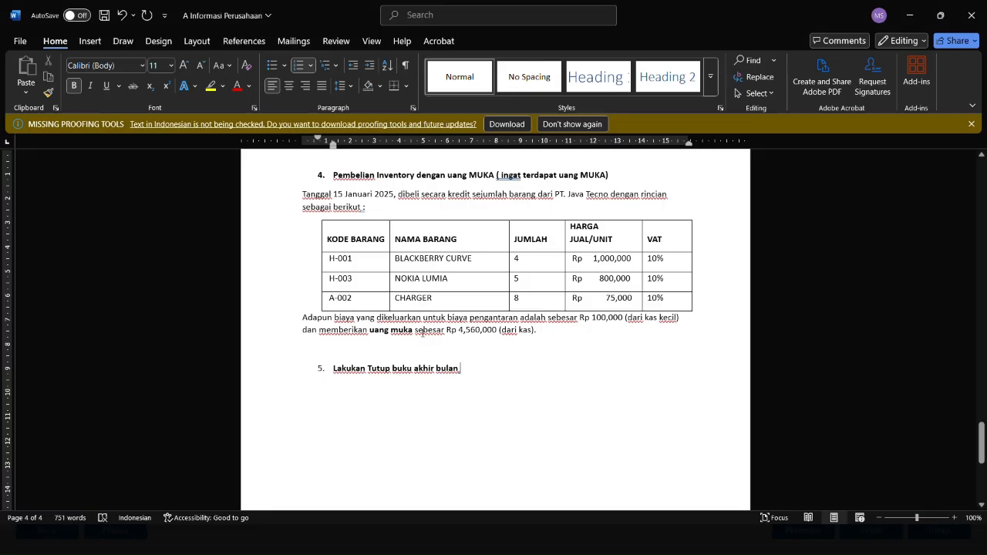
{"action": "key", "text": "alt+Tab"}
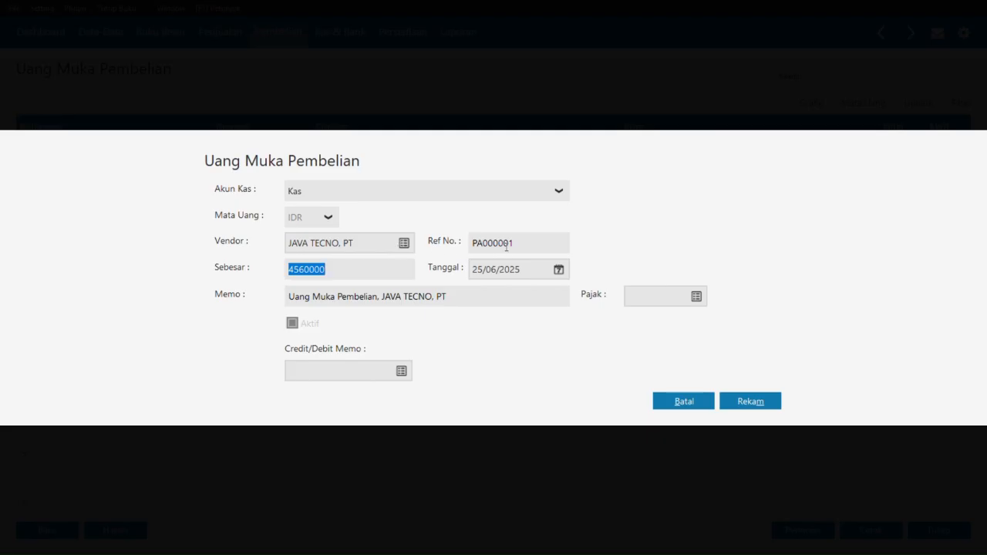
Step: Date the down payment 15/01/2025, check its details against the Word document and record it
{"action": "double_click", "coordinate": [490, 263]}
{"action": "type", "text": "05/7"}
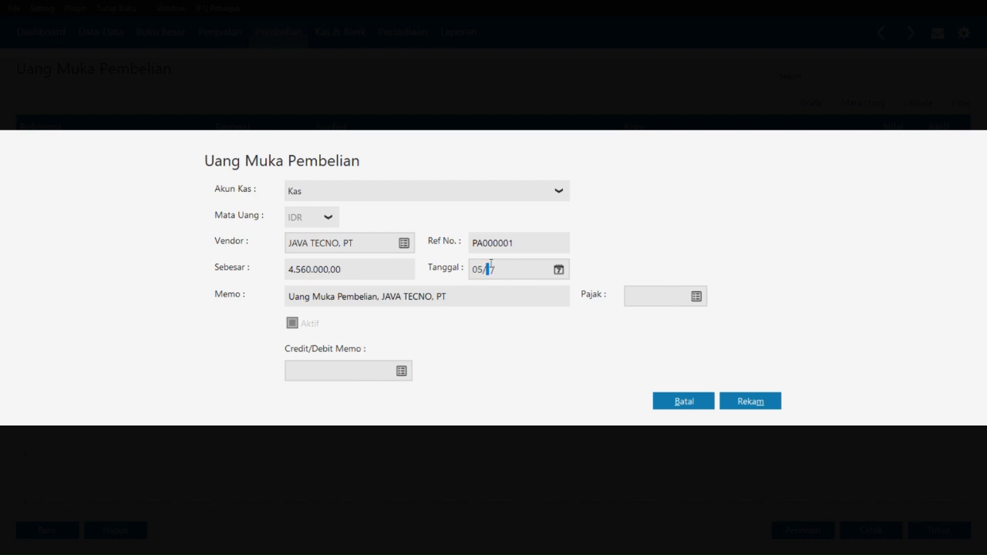
{"action": "key", "text": "BackSpace"}
{"action": "key", "text": "BackSpace"}
{"action": "type", "text": "15/01/2025"}
{"action": "key", "text": "alt+Tab"}
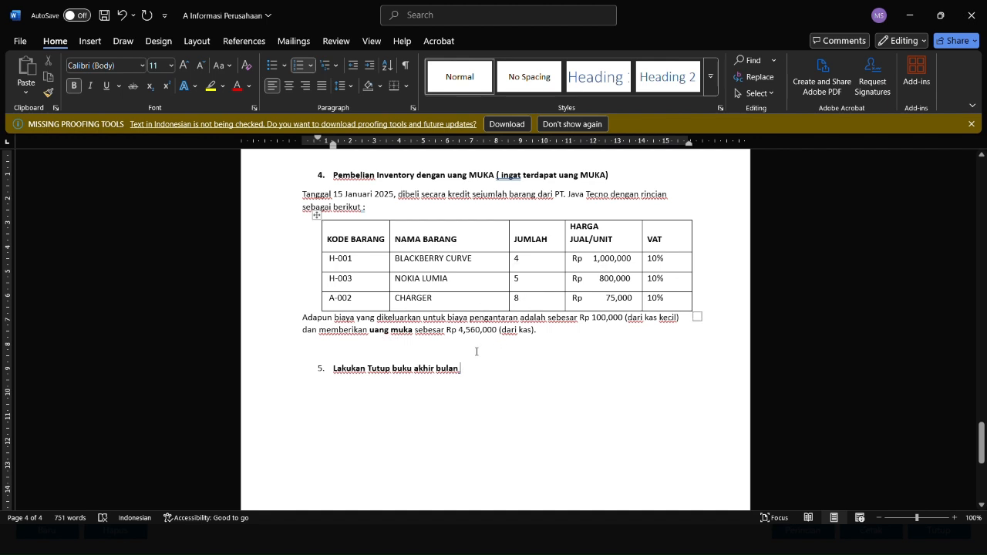
{"action": "key", "text": "alt+Tab"}
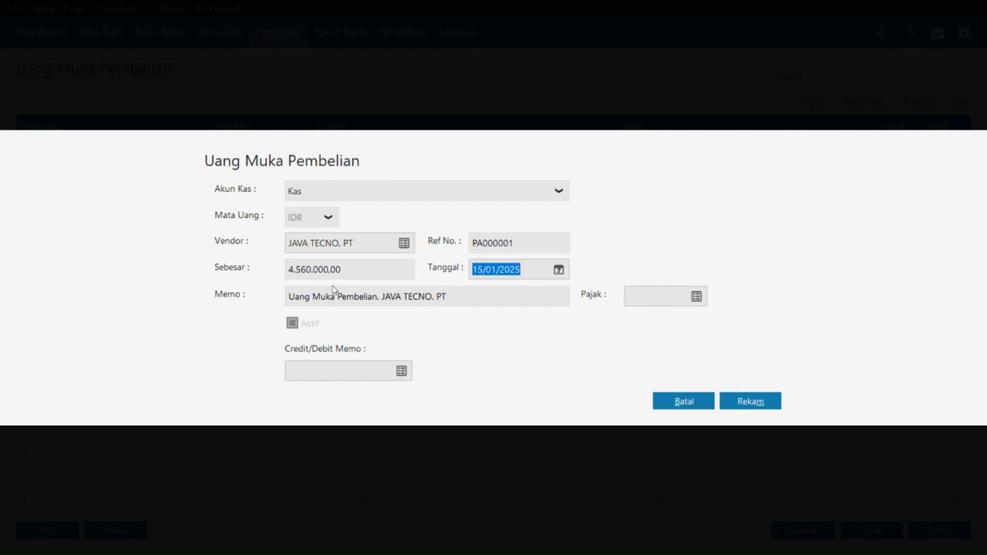
{"action": "left_click", "coordinate": [752, 402]}
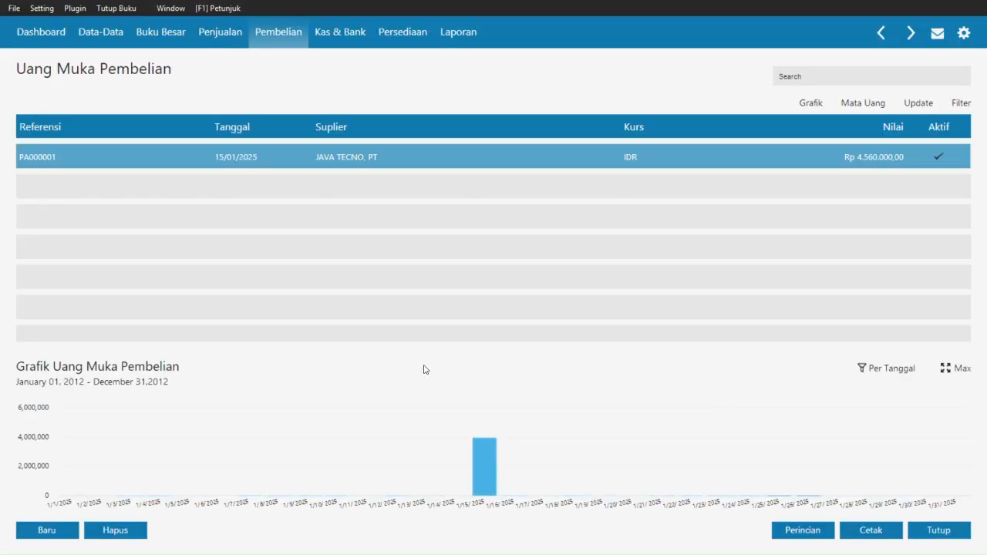
Step: Create a new purchase invoice for JAVA TECNO, PT with the invoice date 15/01/2025
{"action": "key", "text": "alt+Tab"}
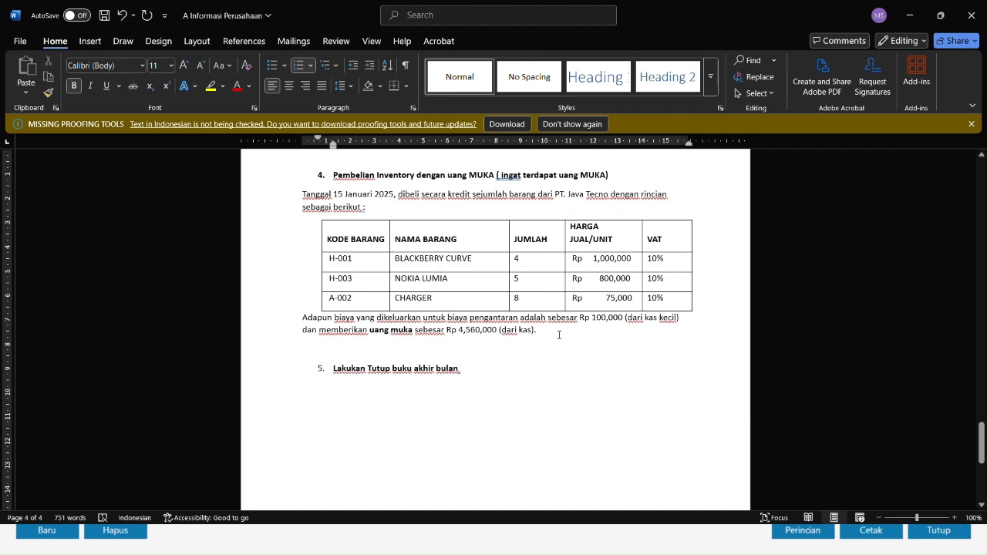
{"action": "key", "text": "alt+Tab"}
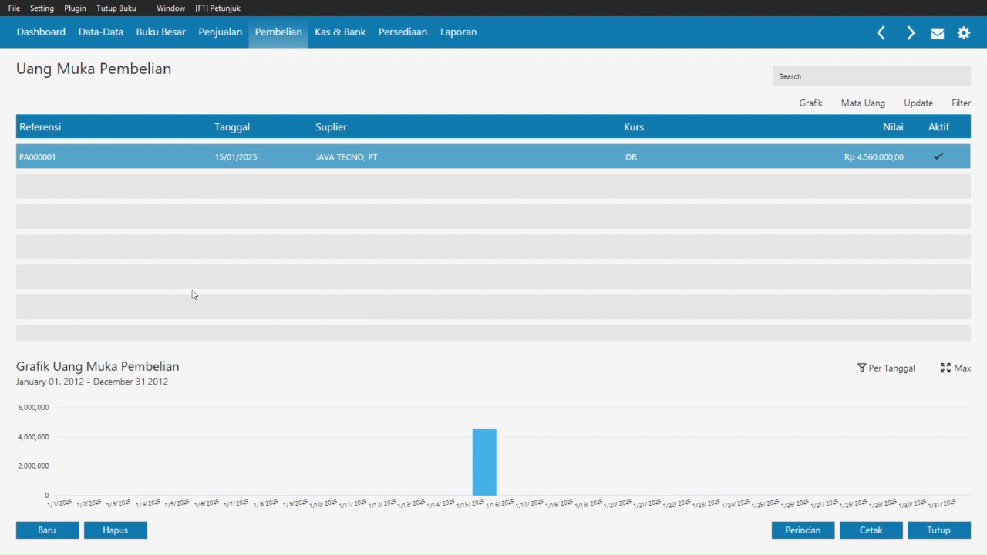
{"action": "left_click", "coordinate": [285, 35]}
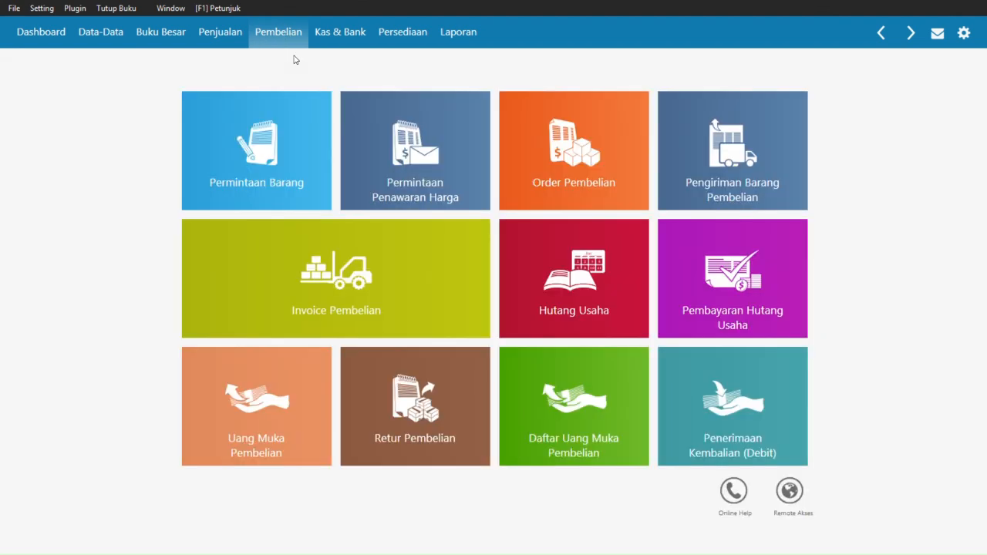
{"action": "mouse_move", "coordinate": [362, 299]}
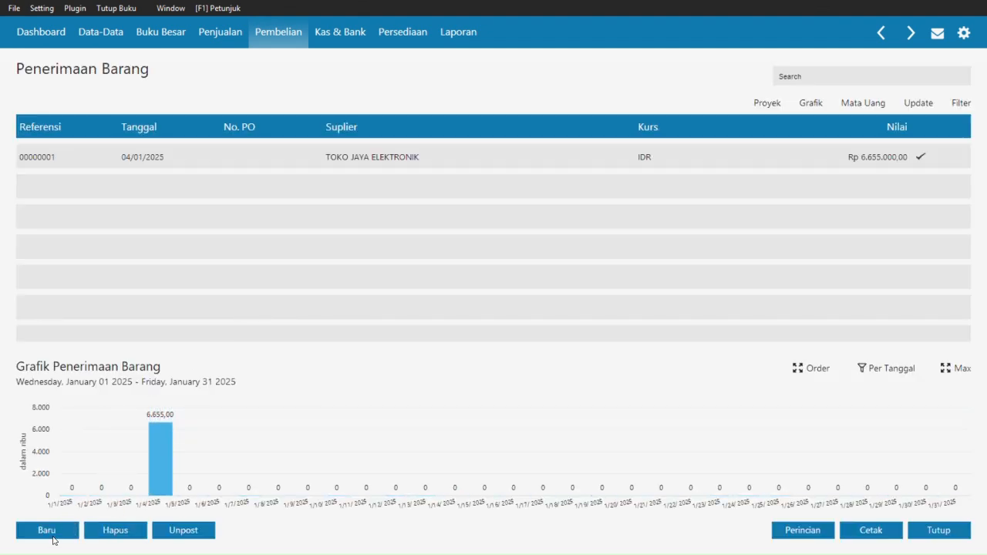
{"action": "left_click", "coordinate": [54, 532]}
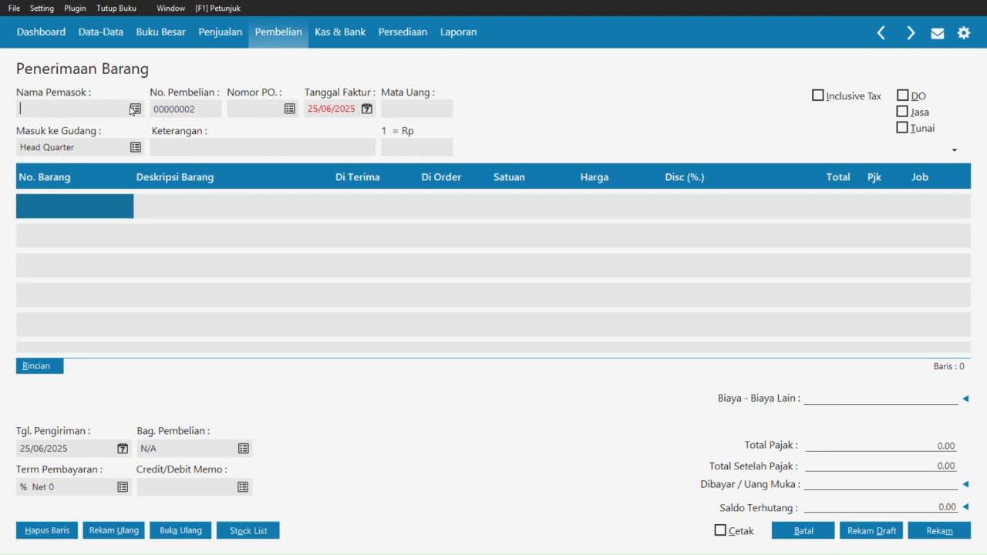
{"action": "left_click", "coordinate": [134, 109]}
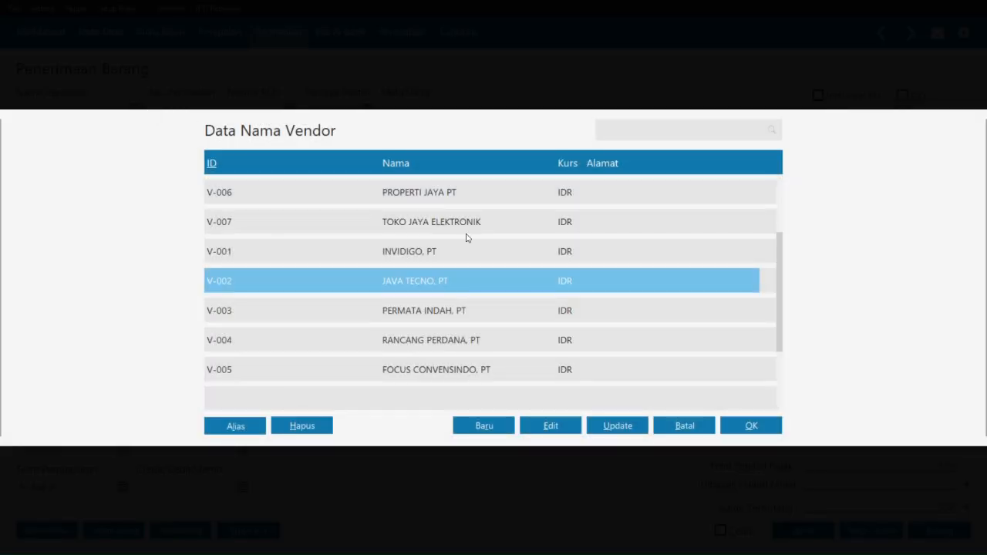
{"action": "left_click", "coordinate": [763, 429]}
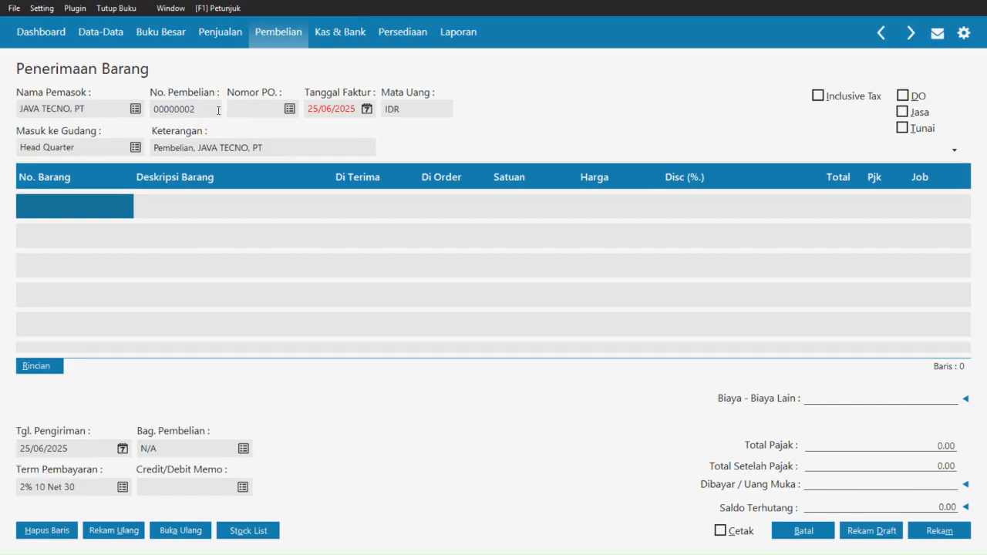
{"action": "left_click", "coordinate": [332, 109]}
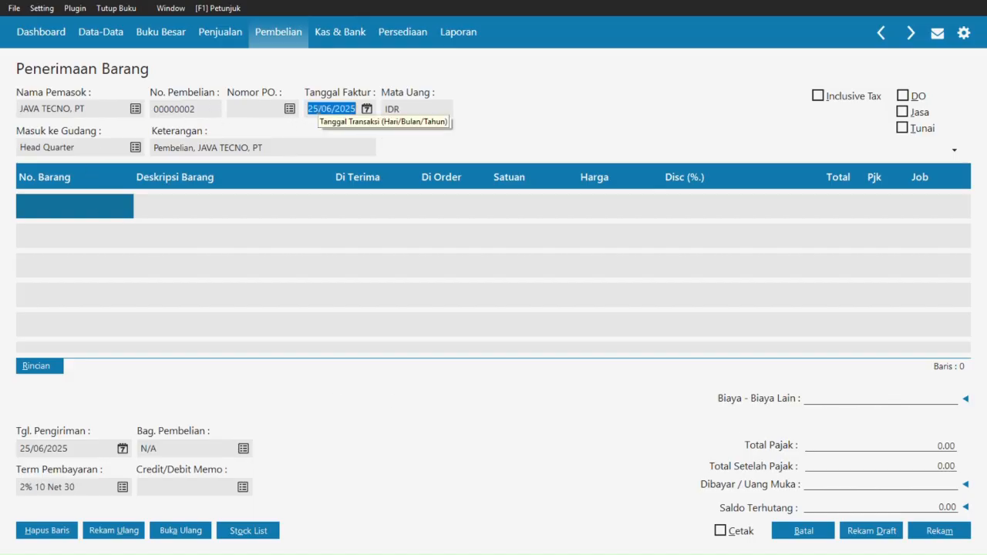
{"action": "type", "text": "15/01/202"}
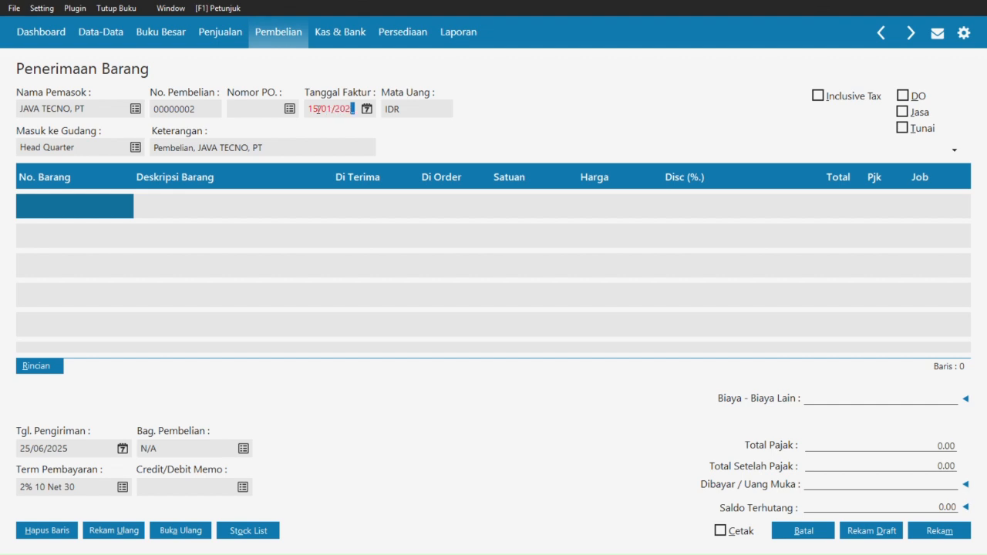
Step: Add item H-001 BLACKBERRY CURVE from the inventory list to the first line of the purchase invoice
{"action": "double_click", "coordinate": [73, 210]}
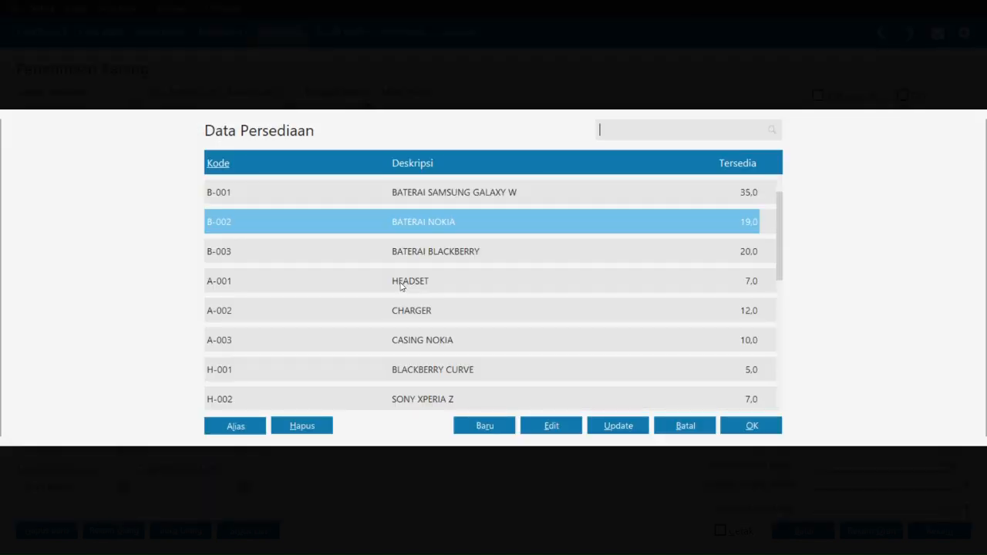
{"action": "key", "text": "Down"}
{"action": "key", "text": "Down"}
{"action": "key", "text": "Down"}
{"action": "key", "text": "Down"}
{"action": "key", "text": "Down"}
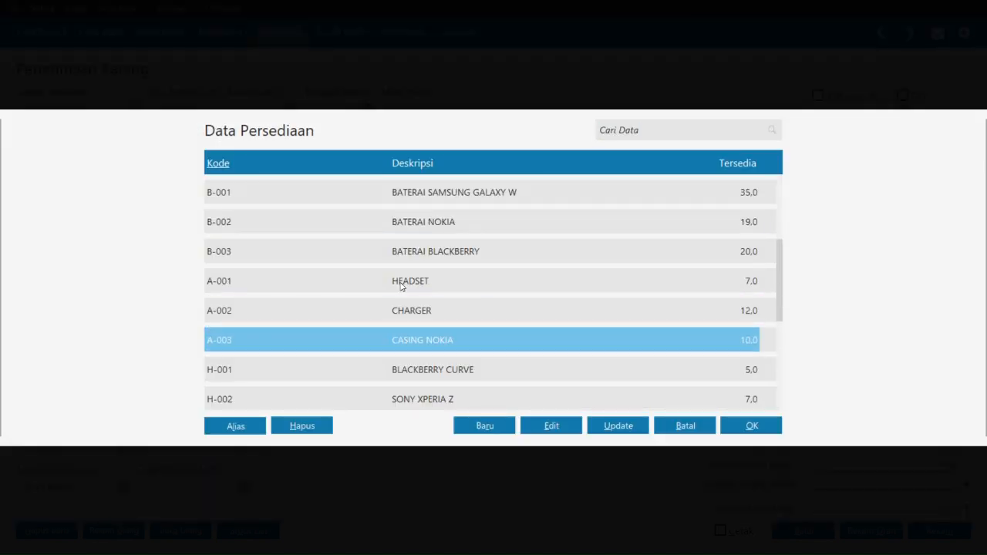
{"action": "key", "text": "Return"}
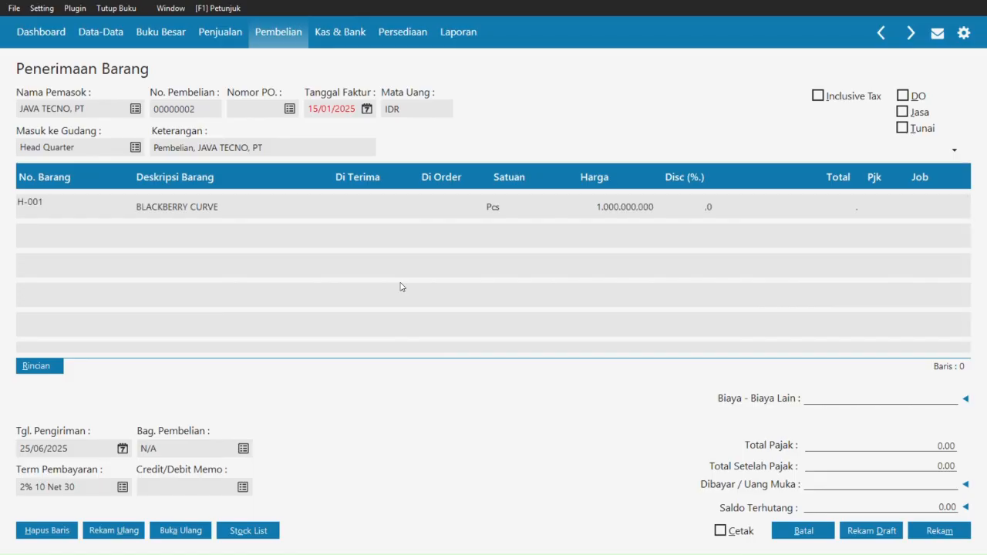
Step: Set the BLACKBERRY CURVE line's received quantity to 4 and its tax to VAT, checking the details against the Word document
{"action": "key", "text": "alt+Tab"}
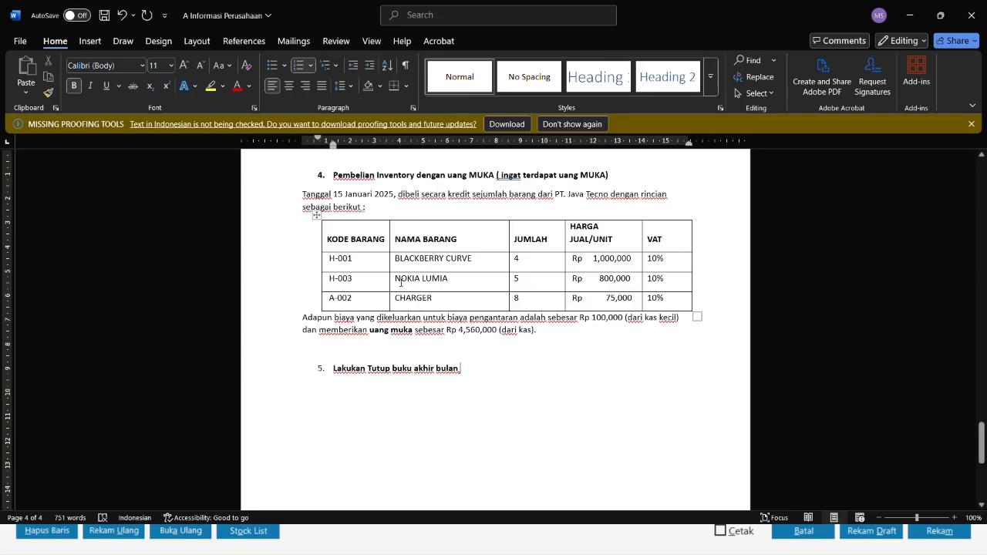
{"action": "key", "text": "alt+Tab"}
{"action": "type", "text": "4"}
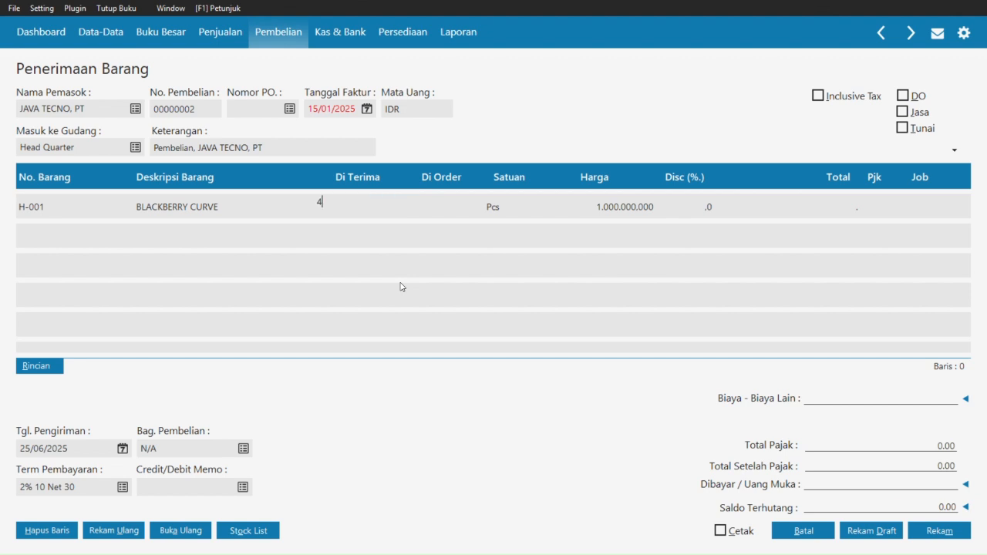
{"action": "key", "text": "Tab"}
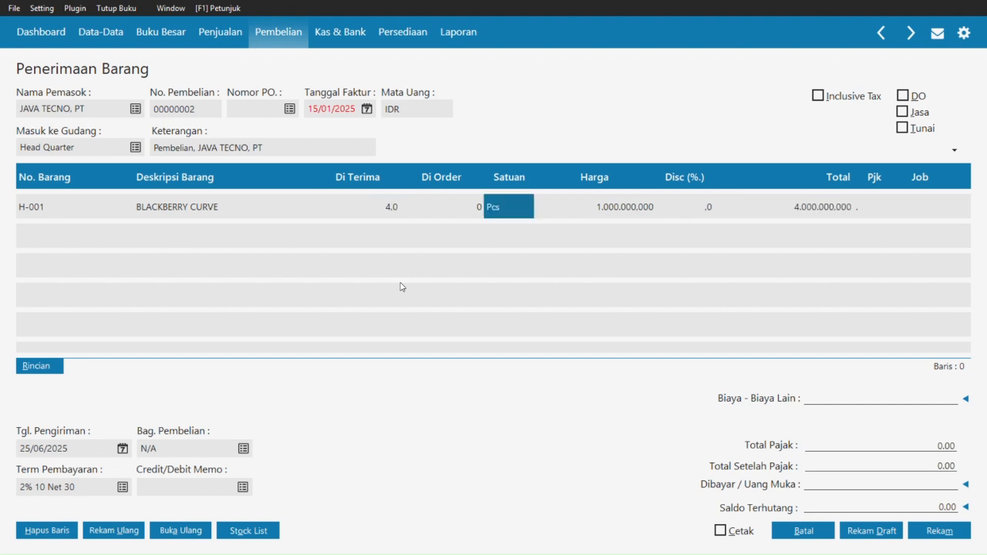
{"action": "key", "text": "alt+Tab"}
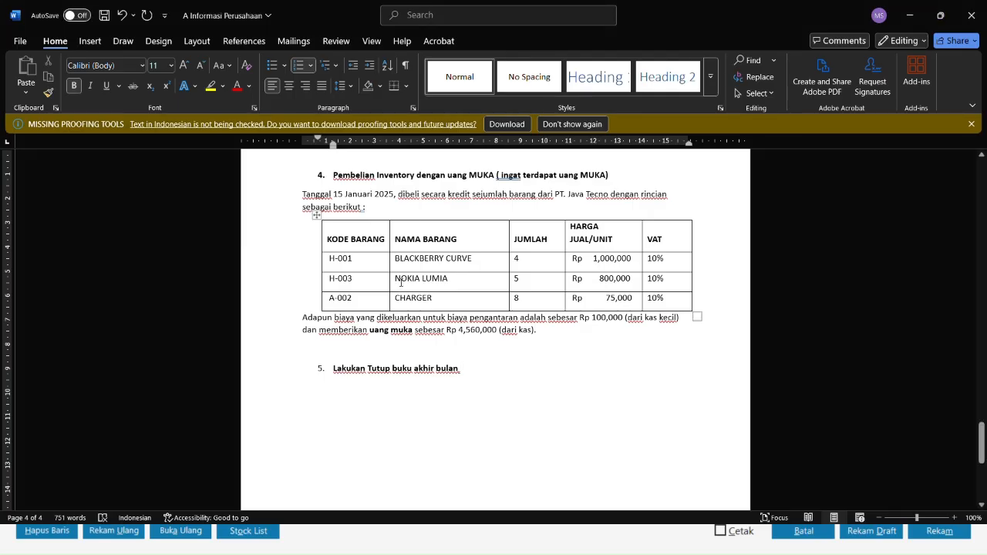
{"action": "key", "text": "alt+Tab"}
{"action": "key", "text": "Tab"}
{"action": "key", "text": "Tab"}
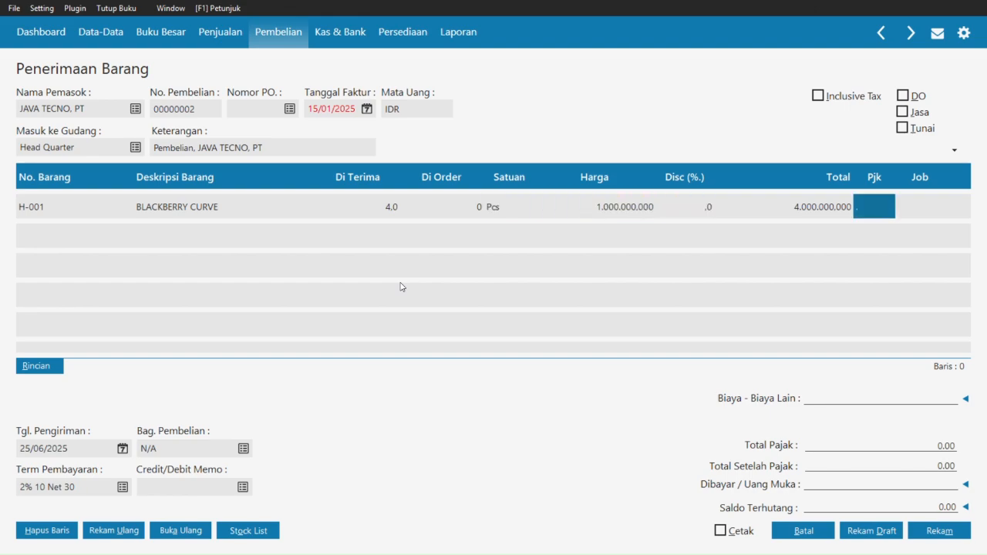
{"action": "key", "text": "Return"}
{"action": "key", "text": "Up"}
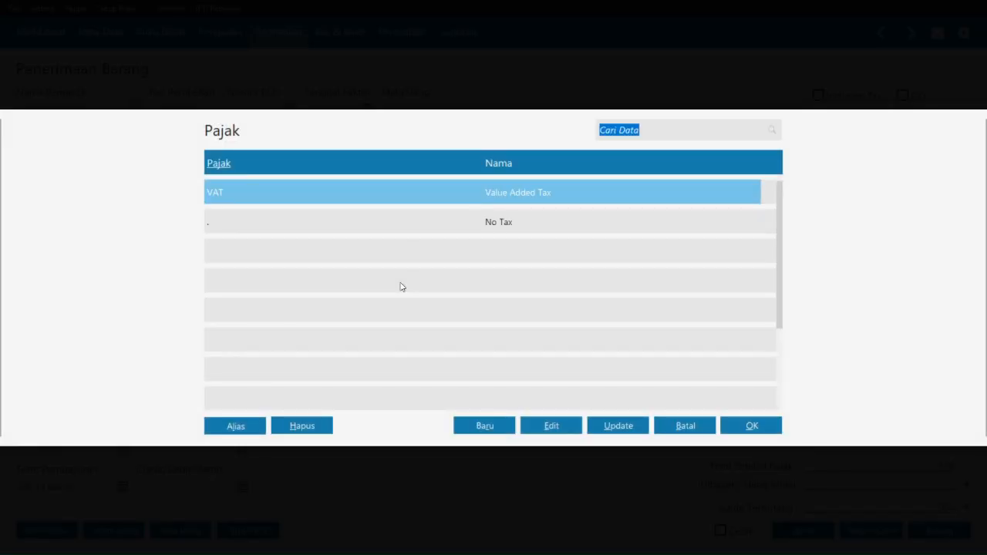
{"action": "key", "text": "Return"}
{"action": "key", "text": "Tab"}
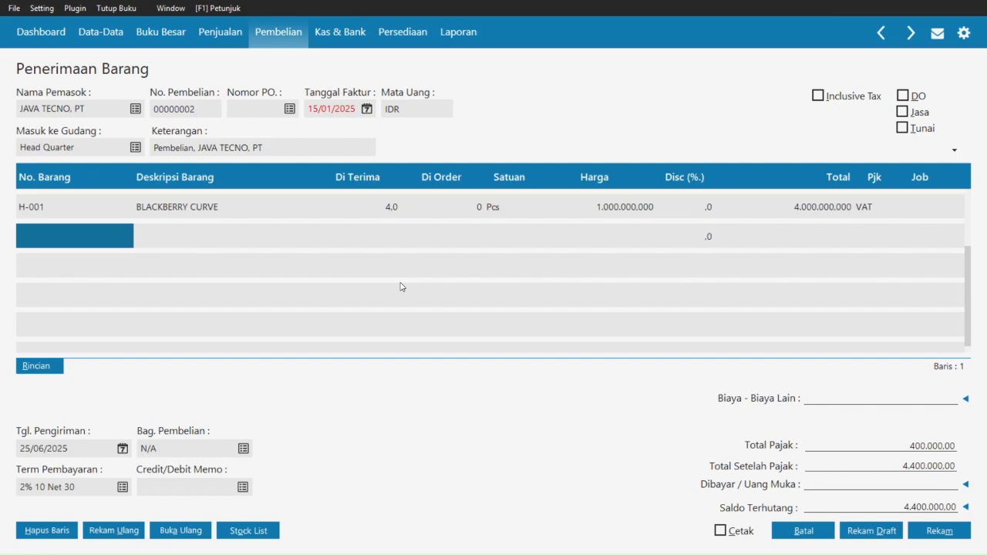
Step: Add item H-003 NOKIA LUMIA from the inventory list to the second line of the invoice
{"action": "key", "text": "Return"}
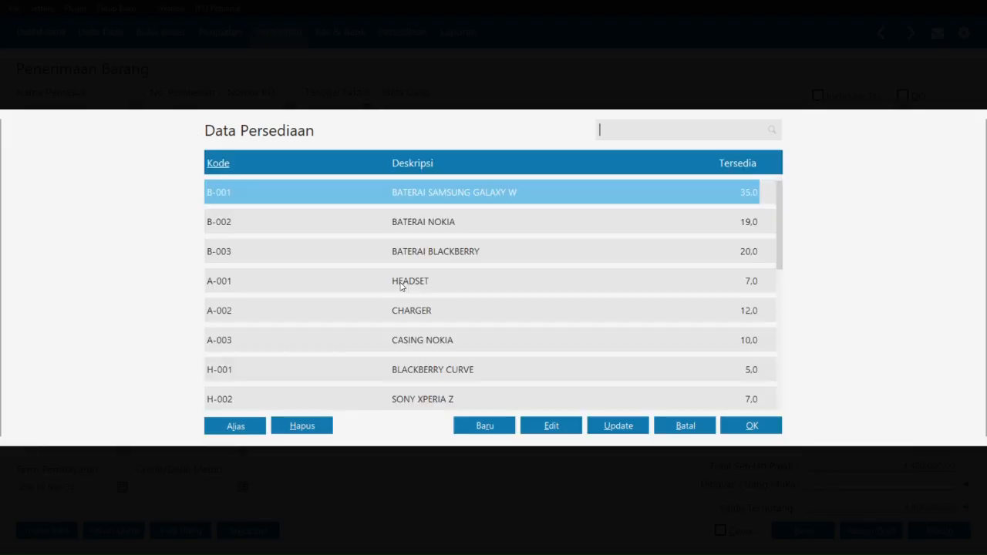
{"action": "key", "text": "Down"}
{"action": "key", "text": "Down"}
{"action": "key", "text": "Down"}
{"action": "key", "text": "Down"}
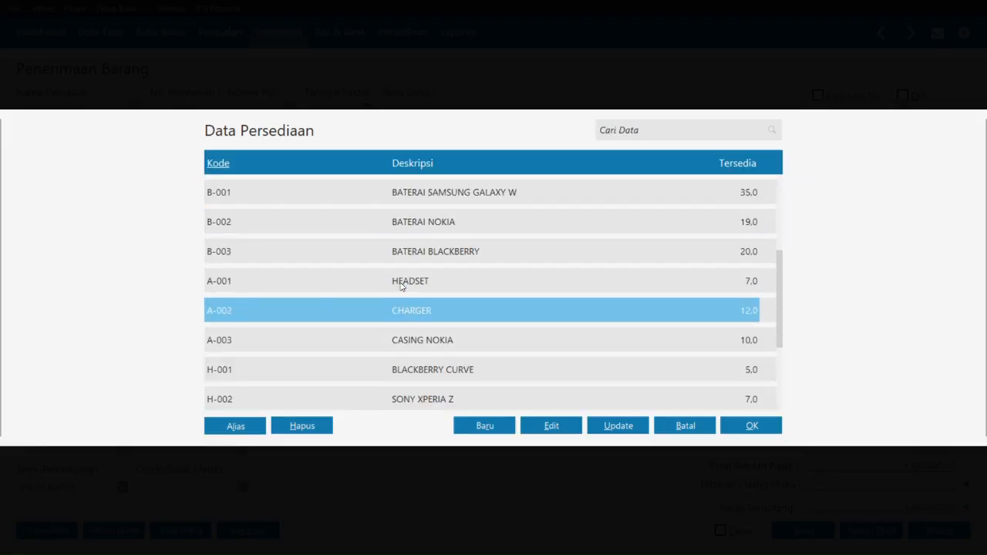
{"action": "key", "text": "Down"}
{"action": "key", "text": "Down"}
{"action": "key", "text": "Down"}
{"action": "key", "text": "Down"}
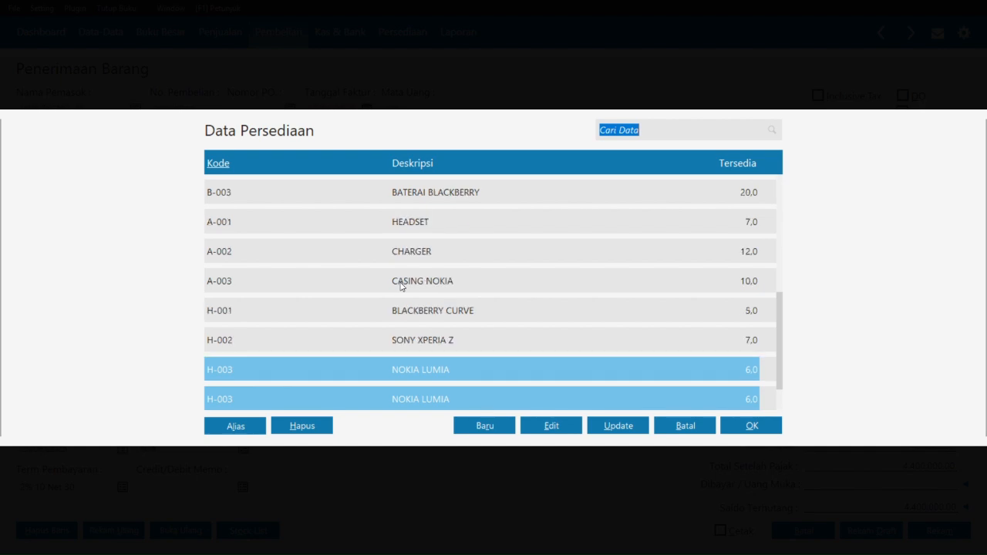
{"action": "key", "text": "Return"}
{"action": "key", "text": "Tab"}
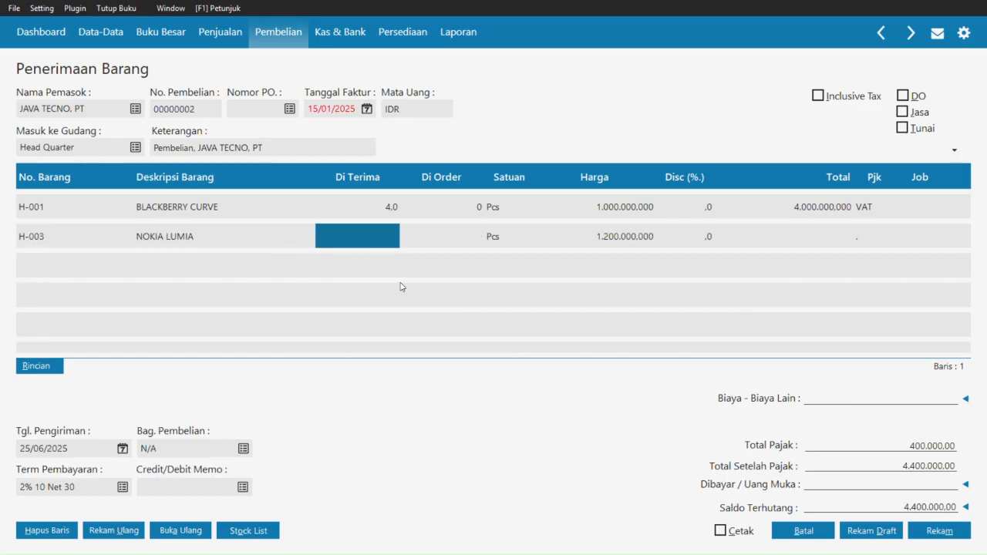
Step: Set the NOKIA LUMIA line's received quantity to 5 and its unit price to Rp 800,000, following the Word document
{"action": "key", "text": "alt+Tab"}
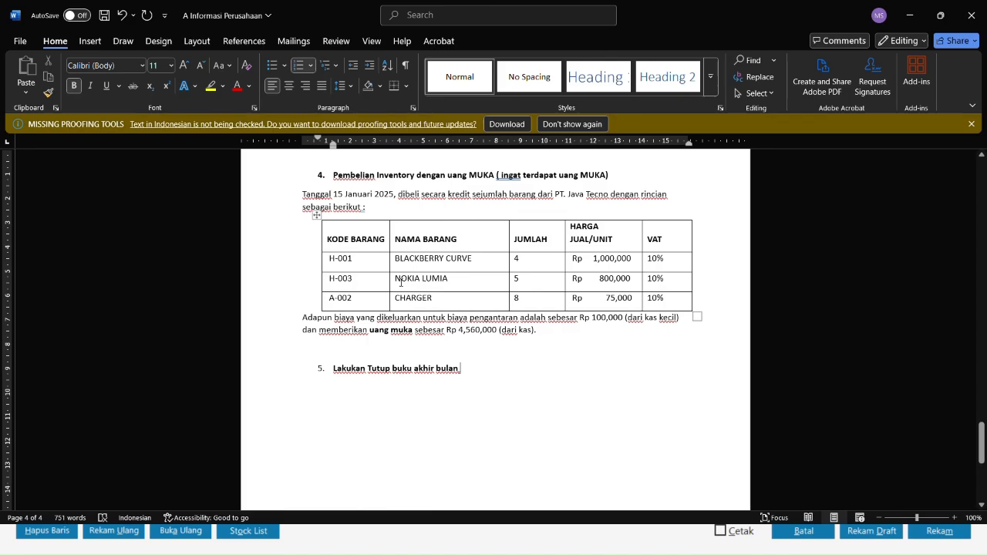
{"action": "key", "text": "alt+Tab"}
{"action": "key", "text": "Tab"}
{"action": "key", "text": "Tab"}
{"action": "key", "text": "Tab"}
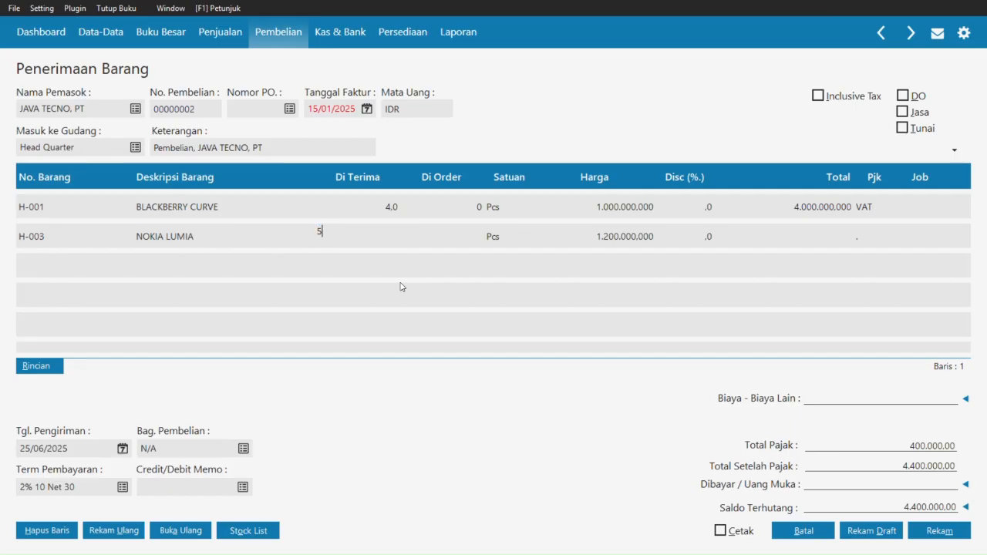
{"action": "key", "text": "alt+Tab"}
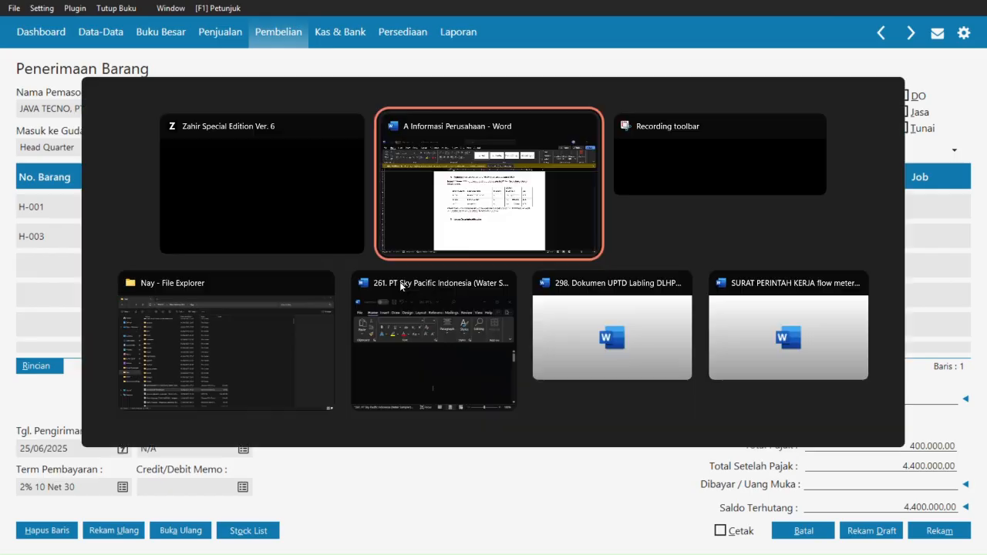
{"action": "key", "text": "alt+Tab"}
{"action": "type", "text": "8"}
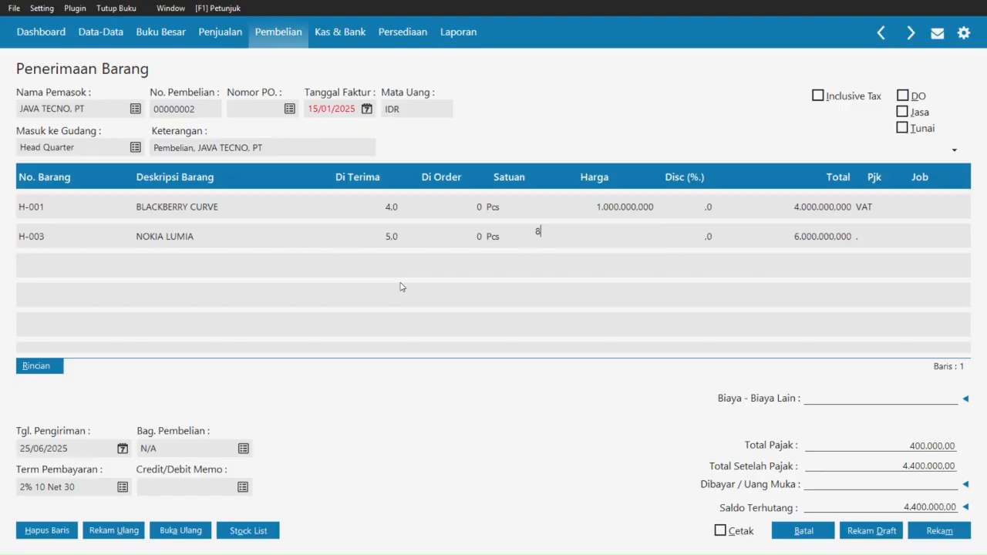
{"action": "type", "text": "00.000.000"}
{"action": "key", "text": "Tab"}
Step: Check the NOKIA LUMIA tax in the Word document and set that line's tax to VAT
{"action": "key", "text": "alt+Tab"}
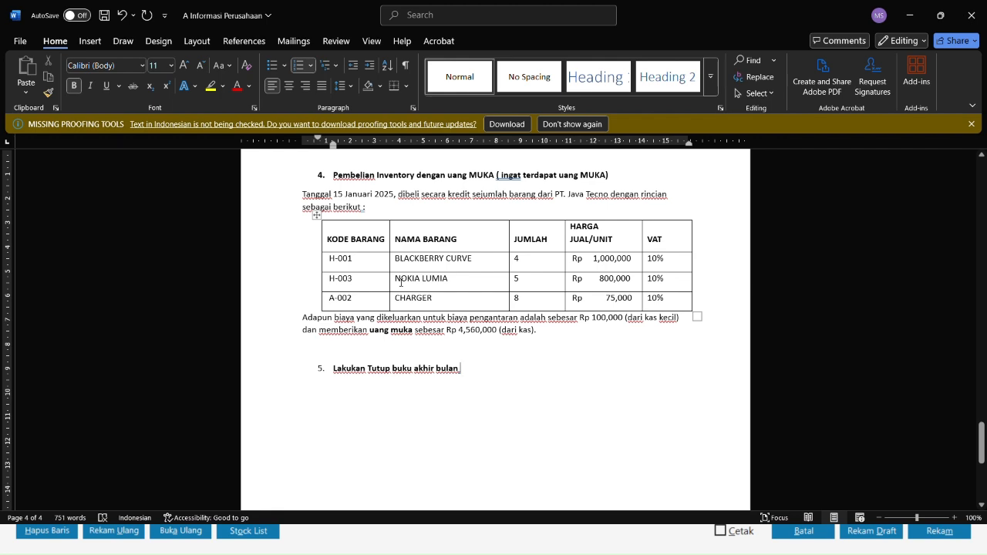
{"action": "key", "text": "alt+Tab"}
{"action": "key", "text": "Tab"}
{"action": "key", "text": "Return"}
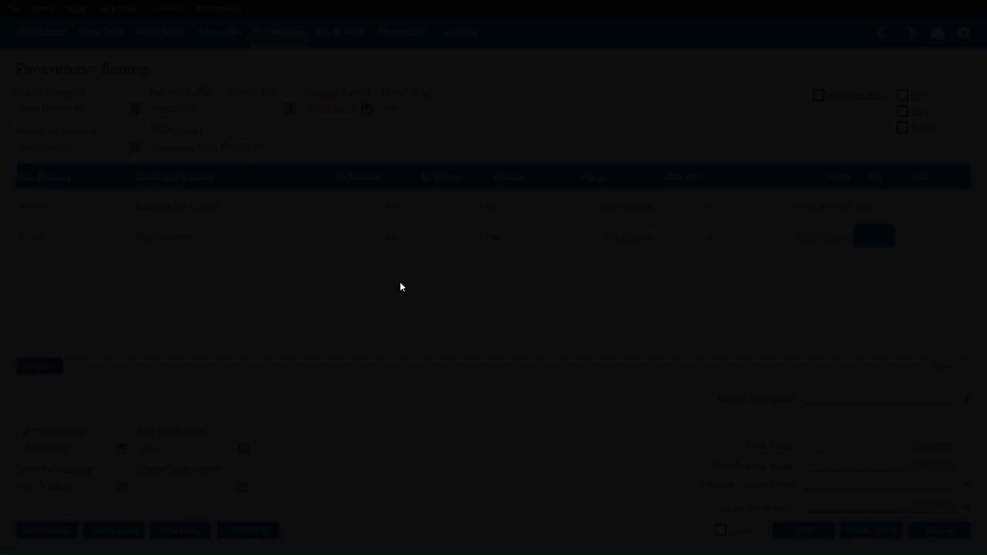
{"action": "key", "text": "Up"}
{"action": "key", "text": "Return"}
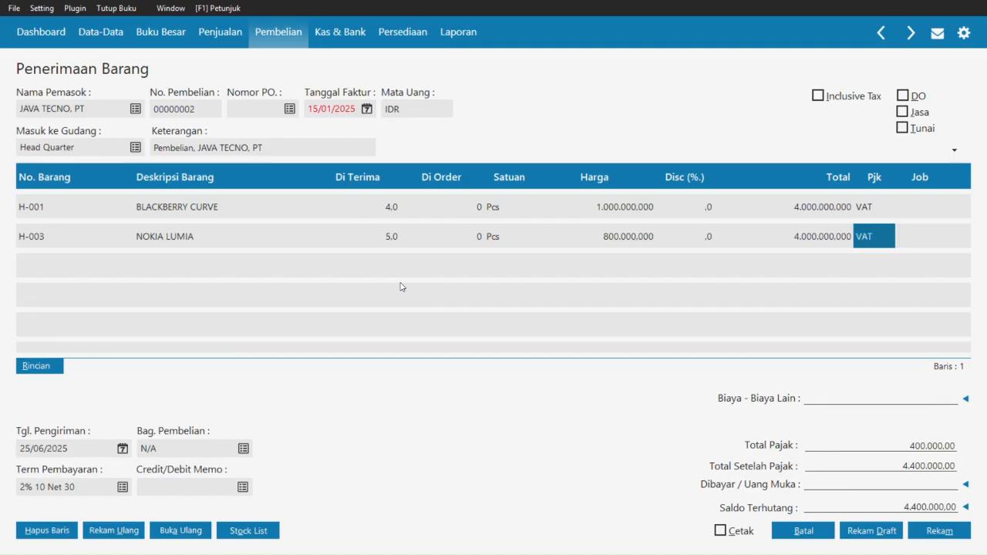
Step: Add item A-002 CHARGER to the third line of the invoice, checking the item code against the Word document
{"action": "key", "text": "Tab"}
{"action": "key", "text": "Tab"}
{"action": "key", "text": "Return"}
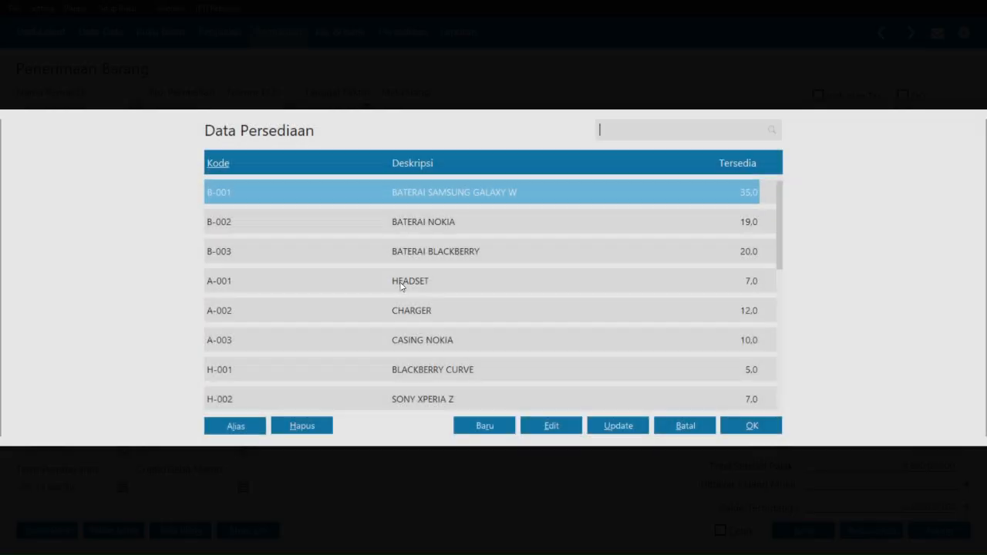
{"action": "key", "text": "alt+Tab"}
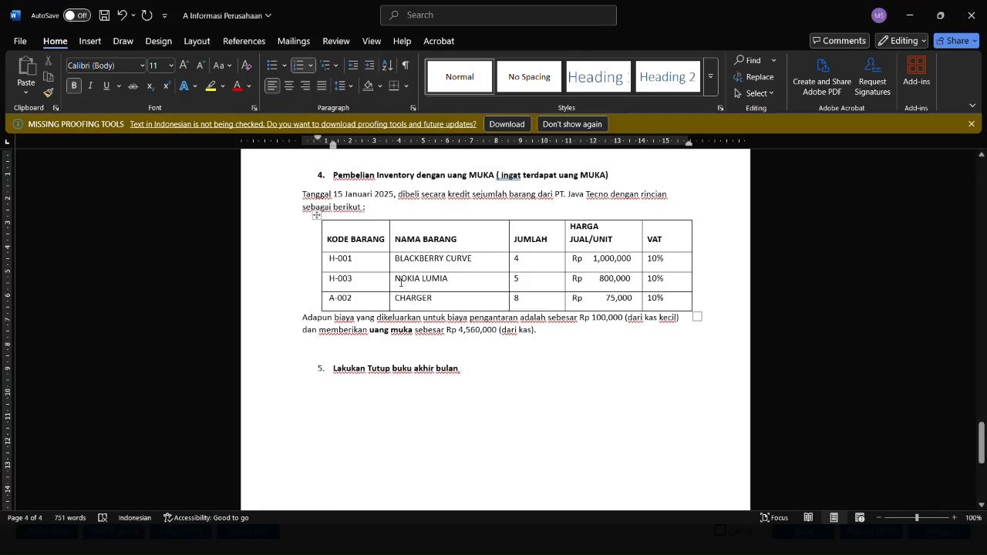
{"action": "key", "text": "alt+Tab"}
{"action": "key", "text": "Down"}
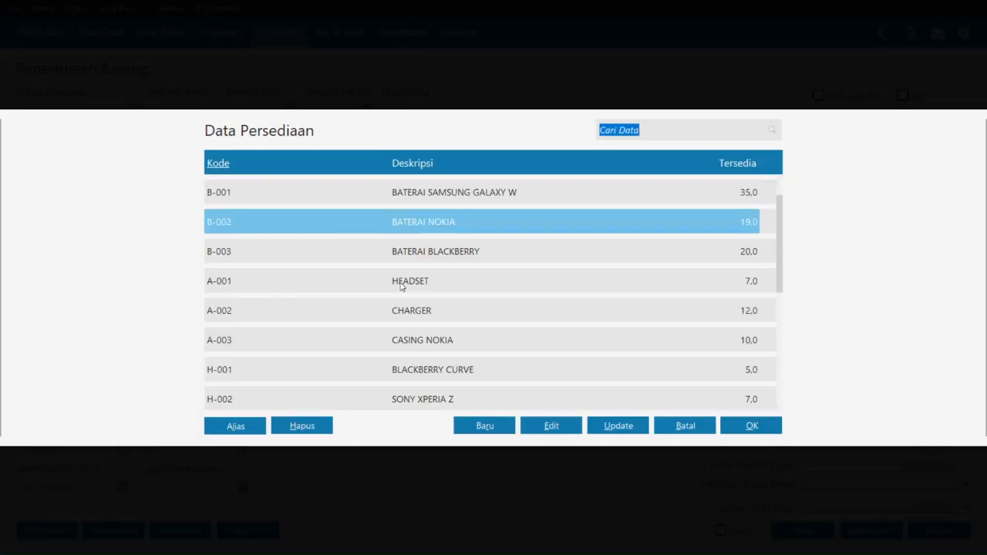
{"action": "key", "text": "Down"}
{"action": "key", "text": "Down"}
{"action": "key", "text": "Down"}
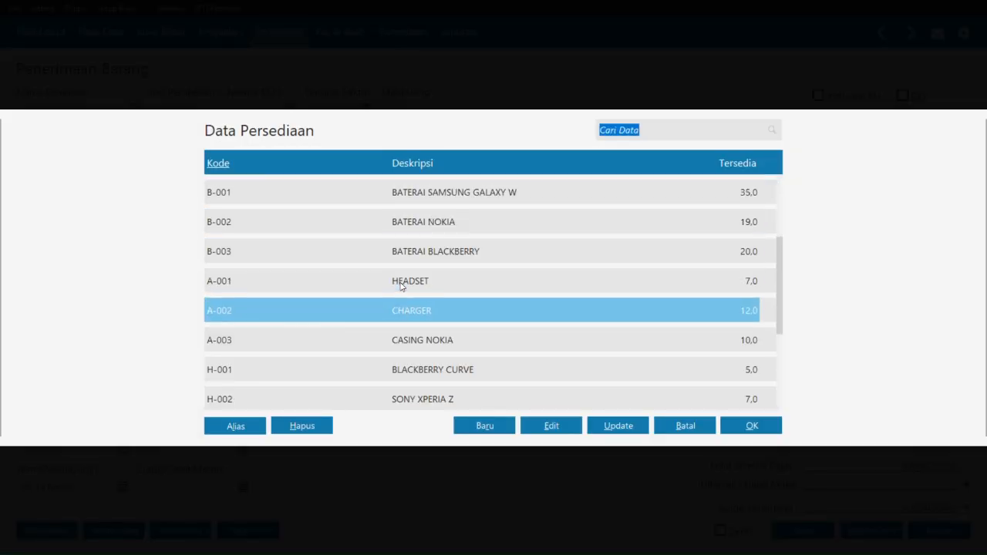
{"action": "key", "text": "Return"}
Step: Set the CHARGER line's received quantity to 8, following the Word document, and its tax to VAT
{"action": "key", "text": "alt+Tab"}
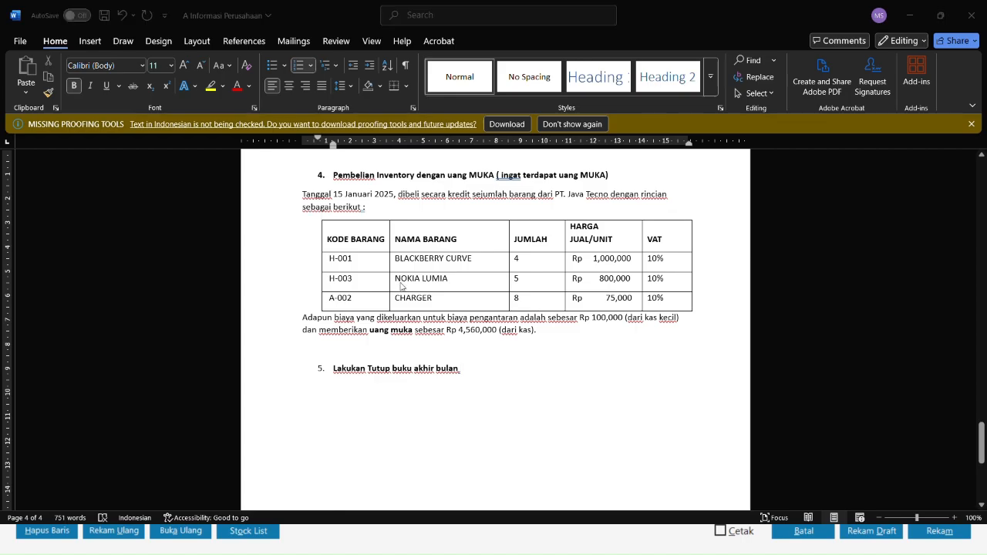
{"action": "key", "text": "alt+Tab"}
{"action": "key", "text": "Tab"}
{"action": "key", "text": "Tab"}
{"action": "type", "text": "8"}
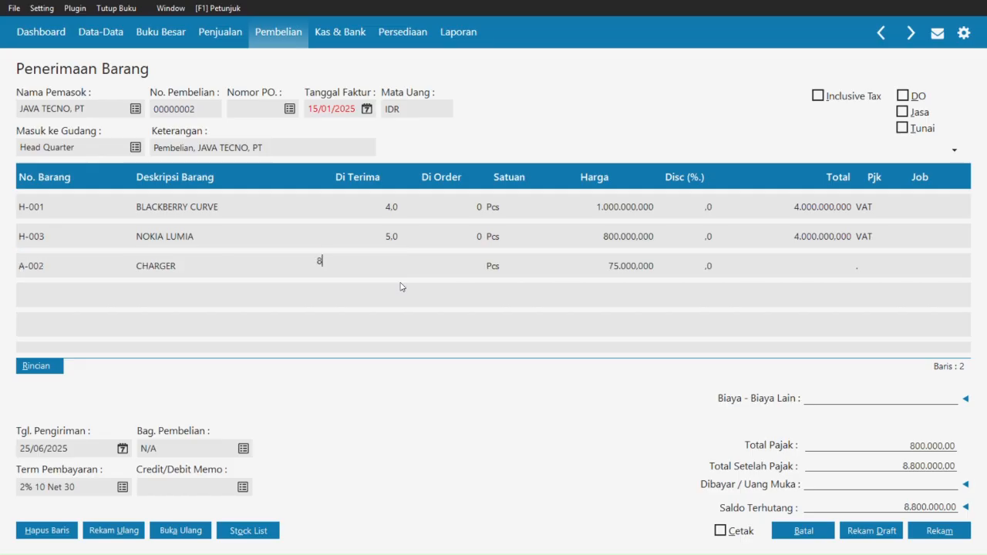
{"action": "key", "text": "Tab"}
{"action": "key", "text": "Tab"}
{"action": "key", "text": "Tab"}
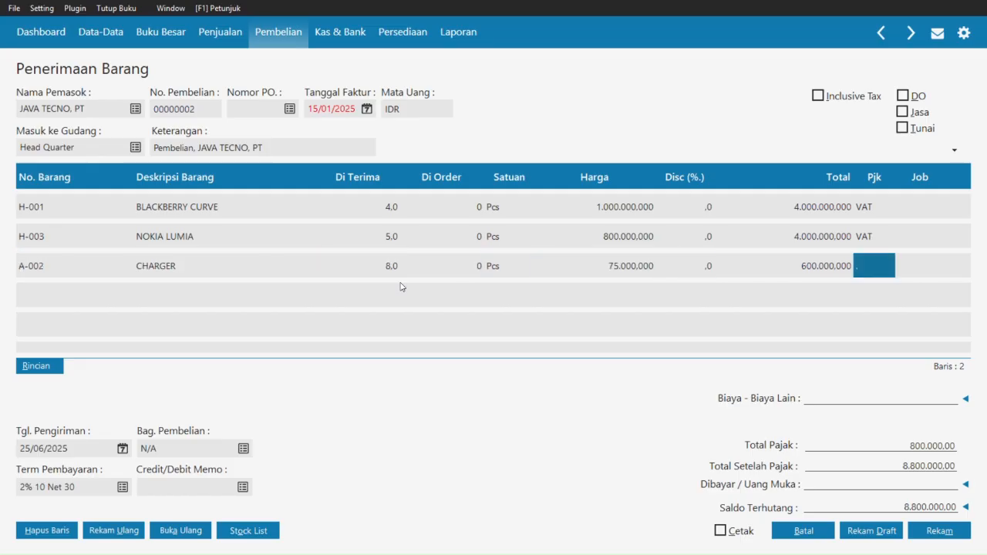
{"action": "key", "text": "Return"}
{"action": "key", "text": "Up"}
{"action": "key", "text": "Return"}
Step: Set the invoice's delivery date to 16/01/2025
{"action": "left_click", "coordinate": [82, 450]}
{"action": "type", "text": "16/01/2025"}
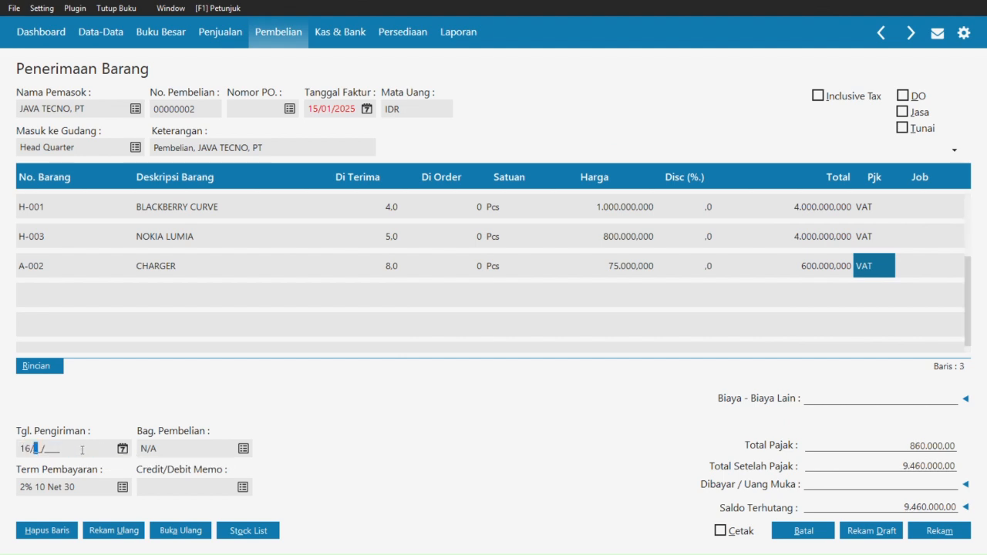
{"action": "key", "text": "Tab"}
Step: Accept Beban Pengiriman as the posting account for delivery costs, checking the transaction in the Word document
{"action": "left_click", "coordinate": [964, 401]}
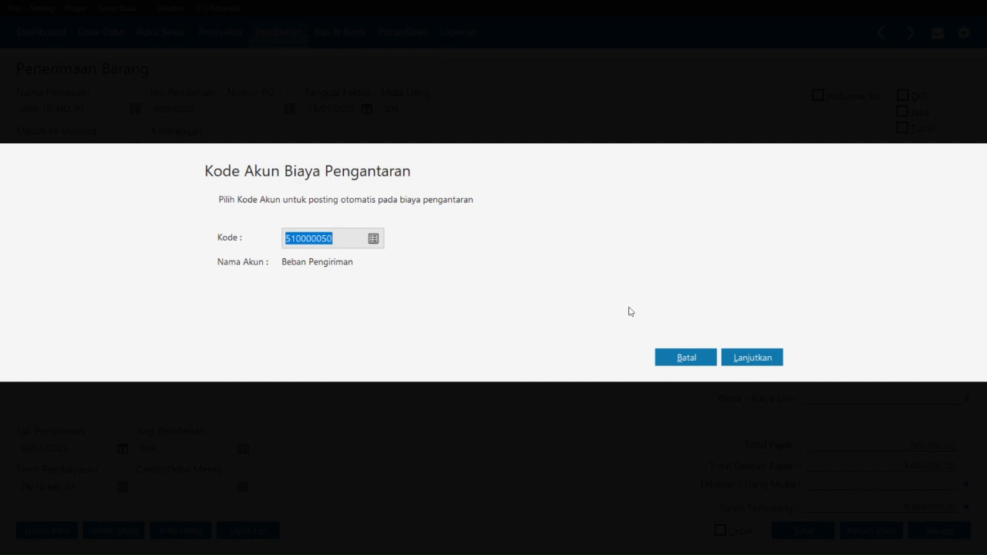
{"action": "key", "text": "alt+Tab"}
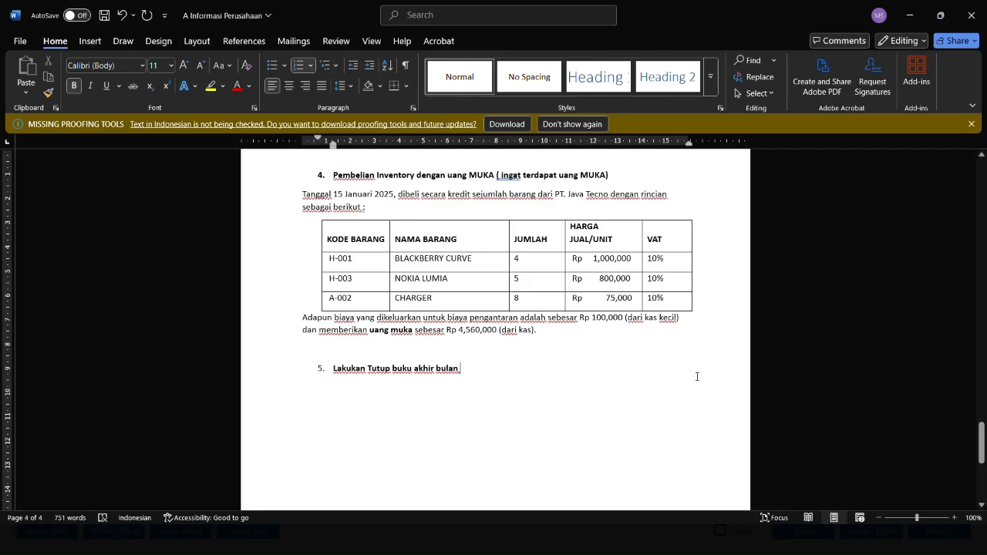
{"action": "key", "text": "alt+Tab"}
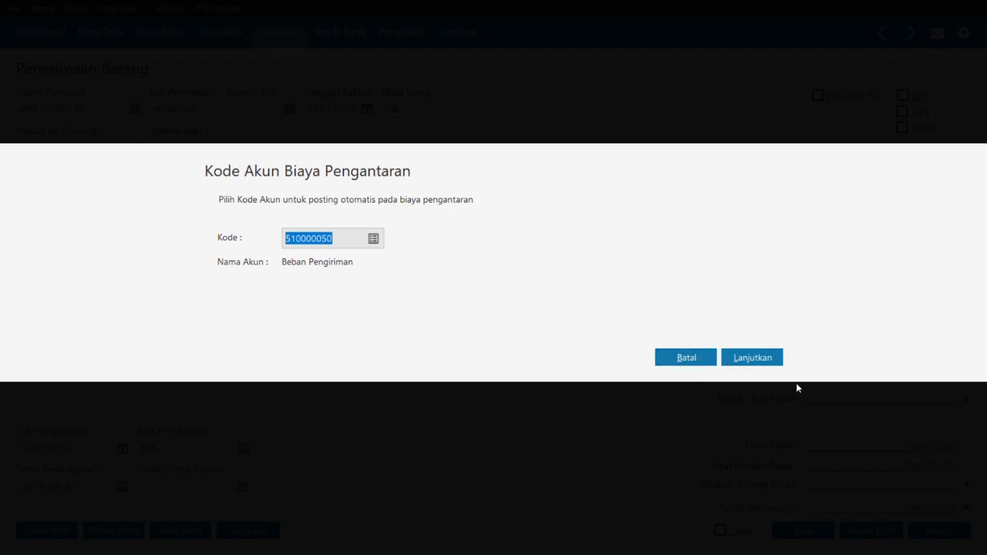
{"action": "left_click", "coordinate": [745, 362]}
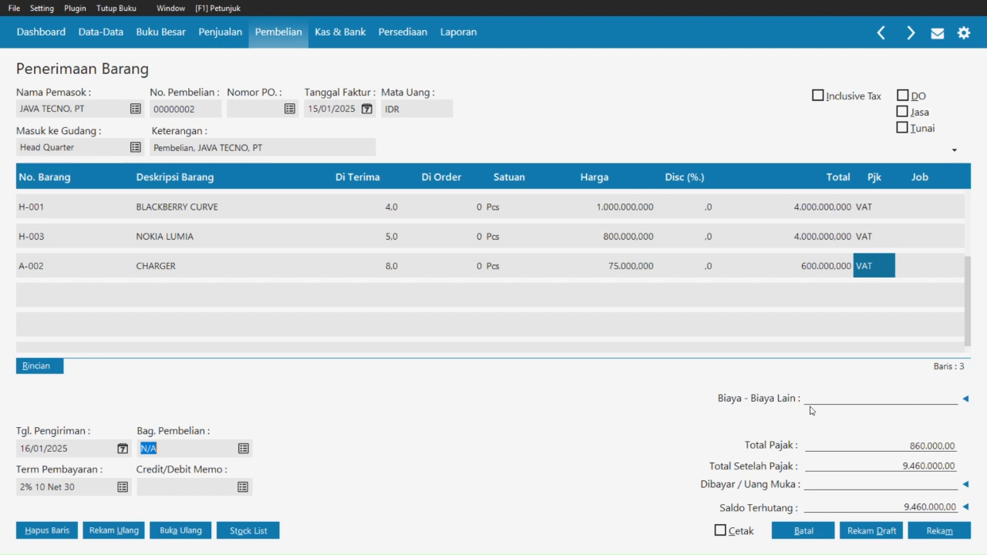
Step: Enter 1.000.000 as the invoice's other costs
{"action": "left_click", "coordinate": [808, 399]}
{"action": "type", "text": "1."}
{"action": "type", "text": "000.000"}
{"action": "key", "text": "Tab"}
Step: Correct the invoice's other costs to 100,000, checking the delivery cost in the Word document
{"action": "key", "text": "alt+Tab"}
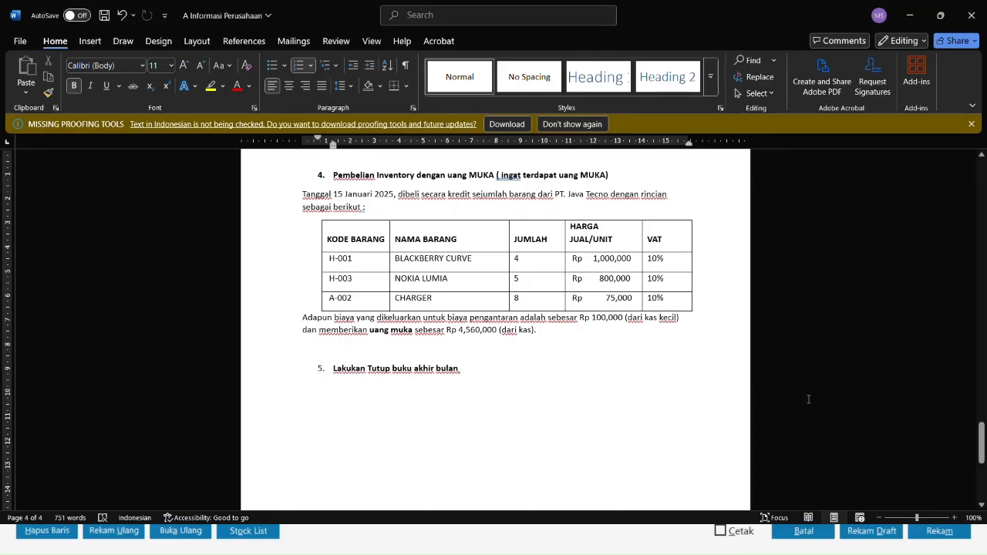
{"action": "key", "text": "alt+Tab"}
{"action": "left_click", "coordinate": [809, 399]}
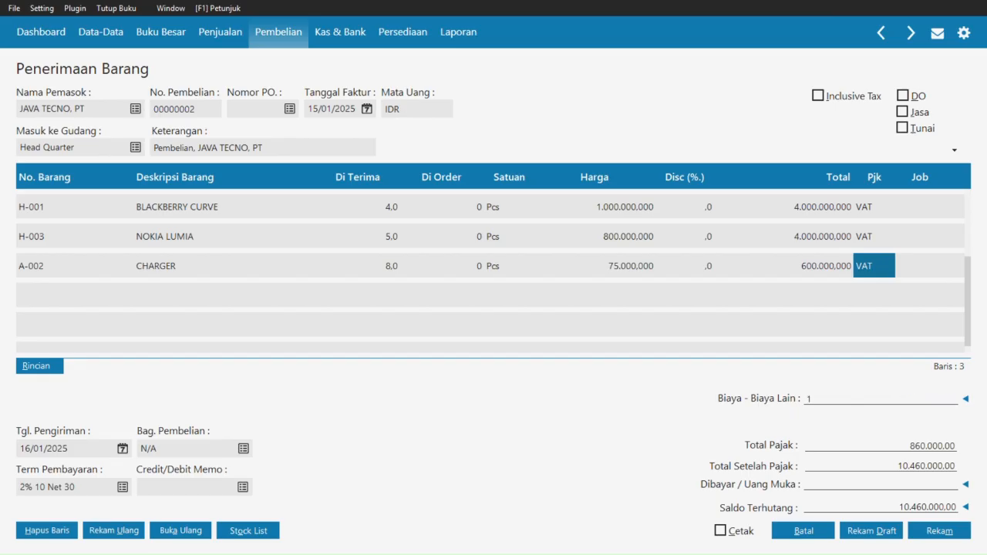
{"action": "type", "text": "100,000"}
{"action": "key", "text": "Tab"}
Step: Apply the supplier's down payment PA000001 of 4.560.000 to the purchase invoice
{"action": "key", "text": "alt+Tab"}
{"action": "key", "text": "alt+Tab"}
{"action": "left_click", "coordinate": [965, 484]}
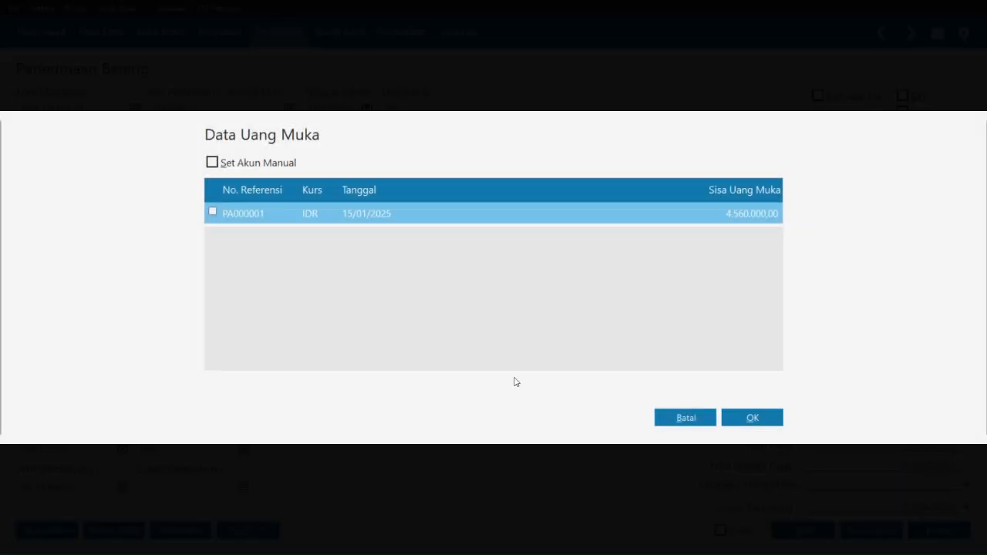
{"action": "left_click", "coordinate": [213, 212]}
{"action": "left_click", "coordinate": [753, 418]}
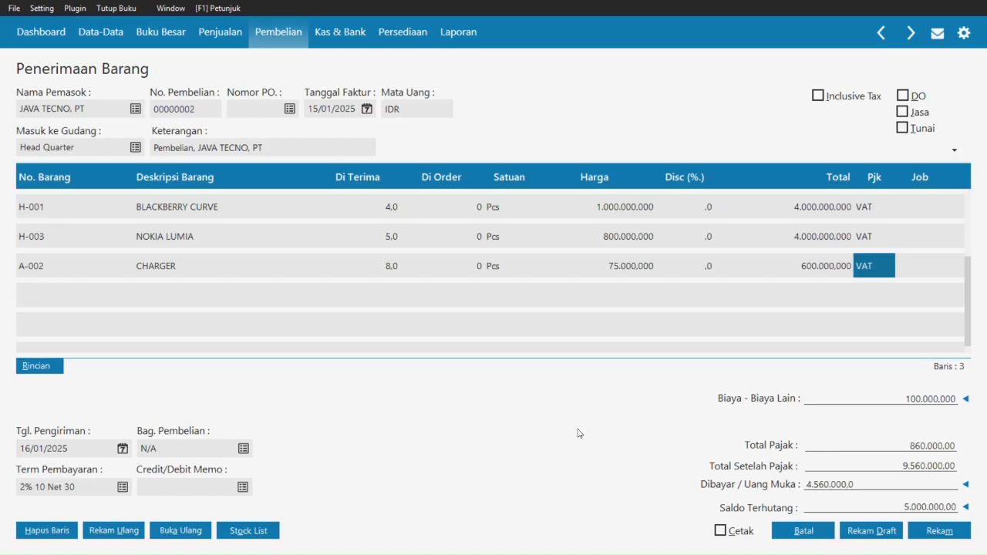
Step: Check the purchase invoice against the Word document, record it in Zahir, and leave the blank new invoice form
{"action": "key", "text": "alt+Tab"}
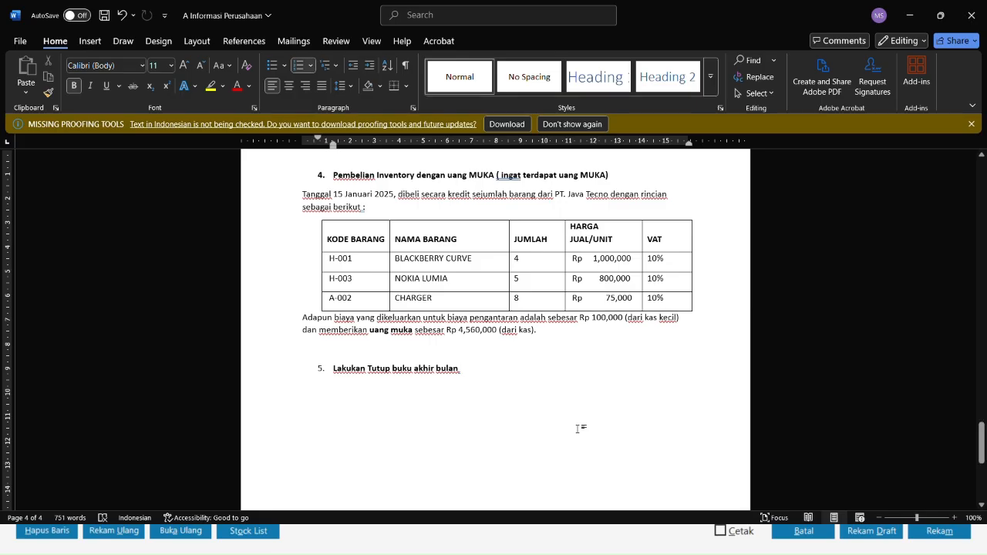
{"action": "key", "text": "alt+Tab"}
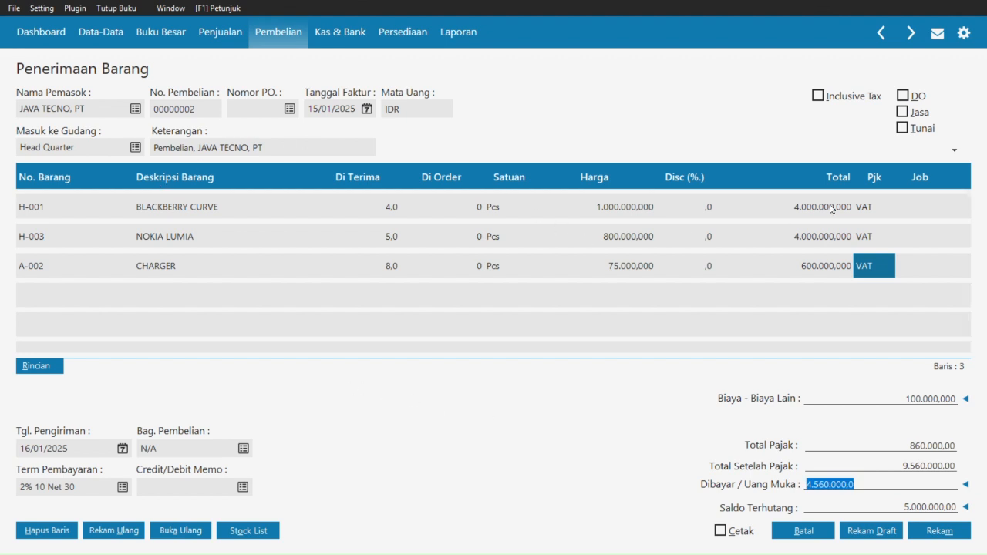
{"action": "key", "text": "alt+Tab"}
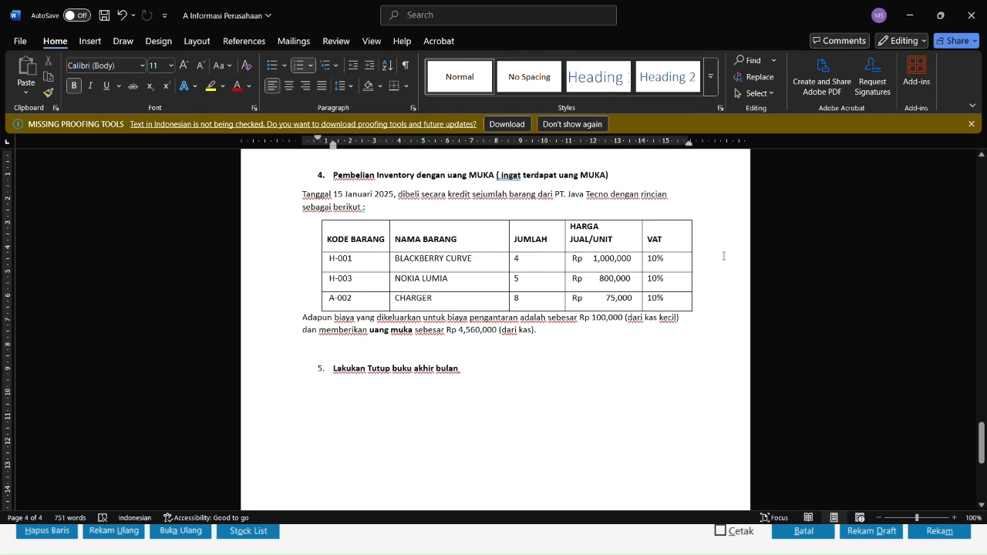
{"action": "key", "text": "alt+Tab"}
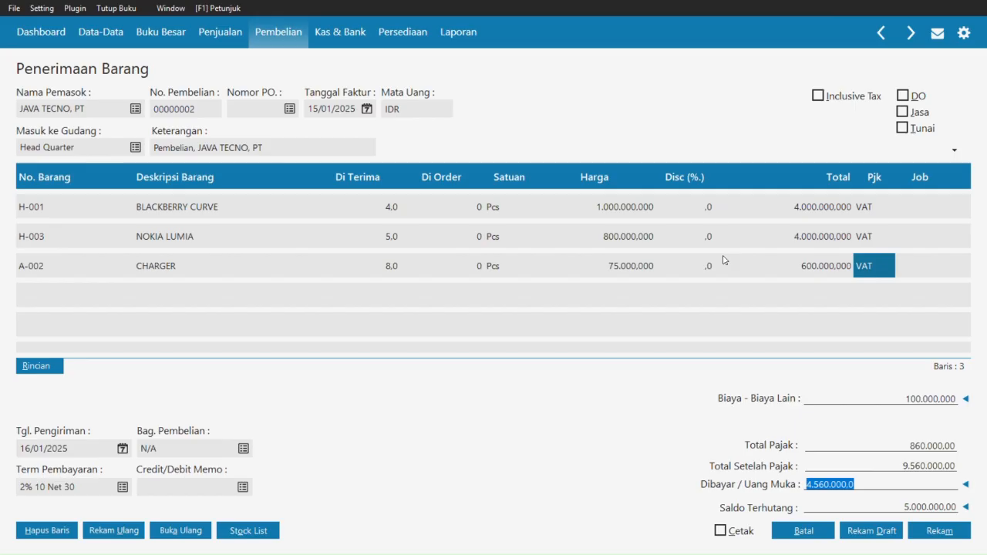
{"action": "left_click", "coordinate": [942, 531]}
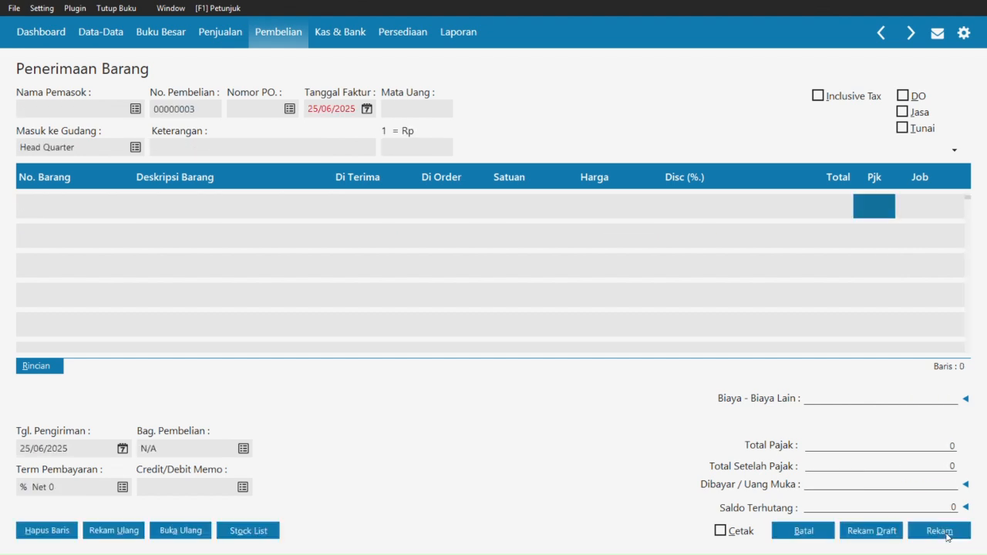
{"action": "left_click", "coordinate": [803, 535]}
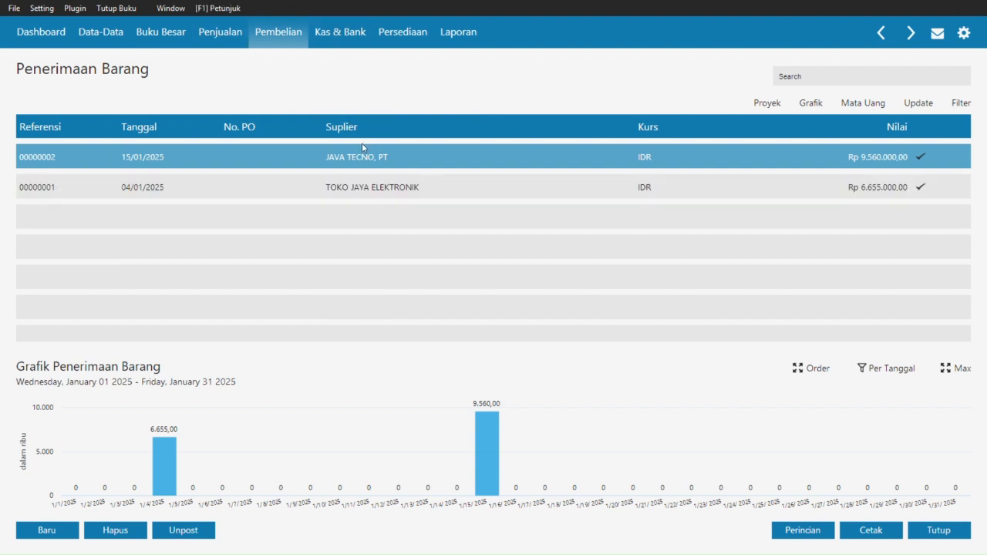
Step: Read task 5 in the Word document and start the month-end book closing in Zahir
{"action": "key", "text": "alt+Tab"}
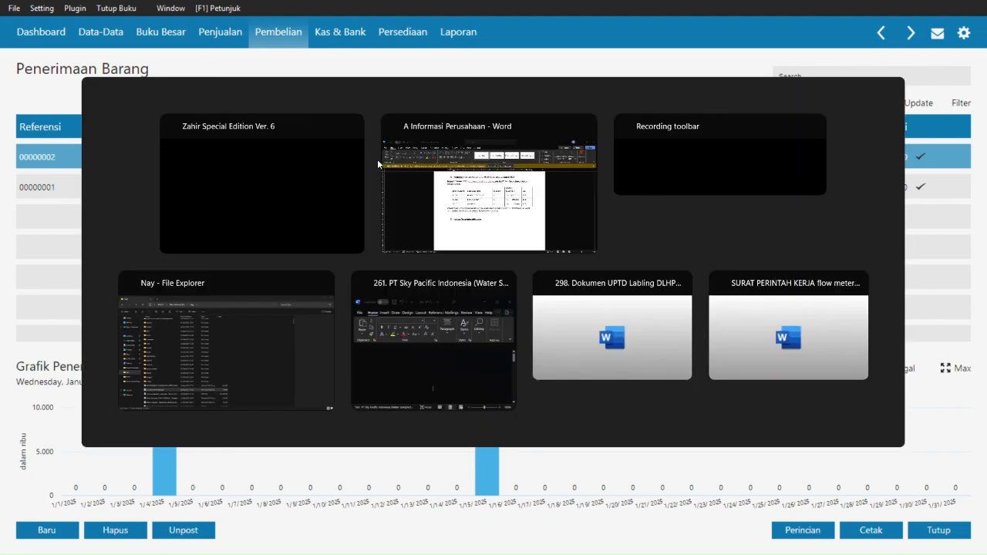
{"action": "scroll", "coordinate": [421, 429], "scroll_direction": "down", "scroll_amount": 3}
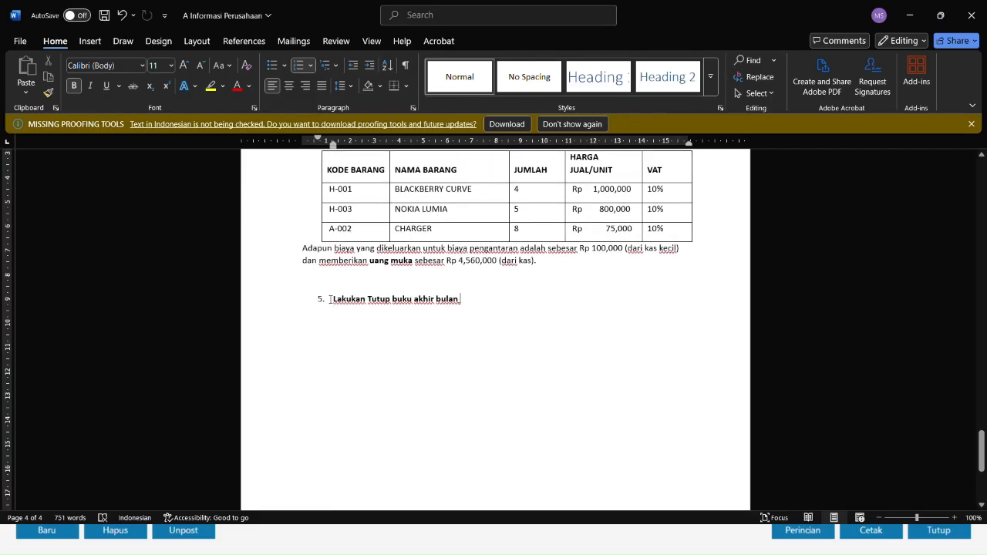
{"action": "left_click_drag", "start_coordinate": [332, 301], "coordinate": [463, 304]}
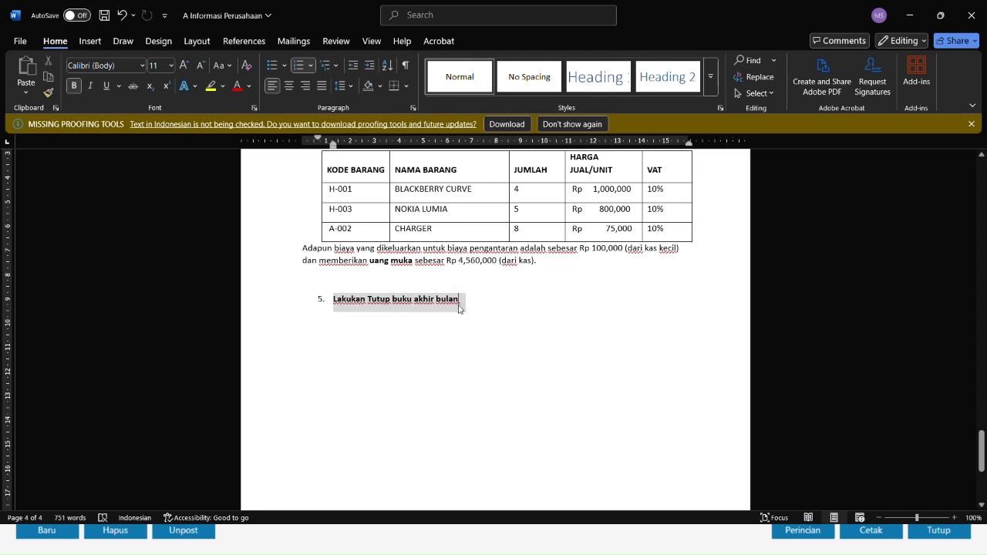
{"action": "left_click", "coordinate": [459, 304]}
{"action": "key", "text": "alt+Tab"}
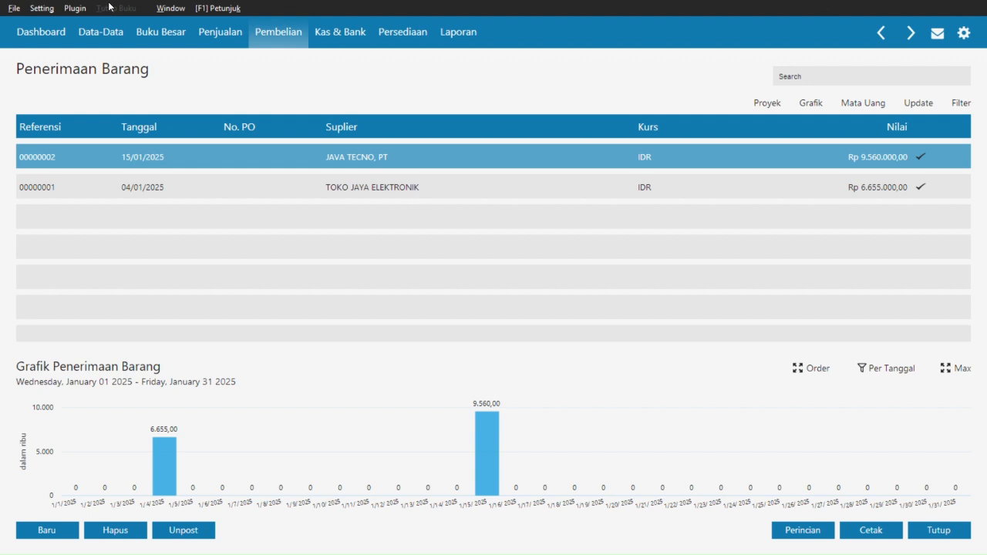
{"action": "left_click", "coordinate": [111, 8]}
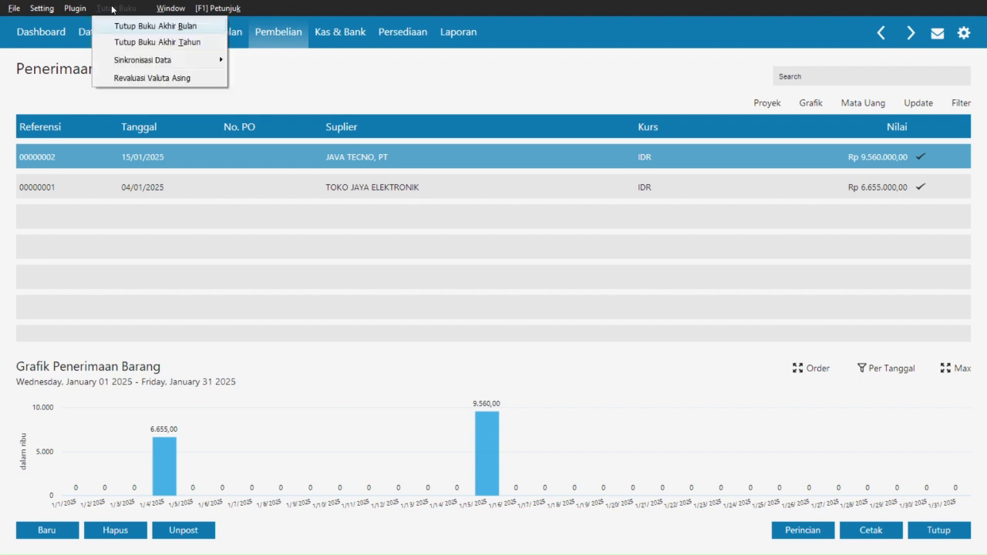
{"action": "left_click", "coordinate": [145, 29]}
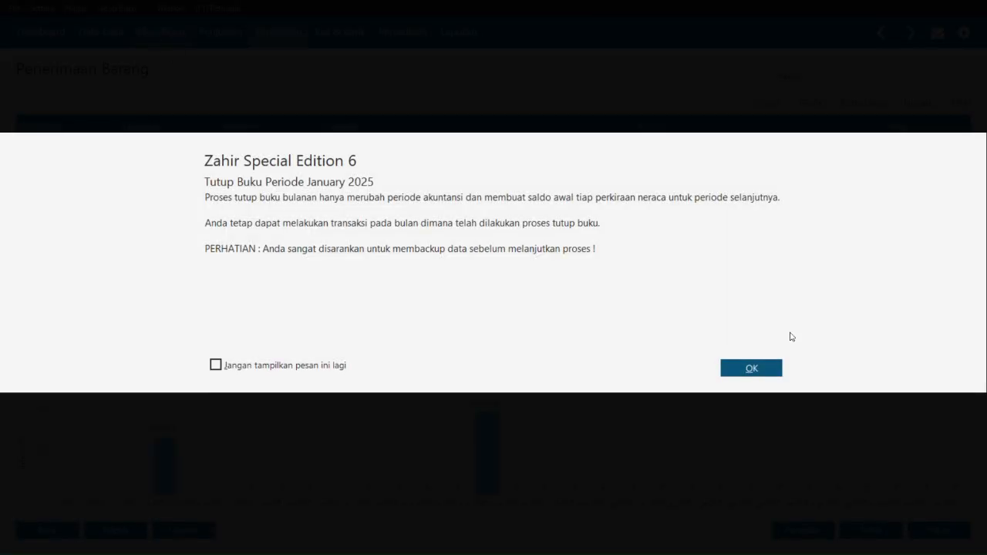
Step: Proceed with the January 2025 closing past the backup reminders, processing all four automatic facilities
{"action": "left_click", "coordinate": [768, 369]}
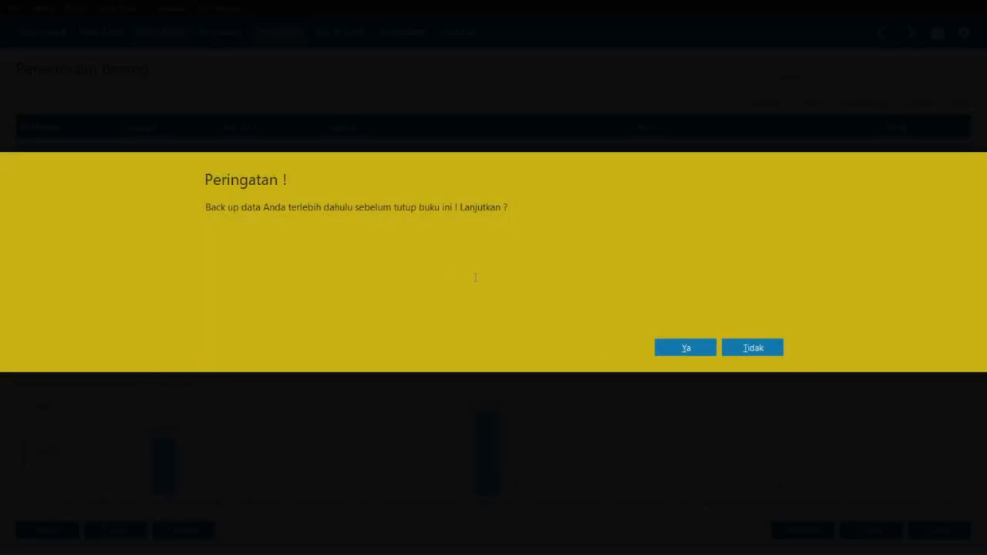
{"action": "left_click", "coordinate": [686, 347]}
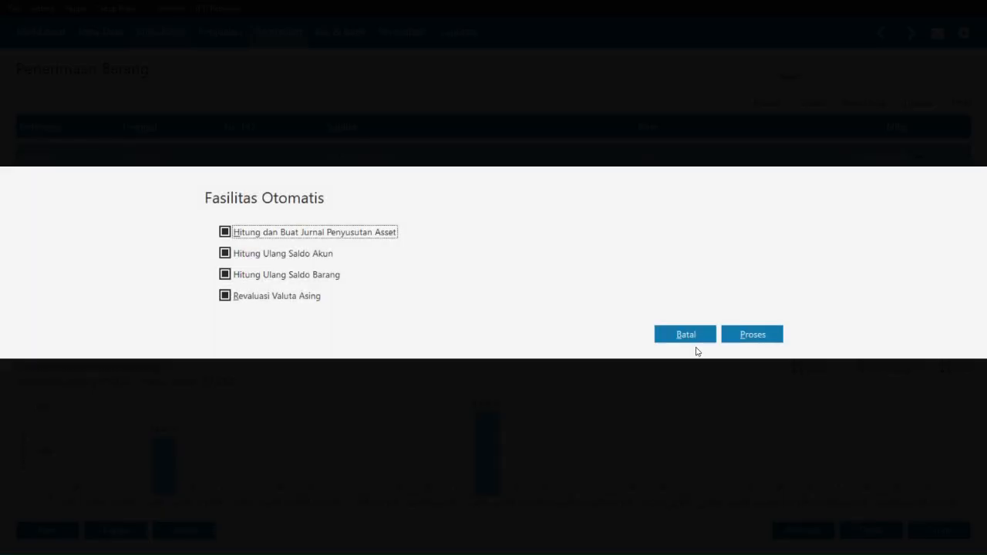
{"action": "left_click", "coordinate": [742, 337]}
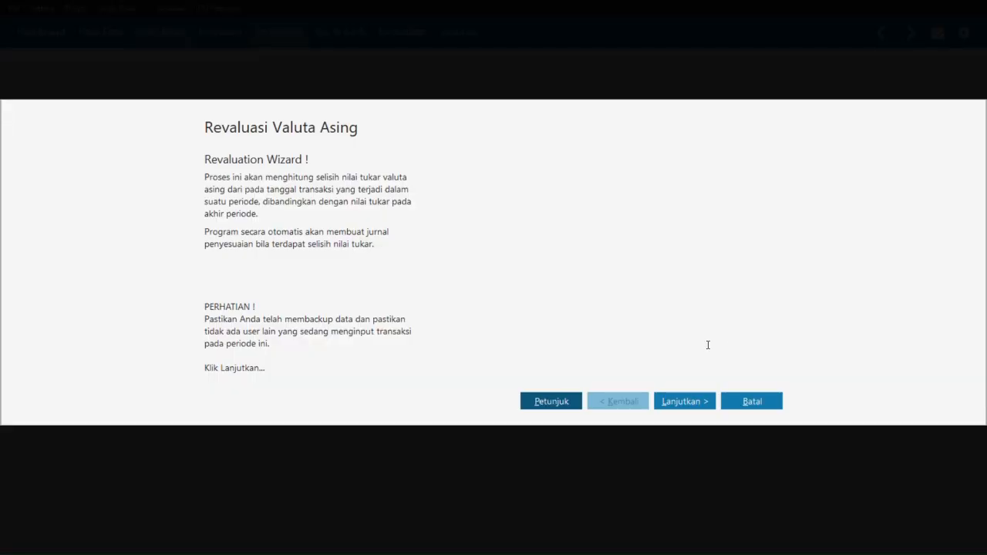
Step: Run the foreign currency revaluation with the USD rate at 17.000, no account filters, and separate exchange gain and loss accounts
{"action": "left_click", "coordinate": [685, 409]}
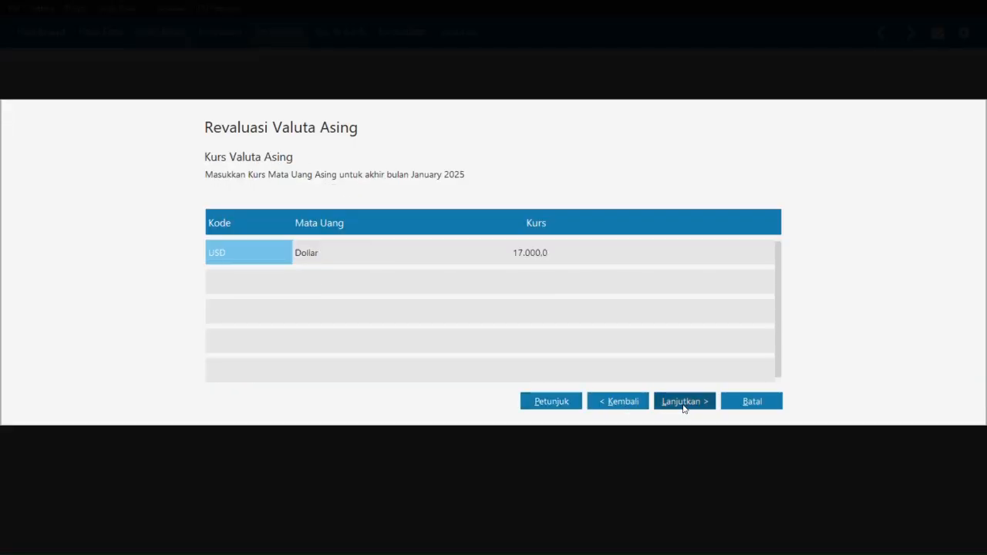
{"action": "left_click", "coordinate": [681, 401]}
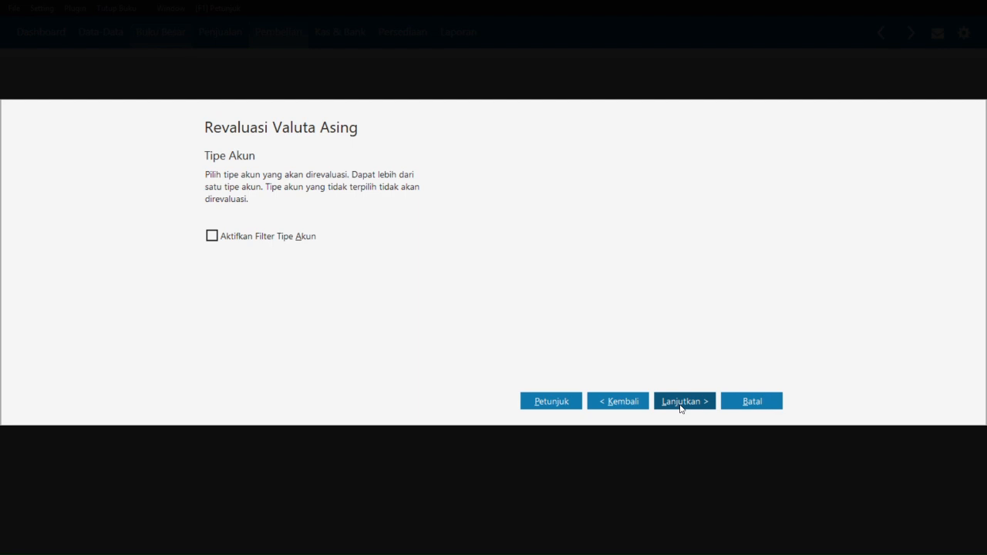
{"action": "left_click", "coordinate": [682, 401]}
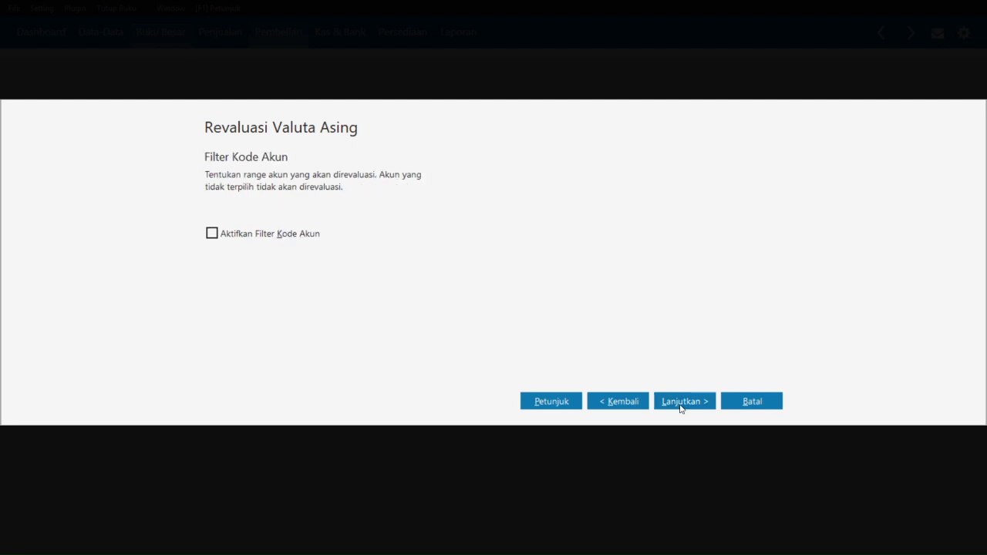
{"action": "left_click", "coordinate": [681, 401]}
{"action": "left_click", "coordinate": [741, 347]}
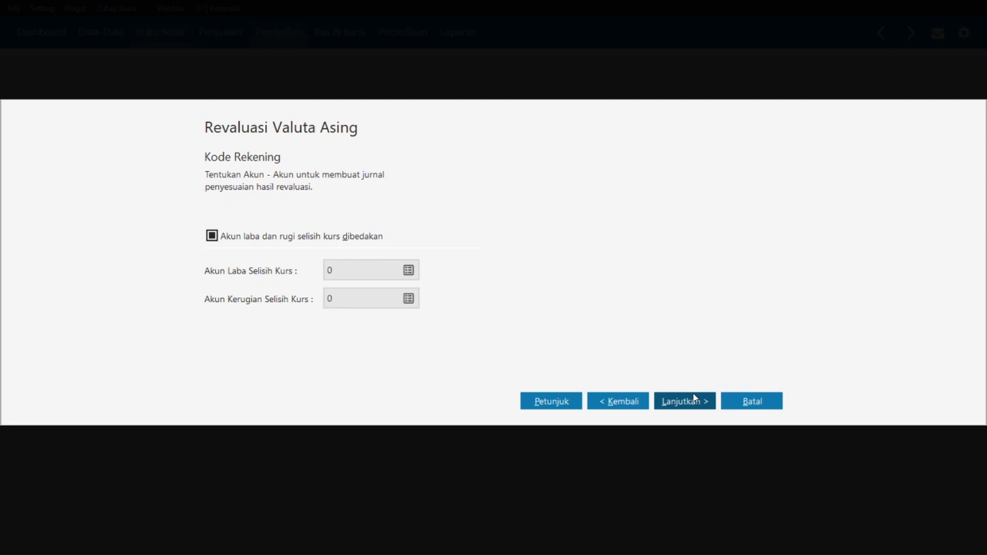
{"action": "left_click", "coordinate": [692, 398]}
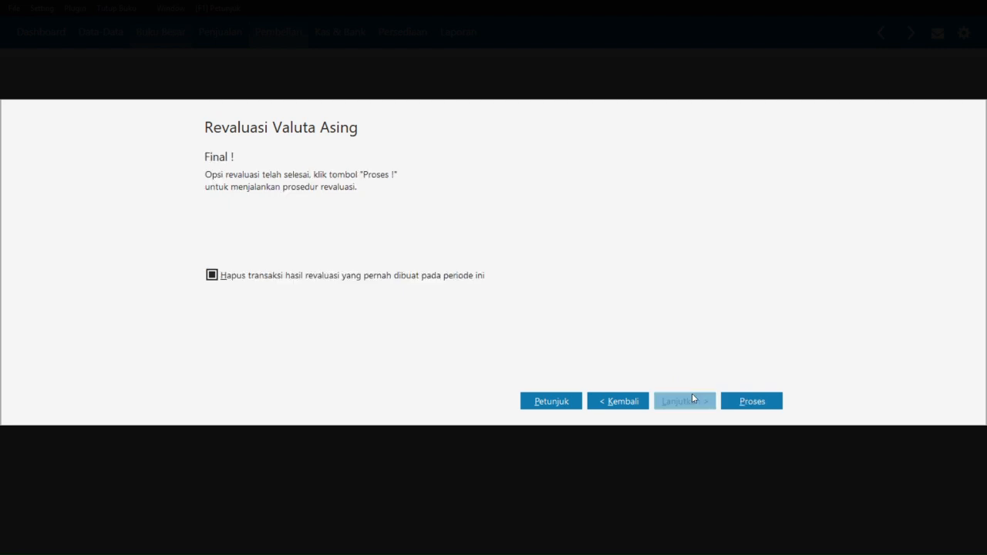
{"action": "left_click", "coordinate": [746, 402]}
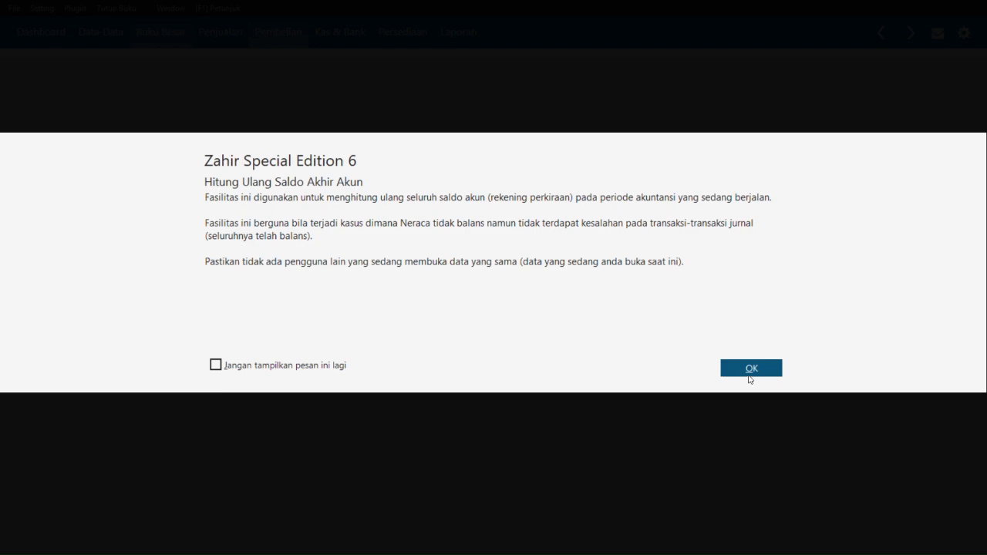
Step: Recalculate the ending account balances for January and February 2025, and accept the inventory balance recalculation
{"action": "left_click", "coordinate": [749, 370]}
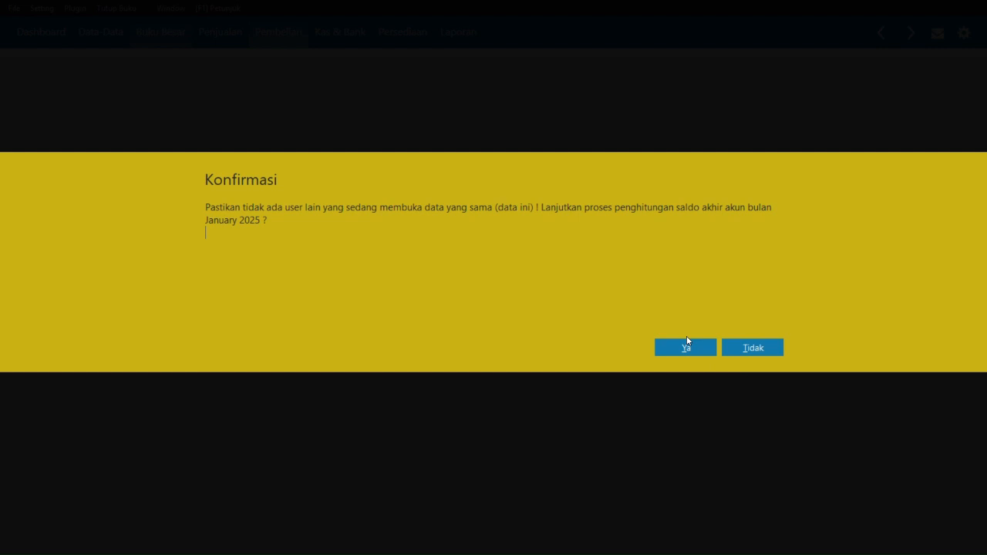
{"action": "left_click", "coordinate": [686, 348]}
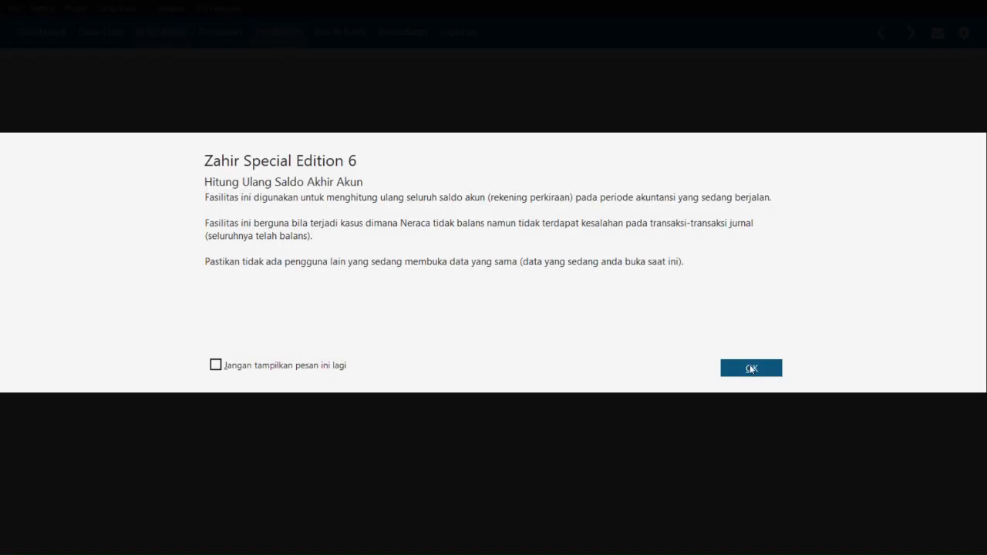
{"action": "left_click", "coordinate": [752, 368]}
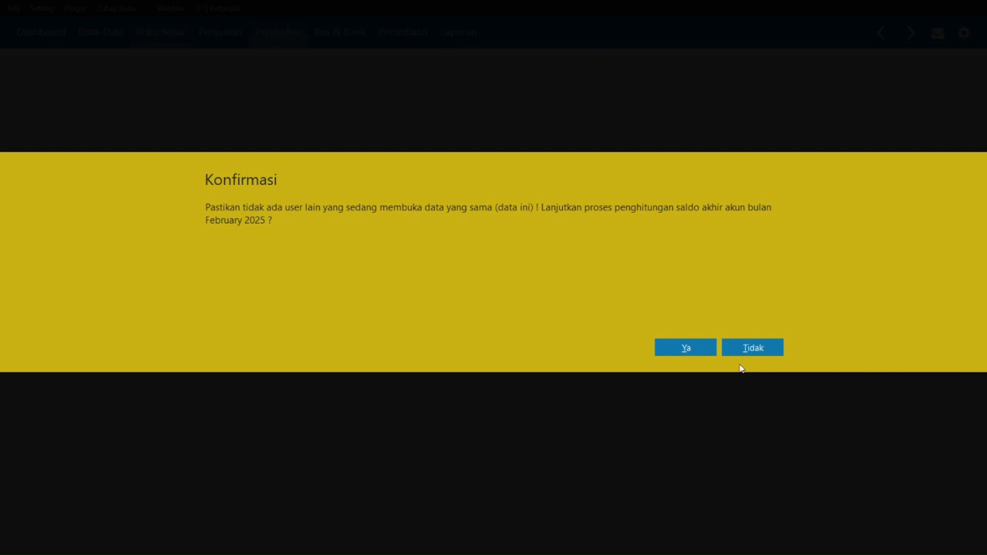
{"action": "left_click", "coordinate": [698, 347]}
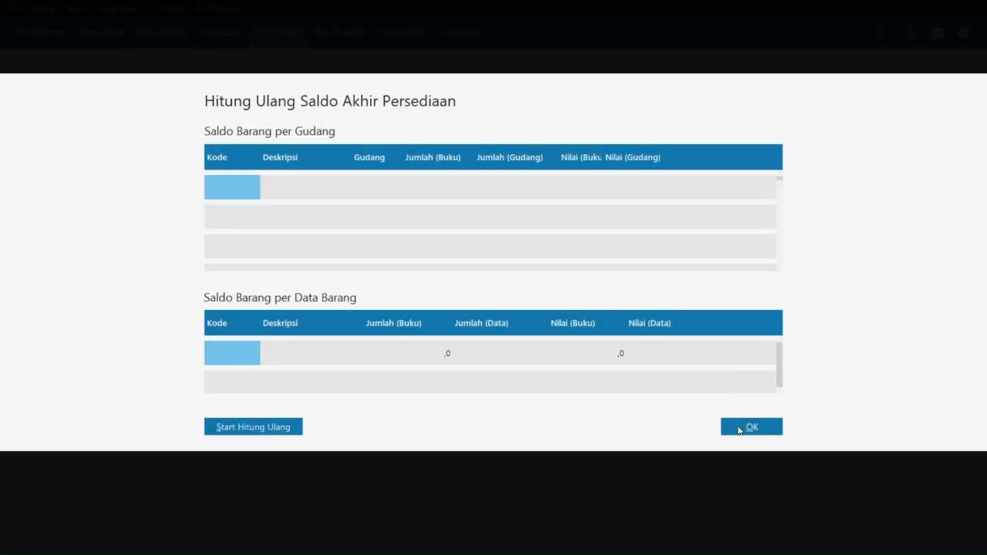
{"action": "left_click", "coordinate": [747, 427]}
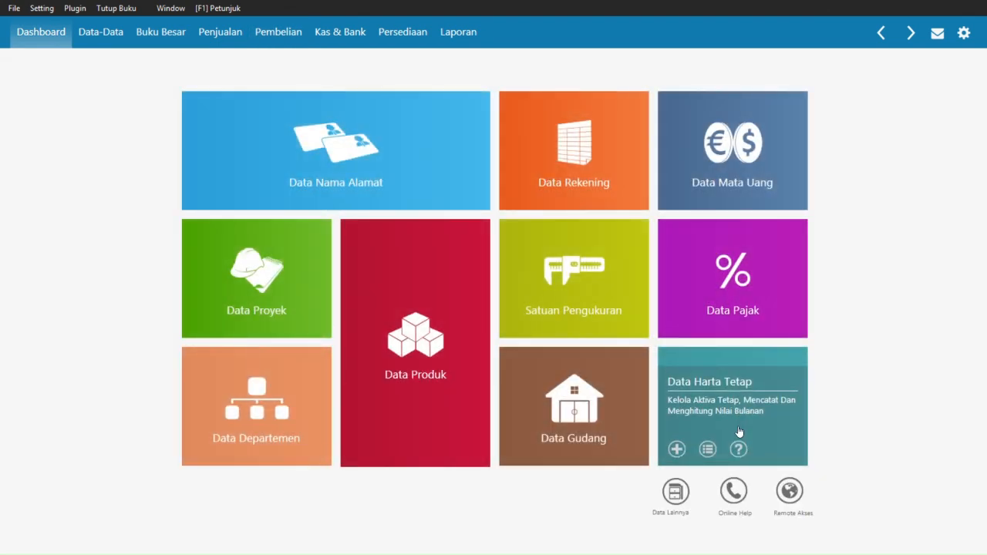
Step: Check the end of the Word document for any tasks after the month-end closing
{"action": "mouse_move", "coordinate": [271, 158]}
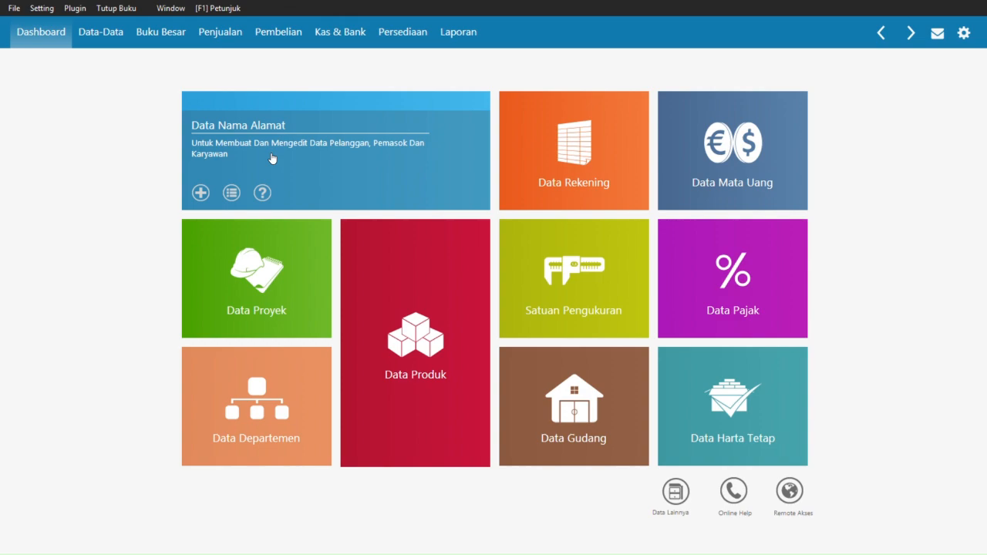
{"action": "key", "text": "alt+Tab"}
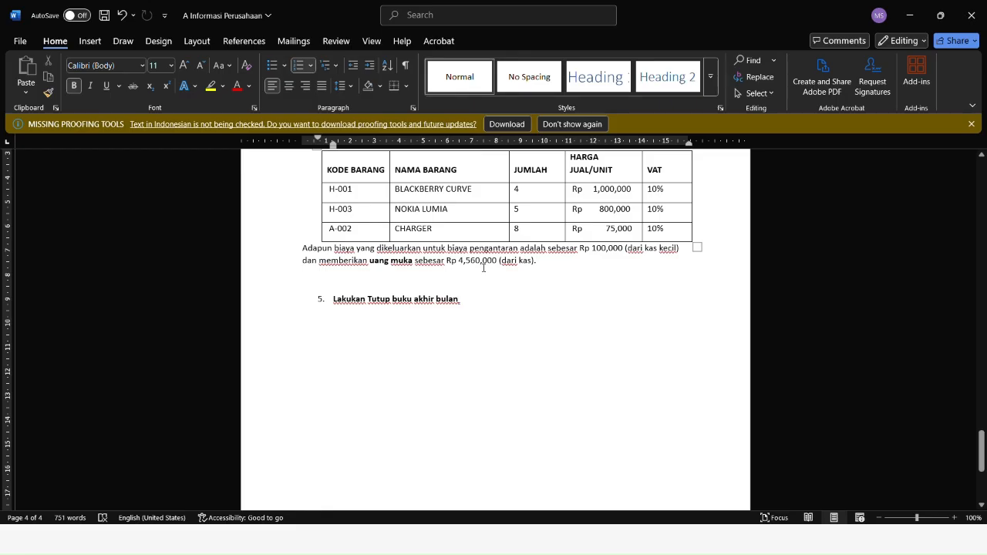
{"action": "scroll", "coordinate": [487, 314], "scroll_direction": "down", "scroll_amount": 4}
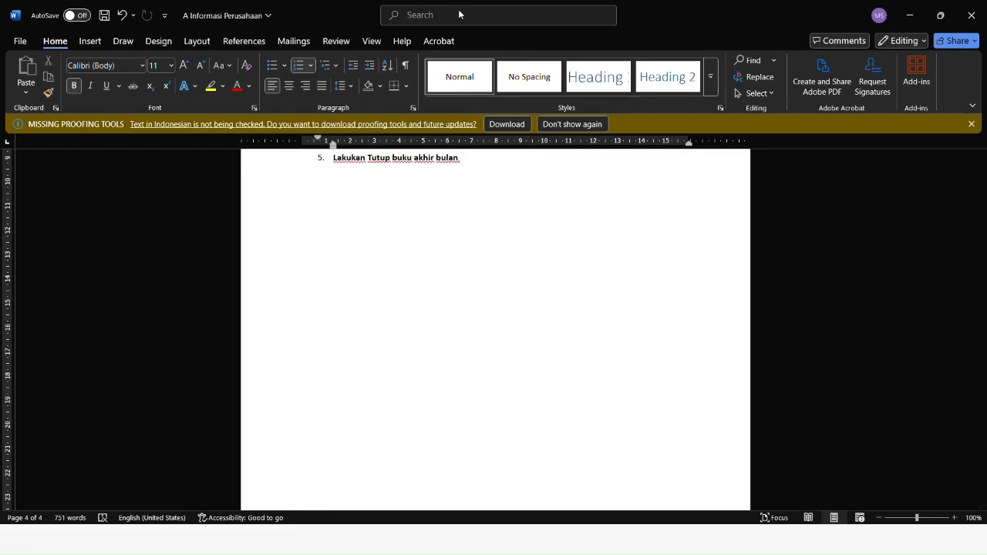